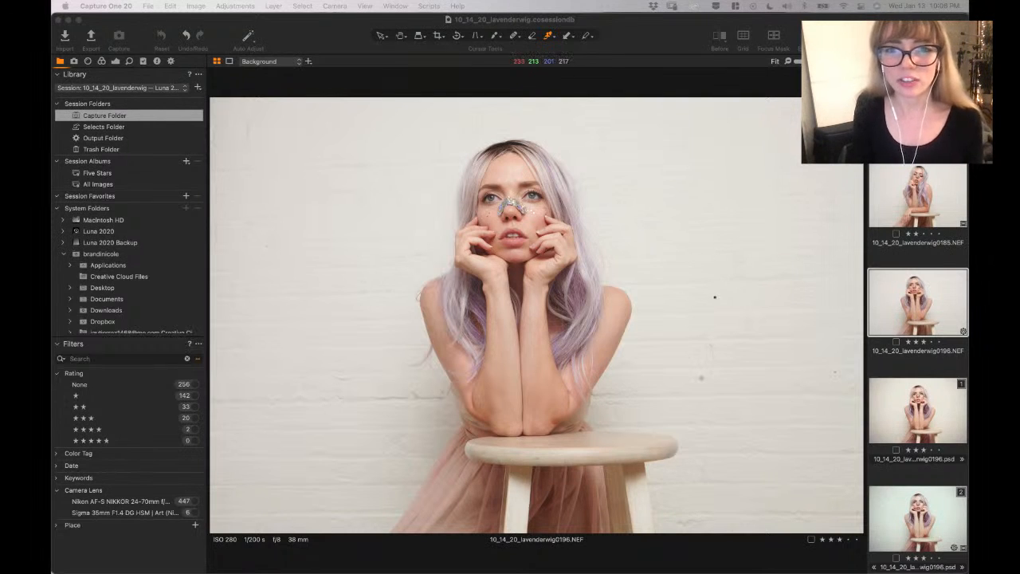
# Compare the raw photo 10_14_20_lavenderwig0196.NEF with its edited PSD variants
pyautogui.click(659, 34)
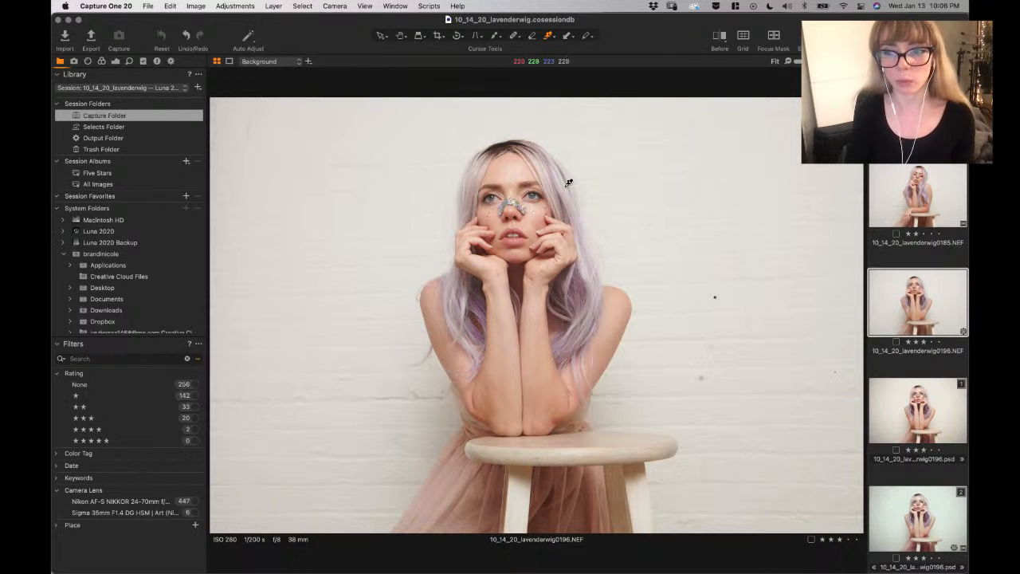
pyautogui.scroll(-1, 915, 356)
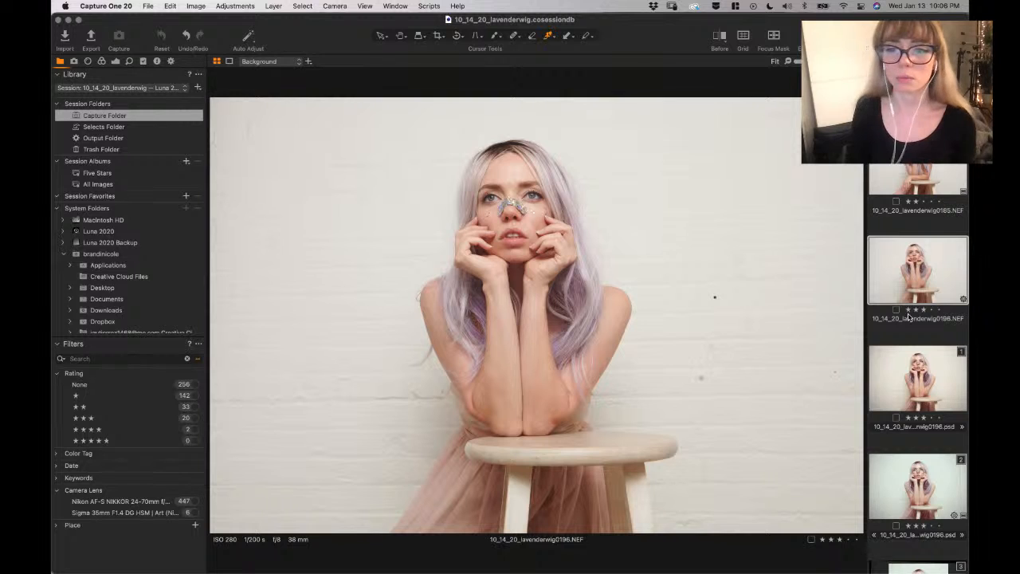
pyautogui.click(929, 374)
pyautogui.click(916, 494)
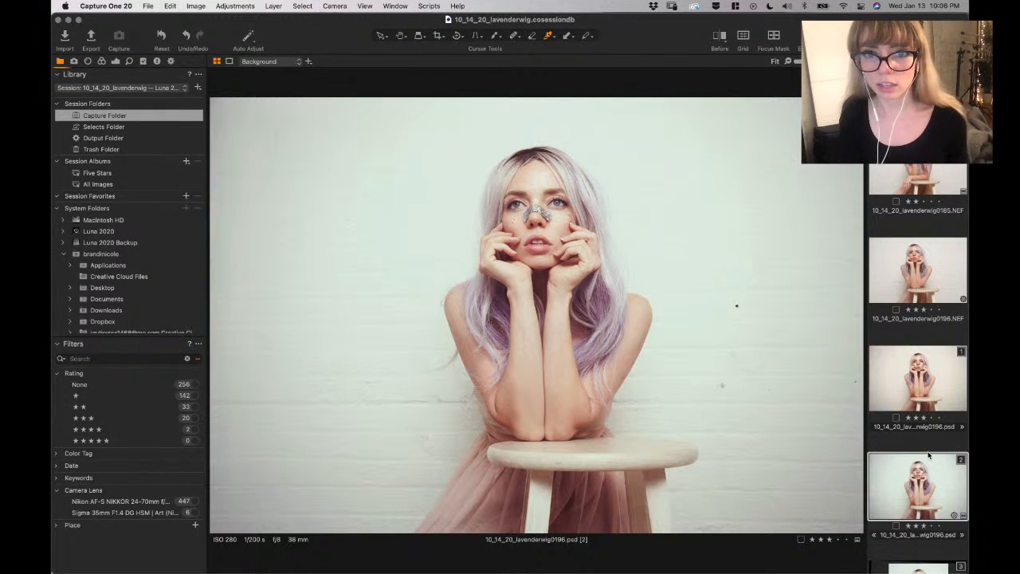
pyautogui.press('Up')
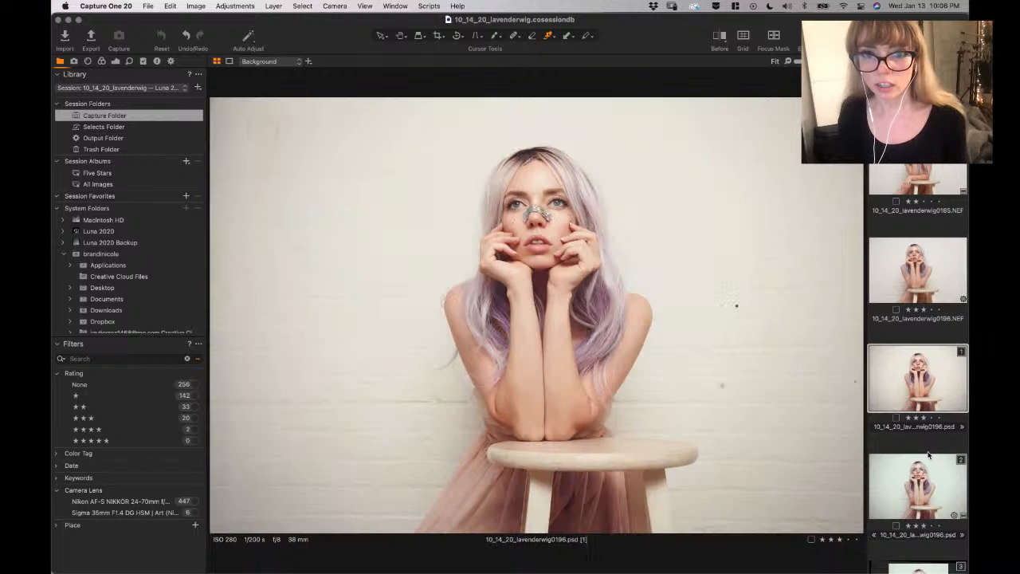
pyautogui.press('Down')
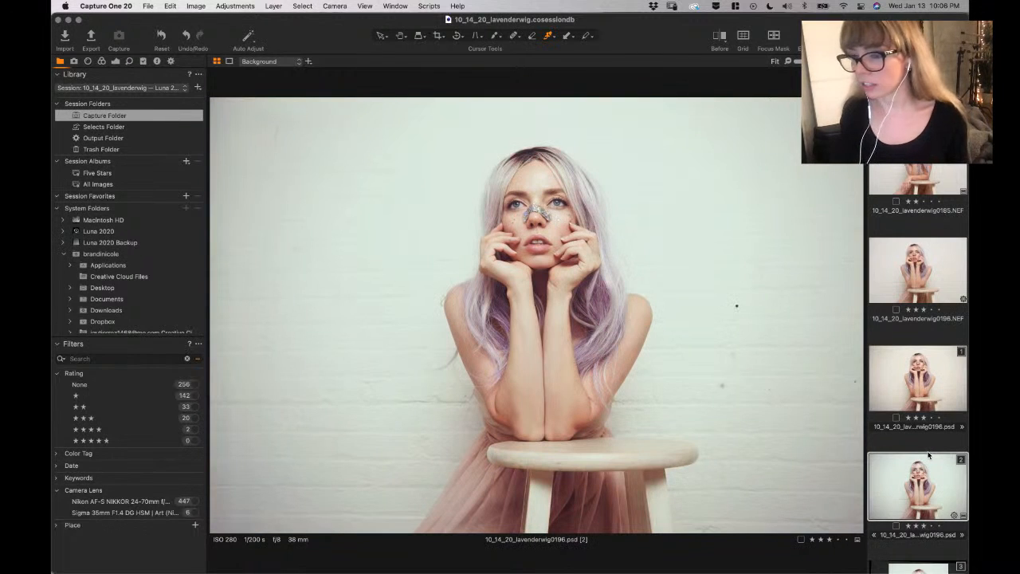
pyautogui.press('Up')
pyautogui.press('Up')
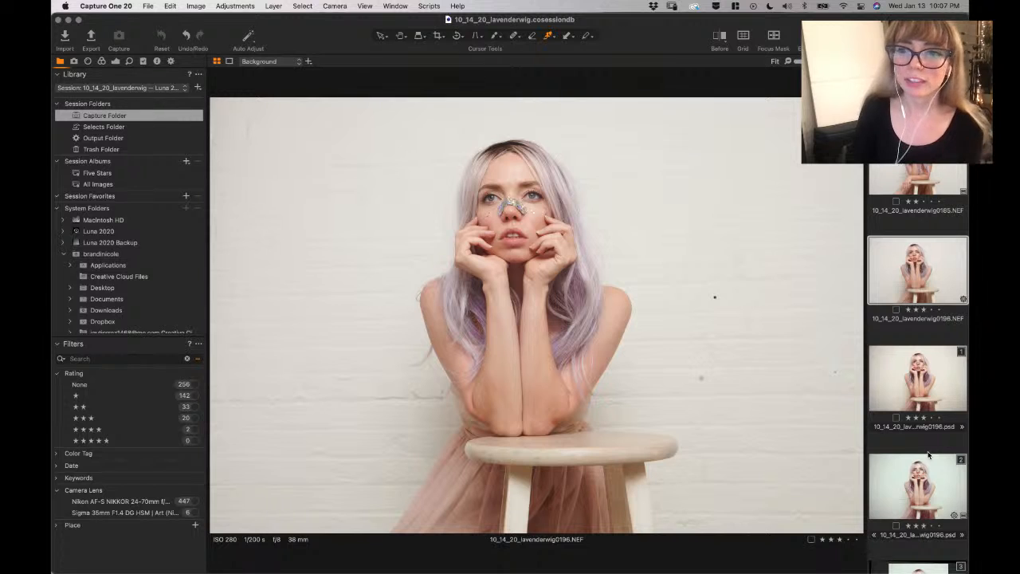
# Clone the variant of the raw photo 10_14_20_lavenderwig0196.NEF and select the clone for editing
pyautogui.rightClick(893, 260)
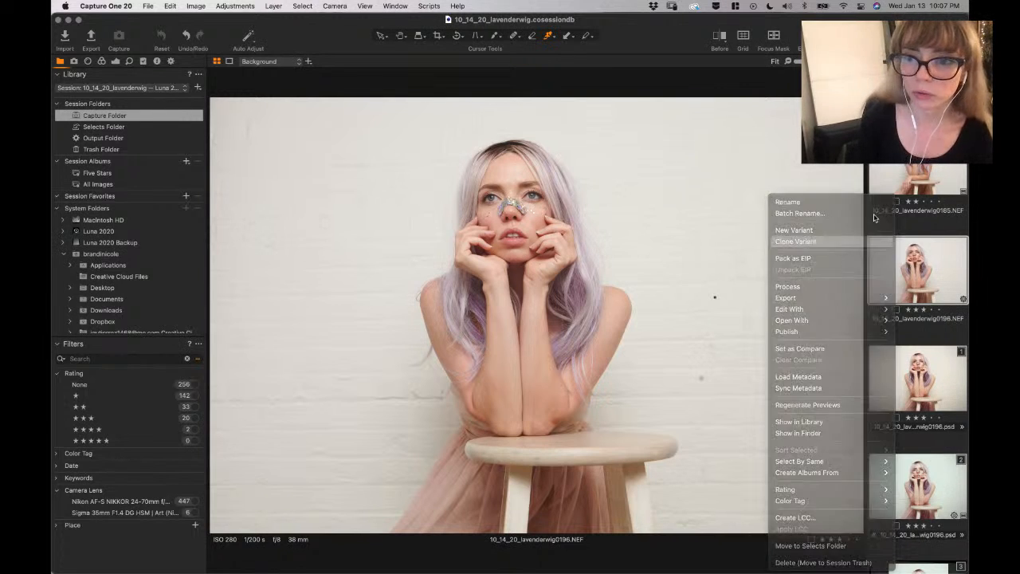
pyautogui.click(828, 241)
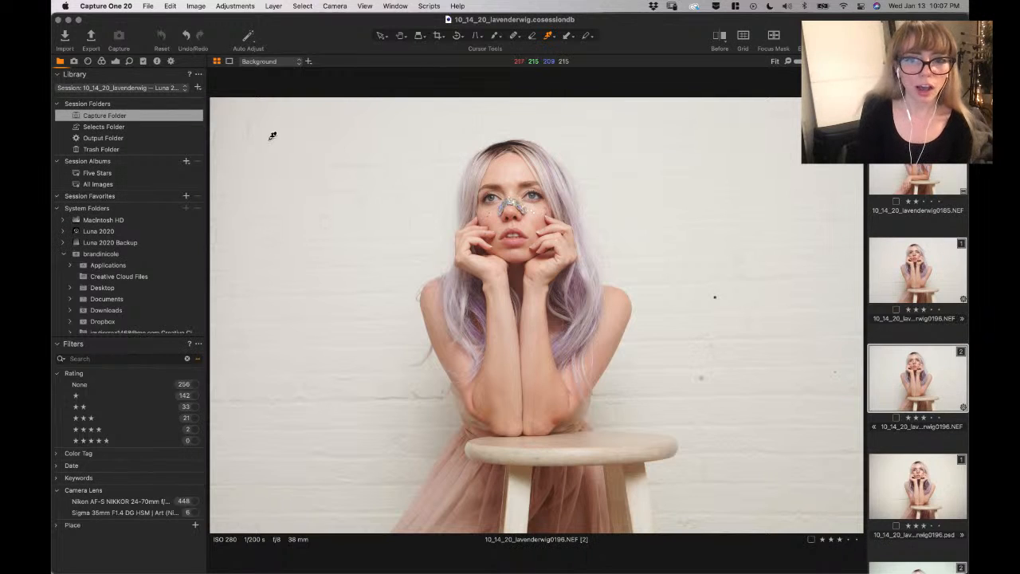
pyautogui.click(904, 295)
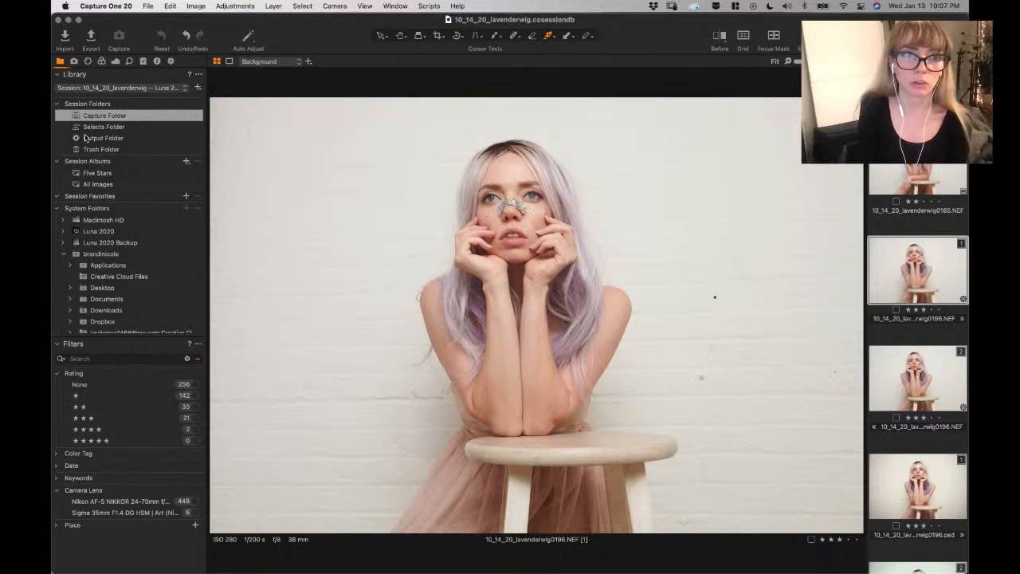
pyautogui.click(115, 62)
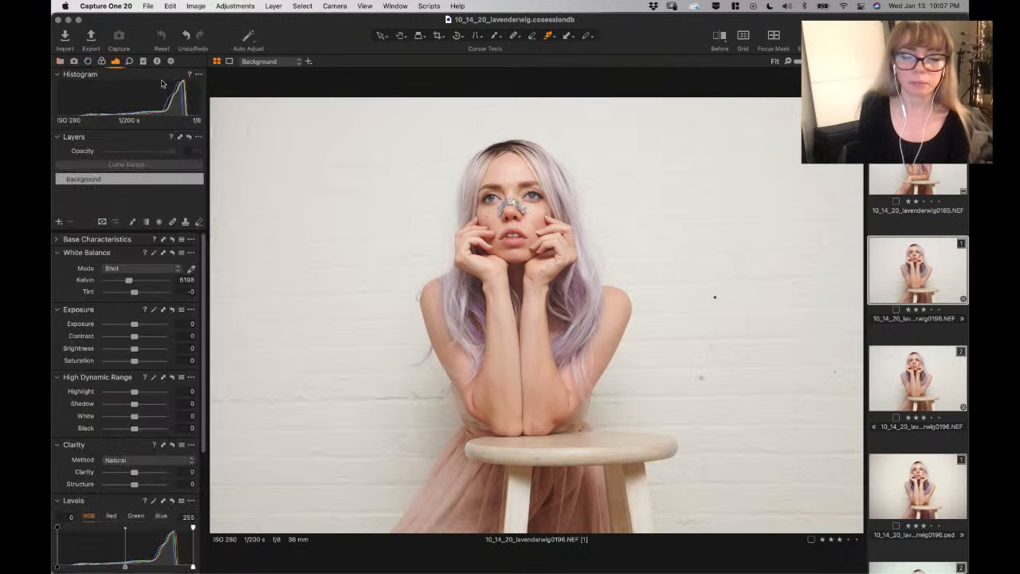
pyautogui.click(939, 396)
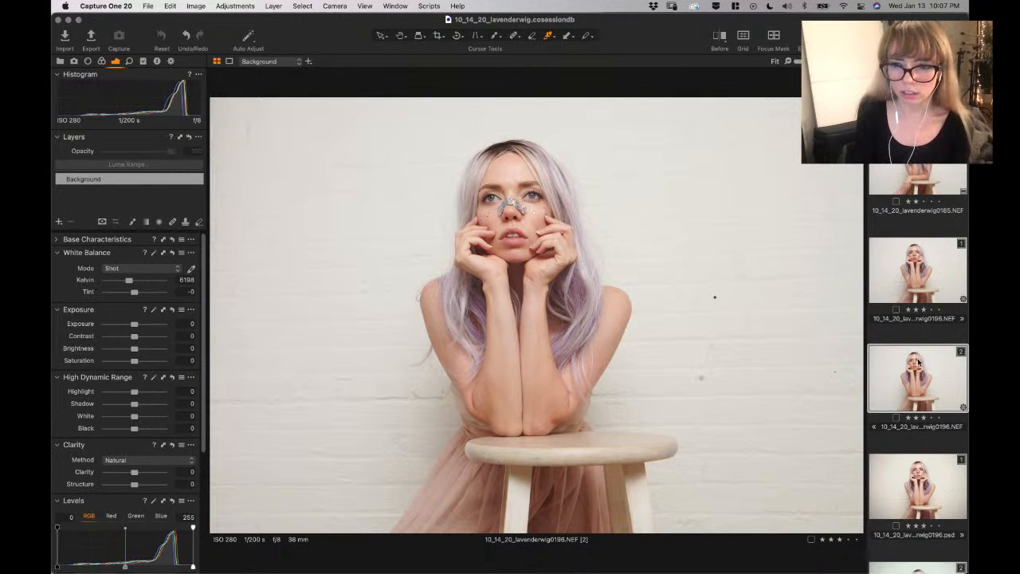
pyautogui.click(925, 491)
pyautogui.click(917, 374)
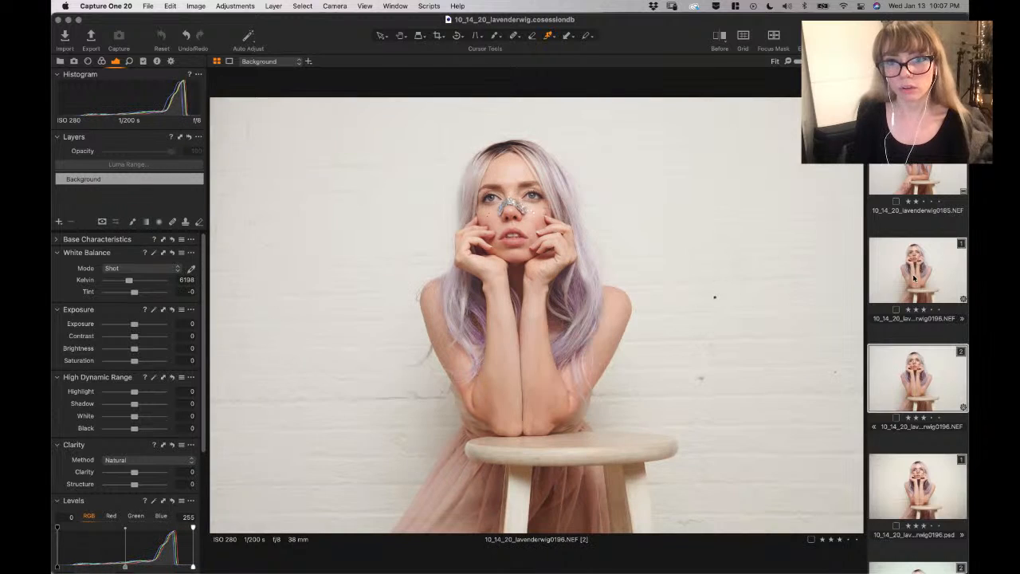
pyautogui.click(916, 277)
pyautogui.click(929, 389)
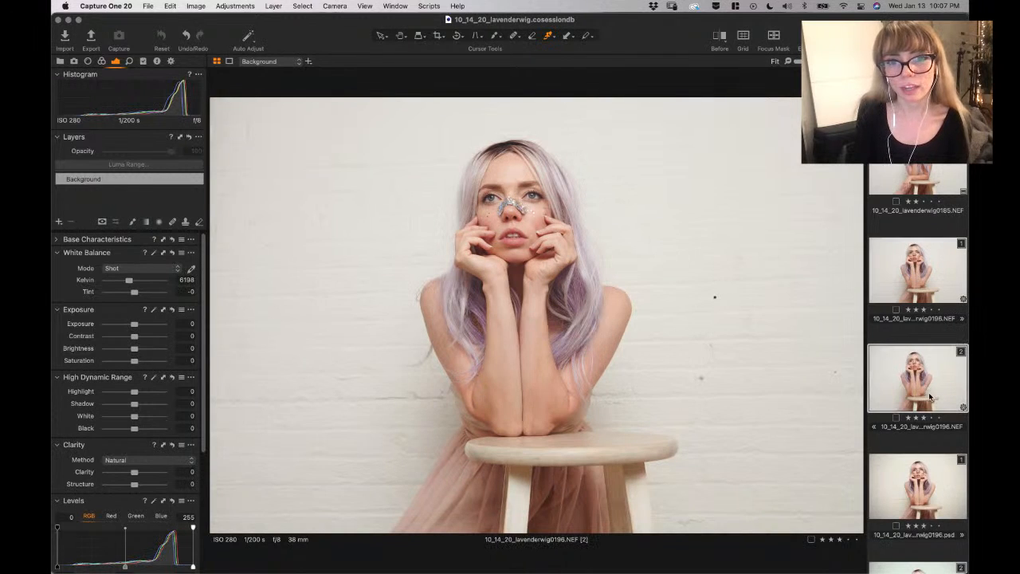
# Add a new filled adjustment layer to the cloned variant and name it "skin tone"
pyautogui.click(58, 221)
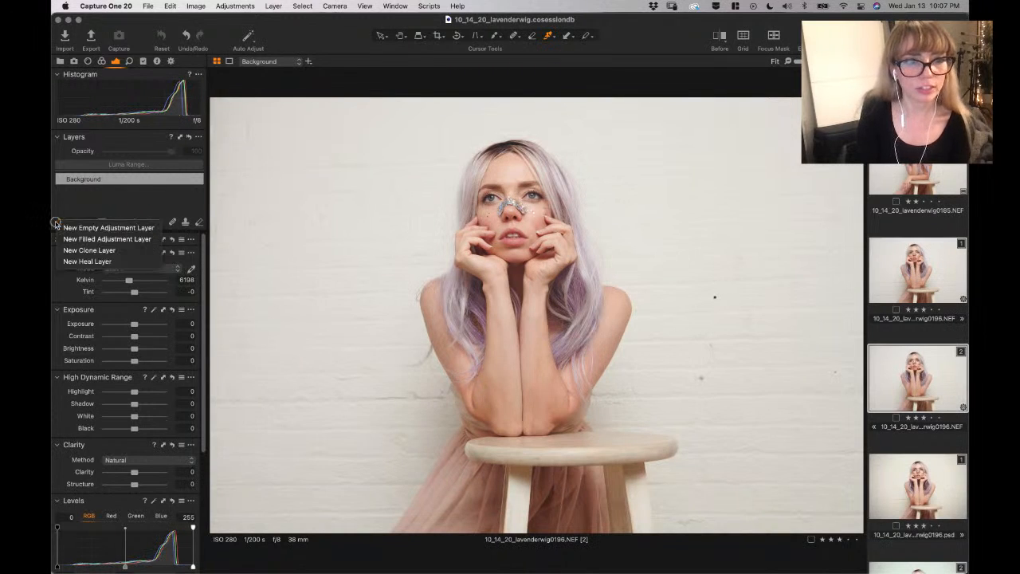
pyautogui.click(98, 239)
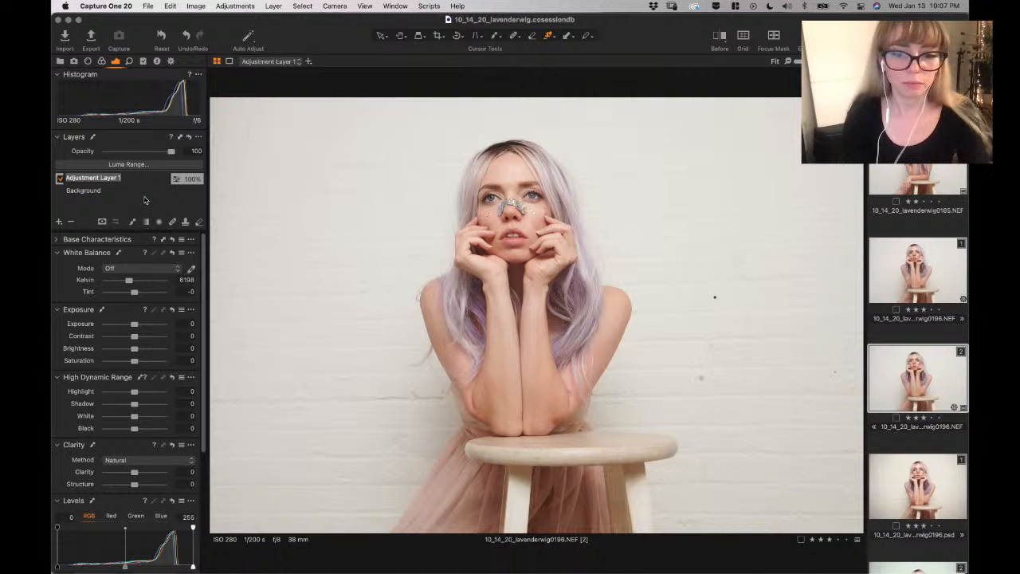
pyautogui.write('skin tone')
pyautogui.press('Return')
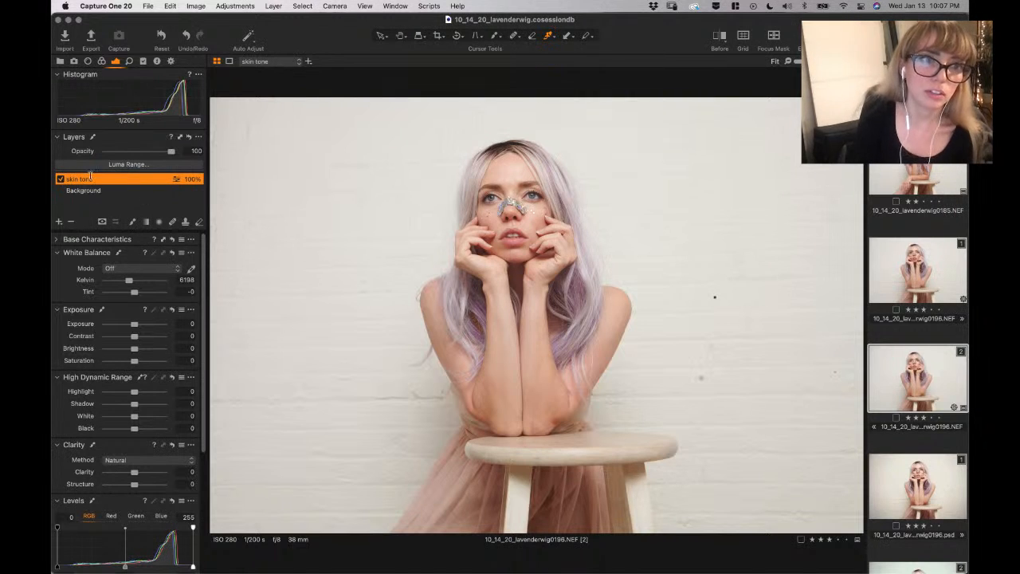
# Sample the model's forehead as the reference colour in the Color Editor's Skin Tone mode
pyautogui.click(102, 62)
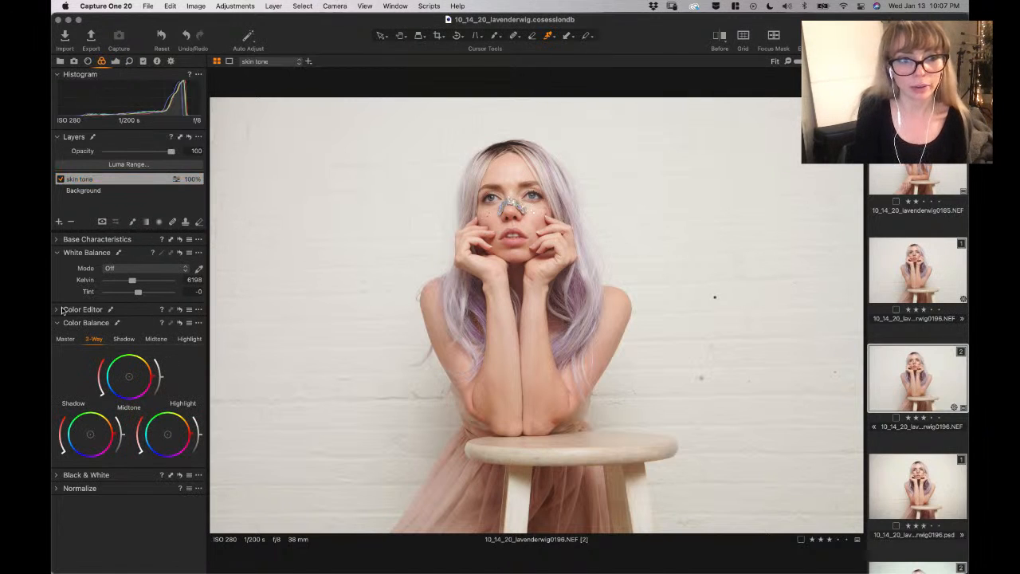
pyautogui.click(62, 310)
pyautogui.click(169, 325)
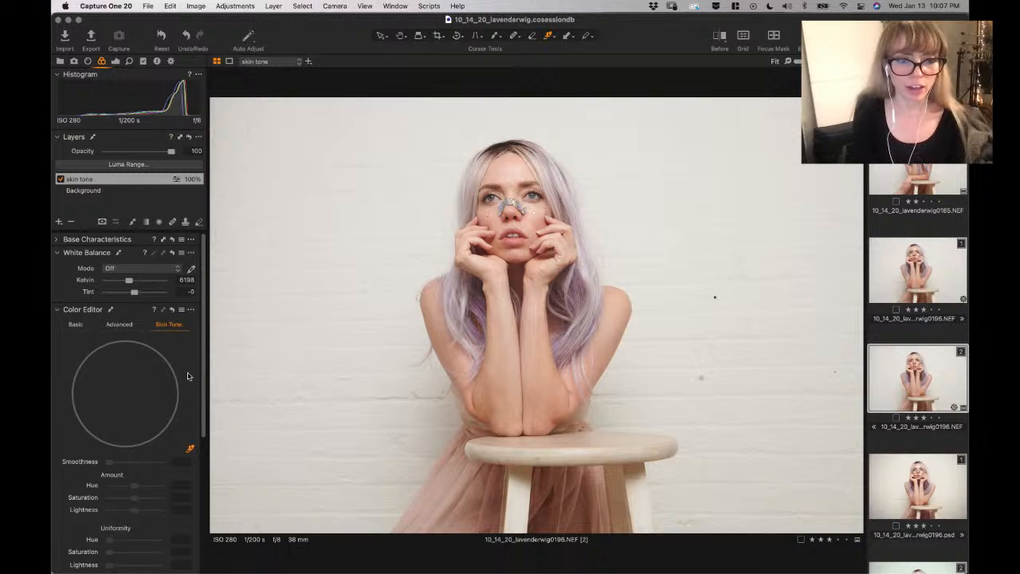
pyautogui.click(190, 451)
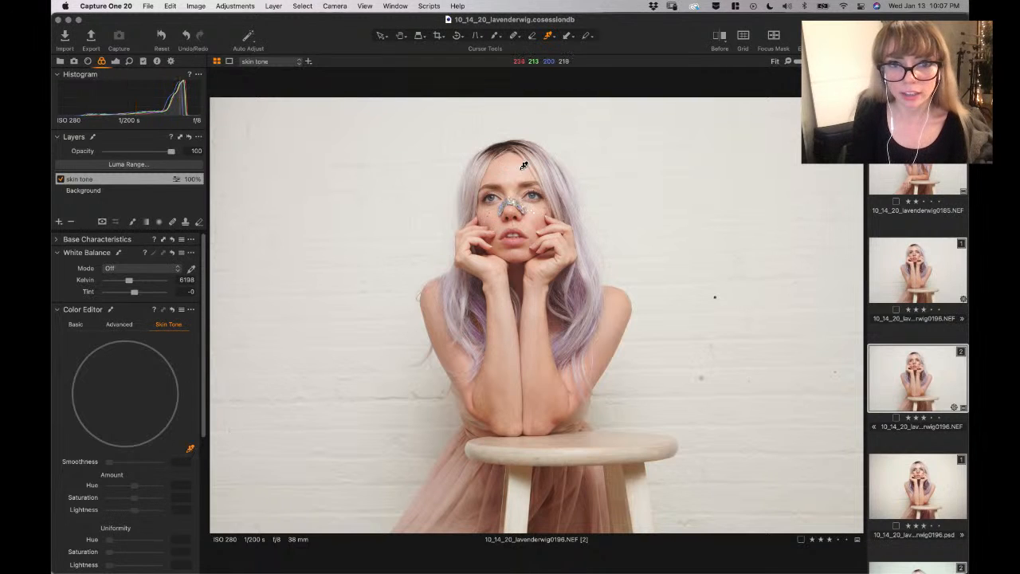
pyautogui.click(493, 185)
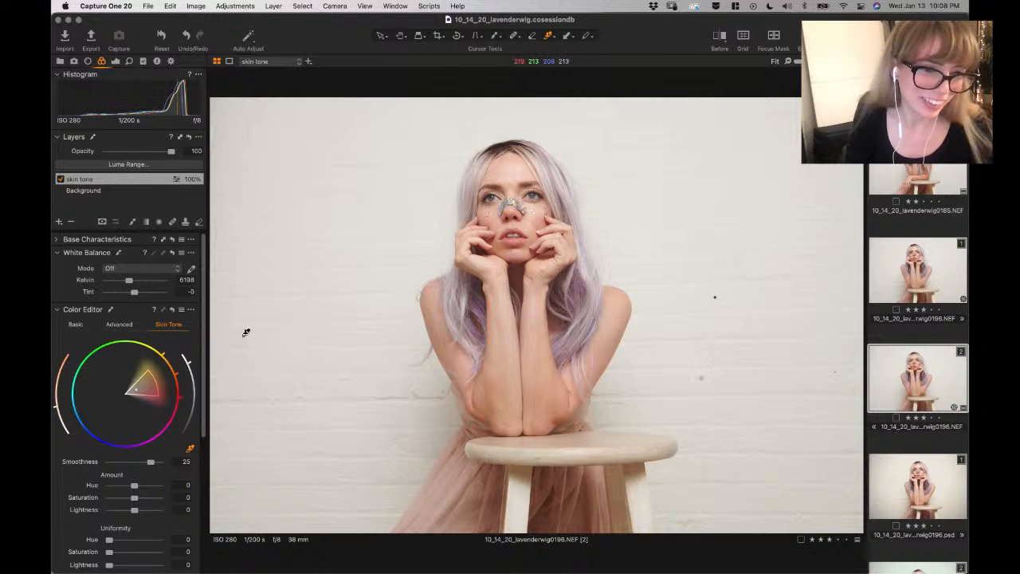
pyautogui.scroll(-3, 172, 396)
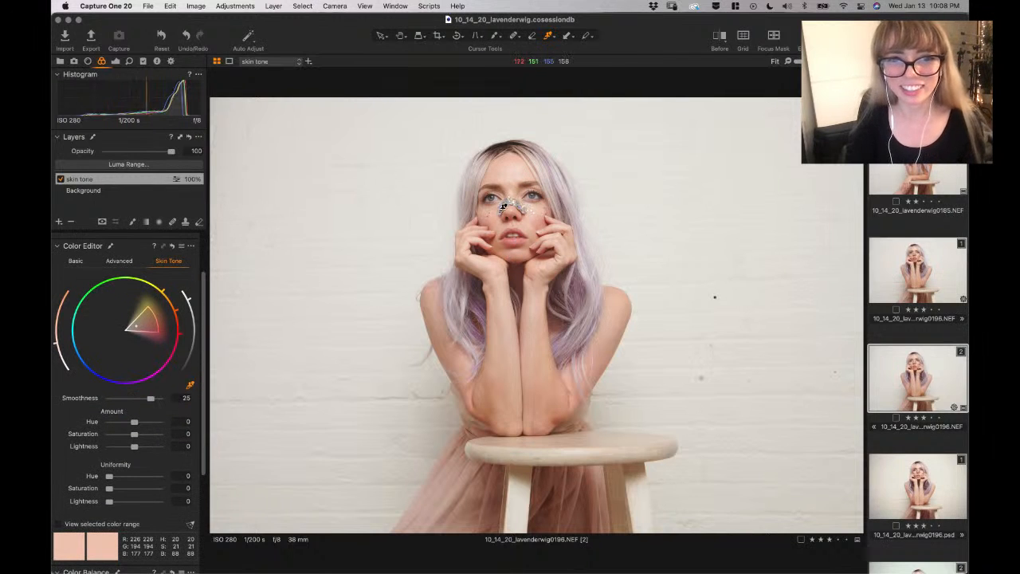
pyautogui.click(514, 161)
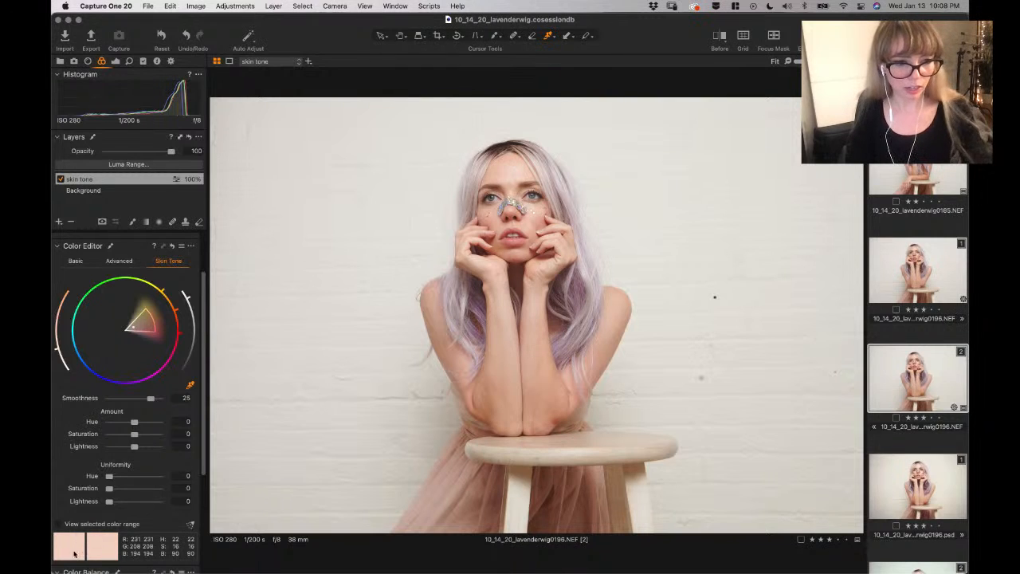
# Set the skin tone uniformity to hue 18.8, saturation 20.3 and lightness 19.6
pyautogui.scroll(-2, 62, 534)
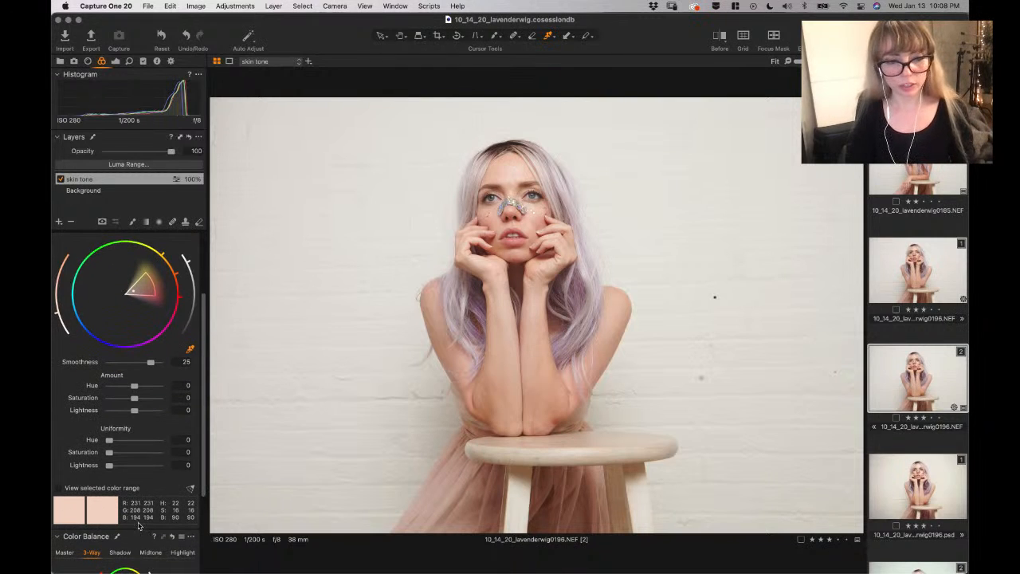
pyautogui.moveTo(108, 443); pyautogui.dragTo(117, 472)
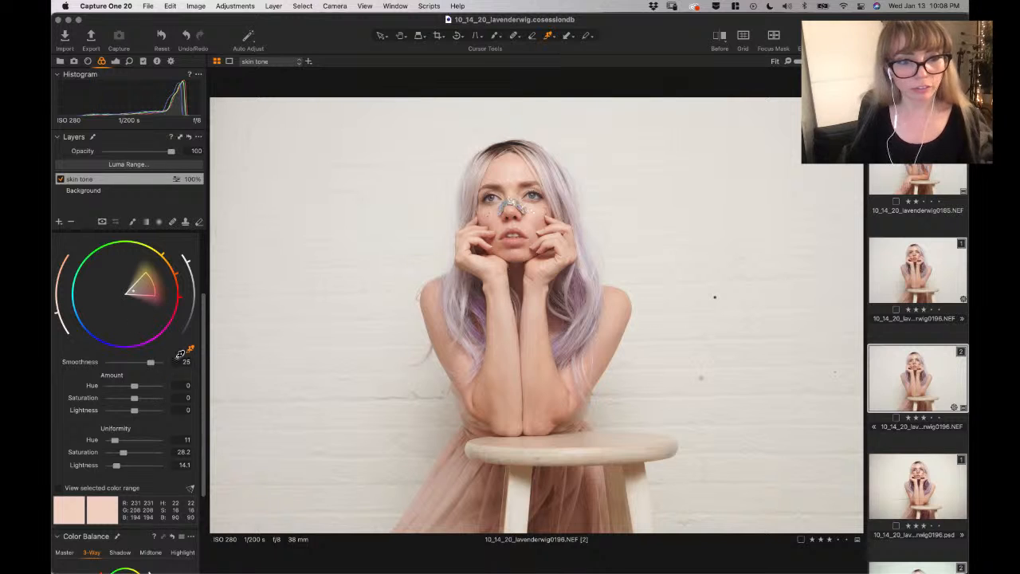
pyautogui.moveTo(128, 441); pyautogui.dragTo(119, 466)
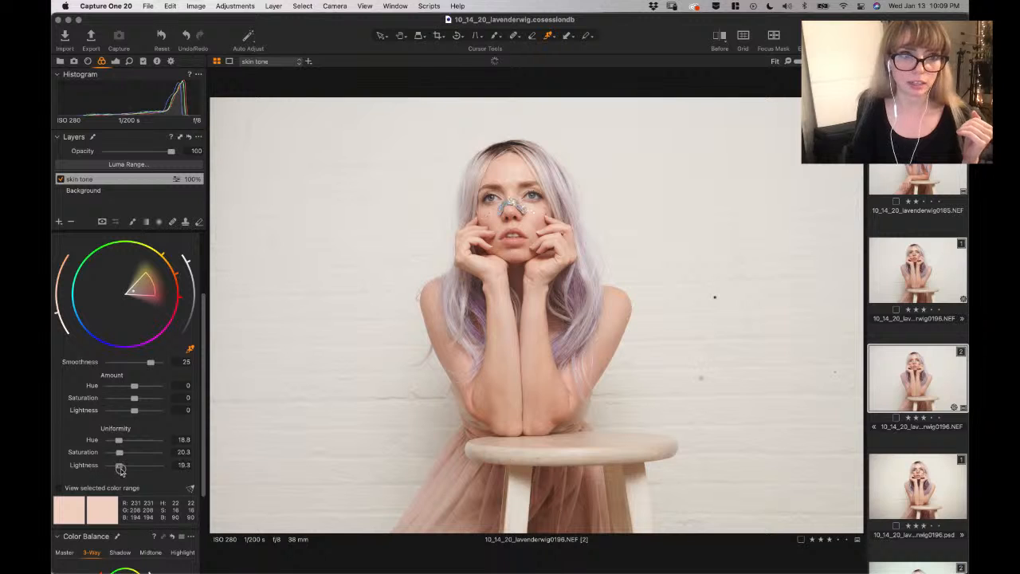
# Compare the photo with the skin tone layer off and on, and against the first raw variant
pyautogui.click(60, 180)
pyautogui.click(61, 179)
pyautogui.click(62, 180)
pyautogui.doubleClick(71, 179)
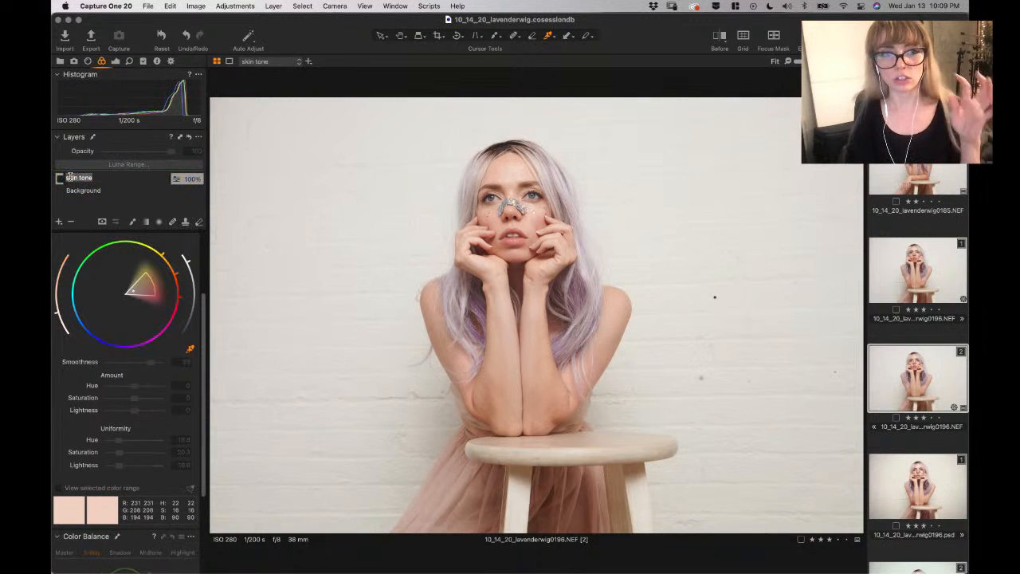
pyautogui.click(61, 179)
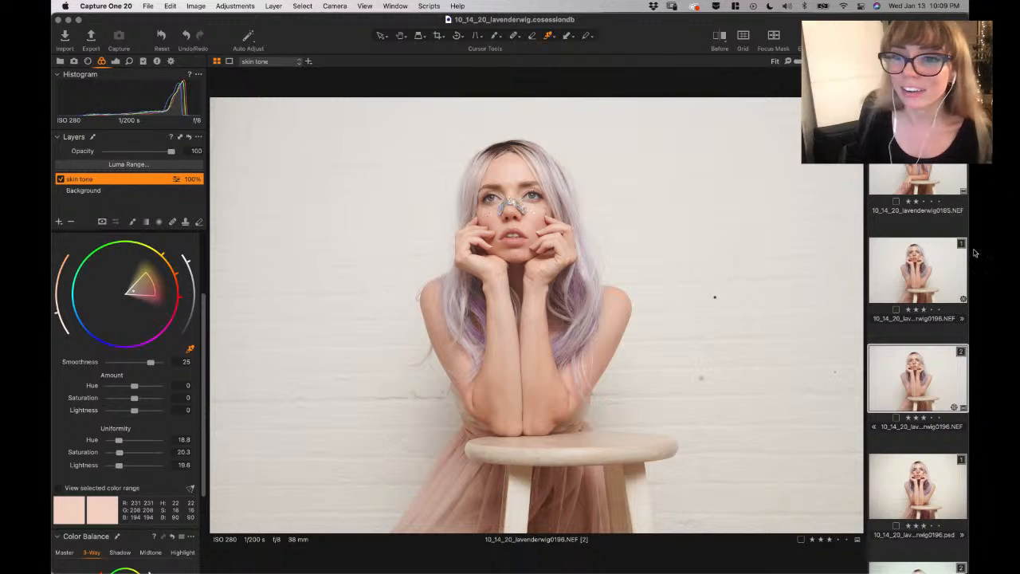
pyautogui.scroll(-3, 922, 278)
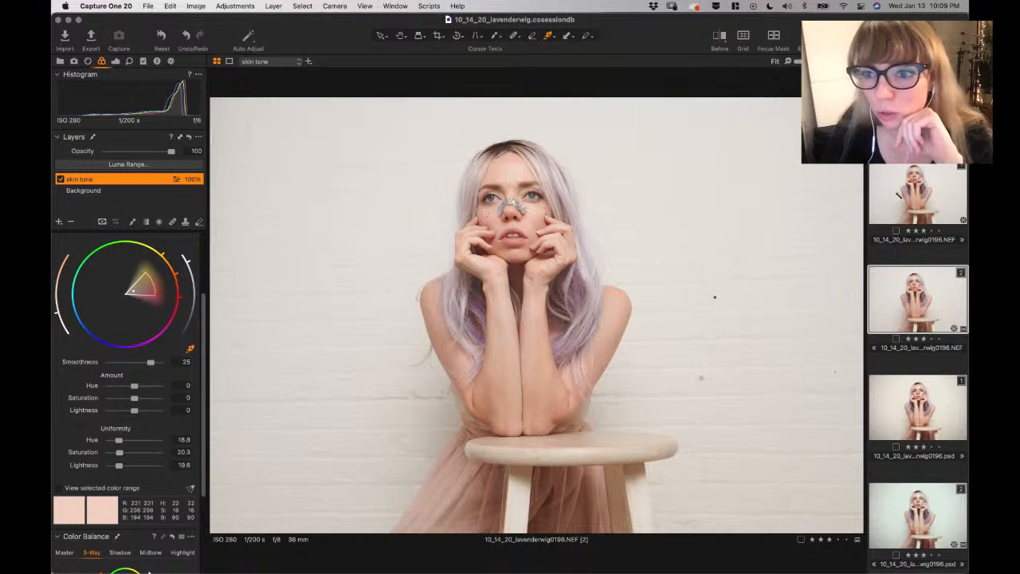
pyautogui.click(925, 208)
pyautogui.click(942, 317)
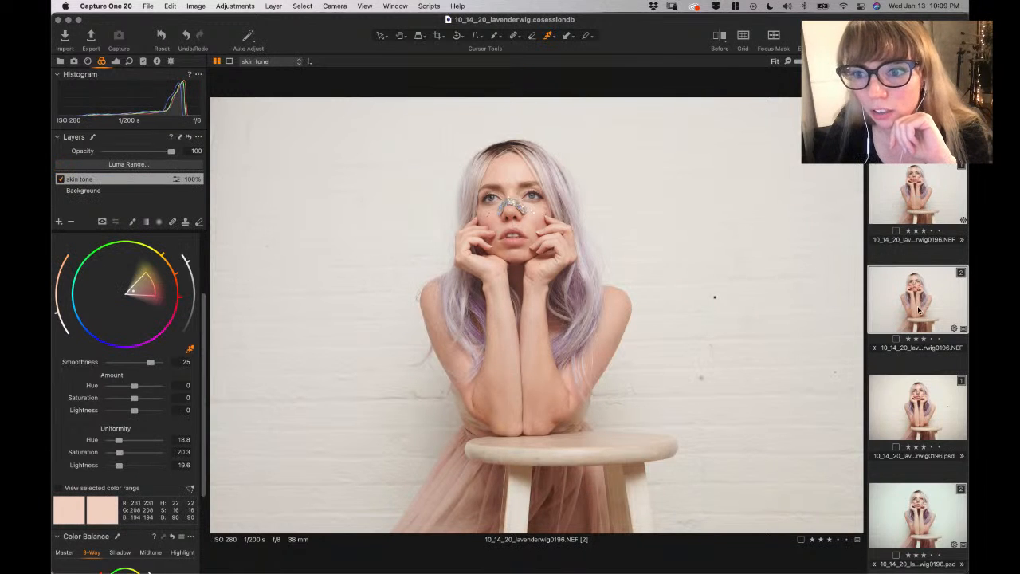
# Send the second raw variant with the skin tone layer to Adobe Photoshop 2021 for editing
pyautogui.rightClick(913, 299)
pyautogui.moveTo(889, 313)
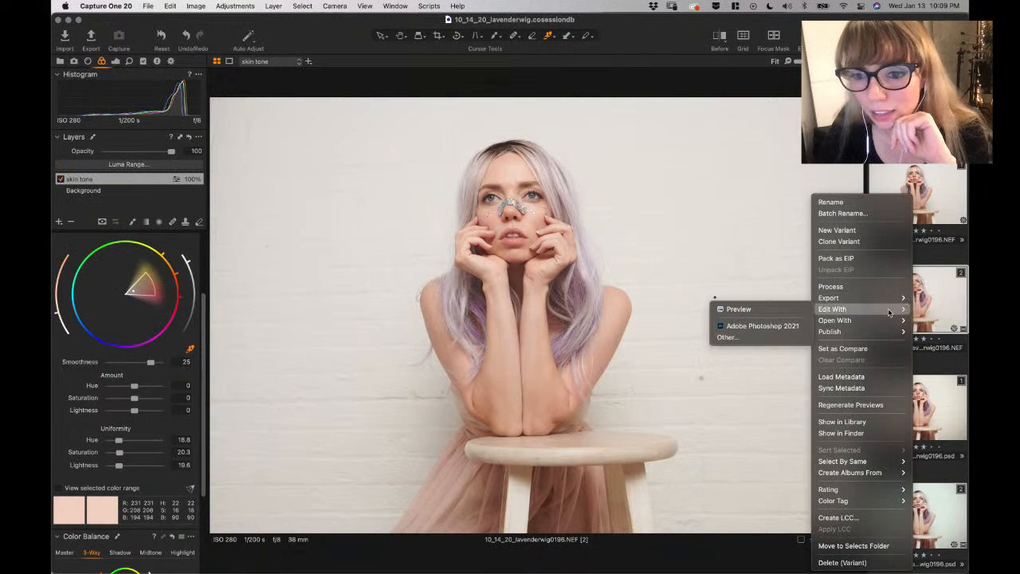
pyautogui.click(788, 326)
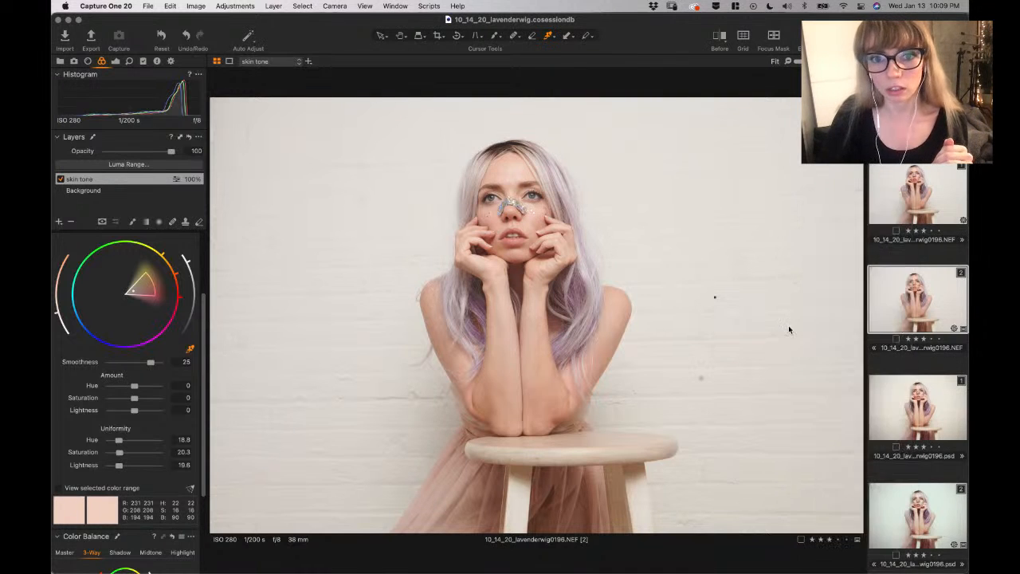
pyautogui.click(582, 368)
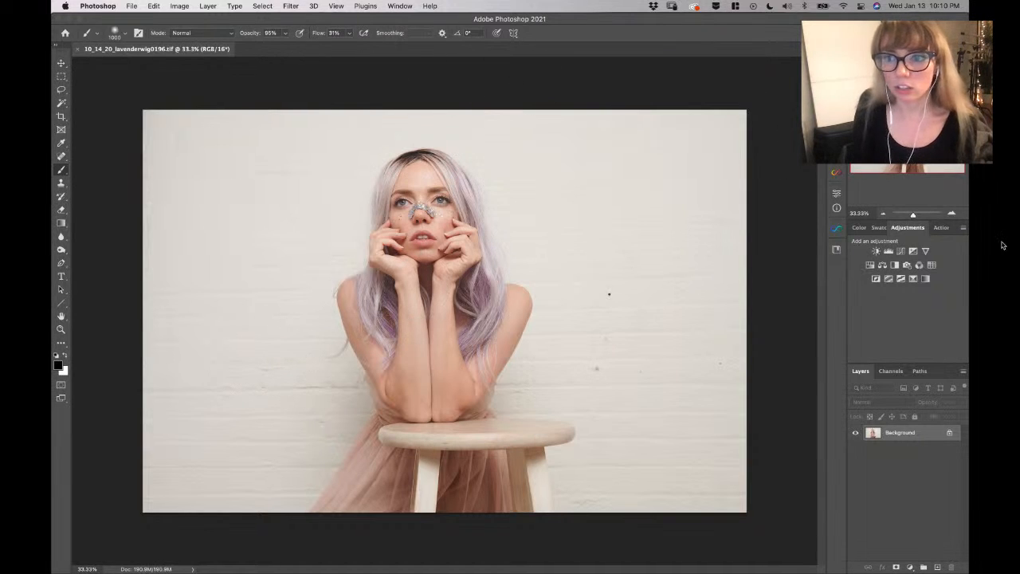
# Run the FS action on the photo to build the frequency separation group
pyautogui.moveTo(914, 216); pyautogui.dragTo(914, 216)
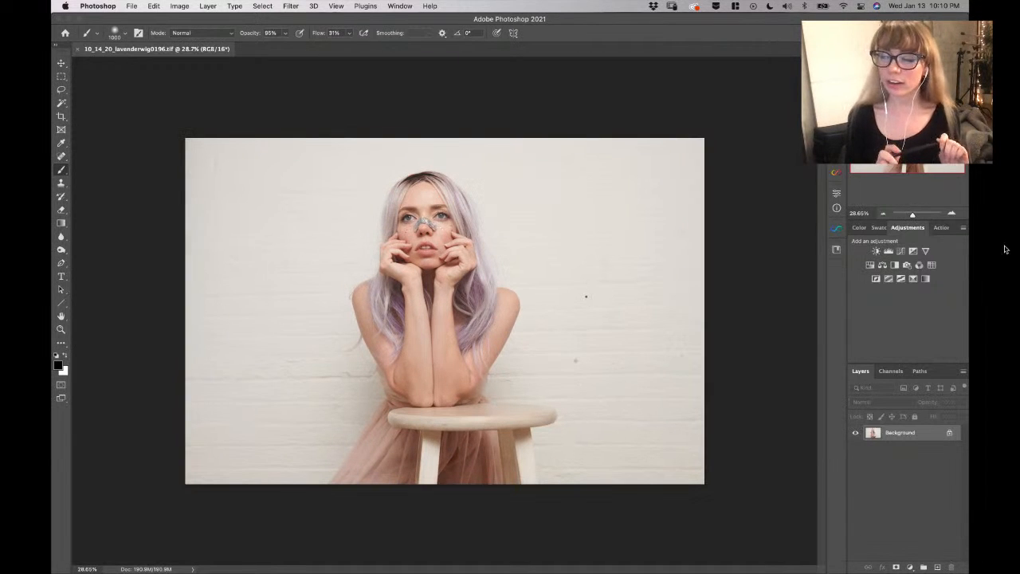
pyautogui.click(940, 228)
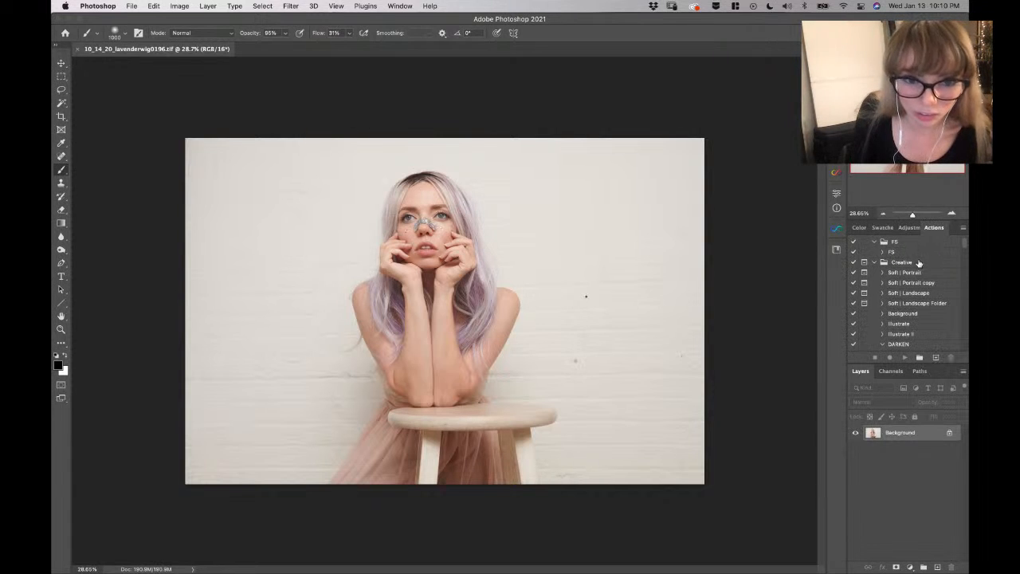
pyautogui.click(894, 251)
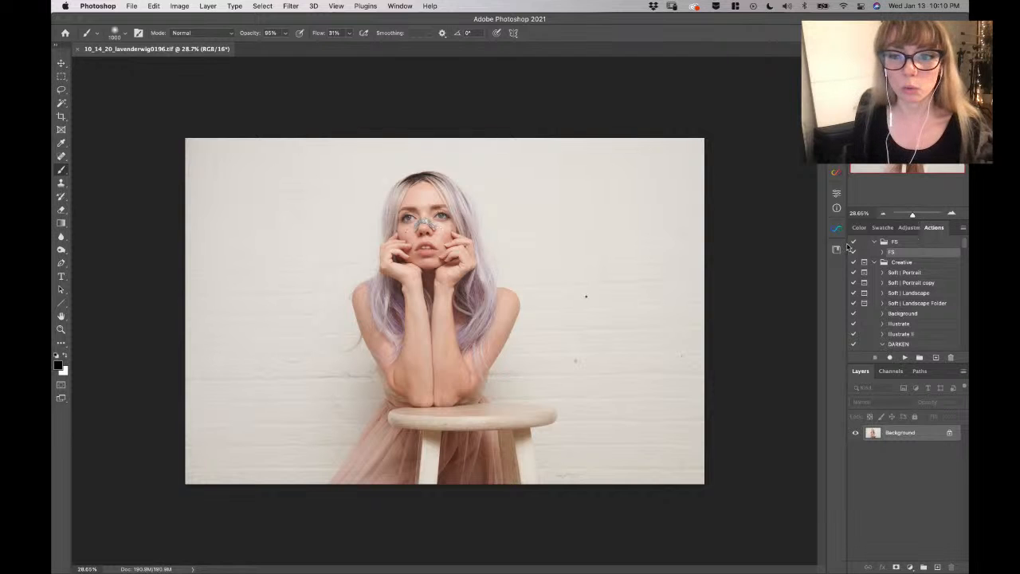
pyautogui.moveTo(914, 215); pyautogui.dragTo(914, 215)
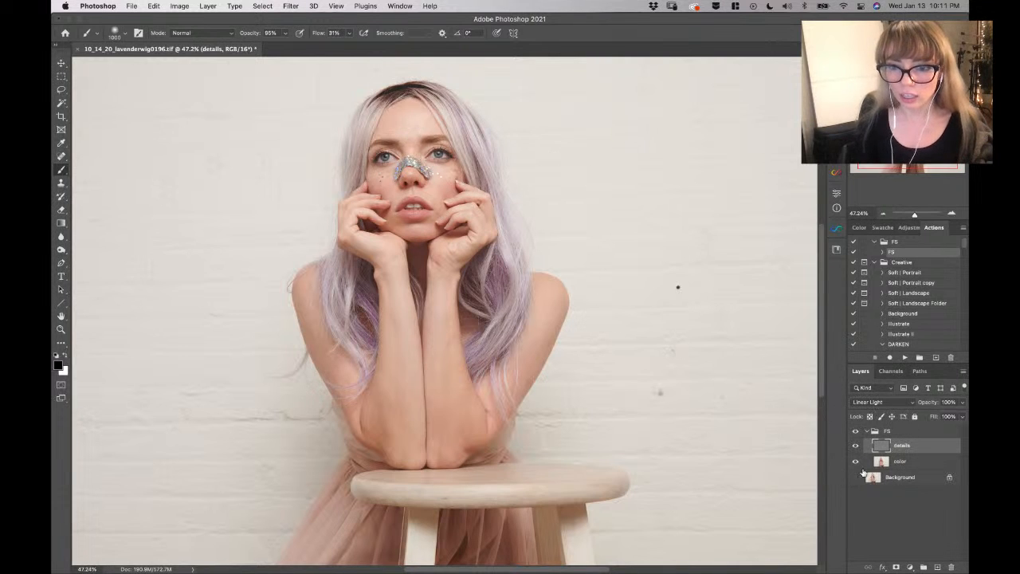
# Examine the details layer alone, the color layer alone, and both layers together with the Background switched back on
pyautogui.moveTo(854, 479); pyautogui.dragTo(855, 462)
pyautogui.moveTo(915, 214); pyautogui.dragTo(918, 215)
pyautogui.moveTo(526, 72); pyautogui.dragTo(663, 183)
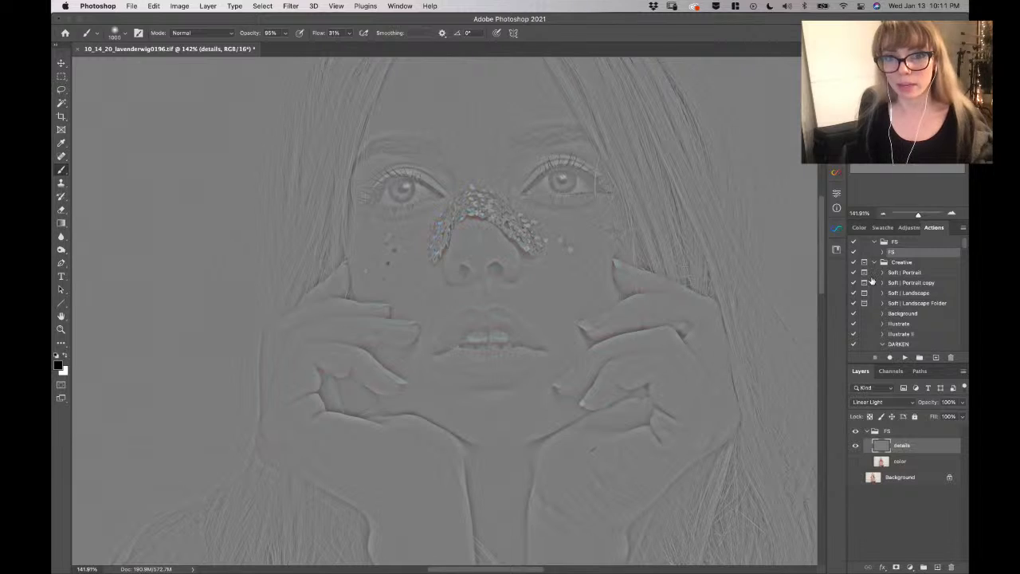
pyautogui.click(856, 446)
pyautogui.click(855, 461)
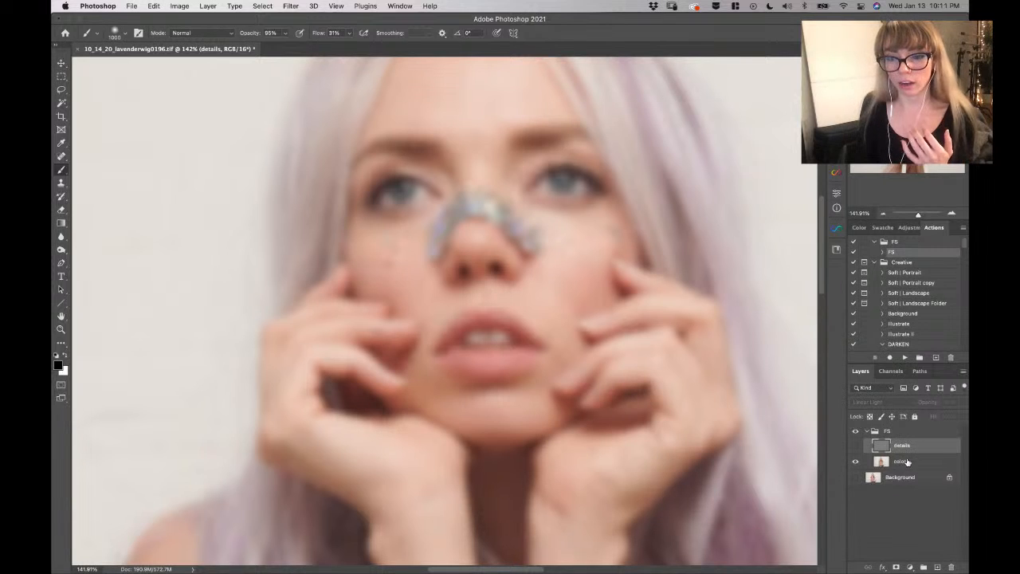
pyautogui.click(856, 446)
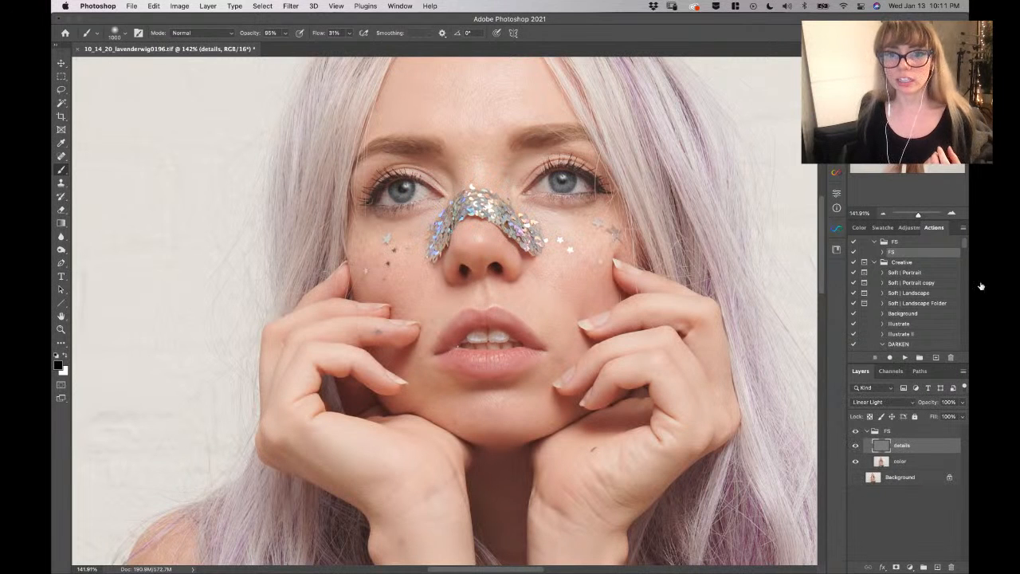
pyautogui.scroll(3, 445, 311)
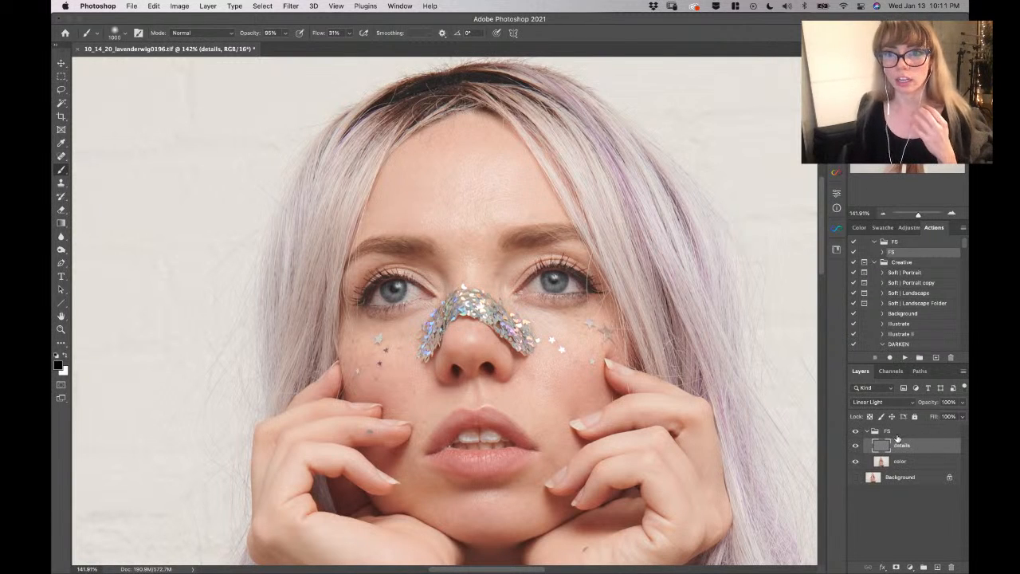
pyautogui.moveTo(917, 216); pyautogui.dragTo(916, 215)
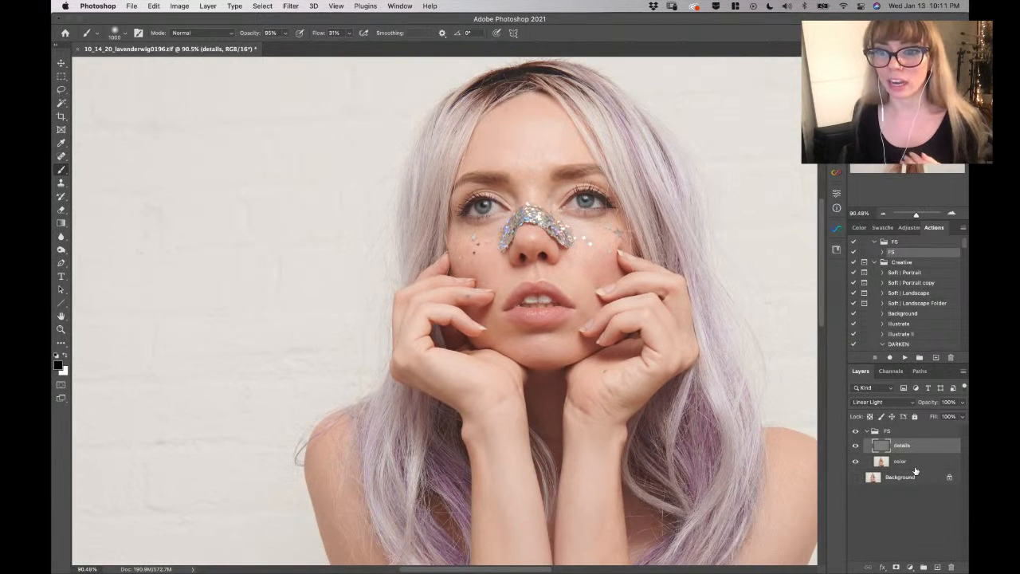
pyautogui.click(856, 478)
# Activate the Clone Stamp tool on the details layer, sampling the current layer
pyautogui.click(906, 464)
pyautogui.click(918, 450)
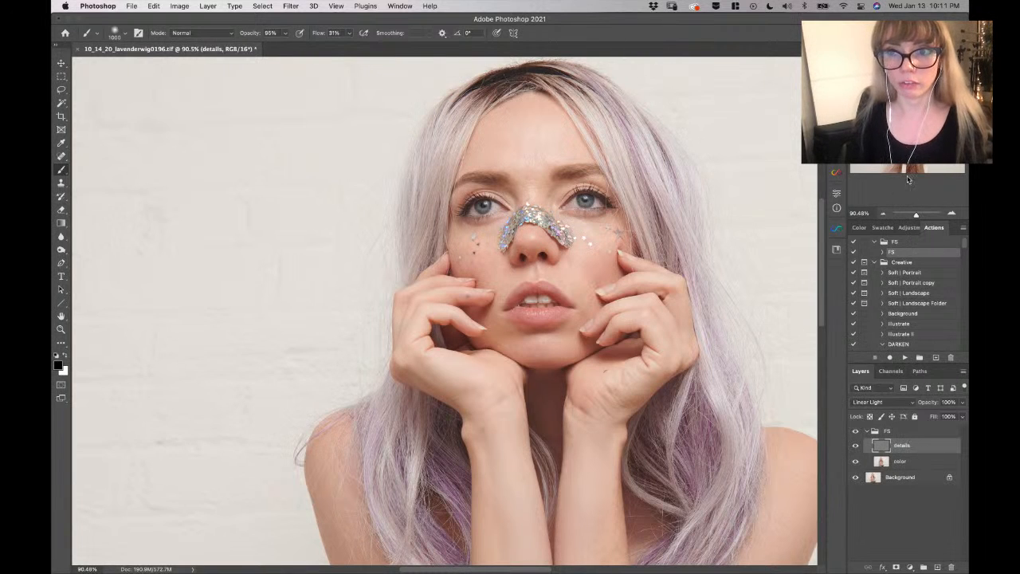
pyautogui.scroll(3, 445, 311)
pyautogui.scroll(-3, 445, 311)
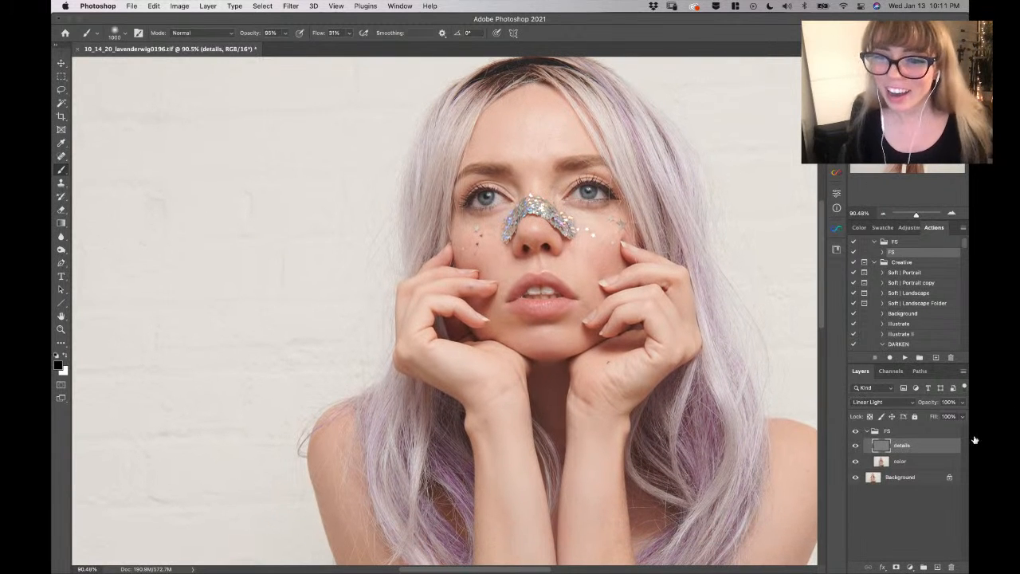
pyautogui.click(62, 184)
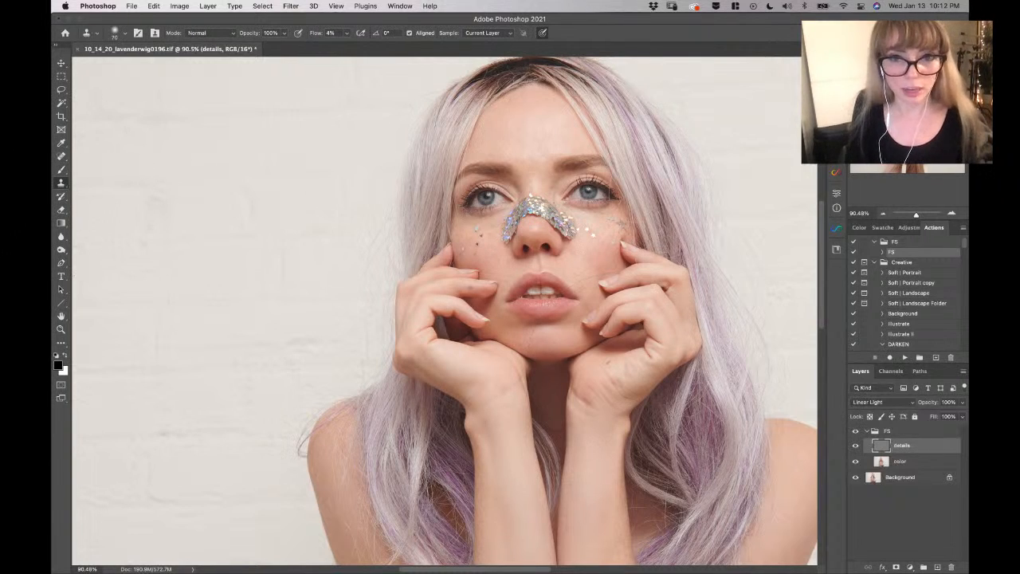
pyautogui.scroll(10, 486, 200)
pyautogui.scroll(-10, 668, 177)
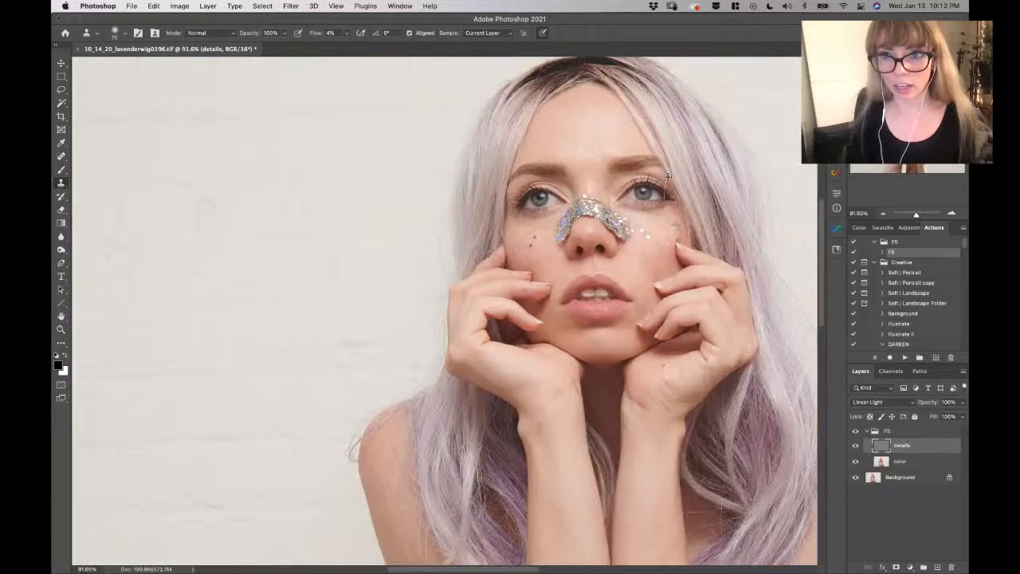
pyautogui.moveTo(903, 135); pyautogui.dragTo(909, 134)
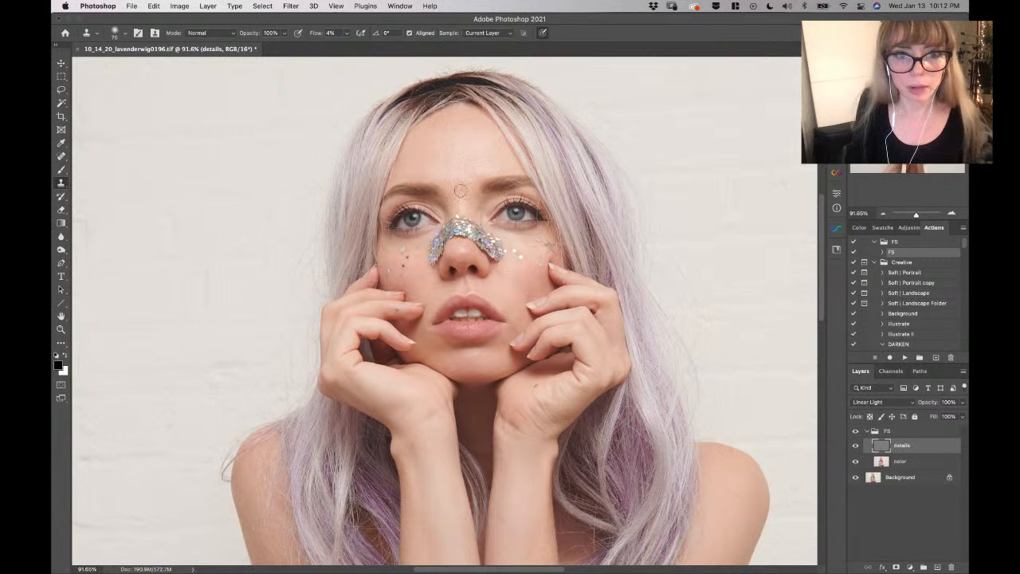
# Adjust the Clone Stamp brush size to 80 pixels for working on the face
pyautogui.press(']')
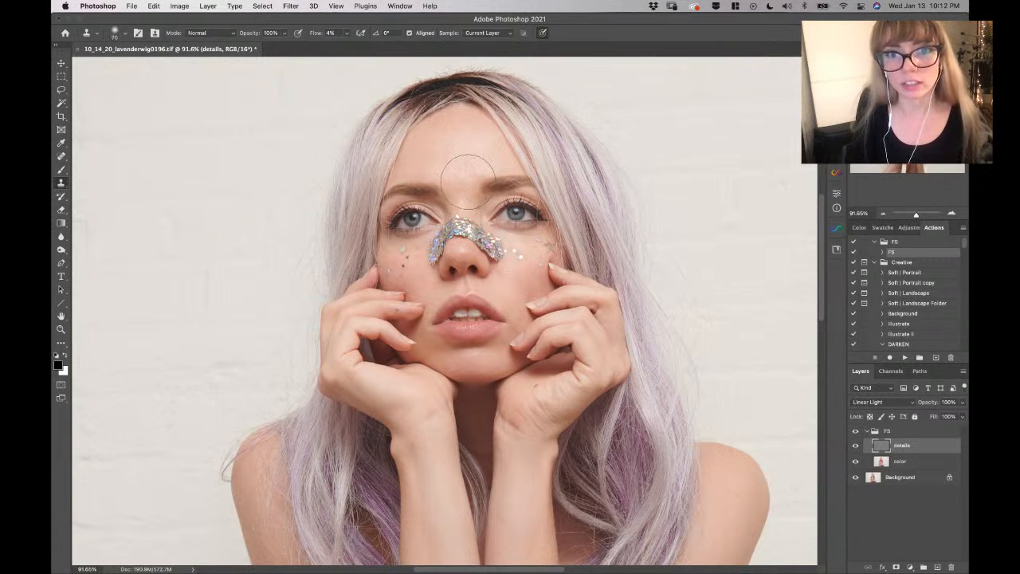
pyautogui.press(']')
pyautogui.press(']')
pyautogui.press(']')
pyautogui.press(']')
pyautogui.press('[')
pyautogui.press('[')
pyautogui.press('[')
pyautogui.press('[')
pyautogui.press('[')
pyautogui.press(']')
pyautogui.moveTo(909, 168); pyautogui.dragTo(908, 166)
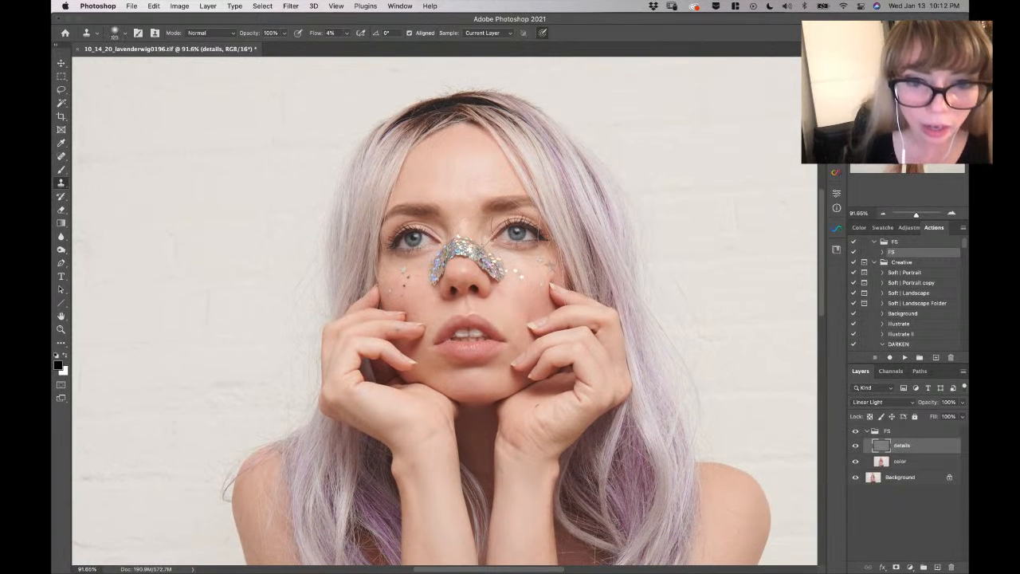
pyautogui.scroll(-3, 444, 311)
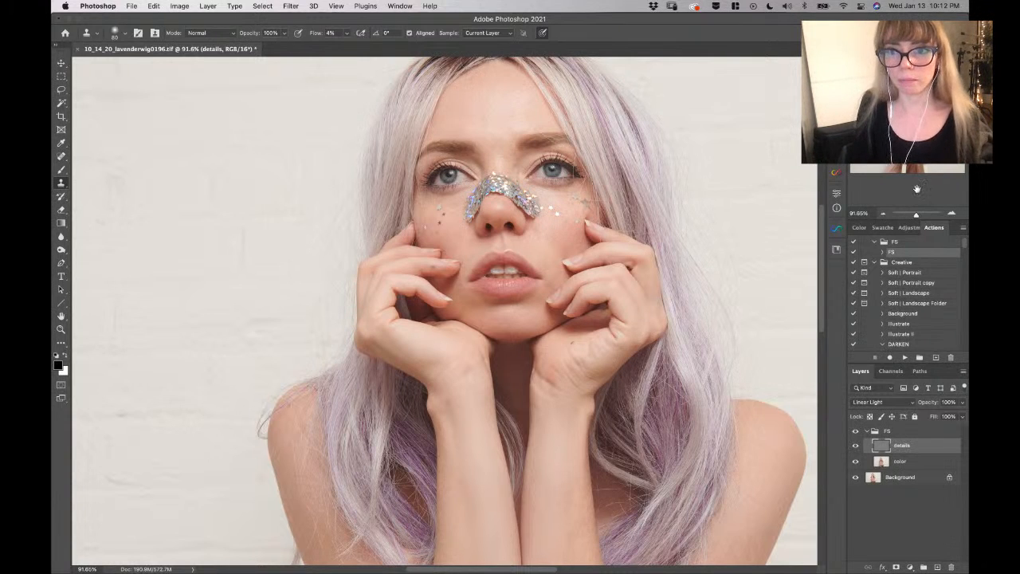
pyautogui.scroll(1, 474, 123)
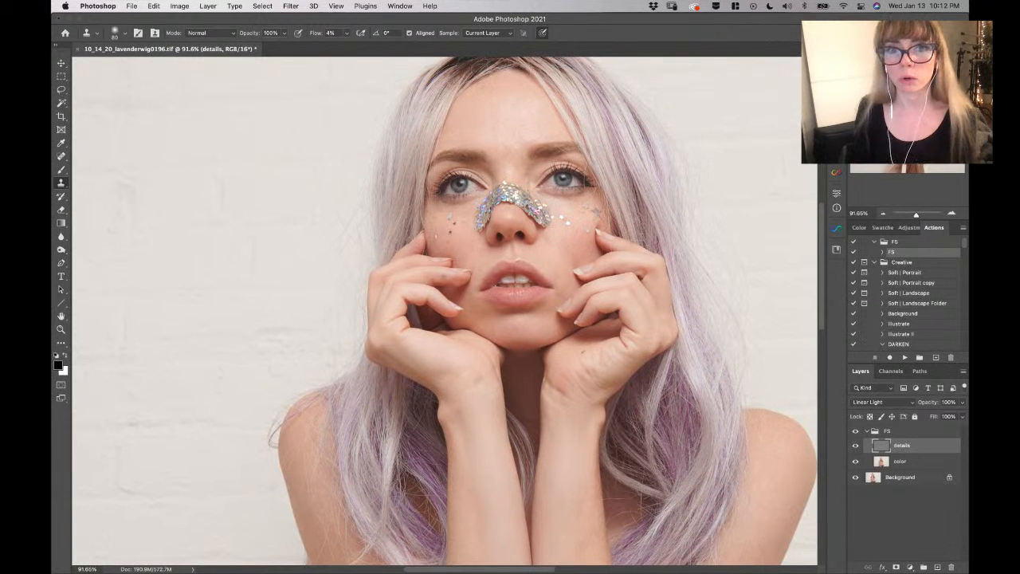
# Clone clean skin texture onto the forehead and beneath one eye at 4% flow
pyautogui.keyDown('alt'); pyautogui.click(512, 128); pyautogui.keyUp('alt')
pyautogui.moveTo(516, 143)
pyautogui.mouseDown()
pyautogui.moveTo(505, 142)
pyautogui.moveTo(520, 129)
pyautogui.mouseUp()
pyautogui.keyDown('alt'); pyautogui.click(561, 207); pyautogui.keyUp('alt')
pyautogui.moveTo(549, 202); pyautogui.dragTo(567, 199)
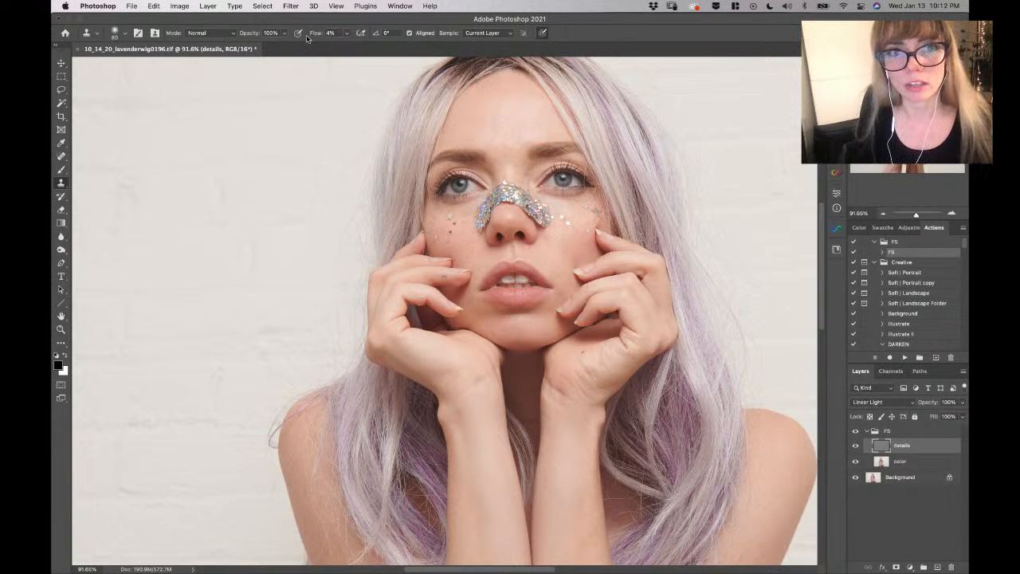
# Raise the Clone Stamp flow to 14% and clone smoother skin texture beneath both eyes
pyautogui.moveTo(314, 36); pyautogui.dragTo(319, 36)
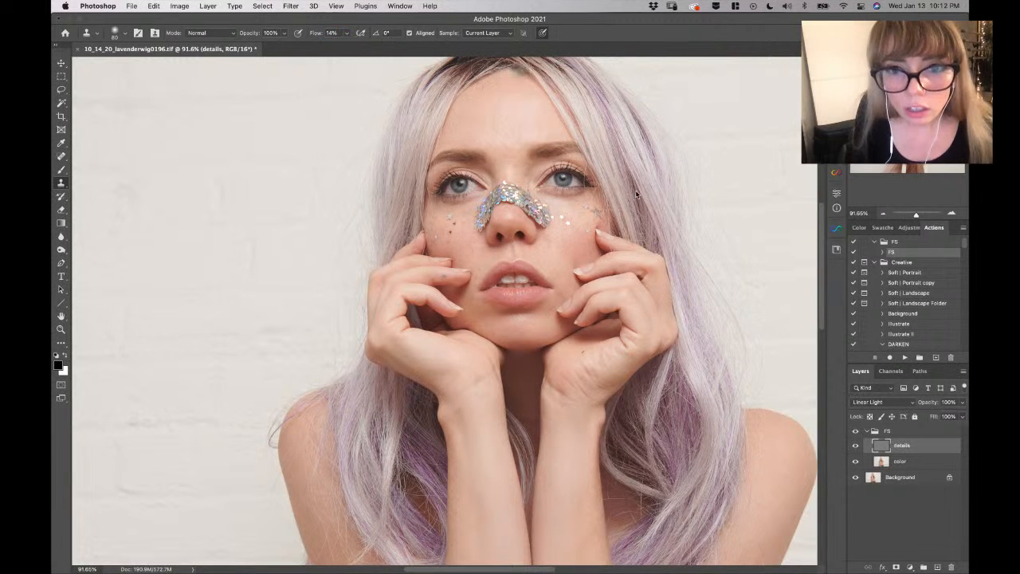
pyautogui.moveTo(549, 197)
pyautogui.mouseDown()
pyautogui.moveTo(577, 205)
pyautogui.moveTo(587, 194)
pyautogui.mouseUp()
pyautogui.keyDown('alt'); pyautogui.click(562, 196); pyautogui.keyUp('alt')
pyautogui.moveTo(444, 208)
pyautogui.mouseDown()
pyautogui.moveTo(474, 212)
pyautogui.moveTo(450, 205)
pyautogui.moveTo(482, 199)
pyautogui.moveTo(443, 208)
pyautogui.mouseUp()
pyautogui.keyDown('alt'); pyautogui.click(473, 212); pyautogui.keyUp('alt')
pyautogui.keyDown('alt'); pyautogui.click(477, 201); pyautogui.keyUp('alt')
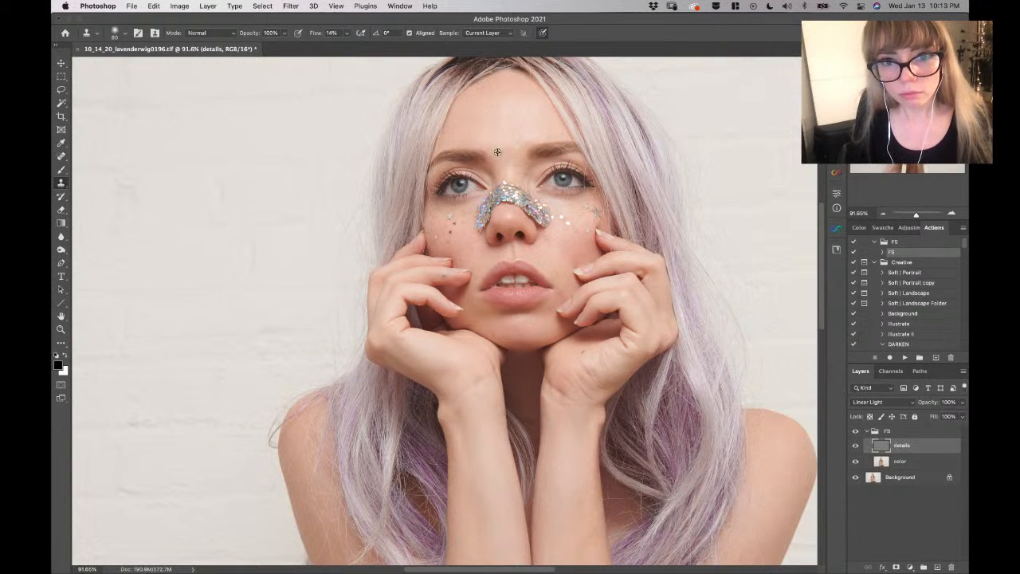
# Clone forehead texture onto the skin between the eyebrows
pyautogui.keyDown('alt'); pyautogui.click(511, 129); pyautogui.keyUp('alt')
pyautogui.moveTo(509, 164)
pyautogui.mouseDown()
pyautogui.moveTo(518, 141)
pyautogui.moveTo(510, 179)
pyautogui.moveTo(513, 166)
pyautogui.mouseUp()
pyautogui.keyDown('alt'); pyautogui.click(505, 144); pyautogui.keyUp('alt')
# Clone clean skin texture onto both cheeks and beside the corner of the mouth
pyautogui.keyDown('alt'); pyautogui.click(545, 250); pyautogui.keyUp('alt')
pyautogui.moveTo(542, 248); pyautogui.dragTo(550, 238)
pyautogui.keyDown('alt'); pyautogui.click(471, 250); pyautogui.keyUp('alt')
pyautogui.moveTo(458, 240); pyautogui.dragTo(459, 241)
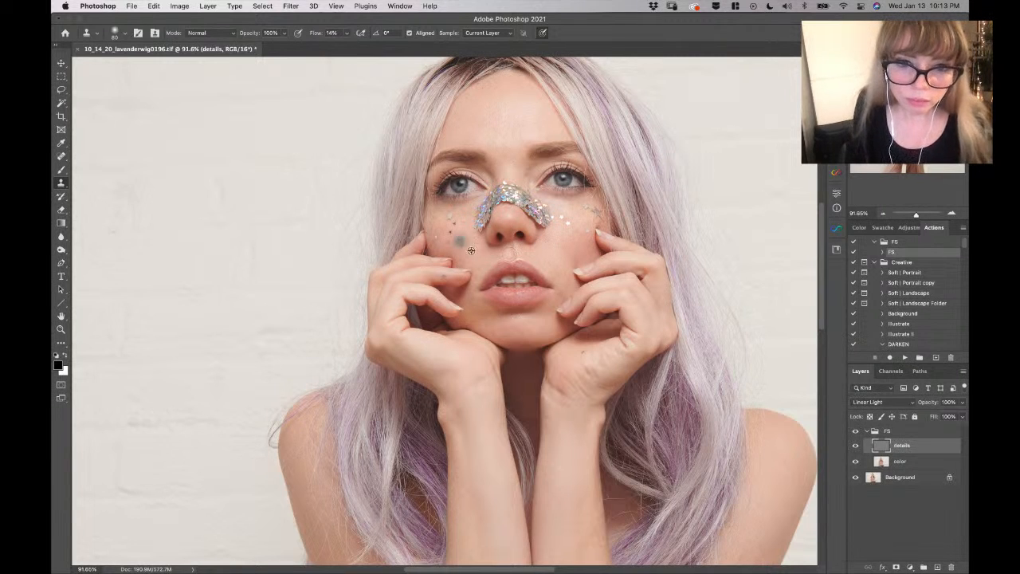
pyautogui.keyDown('alt'); pyautogui.click(481, 270); pyautogui.keyUp('alt')
pyautogui.moveTo(479, 276); pyautogui.dragTo(478, 277)
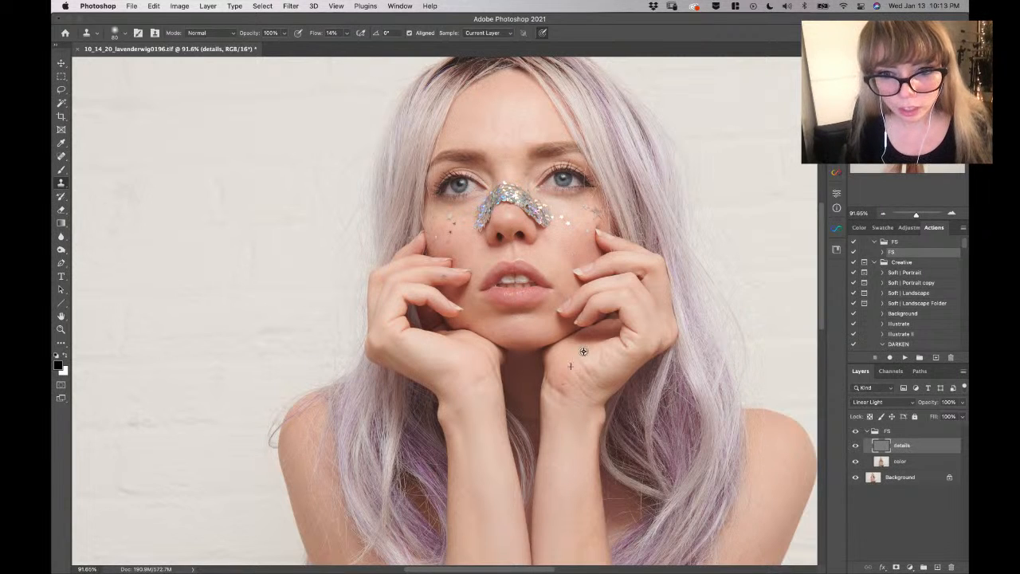
# Clone away the dark mark on the palm below the chin and even out the texture on the other wrist
pyautogui.moveTo(590, 363)
pyautogui.mouseDown()
pyautogui.moveTo(608, 367)
pyautogui.moveTo(601, 351)
pyautogui.mouseUp()
pyautogui.keyDown('alt'); pyautogui.click(461, 368); pyautogui.keyUp('alt')
pyautogui.moveTo(480, 378); pyautogui.dragTo(447, 383)
pyautogui.keyDown('alt'); pyautogui.click(473, 376); pyautogui.keyUp('alt')
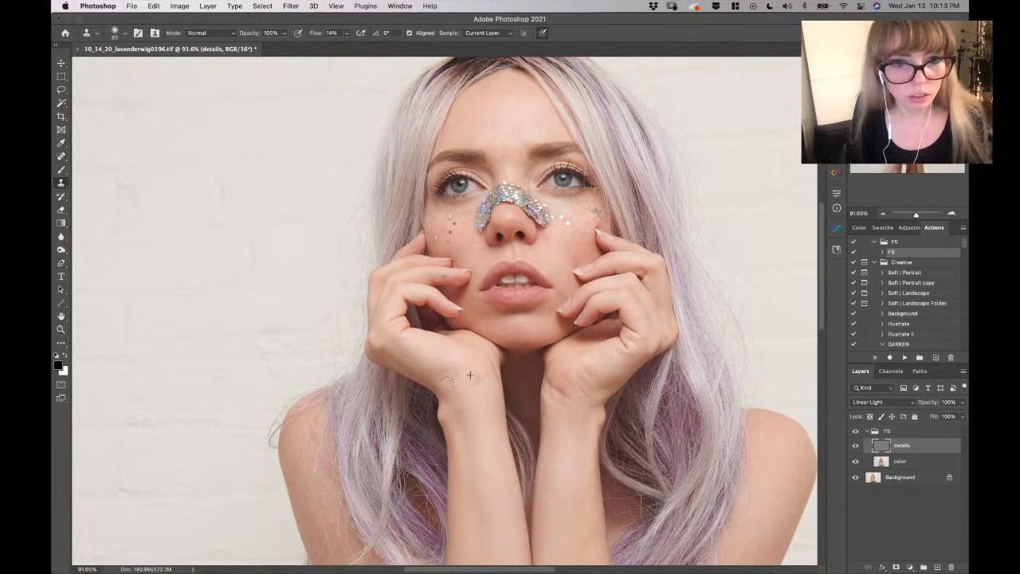
# Lasso the middle of the forehead on the color layer with a 5 px feather
pyautogui.click(914, 463)
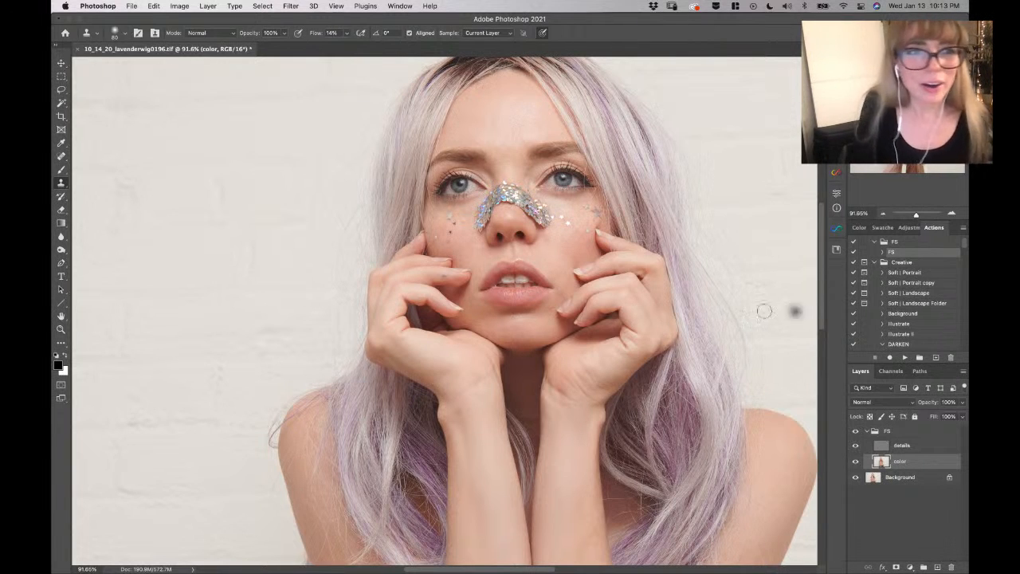
pyautogui.click(62, 90)
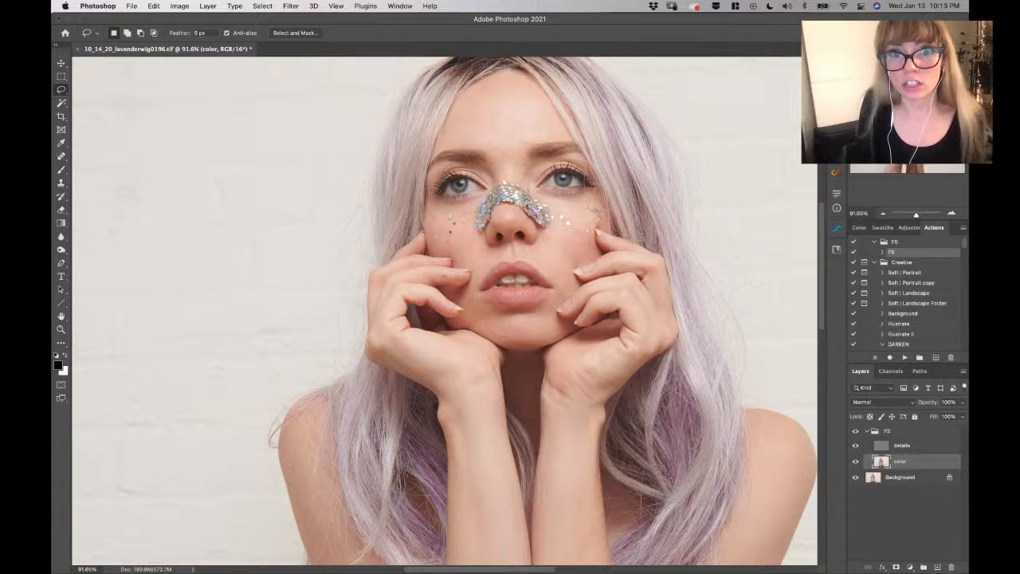
pyautogui.hscroll(3, 520, 157)
pyautogui.scroll(-1, 520, 156)
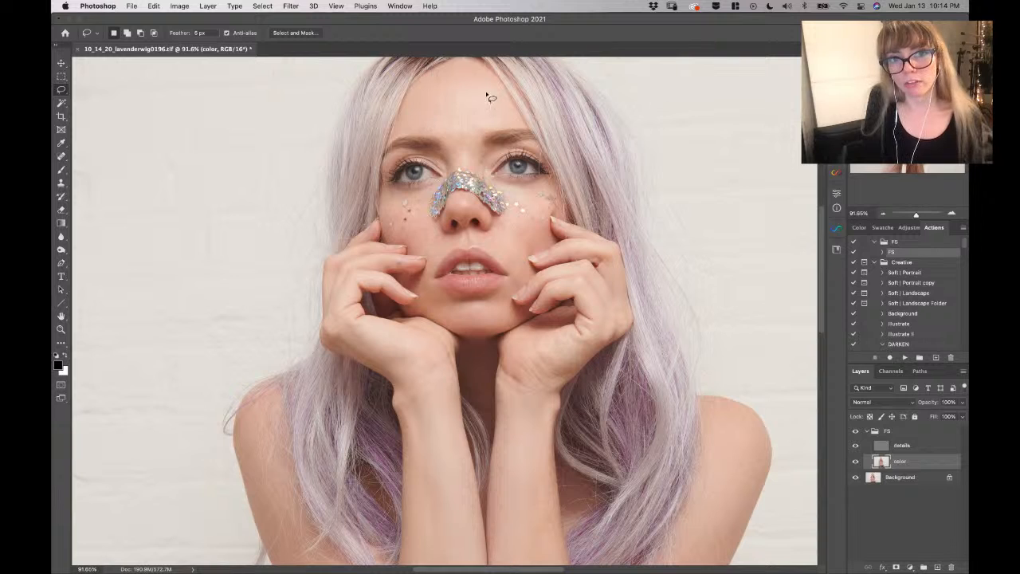
pyautogui.moveTo(483, 93)
pyautogui.mouseDown()
pyautogui.moveTo(439, 101)
pyautogui.moveTo(447, 136)
pyautogui.moveTo(476, 135)
pyautogui.moveTo(491, 91)
pyautogui.mouseUp()
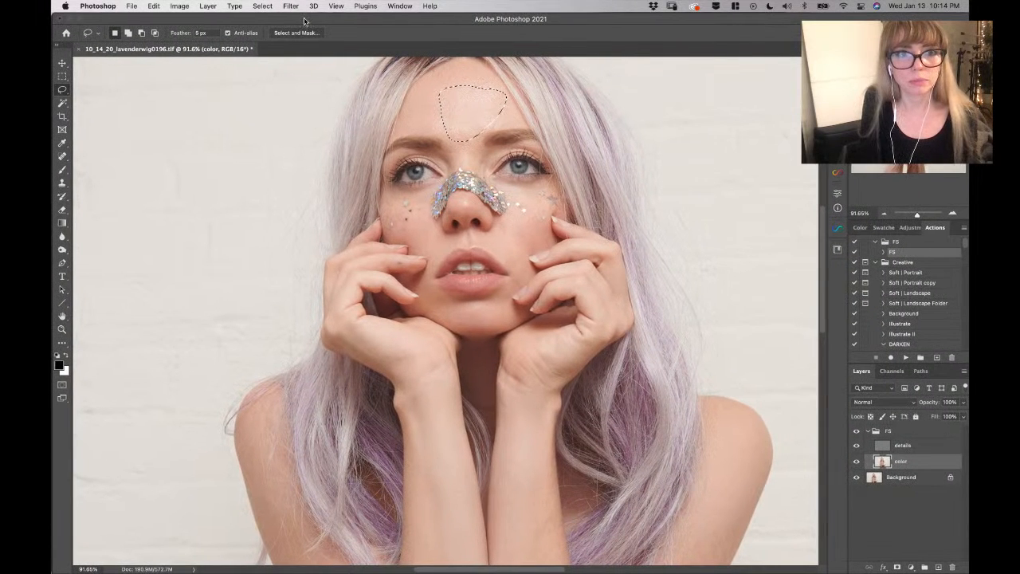
# Apply a Gaussian Blur with a 13.4 pixel radius to the selected forehead and clear the selection
pyautogui.click(296, 8)
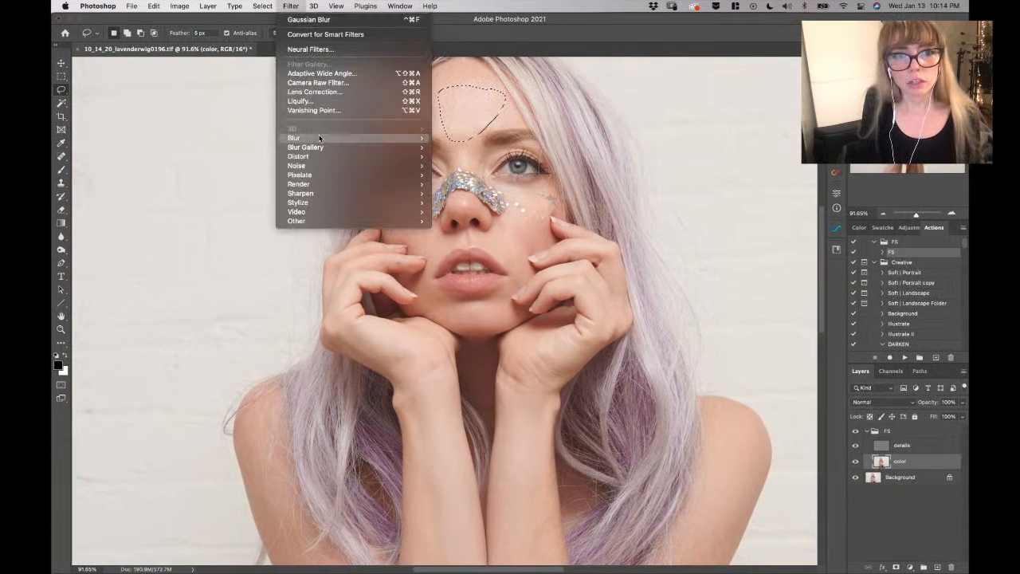
pyautogui.moveTo(325, 141)
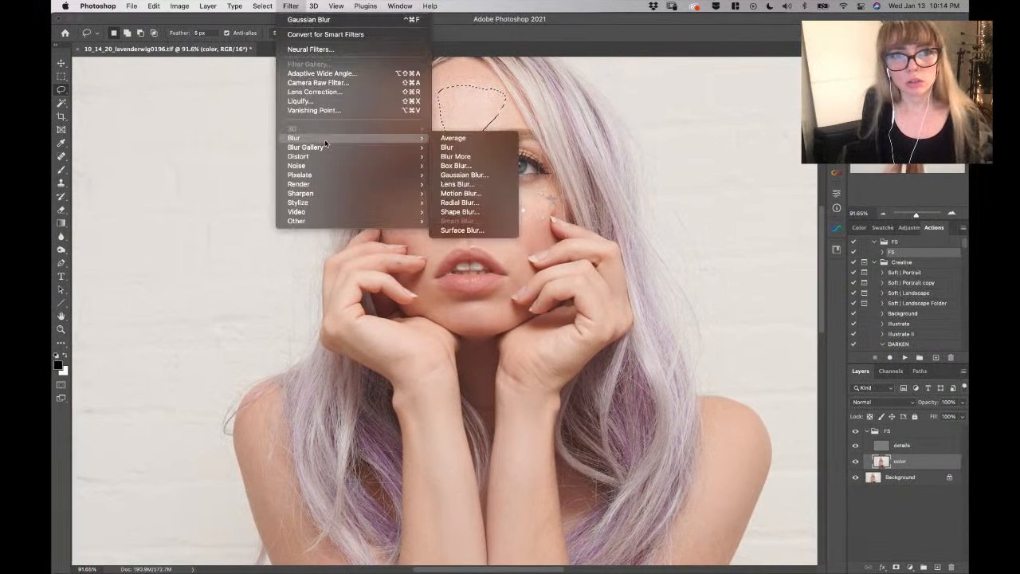
pyautogui.click(488, 174)
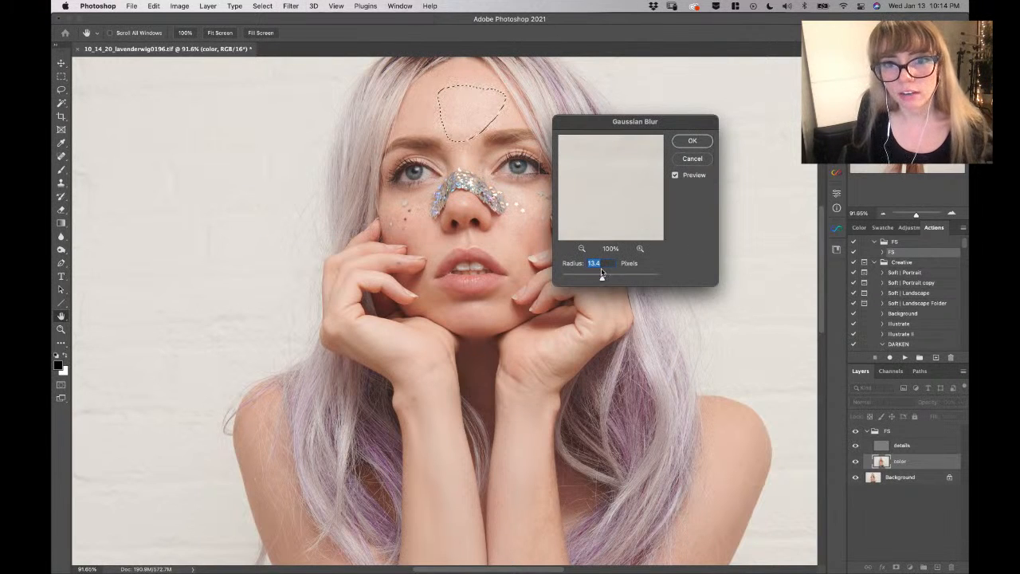
pyautogui.click(692, 141)
pyautogui.press('cmd+d')
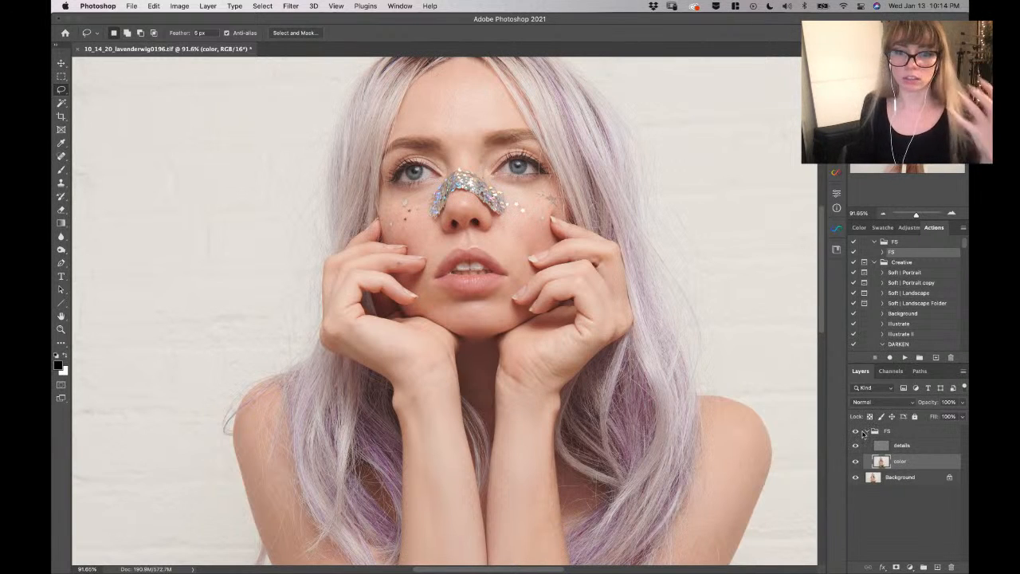
# Lasso each cheek in turn on the color layer and repeat the Gaussian Blur on it
pyautogui.moveTo(408, 240)
pyautogui.mouseDown()
pyautogui.moveTo(416, 222)
pyautogui.moveTo(443, 236)
pyautogui.moveTo(440, 251)
pyautogui.moveTo(415, 251)
pyautogui.moveTo(389, 236)
pyautogui.moveTo(426, 221)
pyautogui.mouseUp()
pyautogui.click(290, 6)
pyautogui.click(294, 19)
pyautogui.moveTo(543, 238)
pyautogui.mouseDown()
pyautogui.moveTo(550, 248)
pyautogui.moveTo(500, 263)
pyautogui.moveTo(495, 225)
pyautogui.moveTo(542, 230)
pyautogui.moveTo(547, 241)
pyautogui.mouseUp()
pyautogui.click(290, 5)
pyautogui.click(294, 19)
# Lasso the chin below the lips, repeat the Gaussian Blur on it and clear the selection
pyautogui.click(479, 340)
pyautogui.moveTo(496, 327)
pyautogui.mouseDown()
pyautogui.moveTo(428, 307)
pyautogui.moveTo(440, 297)
pyautogui.moveTo(475, 309)
pyautogui.moveTo(496, 299)
pyautogui.moveTo(497, 327)
pyautogui.mouseUp()
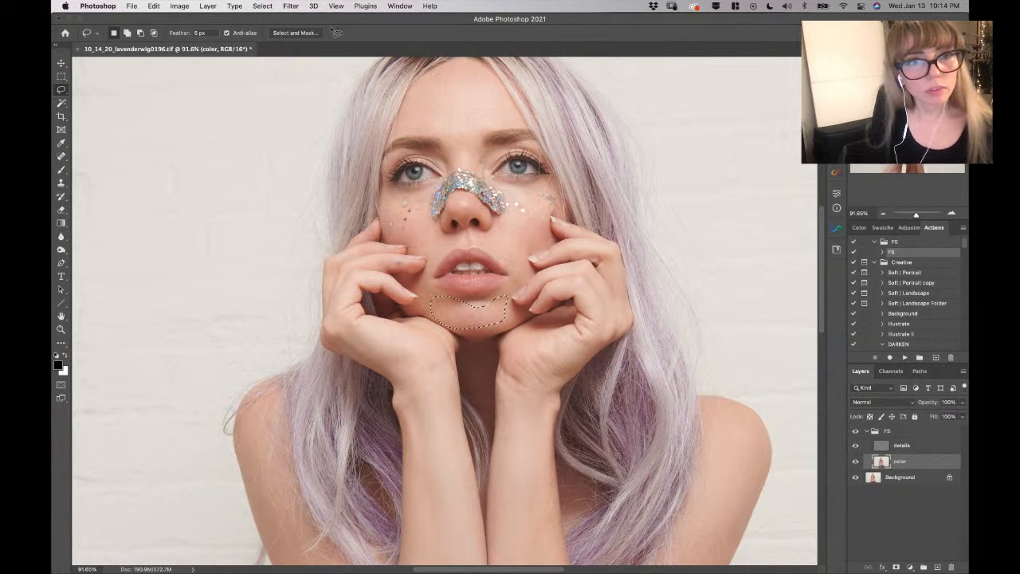
pyautogui.click(290, 6)
pyautogui.click(294, 19)
pyautogui.click(504, 234)
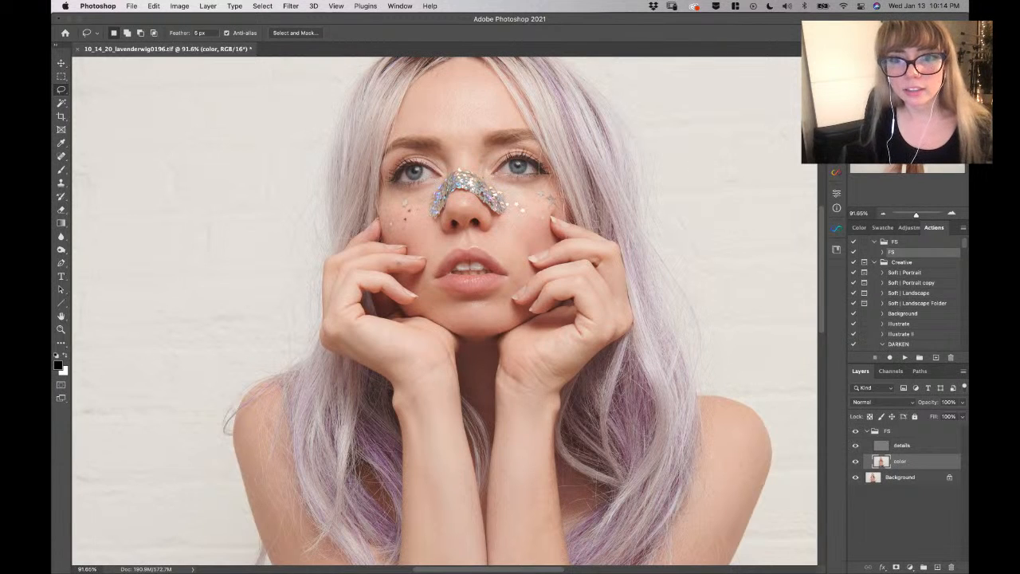
# Lasso each hand down to the wrist in turn on the color layer, repeating the Gaussian Blur and clearing the selection each time
pyautogui.scroll(-5, 626, 228)
pyautogui.moveTo(615, 215)
pyautogui.mouseDown()
pyautogui.moveTo(575, 254)
pyautogui.moveTo(522, 256)
pyautogui.moveTo(572, 206)
pyautogui.moveTo(618, 183)
pyautogui.mouseUp()
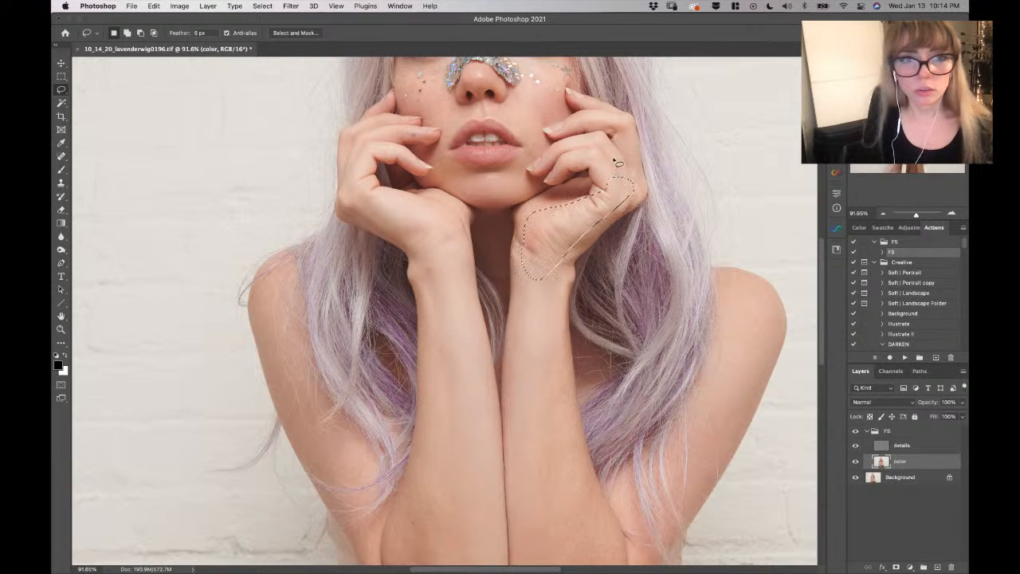
pyautogui.click(290, 6)
pyautogui.press('super+d')
pyautogui.moveTo(432, 254)
pyautogui.mouseDown()
pyautogui.moveTo(359, 220)
pyautogui.moveTo(346, 189)
pyautogui.moveTo(361, 176)
pyautogui.moveTo(405, 205)
pyautogui.moveTo(449, 205)
pyautogui.moveTo(473, 285)
pyautogui.moveTo(449, 307)
pyautogui.moveTo(419, 296)
pyautogui.moveTo(427, 253)
pyautogui.mouseUp()
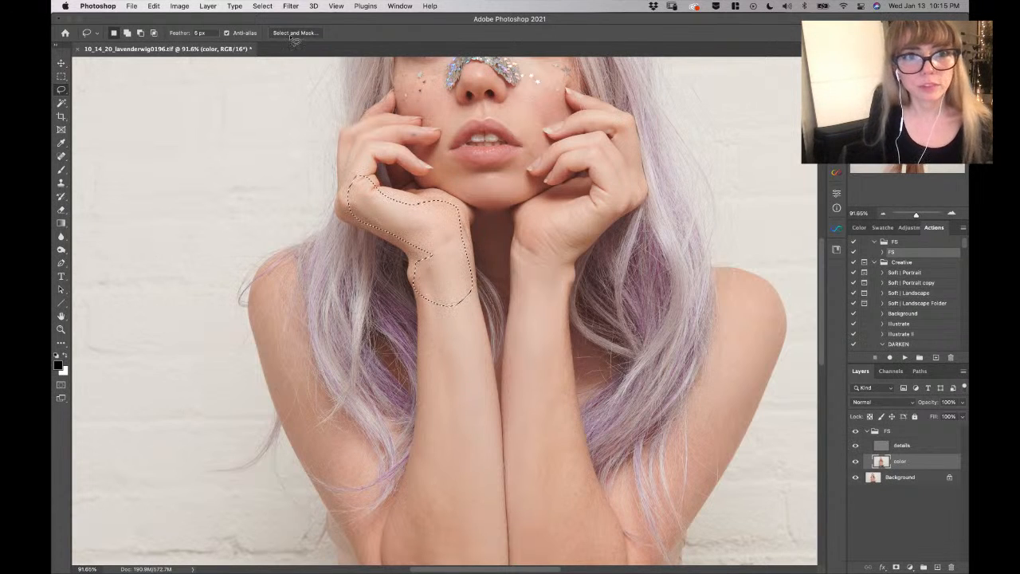
pyautogui.click(294, 7)
pyautogui.click(297, 19)
pyautogui.press('super+d')
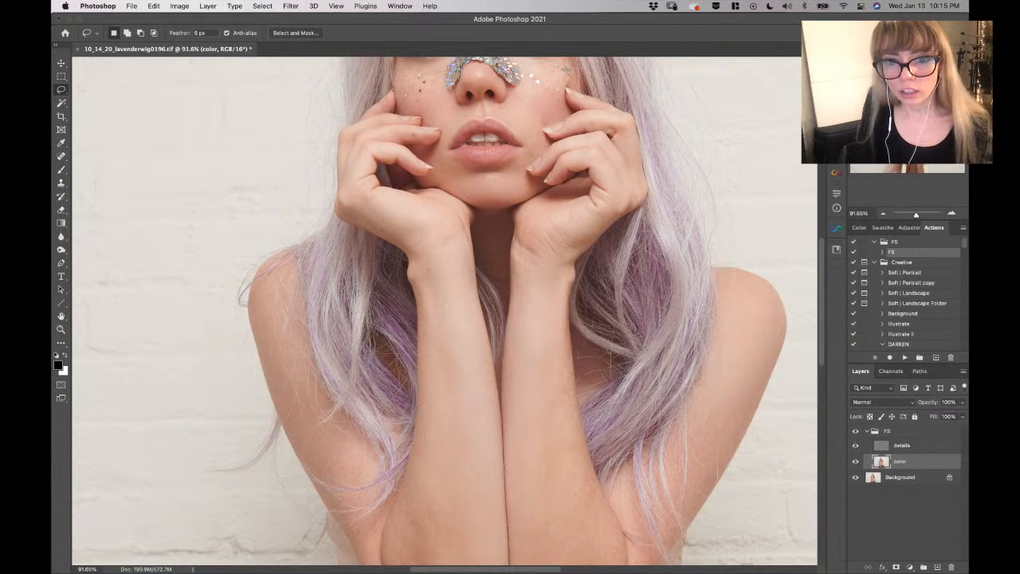
# Lasso the subject's left forearm on the color layer and repeat the Gaussian Blur on it
pyautogui.moveTo(700, 390); pyautogui.dragTo(644, 280)
pyautogui.moveTo(914, 217); pyautogui.dragTo(914, 217)
pyautogui.moveTo(434, 259)
pyautogui.mouseDown()
pyautogui.moveTo(461, 253)
pyautogui.moveTo(451, 328)
pyautogui.moveTo(485, 414)
pyautogui.moveTo(508, 440)
pyautogui.moveTo(470, 471)
pyautogui.moveTo(435, 454)
pyautogui.moveTo(432, 262)
pyautogui.mouseUp()
pyautogui.click(291, 7)
pyautogui.click(309, 22)
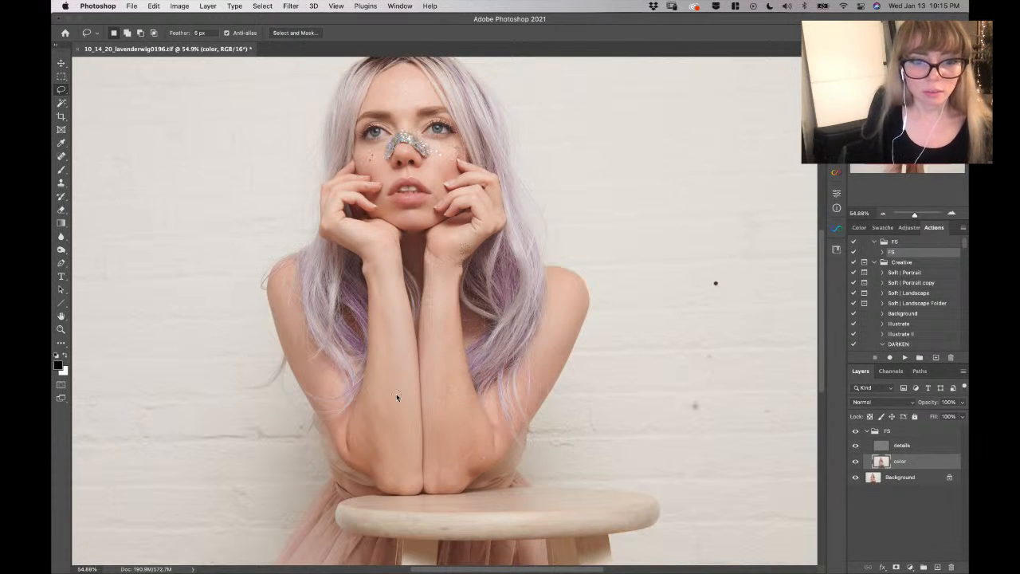
# Lasso the subject's right elbow and right forearm in turn, repeating the Gaussian Blur and clearing the selection each time
pyautogui.moveTo(406, 442)
pyautogui.mouseDown()
pyautogui.moveTo(387, 483)
pyautogui.moveTo(359, 455)
pyautogui.moveTo(349, 418)
pyautogui.moveTo(376, 379)
pyautogui.moveTo(399, 369)
pyautogui.mouseUp()
pyautogui.click(291, 7)
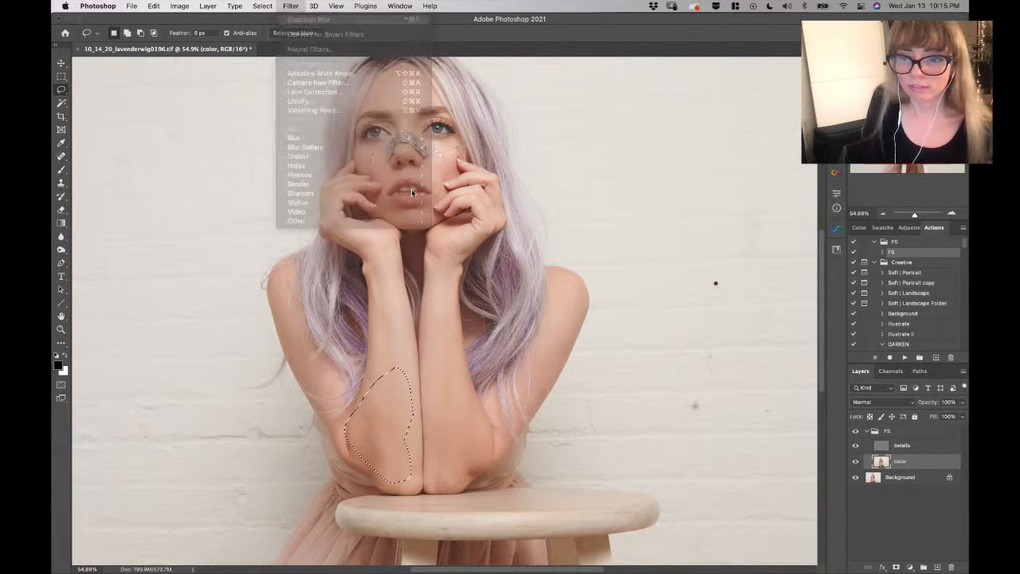
pyautogui.press('super+d')
pyautogui.moveTo(361, 244)
pyautogui.mouseDown()
pyautogui.moveTo(407, 287)
pyautogui.moveTo(405, 383)
pyautogui.moveTo(379, 358)
pyautogui.moveTo(367, 291)
pyautogui.moveTo(373, 238)
pyautogui.mouseUp()
pyautogui.click(301, 8)
pyautogui.click(309, 32)
pyautogui.press('super+d')
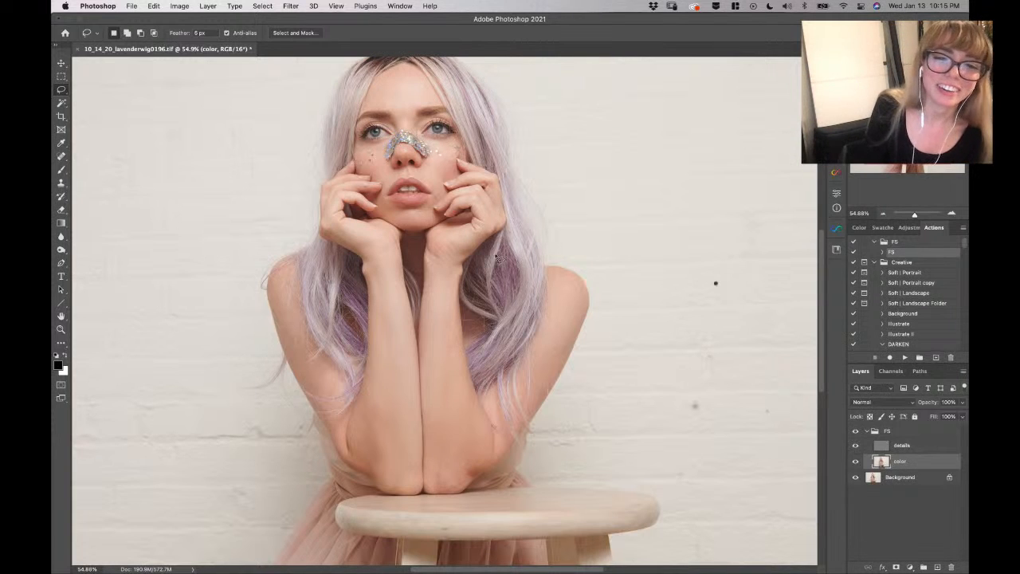
pyautogui.moveTo(443, 412); pyautogui.dragTo(500, 498)
pyautogui.click(509, 222)
pyautogui.moveTo(397, 357); pyautogui.dragTo(476, 359)
pyautogui.click(510, 220)
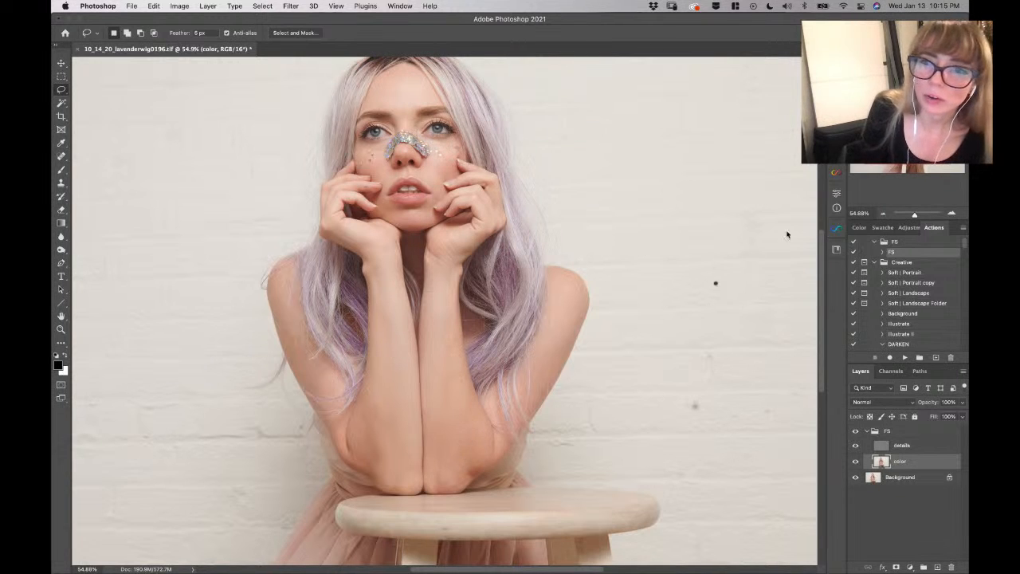
# Collapse the FS group and run the Soft | Landscape action from the Creative set on the whole portrait
pyautogui.moveTo(906, 157); pyautogui.dragTo(914, 215)
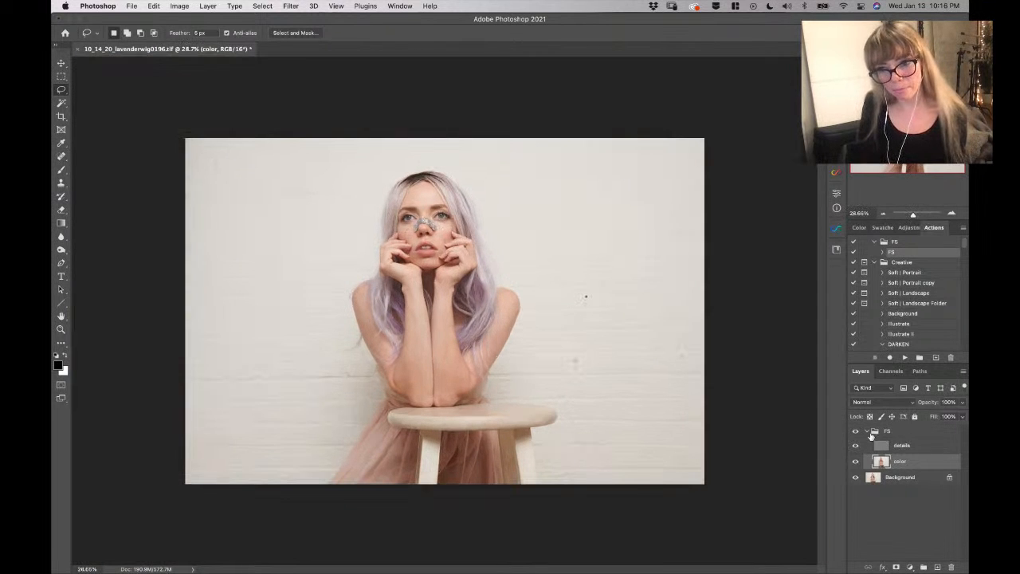
pyautogui.click(871, 433)
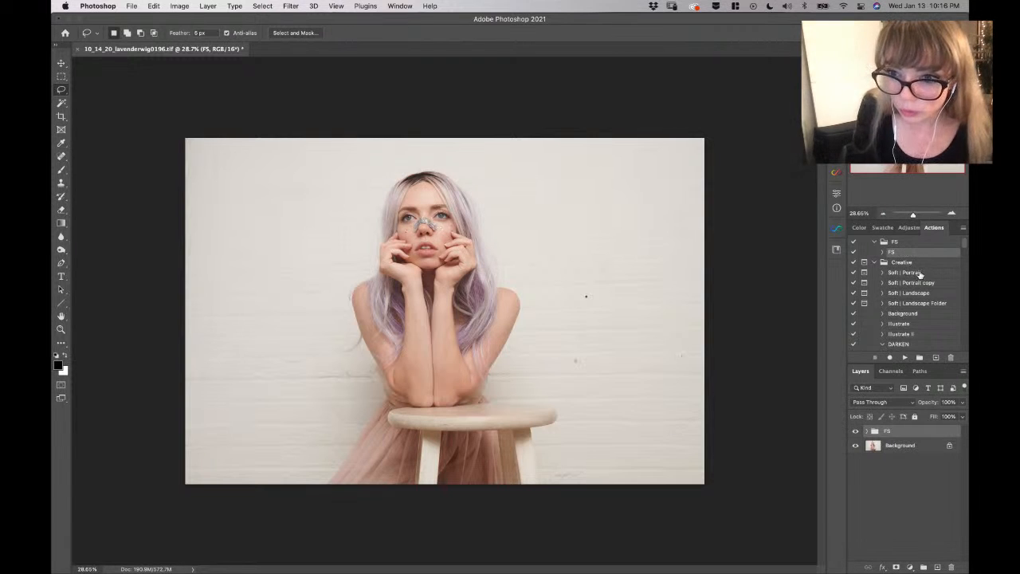
pyautogui.click(920, 274)
pyautogui.click(920, 293)
pyautogui.click(905, 357)
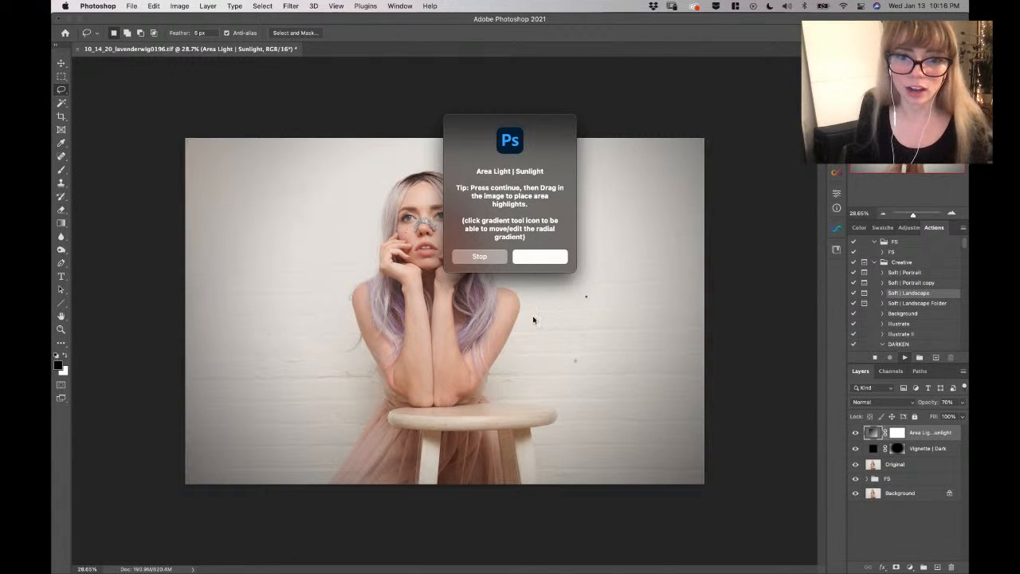
# Continue the action and reposition the Sunlight radial gradient near the subject's head, accepting the Gradient Fill
pyautogui.click(553, 261)
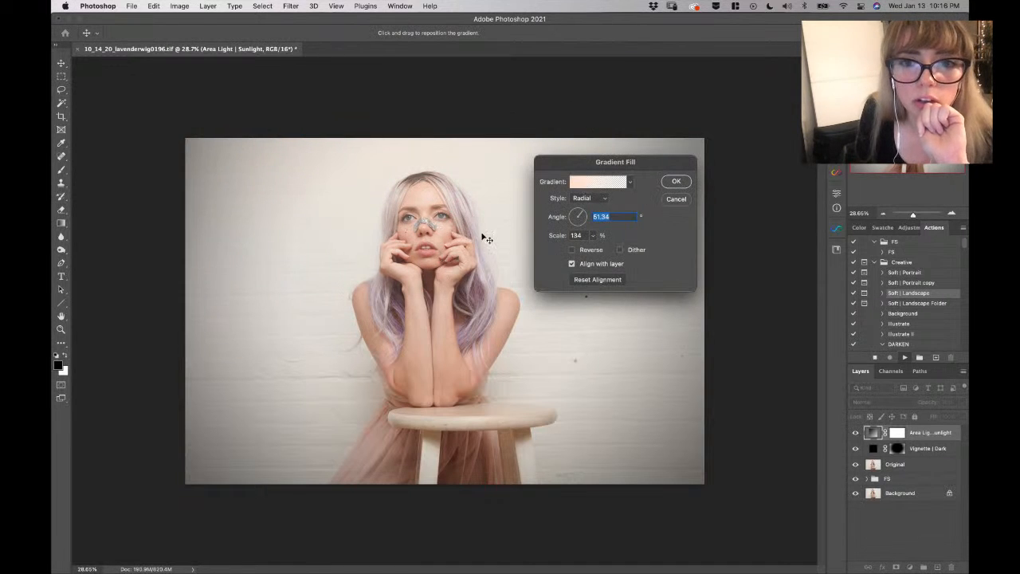
pyautogui.moveTo(462, 247); pyautogui.dragTo(548, 218)
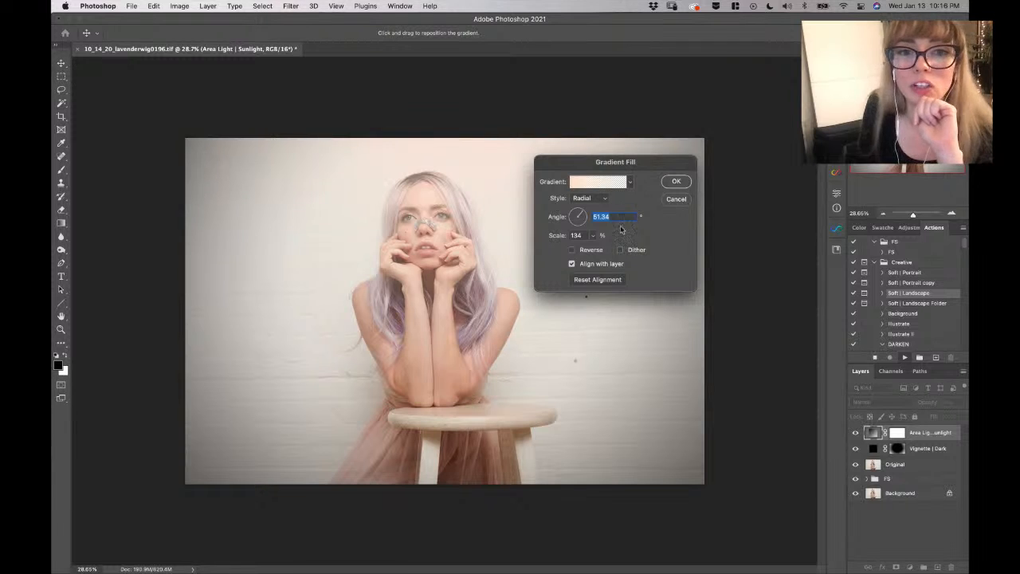
pyautogui.moveTo(468, 239); pyautogui.dragTo(476, 201)
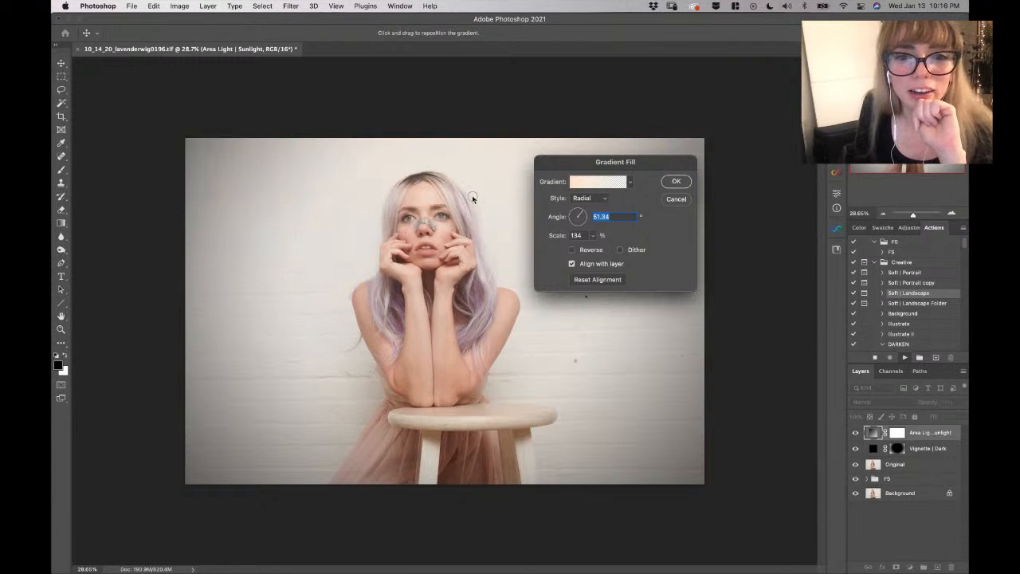
pyautogui.click(676, 181)
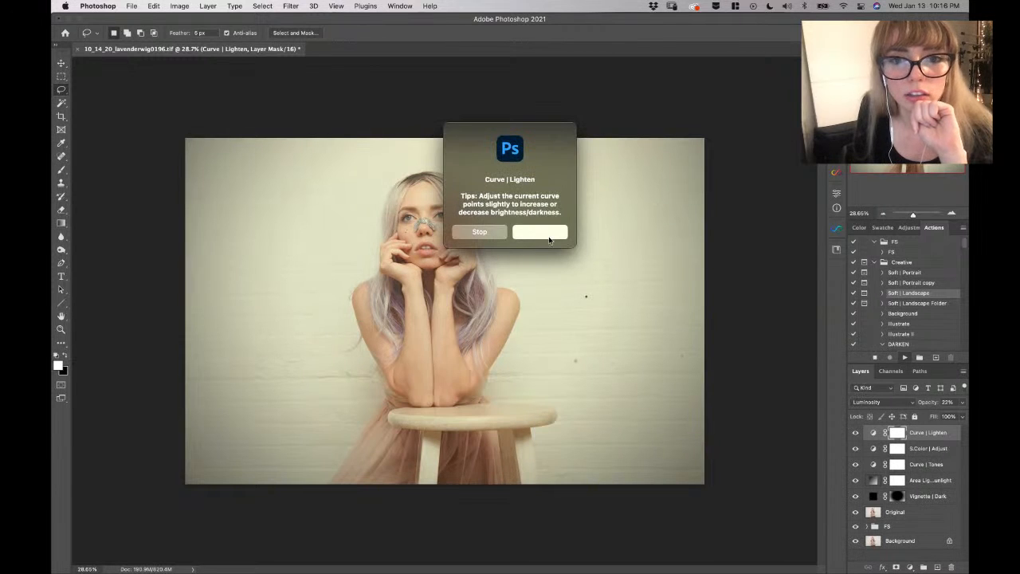
# Continue through the action's remaining tips and accept the SoftHaze gradient fill with its given settings
pyautogui.click(566, 237)
pyautogui.click(579, 104)
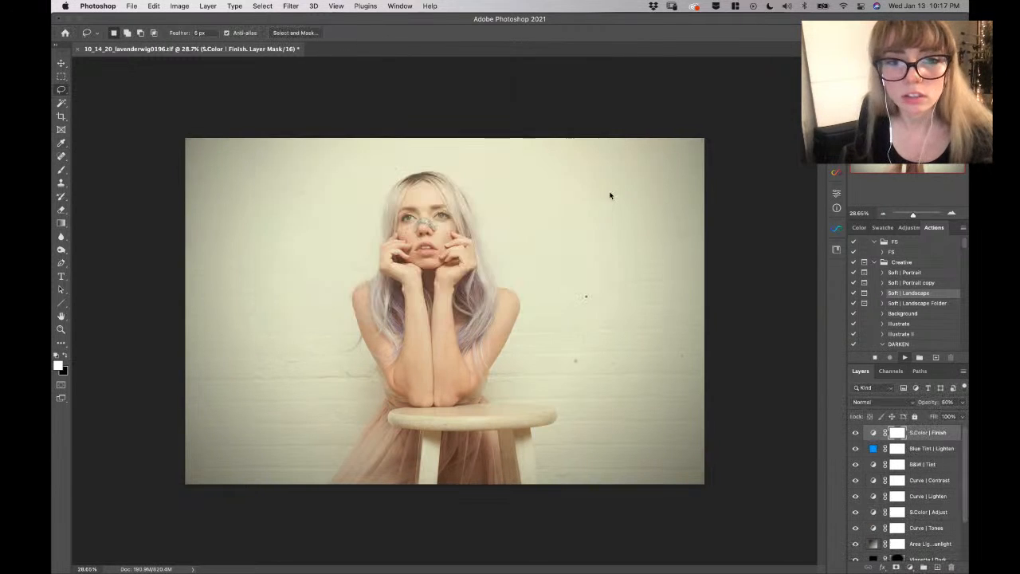
pyautogui.press('Return')
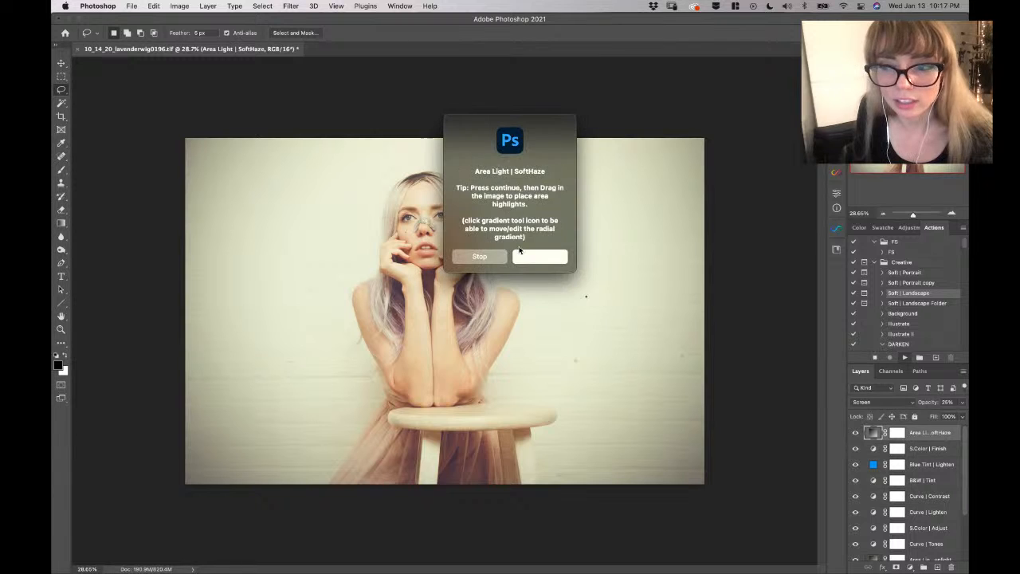
pyautogui.press('Return')
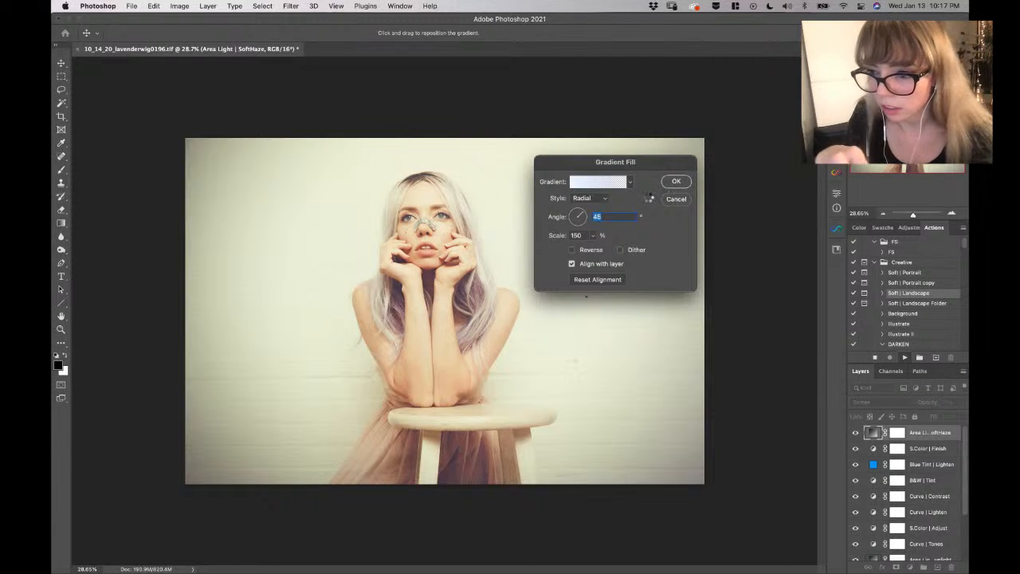
pyautogui.press('Return')
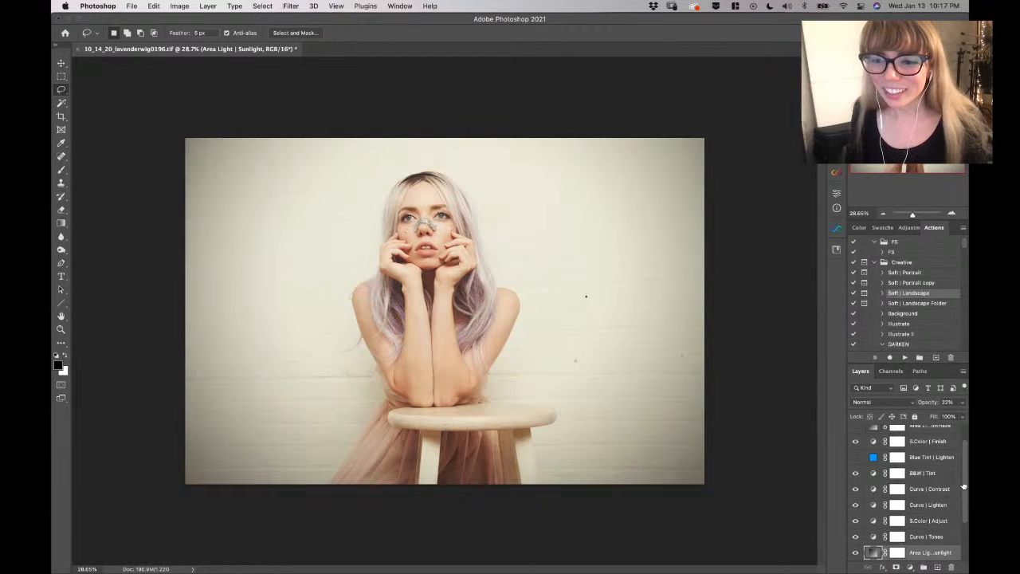
# Delete the hidden Blue Tint | Lighten, Film Grain | Light and Area Light | SoftHaze layers
pyautogui.scroll(2, 965, 479)
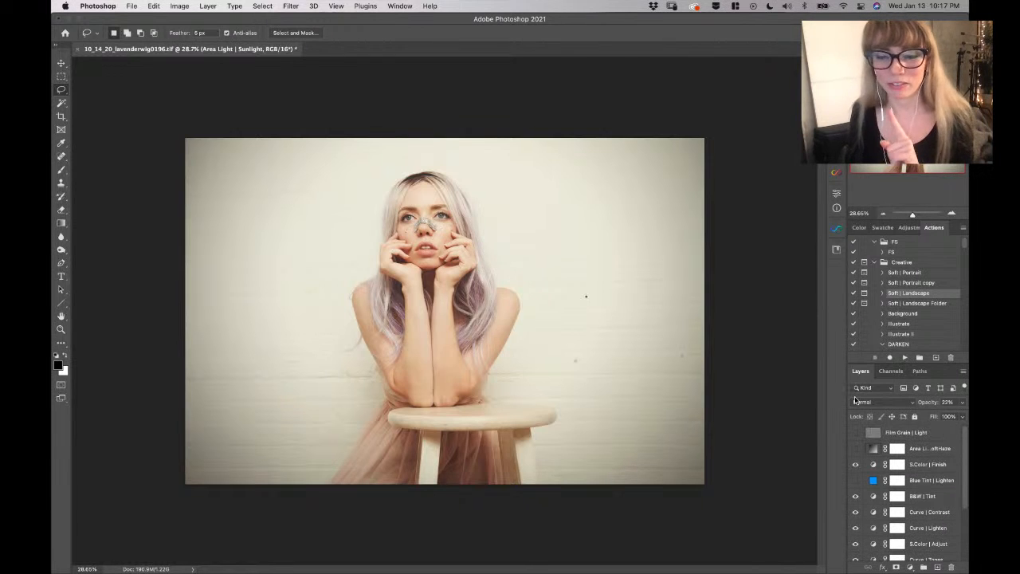
pyautogui.click(929, 480)
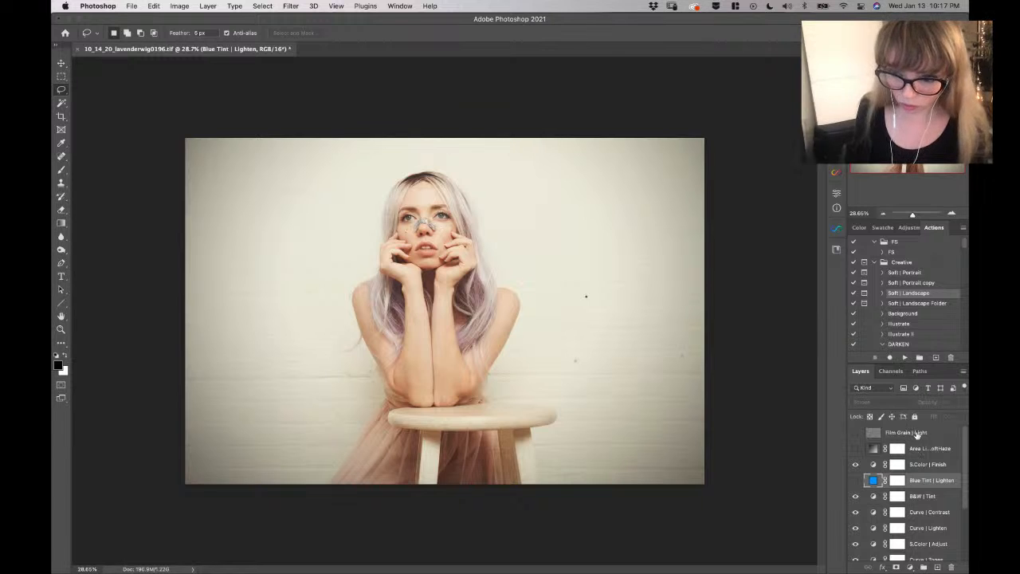
pyautogui.keyDown('super'); pyautogui.click(913, 435); pyautogui.keyUp('super')
pyautogui.press('BackSpace')
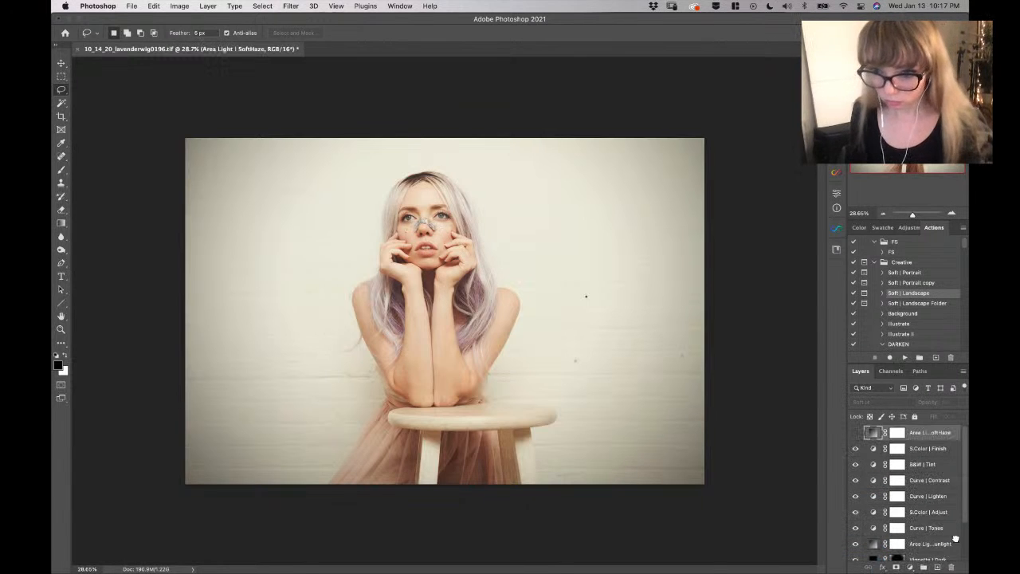
pyautogui.moveTo(939, 436); pyautogui.dragTo(951, 566)
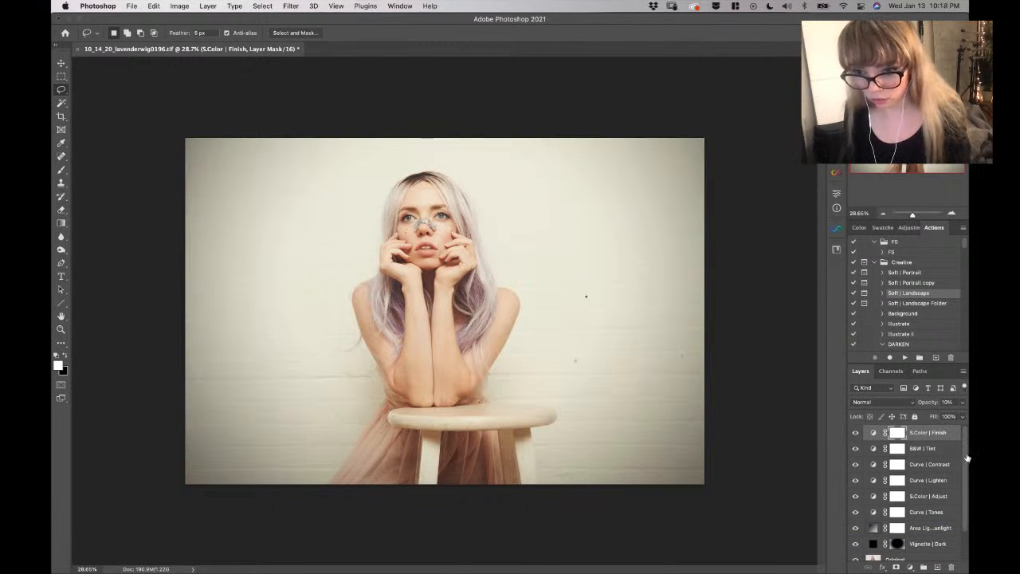
# Group the layers from S.Color | Finish down to Vignette | Dark, and compare the image with the group hidden and shown
pyautogui.moveTo(966, 457); pyautogui.dragTo(963, 472)
pyautogui.keyDown('shift'); pyautogui.click(941, 532); pyautogui.keyUp('shift')
pyautogui.click(924, 566)
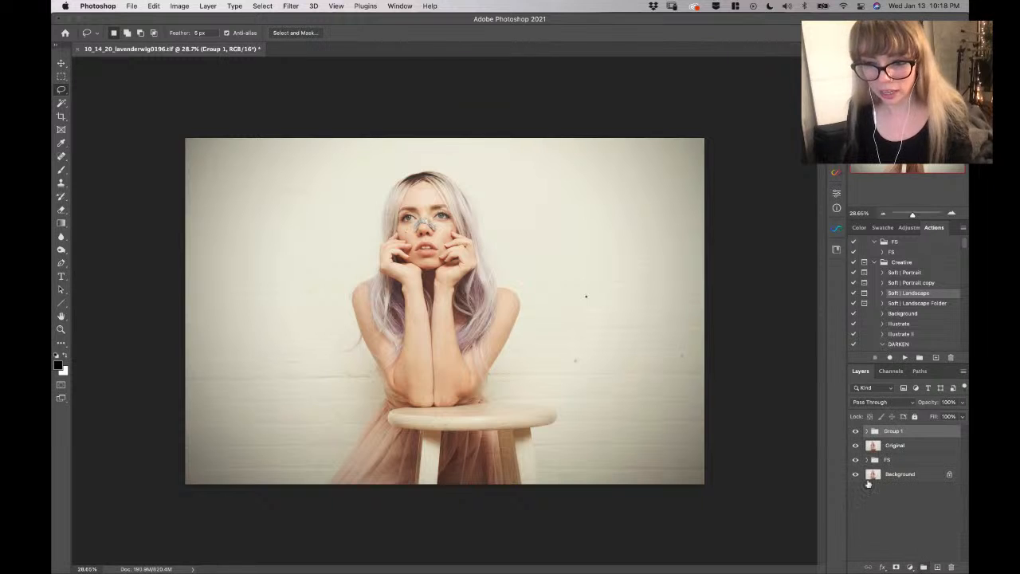
pyautogui.click(856, 431)
pyautogui.click(855, 431)
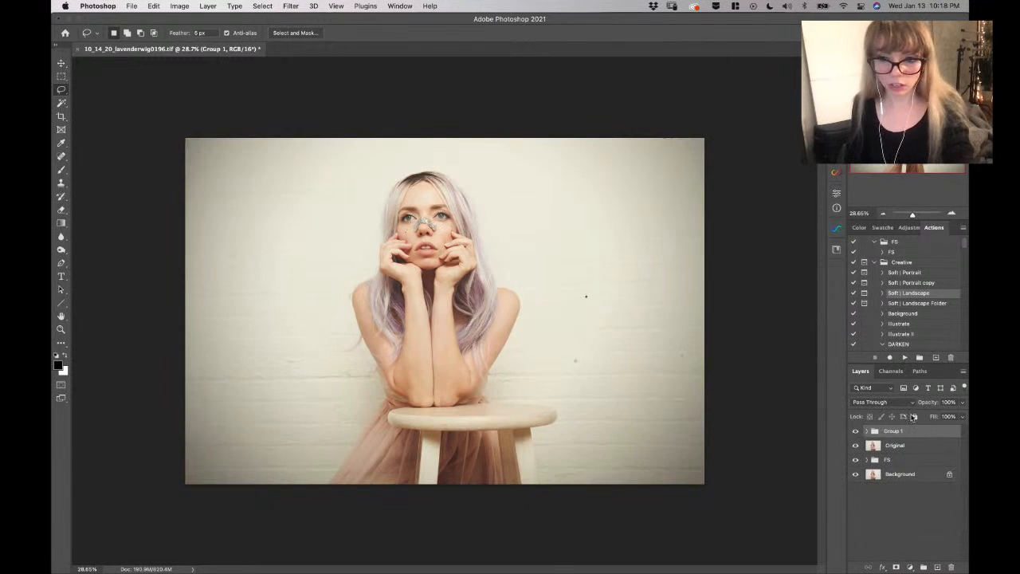
# Try the new group's opacity at several strengths including 40%, ending at 0%
pyautogui.moveTo(930, 405); pyautogui.dragTo(839, 415)
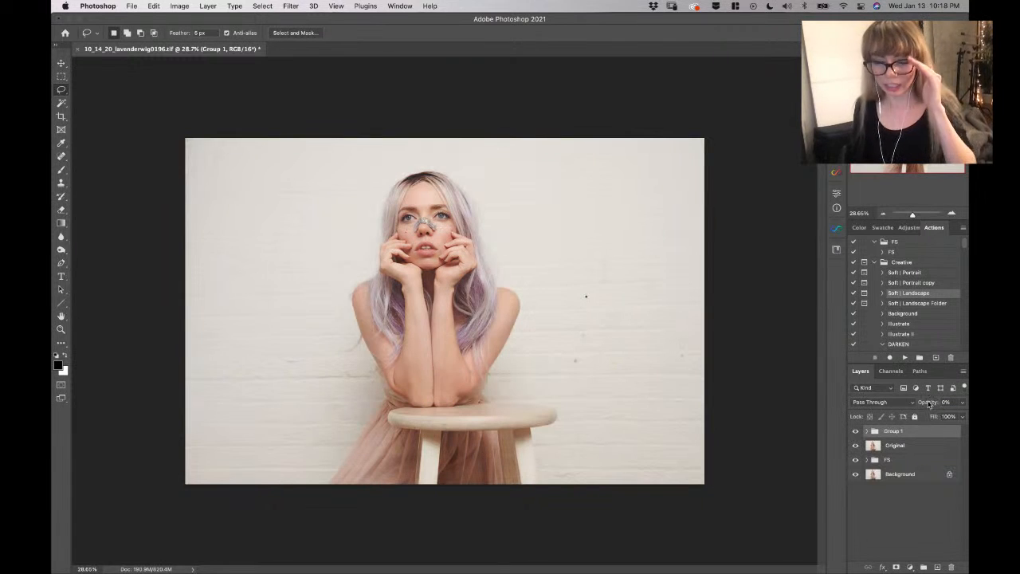
pyautogui.moveTo(931, 404); pyautogui.dragTo(932, 406)
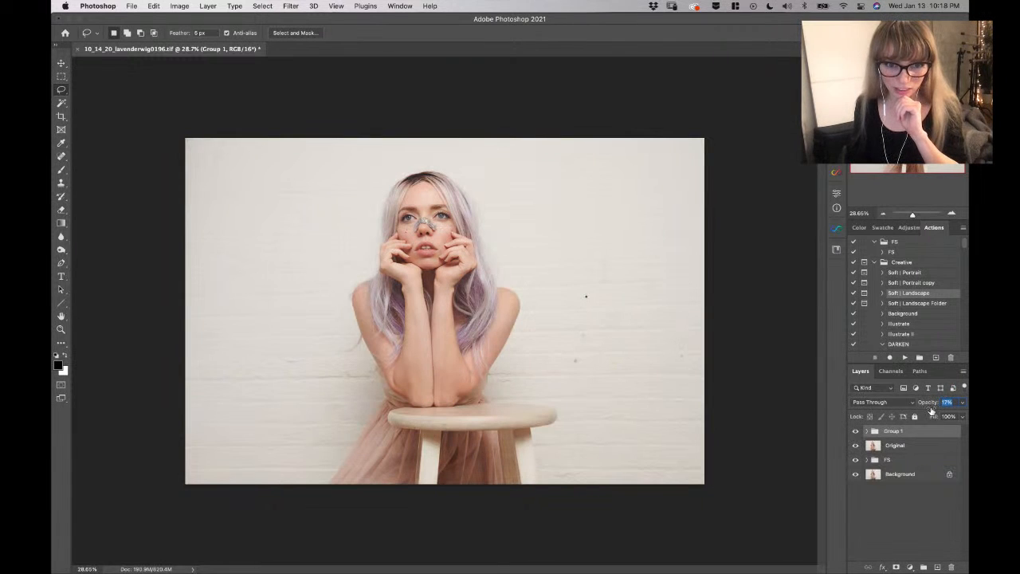
pyautogui.press('4')
pyautogui.moveTo(929, 406)
pyautogui.mouseDown()
pyautogui.moveTo(916, 408)
pyautogui.moveTo(933, 406)
pyautogui.mouseUp()
pyautogui.press('4')
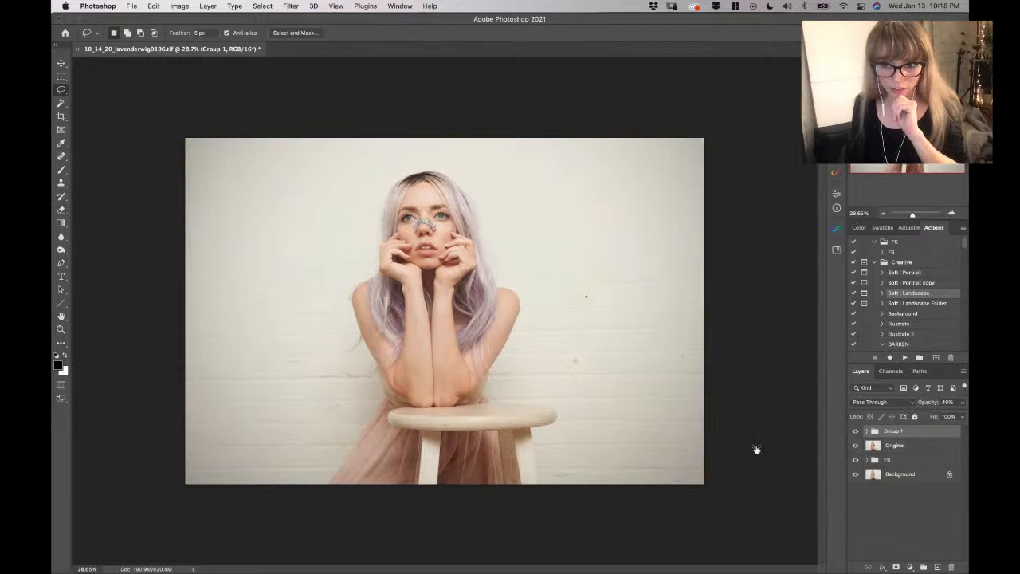
pyautogui.press('0')
pyautogui.press('0')
pyautogui.click(866, 431)
pyautogui.click(867, 431)
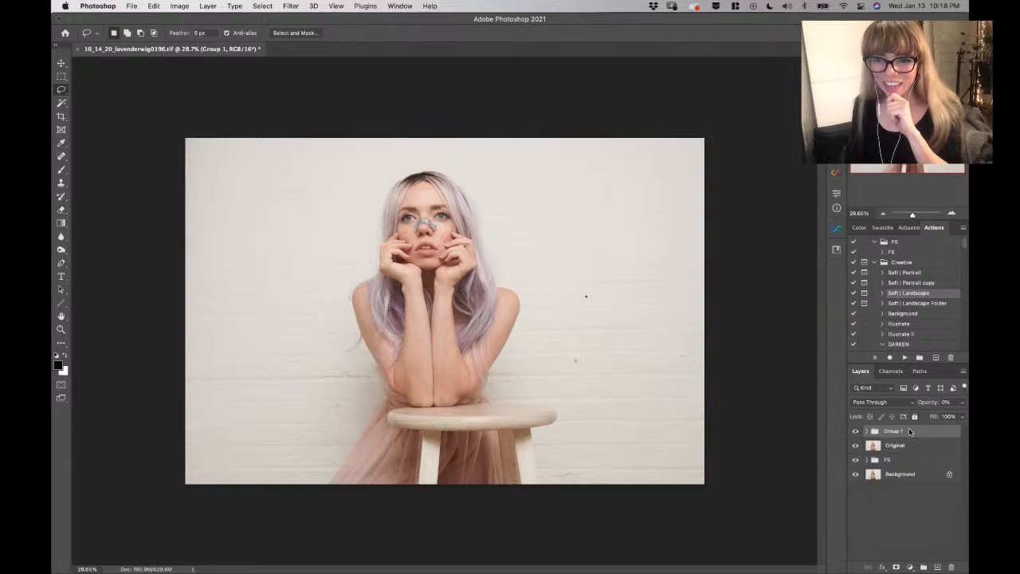
# Rename the new adjustment group as "color grade"
pyautogui.doubleClick(894, 431)
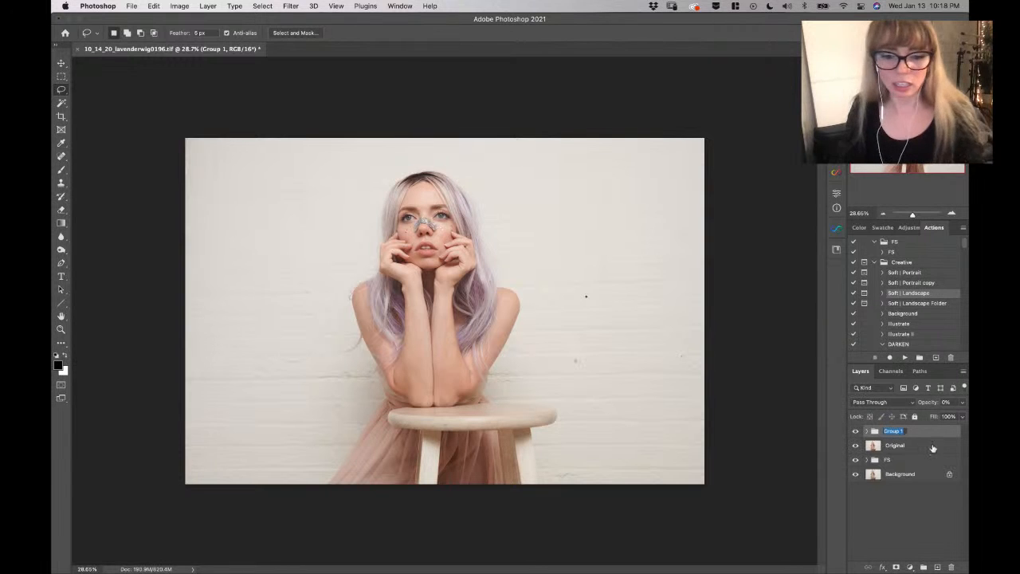
pyautogui.write('color grade')
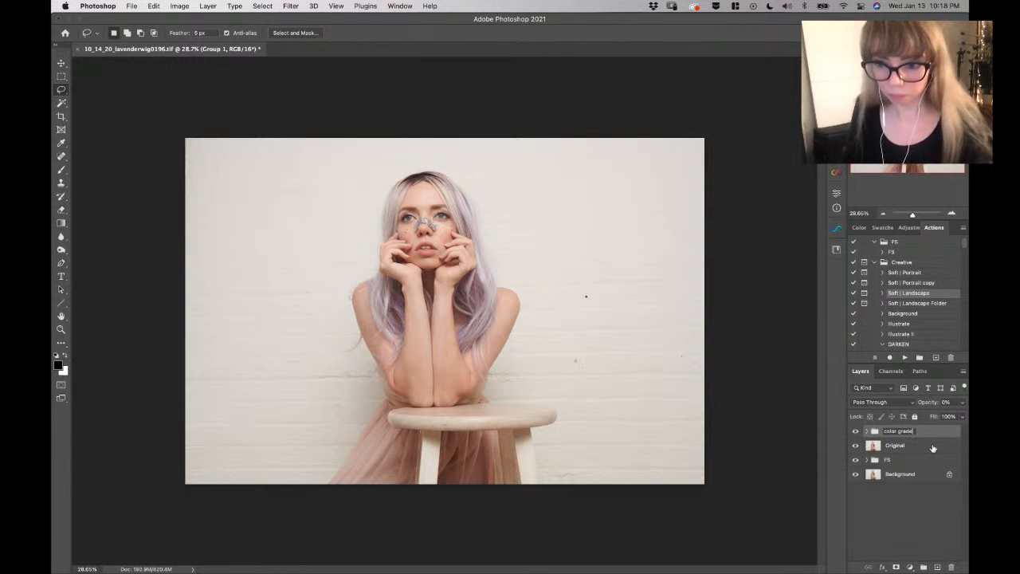
pyautogui.press('Return')
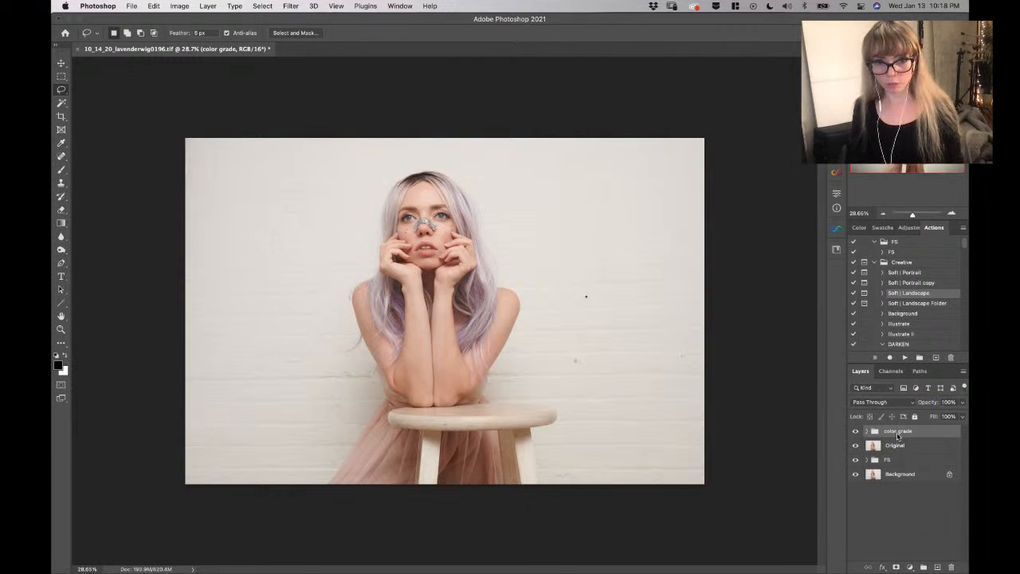
# Set the color grade group's opacity to 100% and compare the image with the group hidden and shown
pyautogui.press('0')
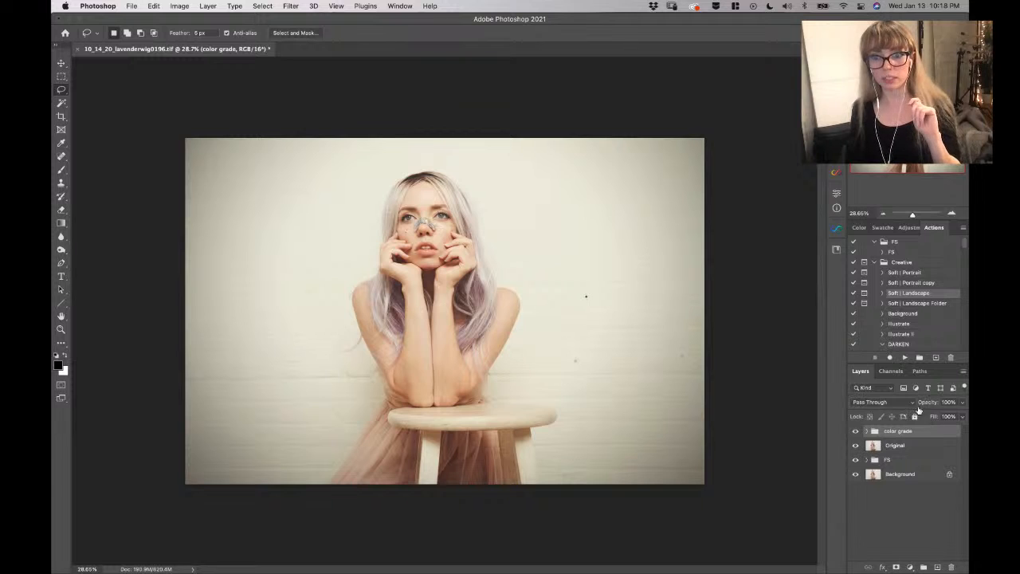
pyautogui.click(856, 432)
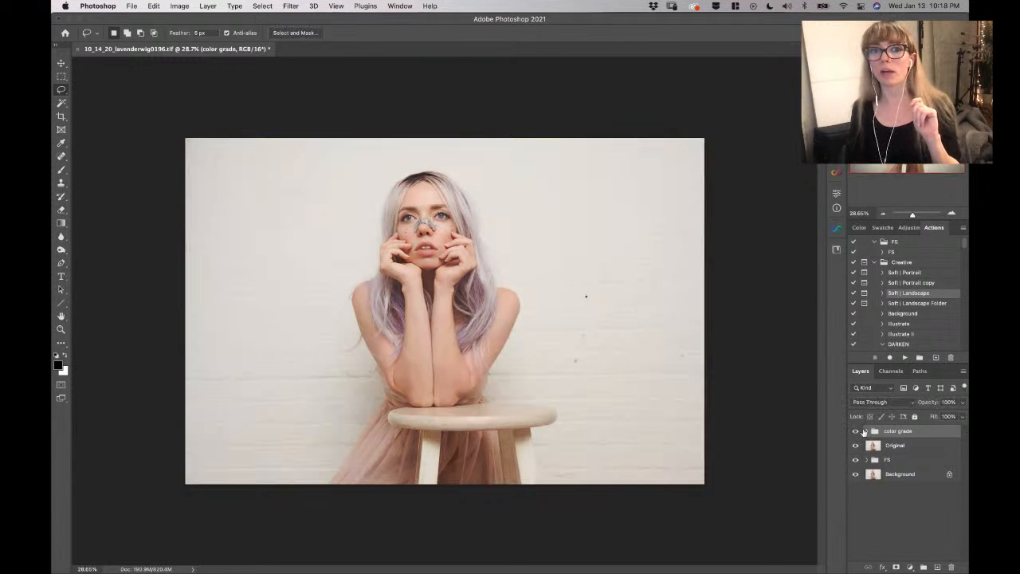
pyautogui.click(857, 433)
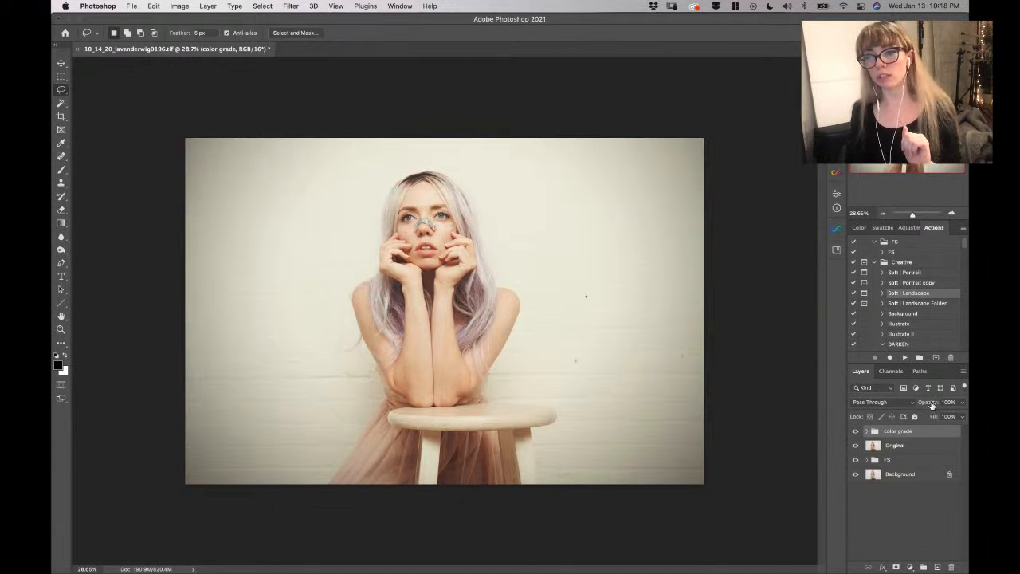
# Try the color grade group at several opacities, settle on 50%, and hide the group
pyautogui.moveTo(934, 402); pyautogui.dragTo(717, 428)
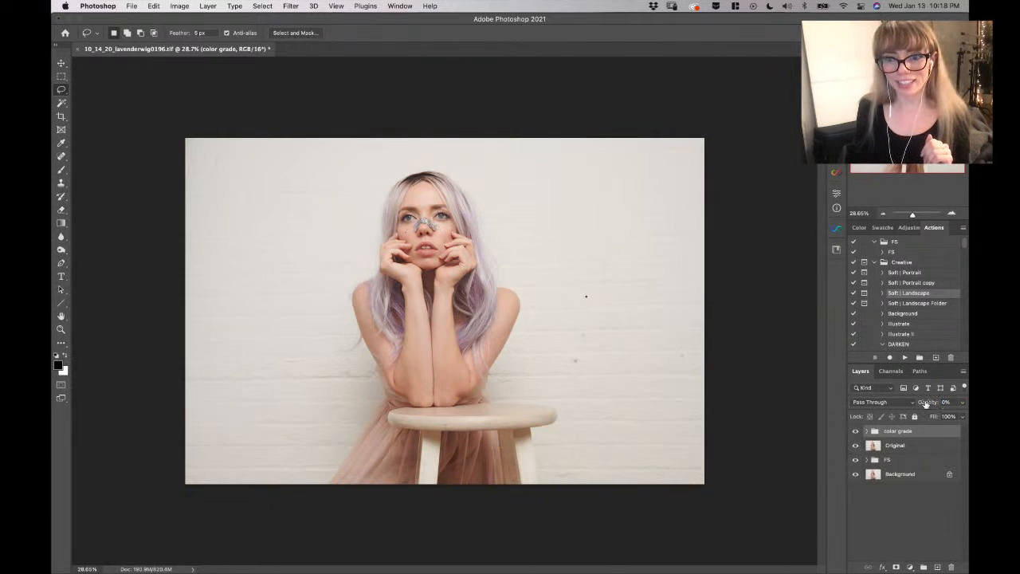
pyautogui.moveTo(929, 405)
pyautogui.mouseDown()
pyautogui.moveTo(938, 405)
pyautogui.moveTo(923, 405)
pyautogui.mouseUp()
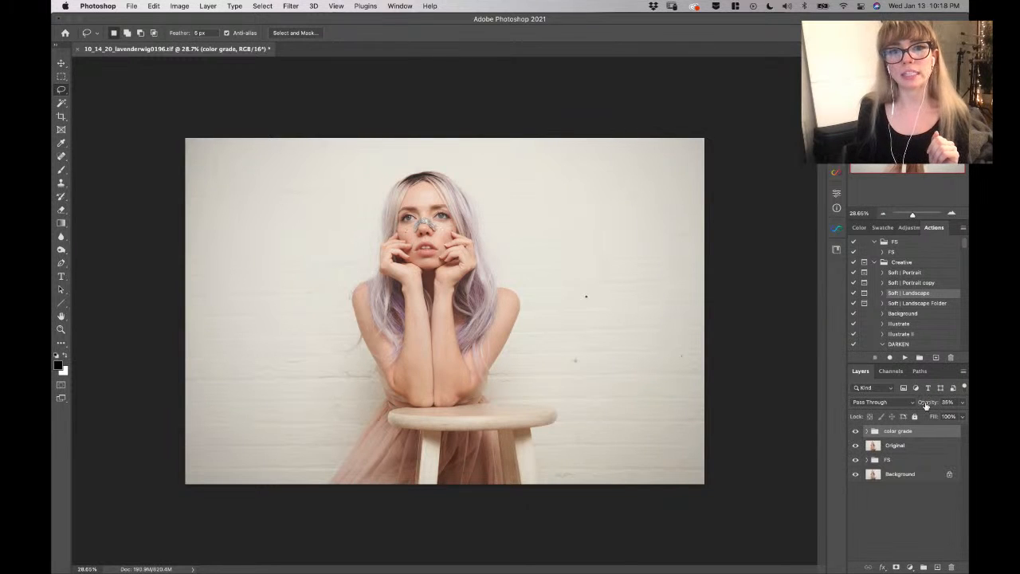
pyautogui.moveTo(923, 405); pyautogui.dragTo(933, 404)
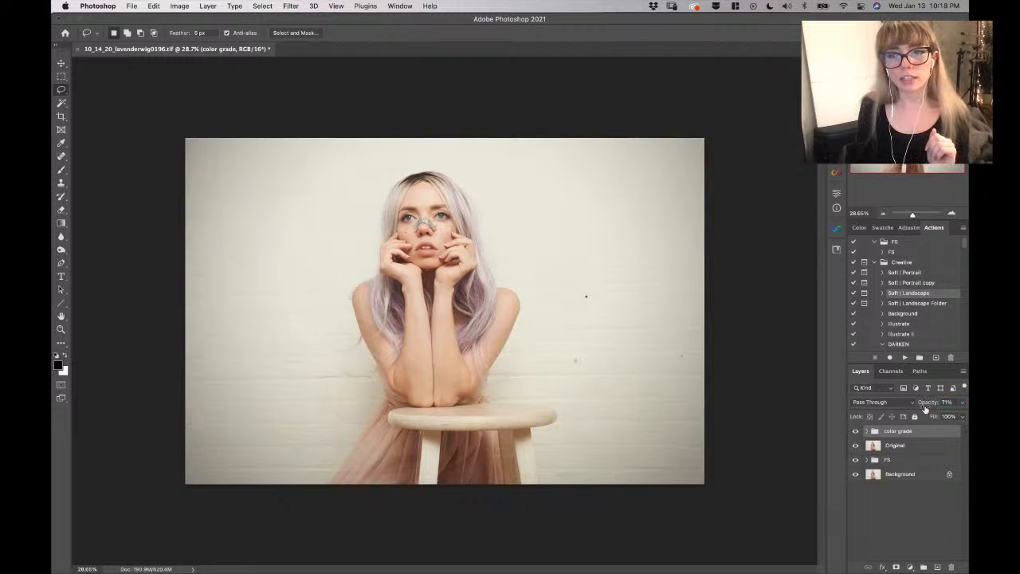
pyautogui.moveTo(927, 405); pyautogui.dragTo(926, 419)
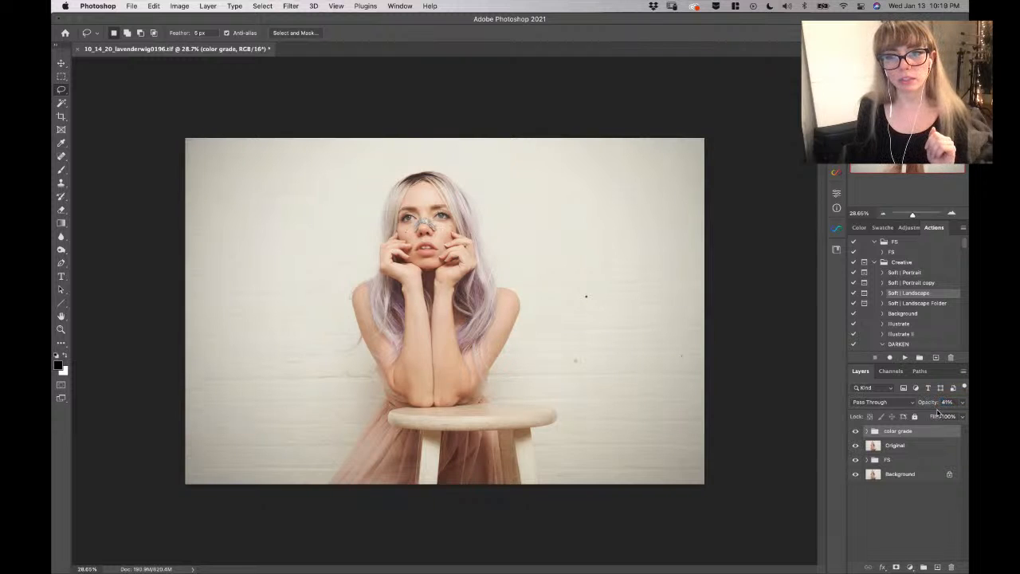
pyautogui.moveTo(933, 406); pyautogui.dragTo(932, 407)
pyautogui.click(906, 443)
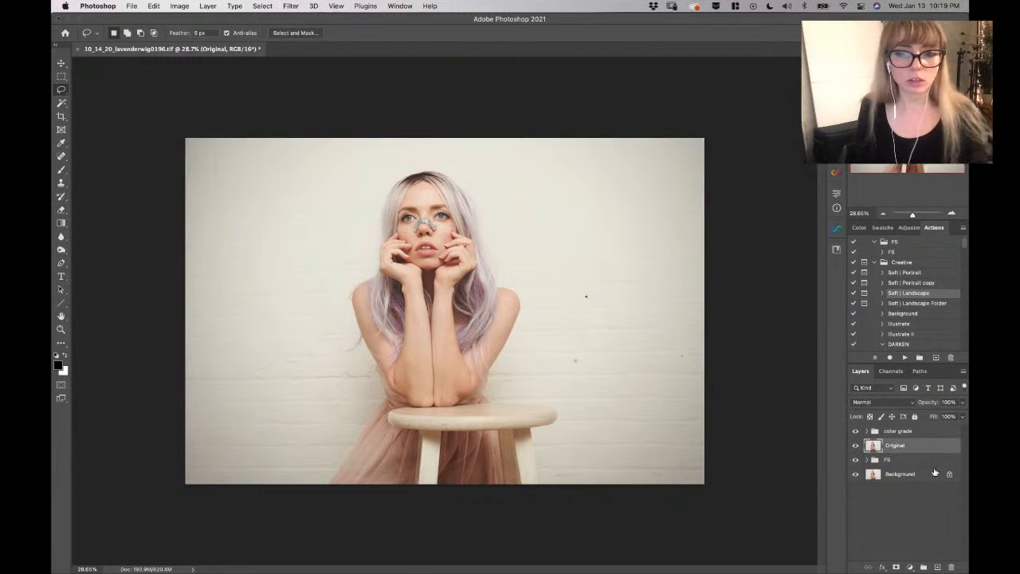
pyautogui.click(904, 433)
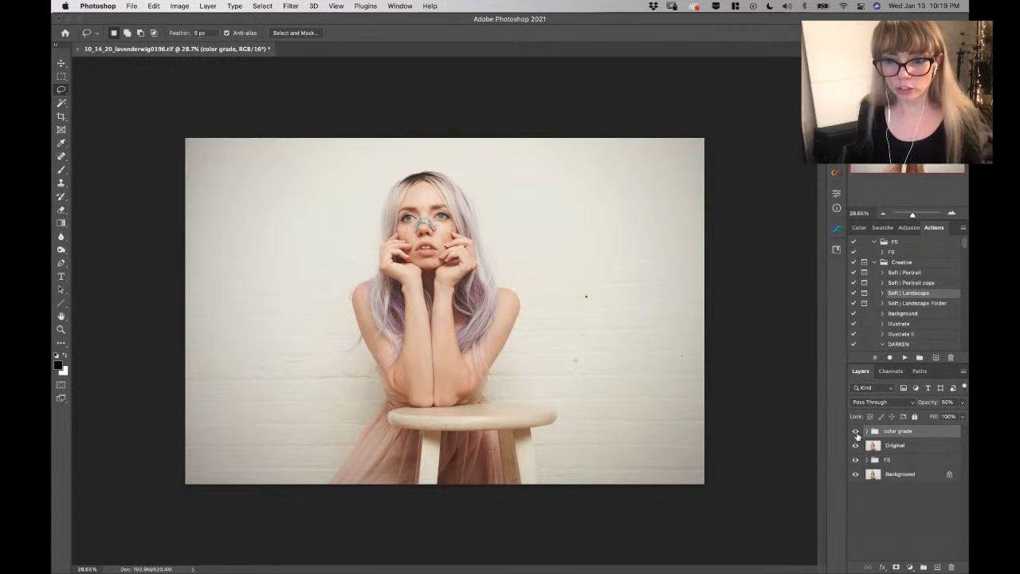
pyautogui.click(856, 432)
# Stamp the visible layers into a new merged layer above the FS group, and delete that merged layer
pyautogui.click(895, 446)
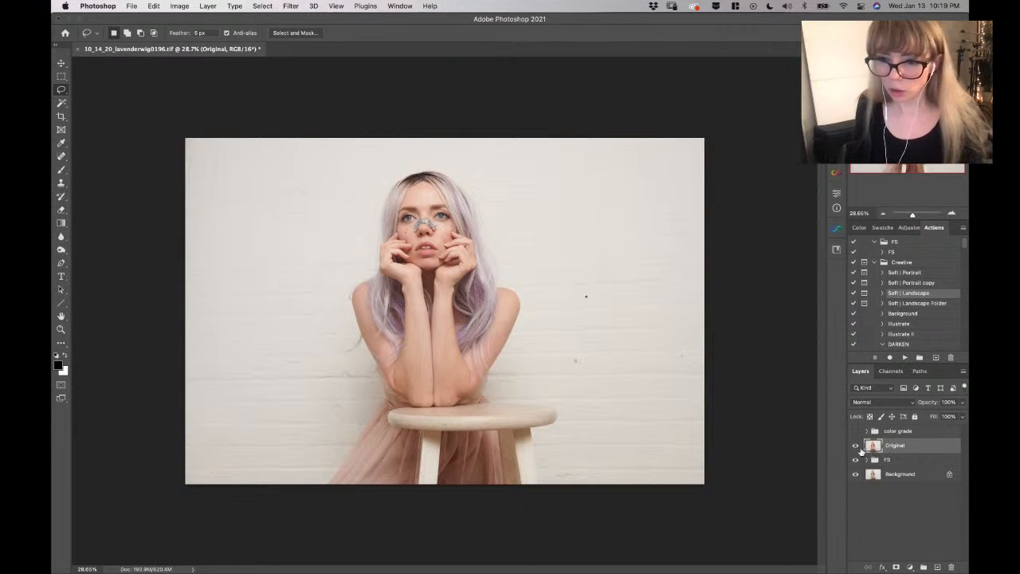
pyautogui.click(902, 460)
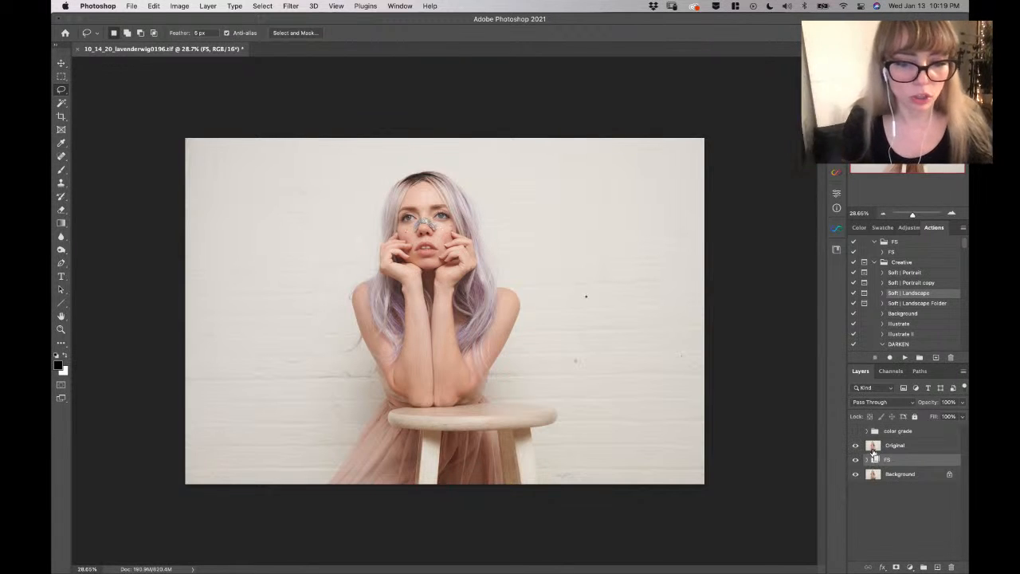
pyautogui.press('super+alt+shift+e')
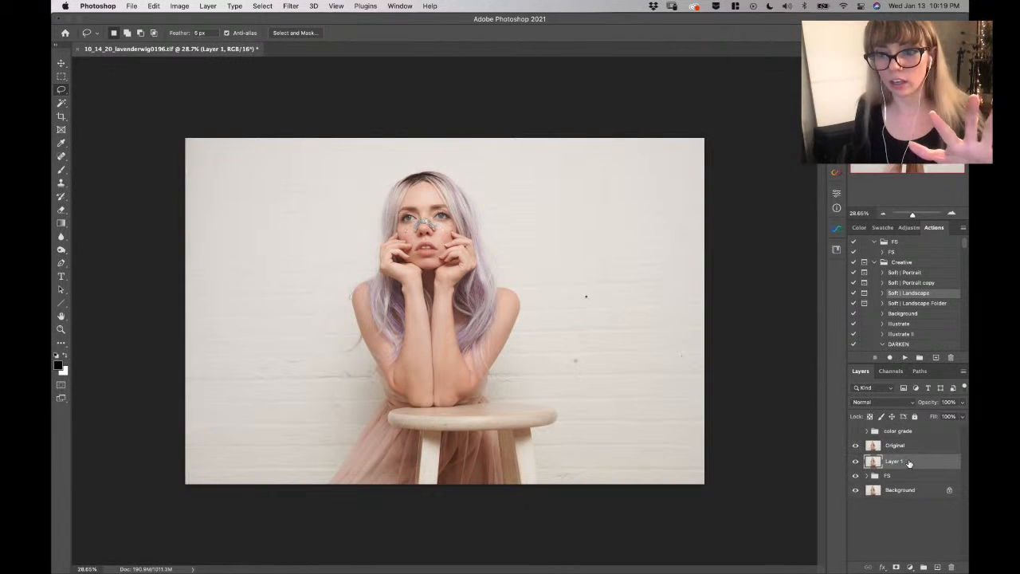
pyautogui.moveTo(936, 468); pyautogui.dragTo(950, 567)
# Duplicate the Original layer and hide the Original layer beneath the copy
pyautogui.click(899, 446)
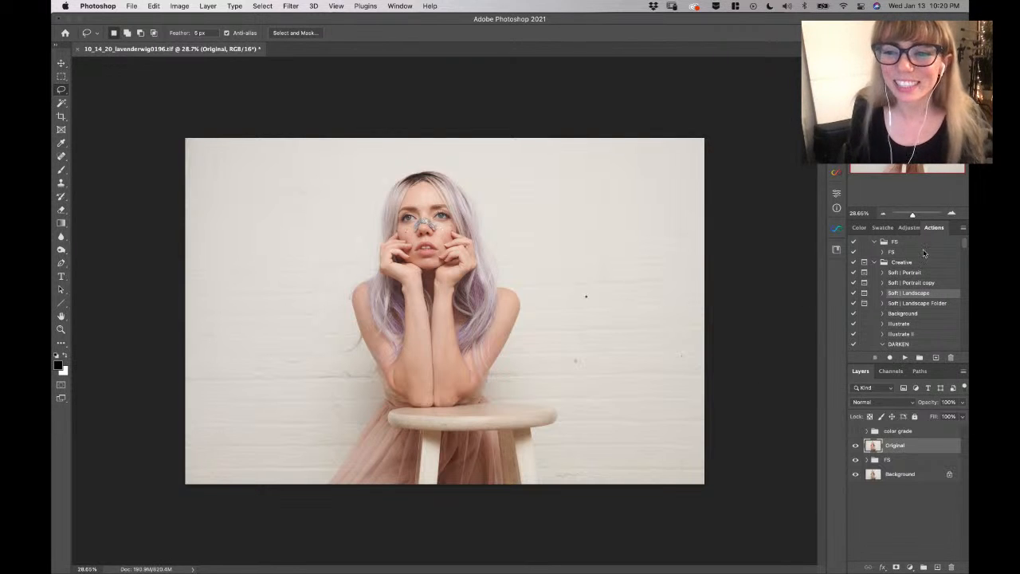
pyautogui.press('z')
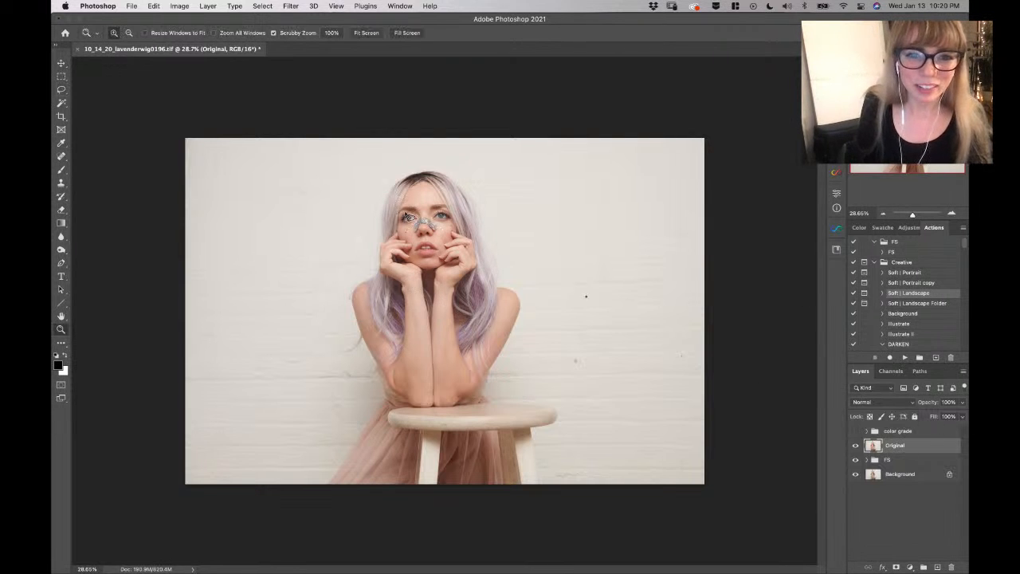
pyautogui.moveTo(409, 213); pyautogui.dragTo(797, 162)
pyautogui.press('l')
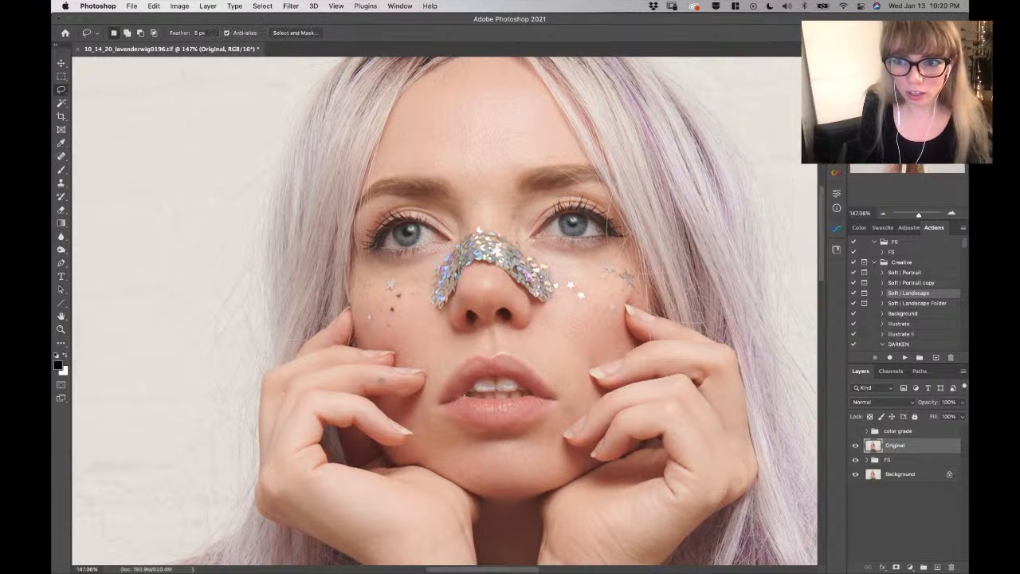
pyautogui.hscroll(-3, 445, 311)
pyautogui.scroll(-2, 445, 311)
pyautogui.hscroll(1, 445, 311)
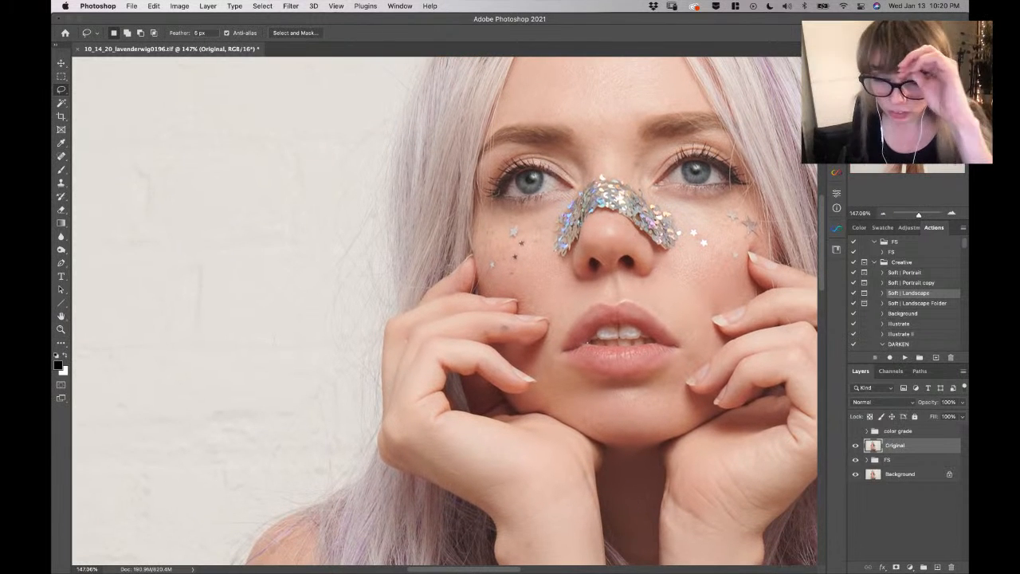
pyautogui.hscroll(3, 394, 428)
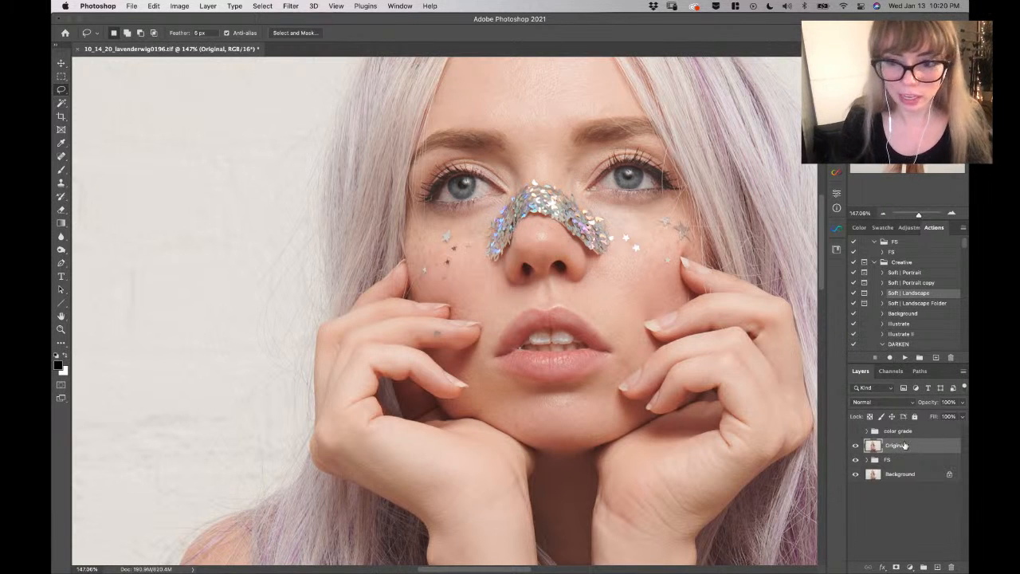
pyautogui.press('super+j')
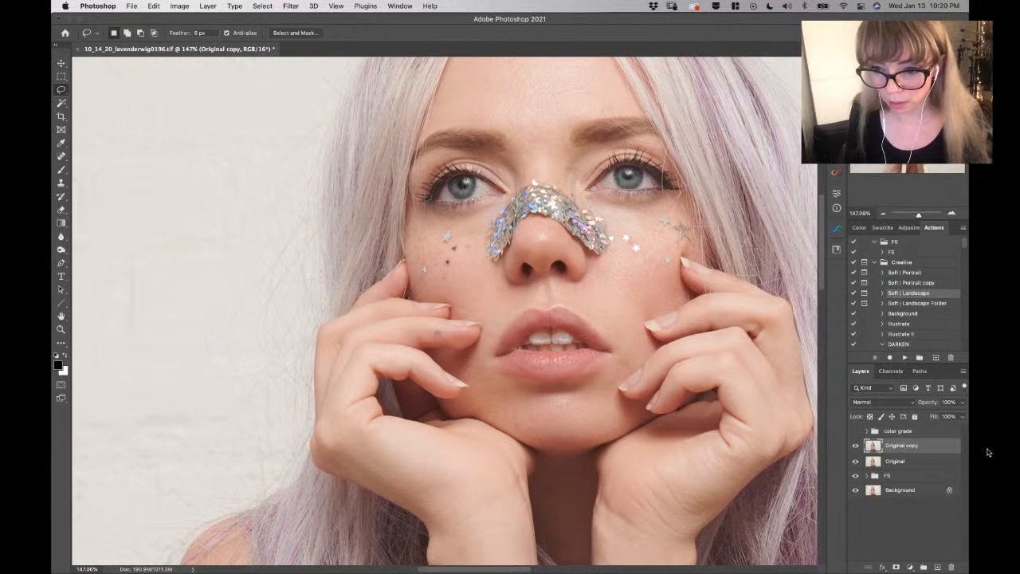
pyautogui.click(855, 461)
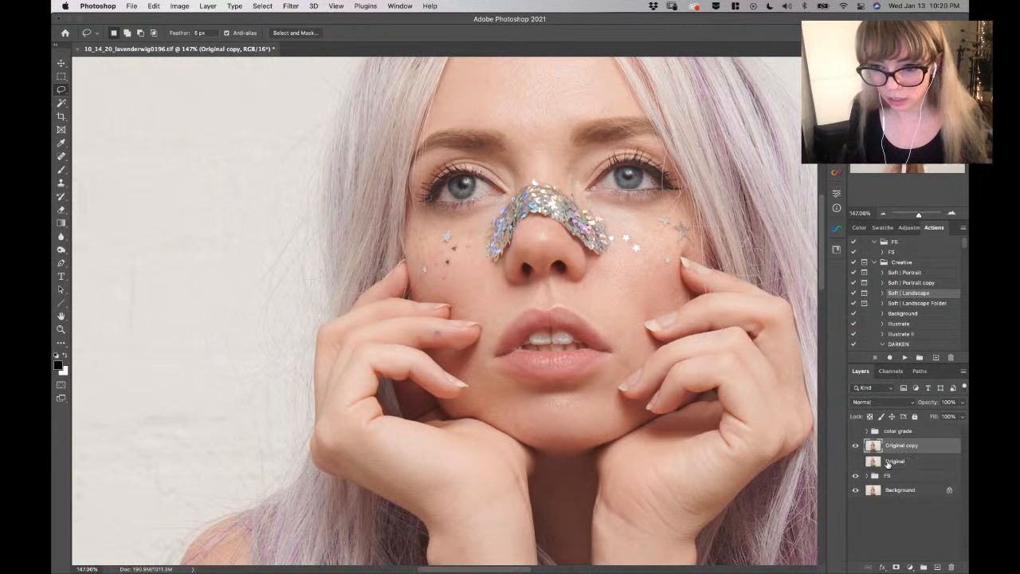
pyautogui.click(62, 183)
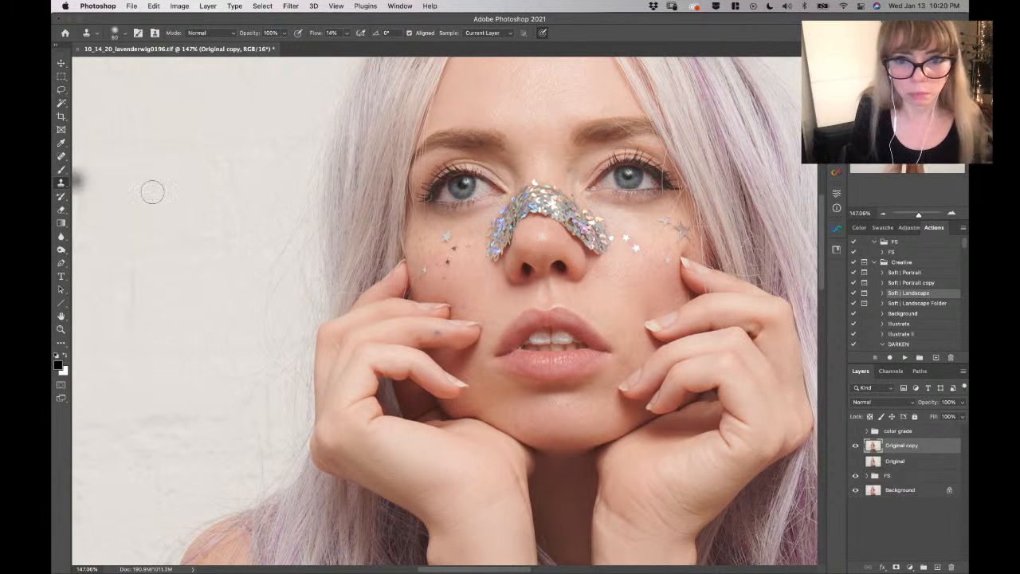
pyautogui.press('[')
pyautogui.press('[')
pyautogui.press('[')
pyautogui.press('[')
pyautogui.press('[')
pyautogui.press('[')
pyautogui.press('[')
pyautogui.press('[')
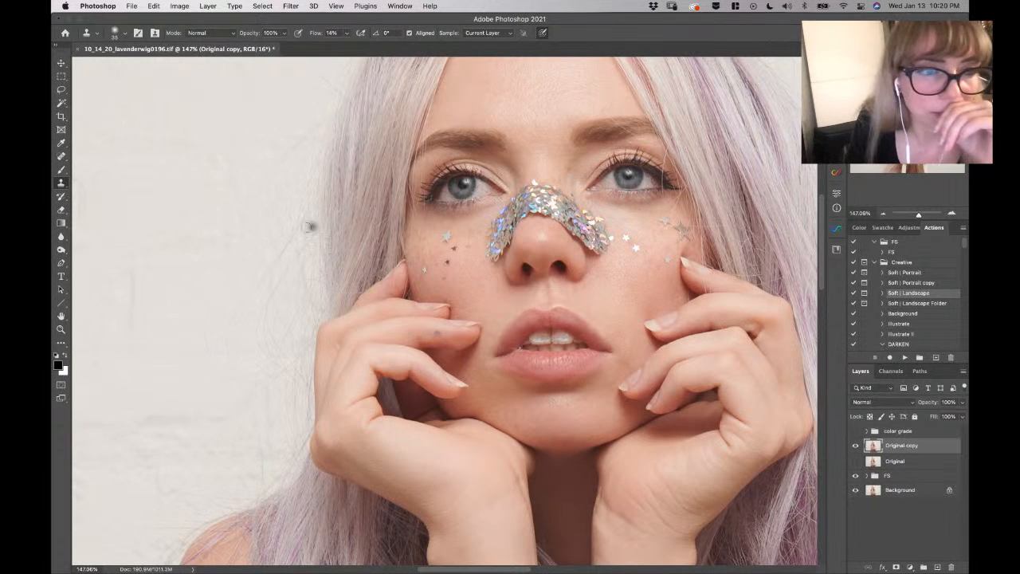
# Switch to the Spot Healing Brush and reduce its brush size to about 25 px
pyautogui.click(61, 157)
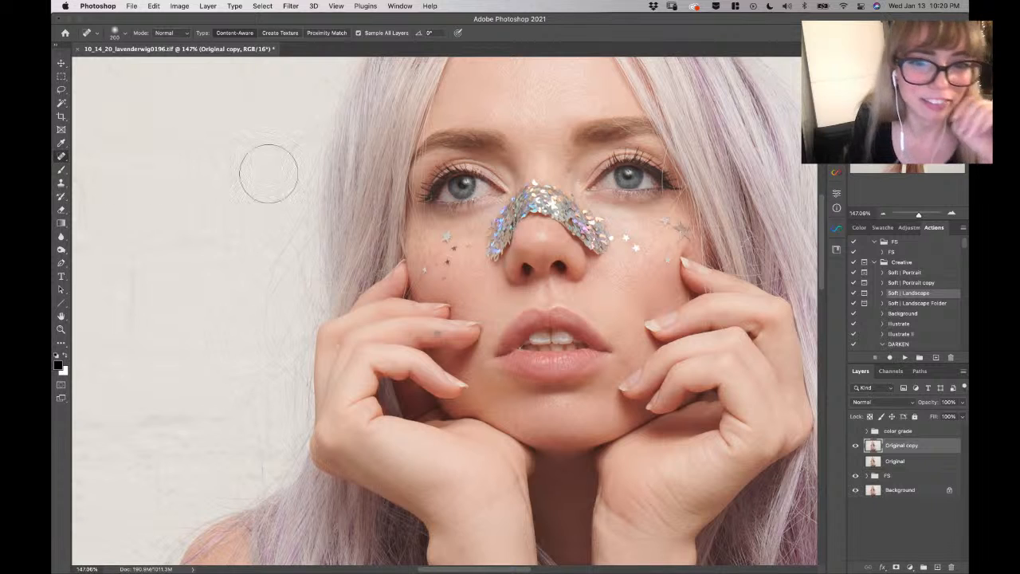
pyautogui.press('[')
pyautogui.press('[')
pyautogui.press('[')
pyautogui.press('[')
pyautogui.press('[')
pyautogui.press('[')
pyautogui.press('[')
pyautogui.press('[')
pyautogui.press('[')
pyautogui.press('[')
pyautogui.press('[')
pyautogui.press('[')
pyautogui.press('[')
pyautogui.press('[')
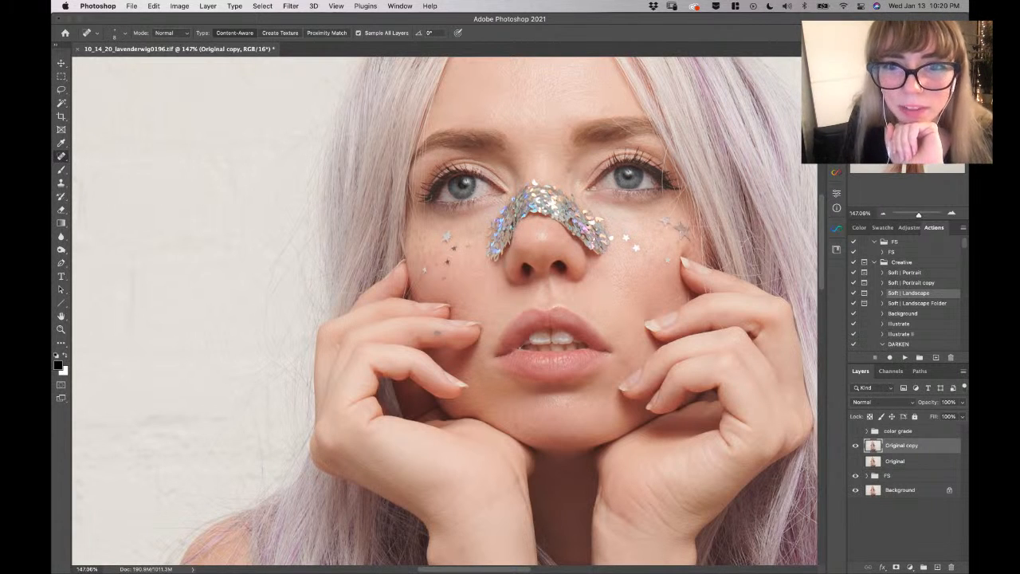
pyautogui.press(']')
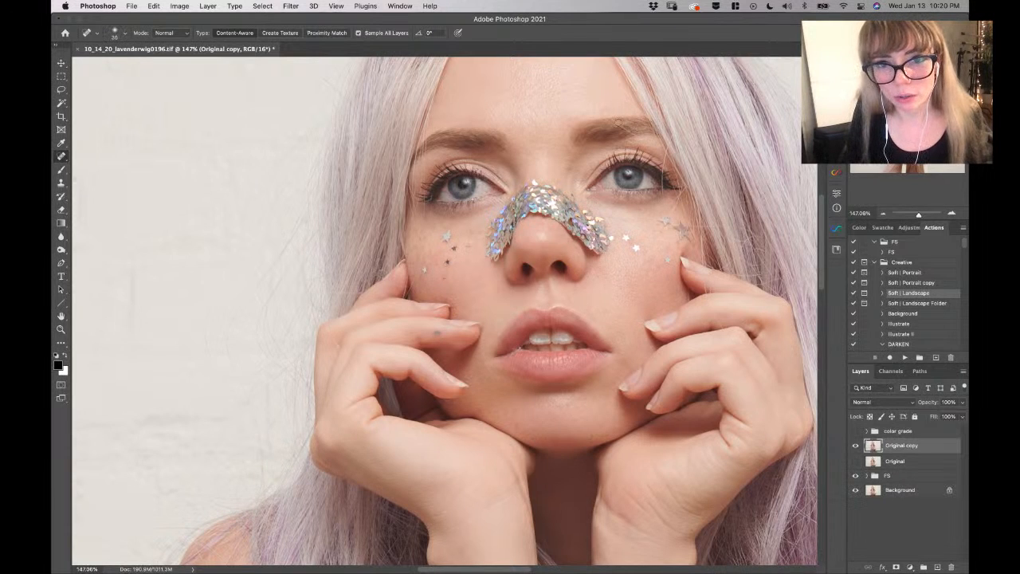
pyautogui.click(61, 157)
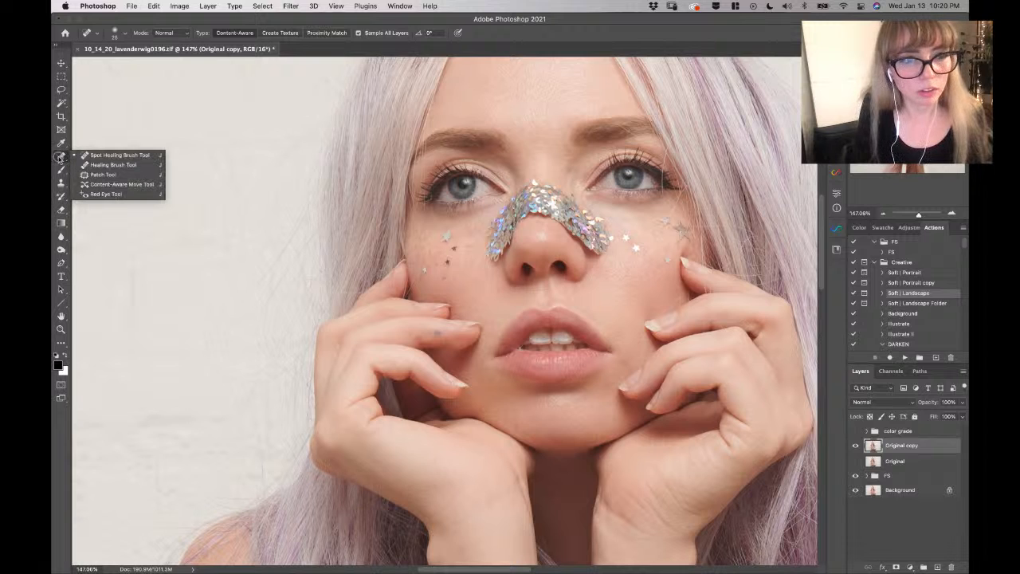
pyautogui.click(231, 140)
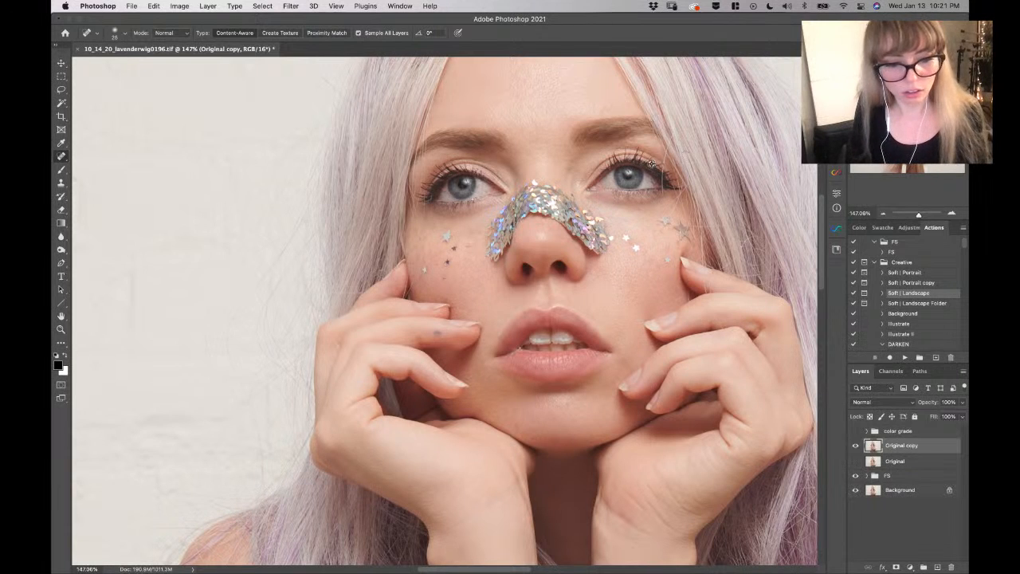
# Spot heal the stray hairs beside the outer corner of the image-right eye on the Original copy layer
pyautogui.press('z')
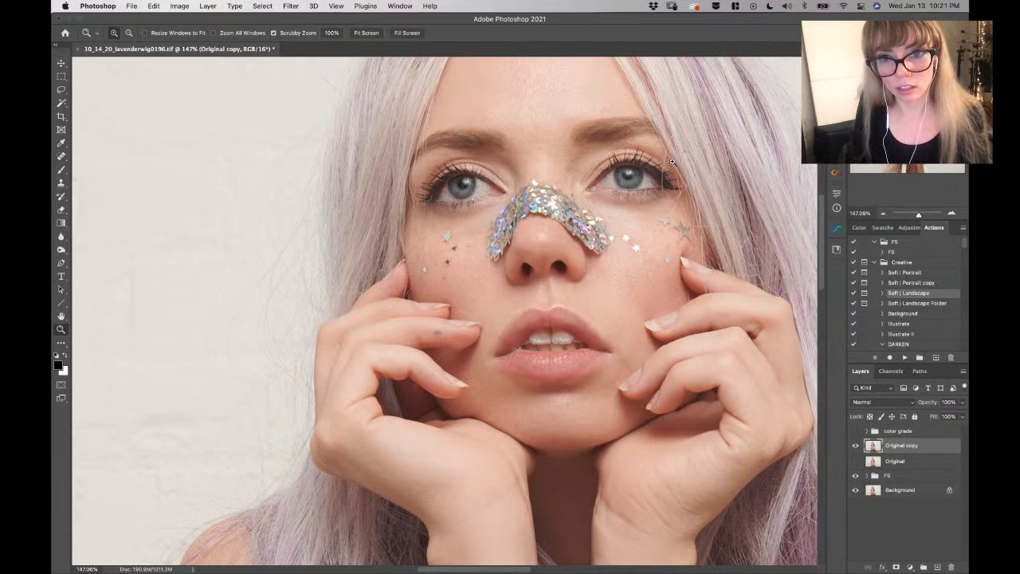
pyautogui.moveTo(666, 163); pyautogui.dragTo(681, 161)
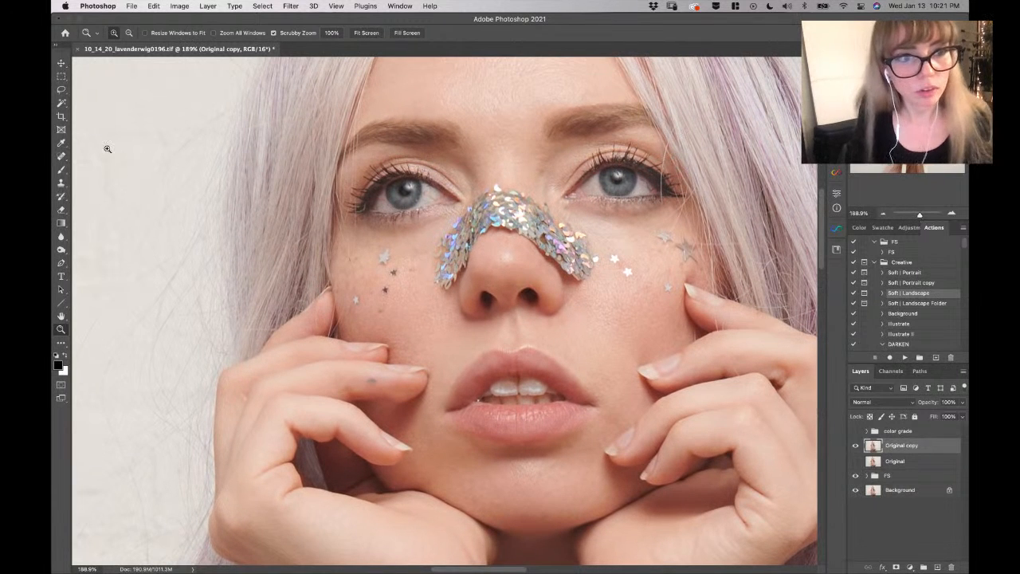
pyautogui.click(62, 156)
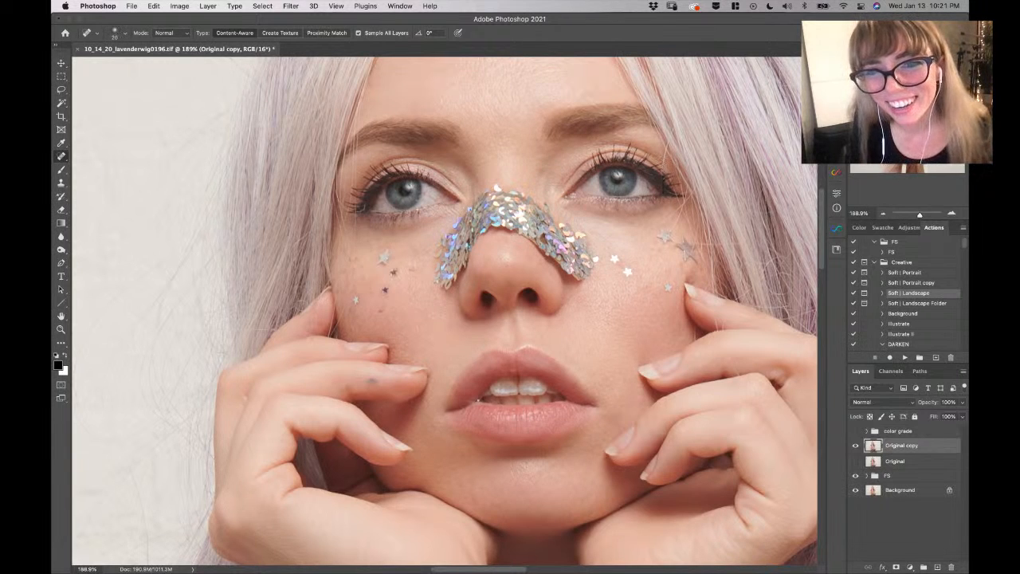
pyautogui.moveTo(665, 149); pyautogui.dragTo(668, 172)
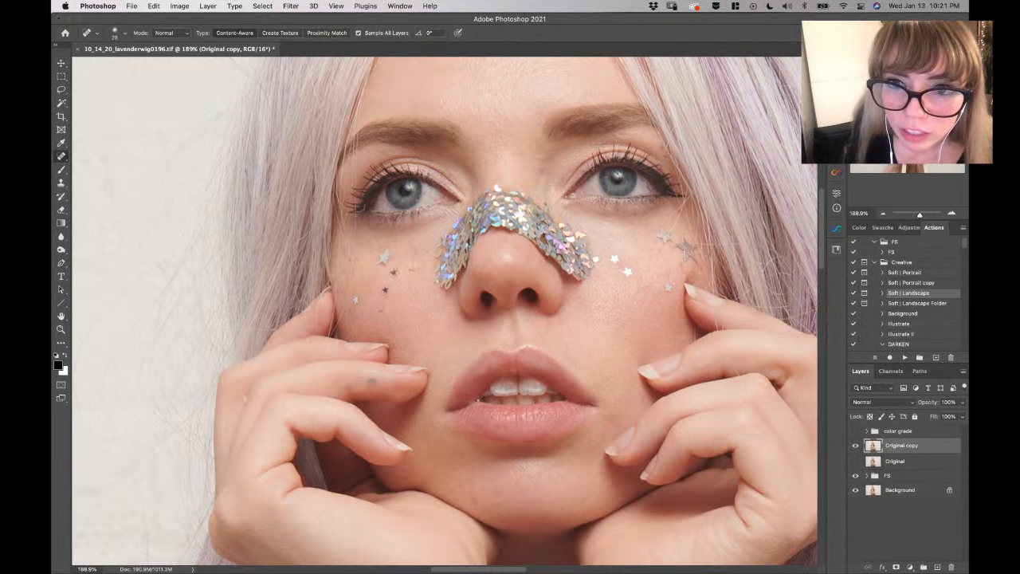
pyautogui.moveTo(670, 142); pyautogui.dragTo(671, 136)
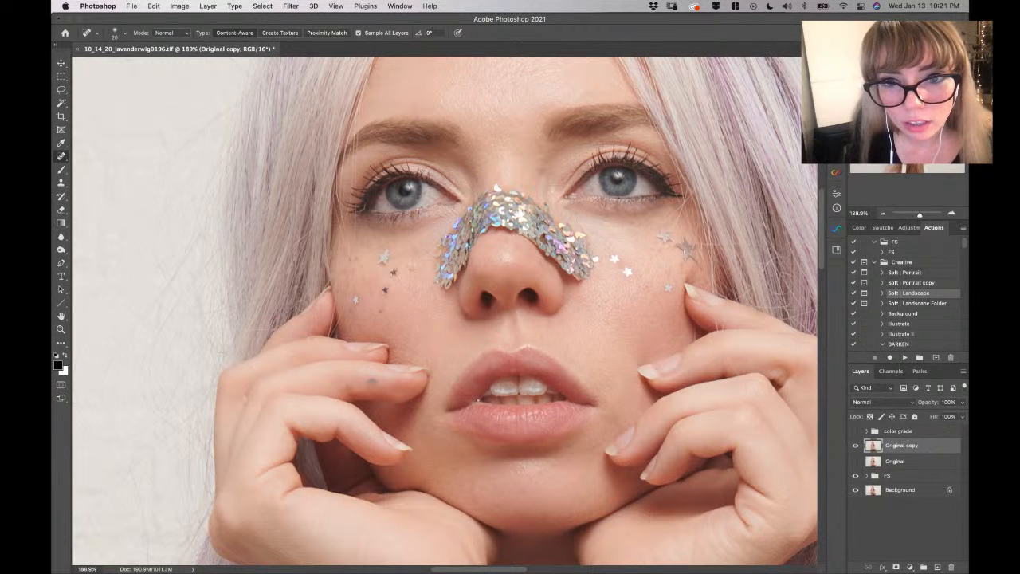
# Spot heal small marks in the whites of both eyes, using a brush of about 20 to 25 px
pyautogui.click(591, 184)
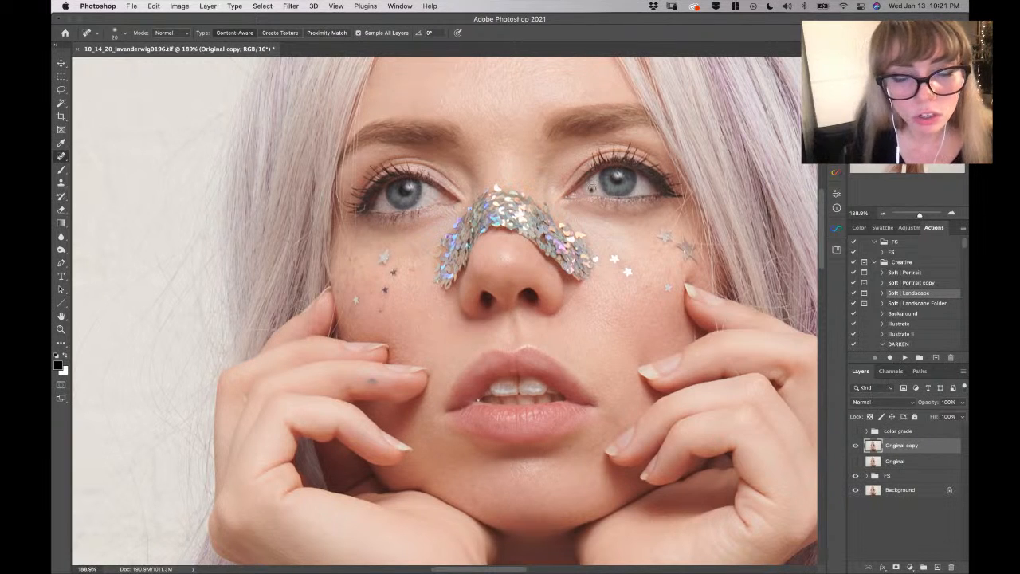
pyautogui.click(428, 188)
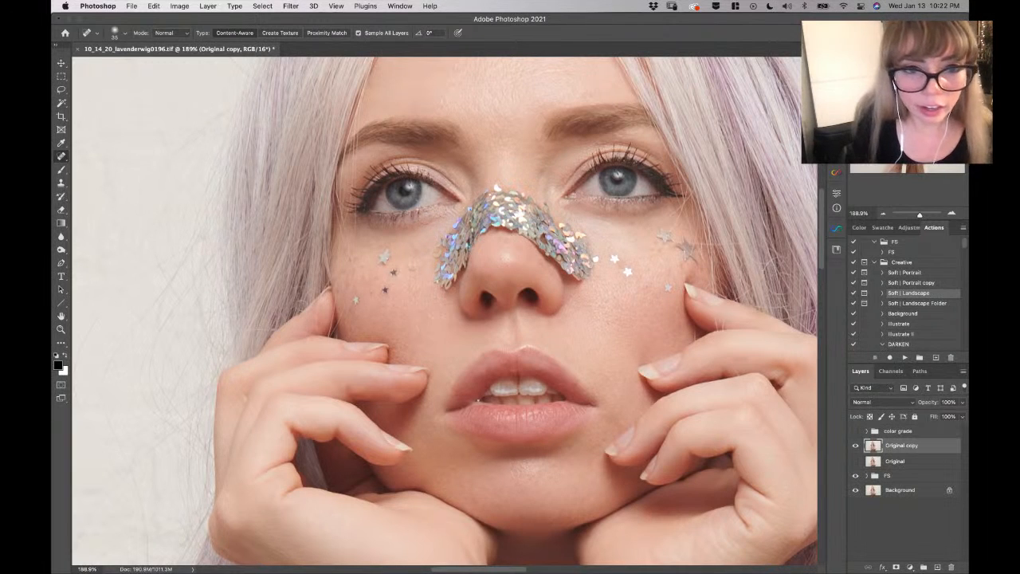
pyautogui.press(']')
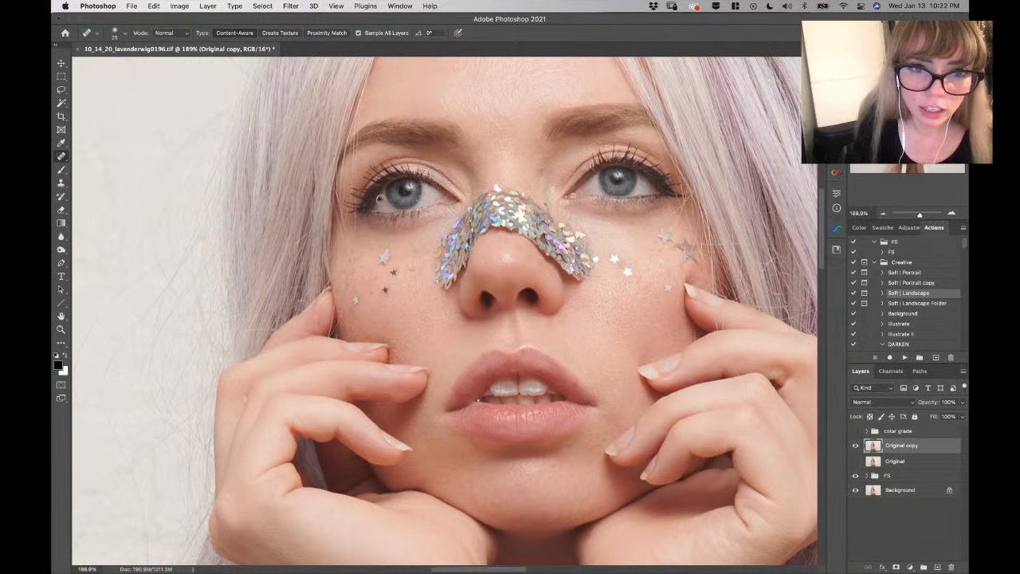
pyautogui.click(389, 203)
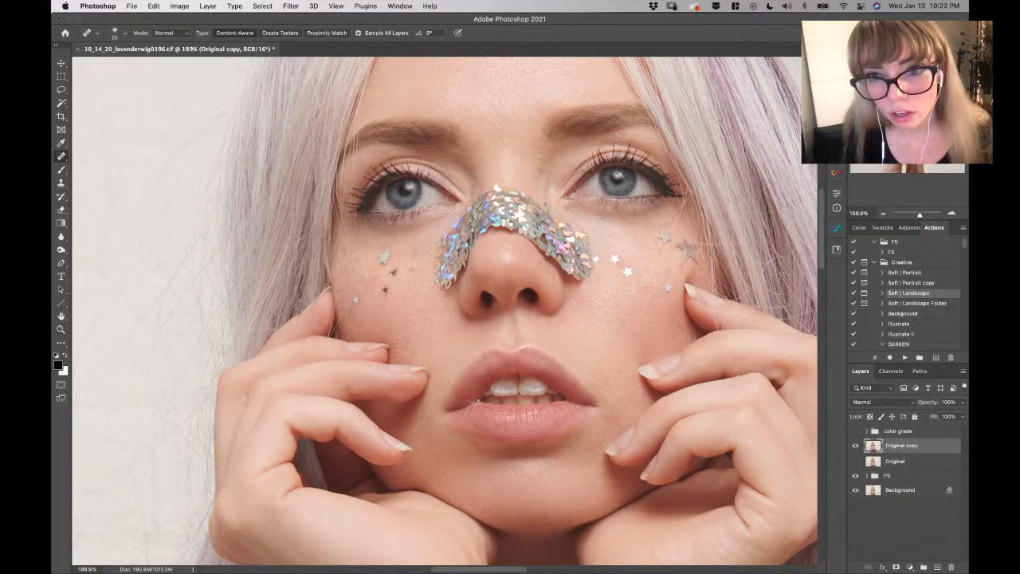
# Spot heal the small marks below the outer corner of the image-right eye, on the image-left cheek and beside the nose bridge
pyautogui.moveTo(677, 226)
pyautogui.mouseDown()
pyautogui.moveTo(677, 210)
pyautogui.moveTo(661, 224)
pyautogui.moveTo(677, 208)
pyautogui.moveTo(683, 223)
pyautogui.mouseUp()
pyautogui.click(682, 210)
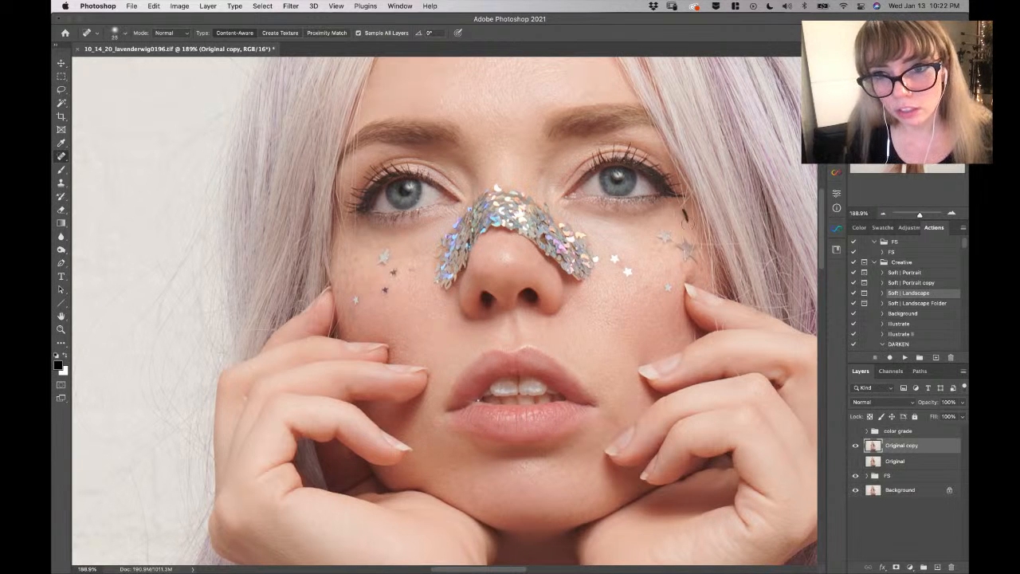
pyautogui.click(677, 210)
pyautogui.click(681, 208)
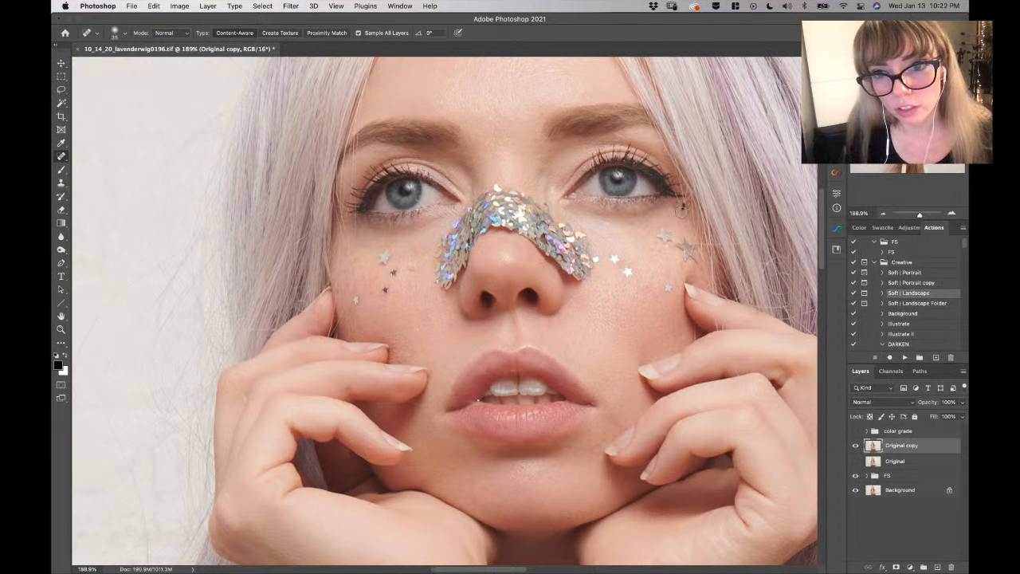
pyautogui.click(680, 203)
pyautogui.click(679, 201)
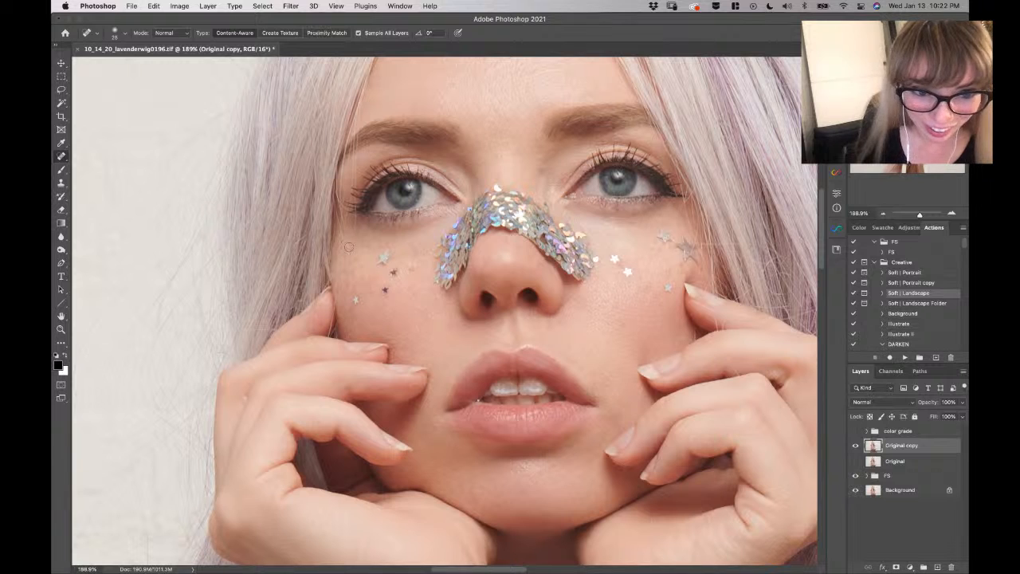
pyautogui.click(352, 270)
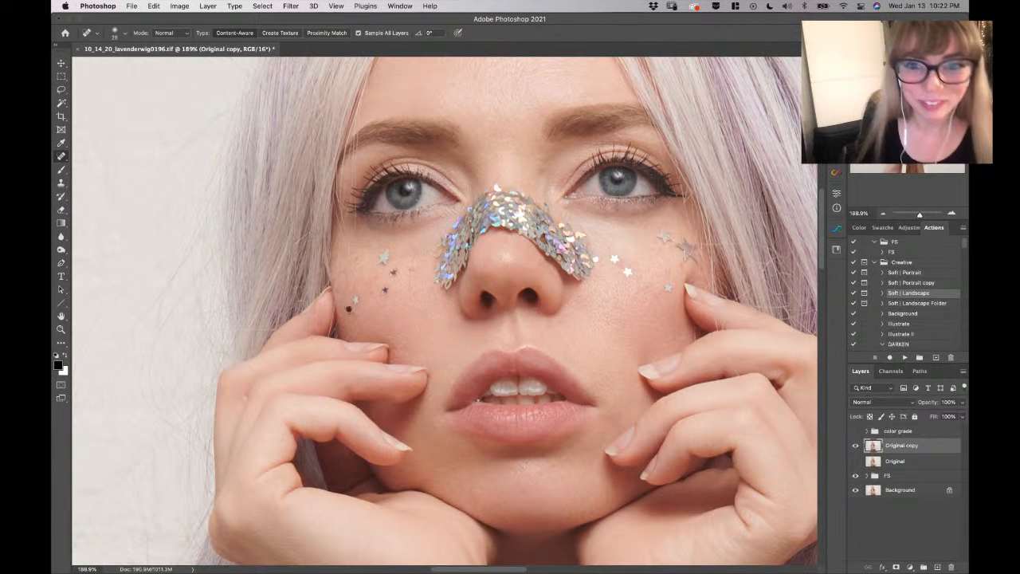
pyautogui.click(541, 164)
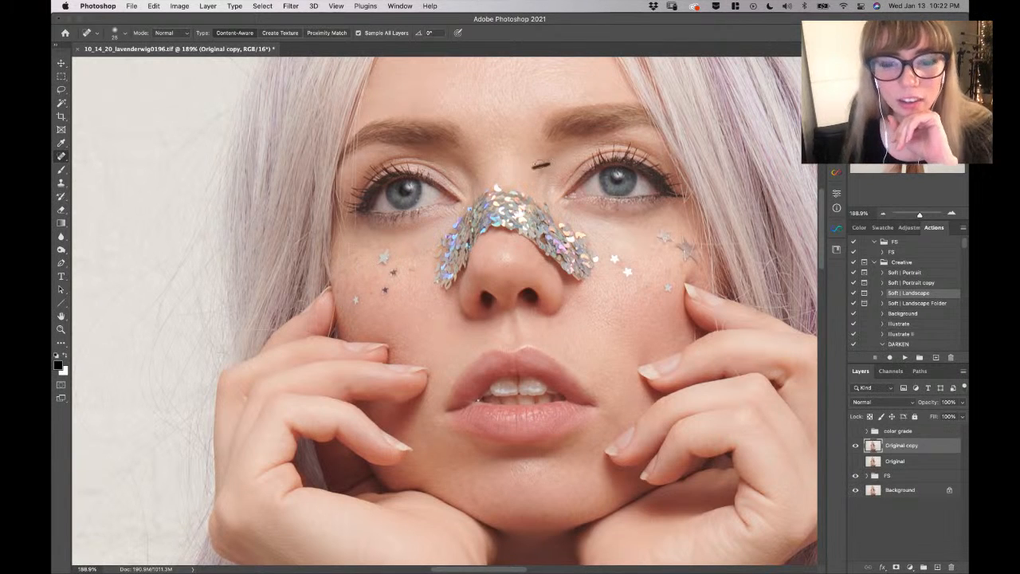
# Spot heal the fine blemishes and stray hairs along the upper forehead near the hairline on the Original copy layer
pyautogui.scroll(5, 444, 310)
pyautogui.scroll(-2, 444, 310)
pyautogui.hscroll(-4, 444, 310)
pyautogui.scroll(2, 444, 310)
pyautogui.scroll(-1, 444, 310)
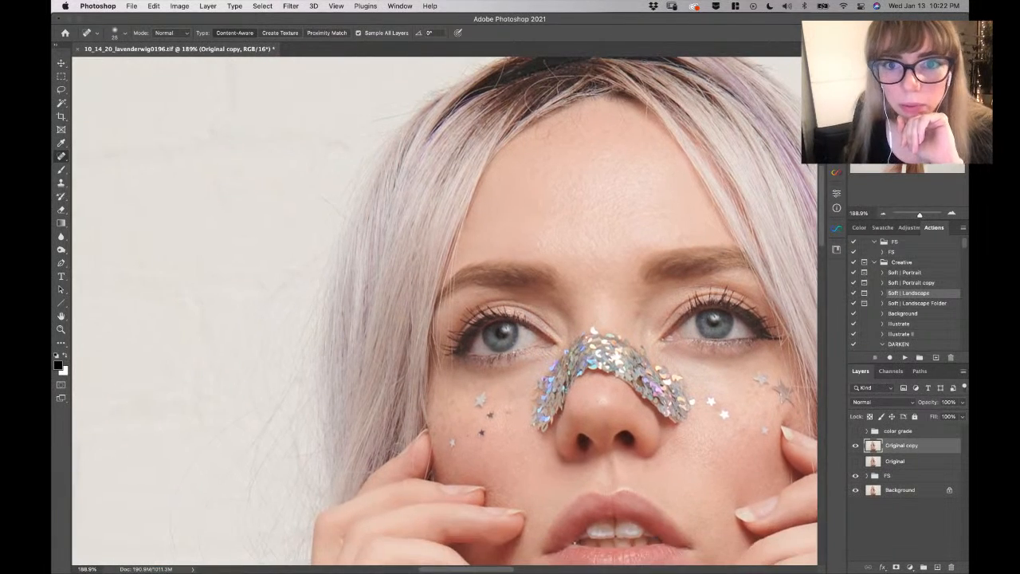
pyautogui.scroll(2, 596, 157)
pyautogui.hscroll(-1, 596, 157)
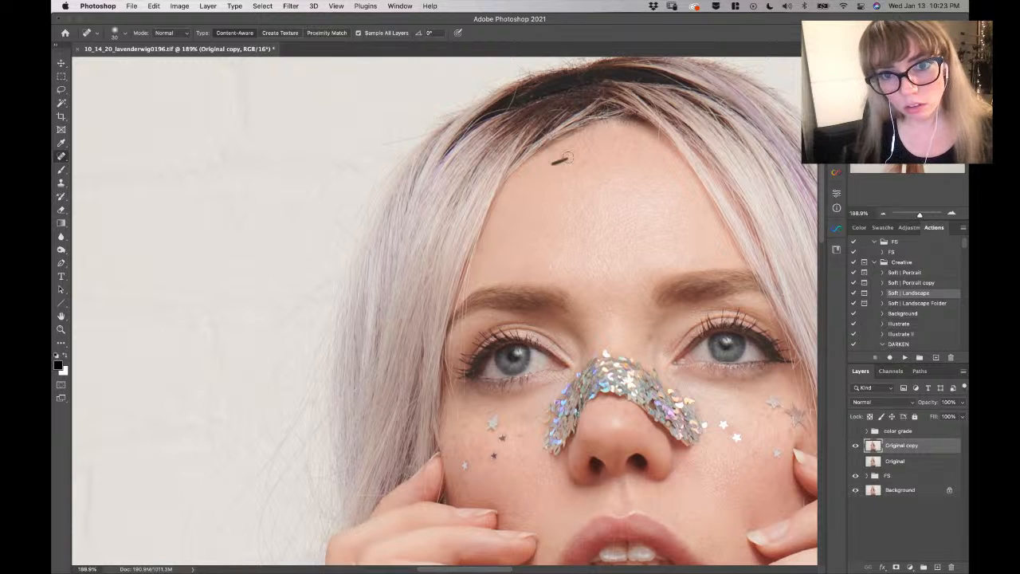
pyautogui.moveTo(582, 139)
pyautogui.mouseDown()
pyautogui.moveTo(594, 168)
pyautogui.moveTo(562, 164)
pyautogui.mouseUp()
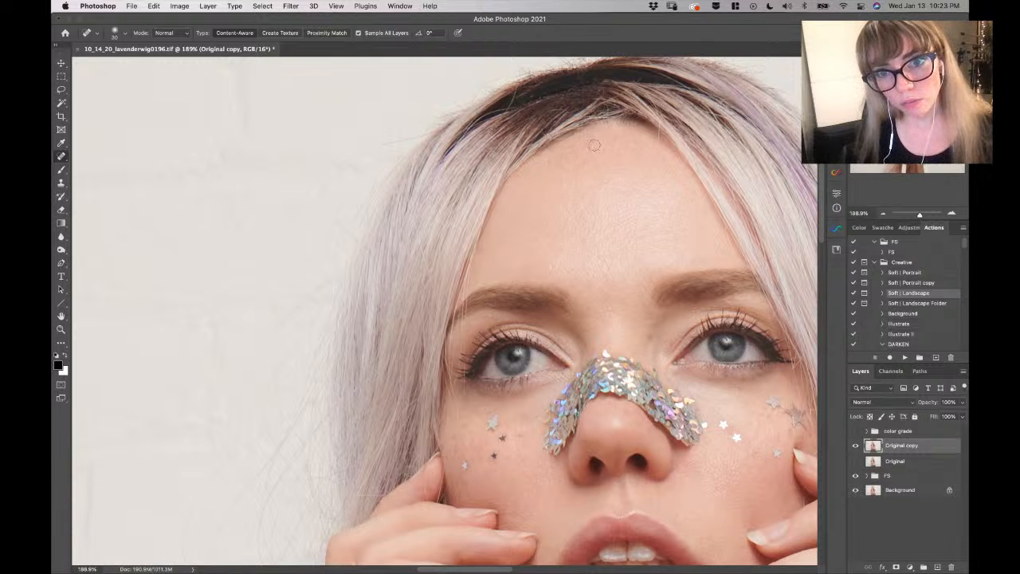
pyautogui.moveTo(642, 150); pyautogui.dragTo(636, 139)
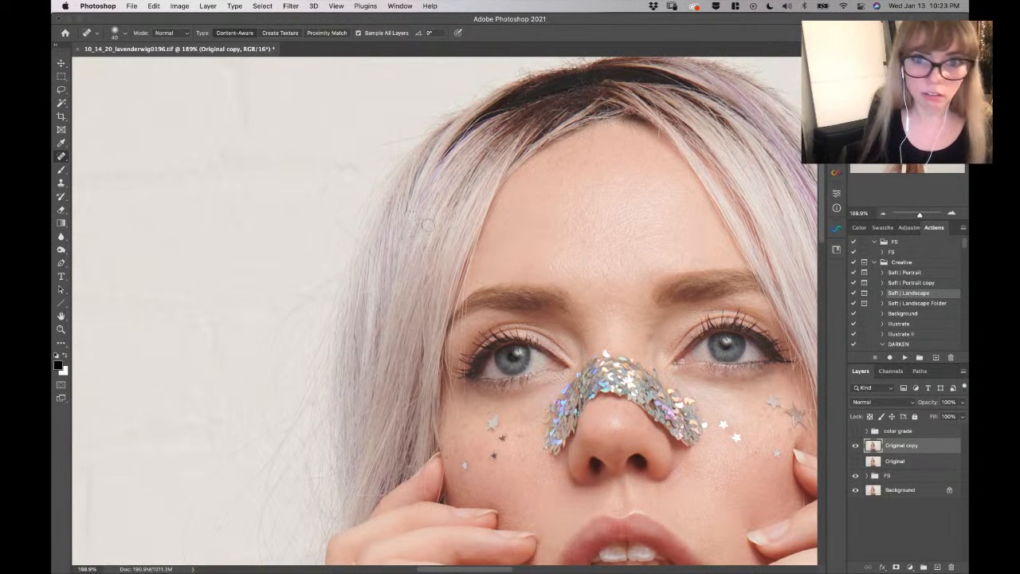
# Spot heal the marks on the white wall on the image-right side of the model, using a brush of about 150 px
pyautogui.scroll(4, 445, 311)
pyautogui.hscroll(7, 445, 311)
pyautogui.scroll(-4, 445, 311)
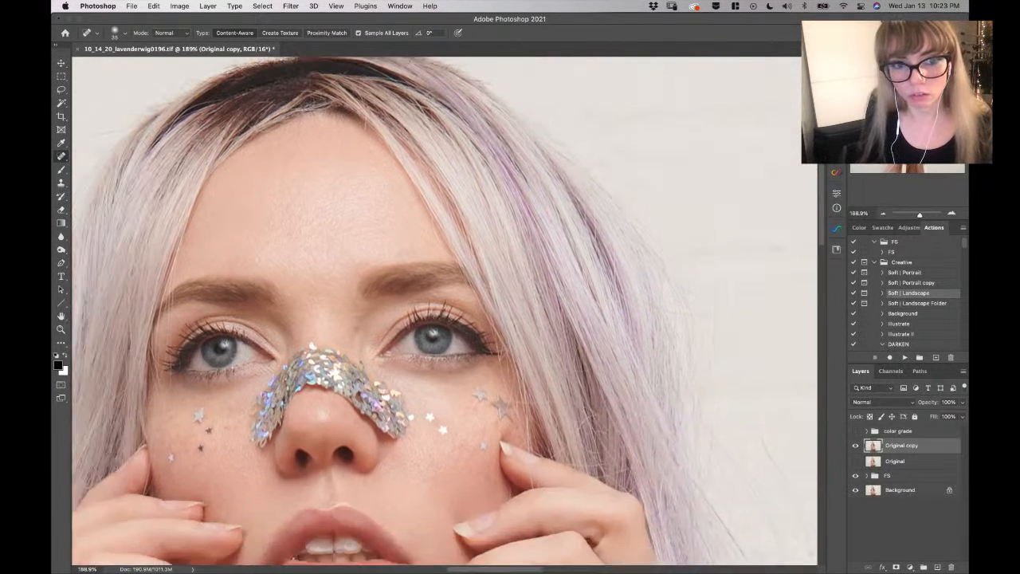
pyautogui.hscroll(-7, 445, 311)
pyautogui.moveTo(916, 215); pyautogui.dragTo(913, 215)
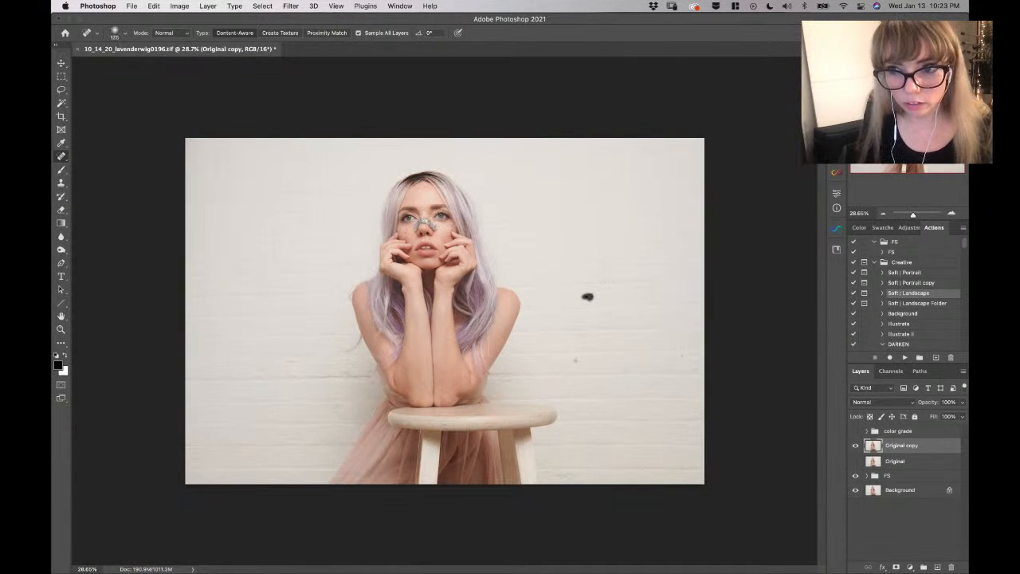
pyautogui.moveTo(913, 215); pyautogui.dragTo(915, 215)
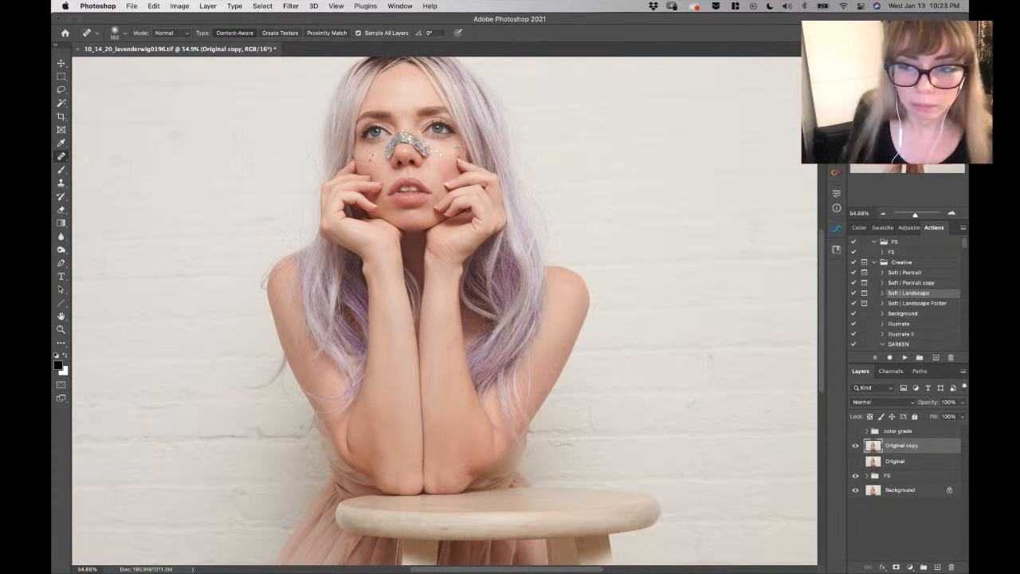
pyautogui.moveTo(915, 215); pyautogui.dragTo(914, 215)
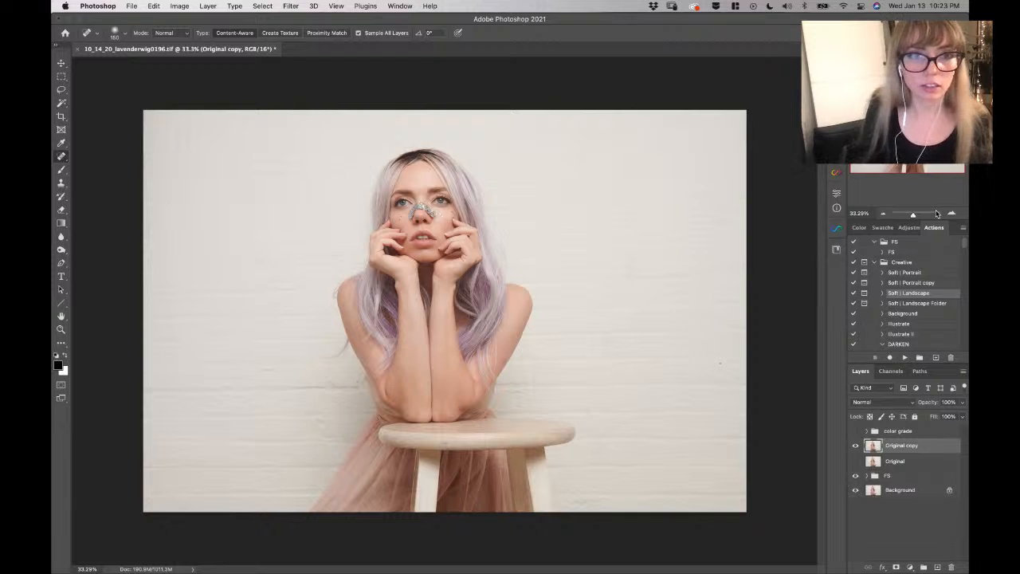
# Open the Liquify filter on the Original copy layer and choose the Forward Warp tool
pyautogui.click(293, 8)
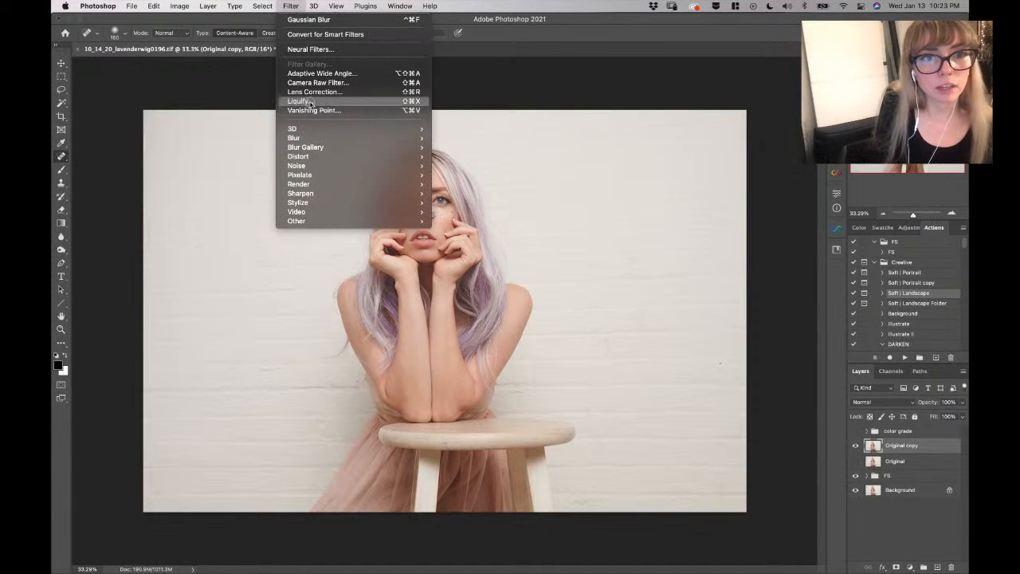
pyautogui.click(339, 104)
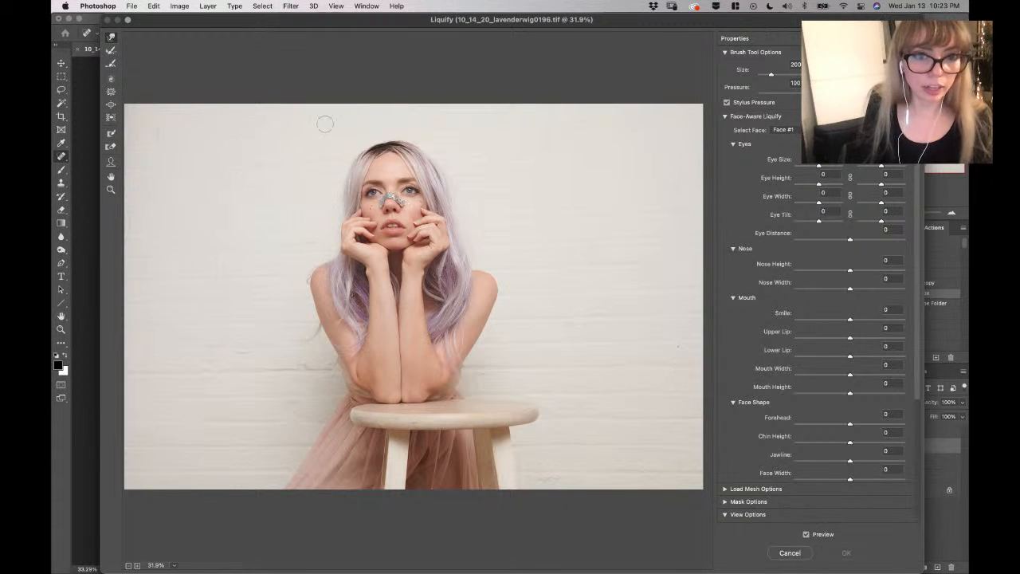
pyautogui.press('z')
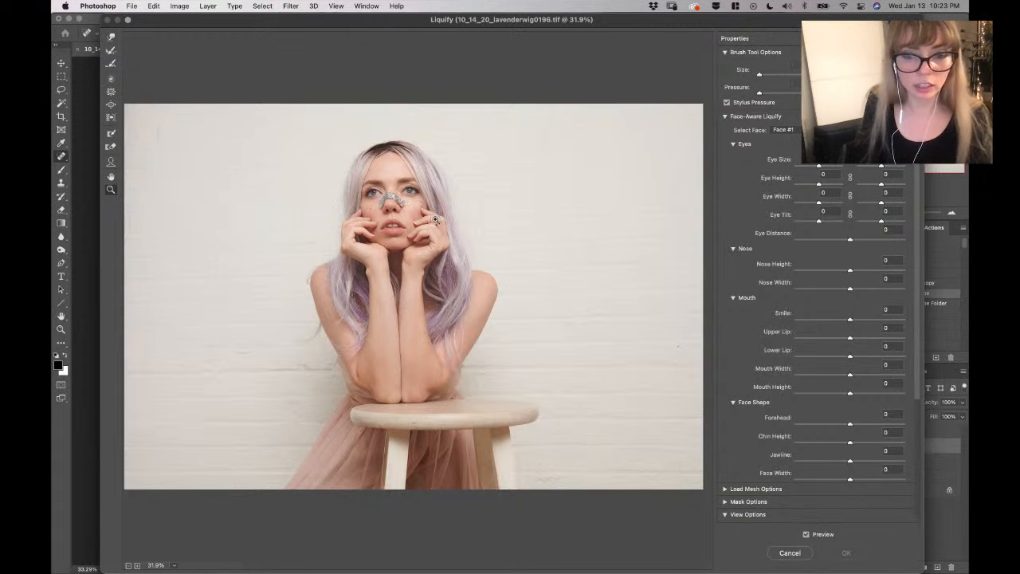
pyautogui.moveTo(245, 135); pyautogui.dragTo(285, 136)
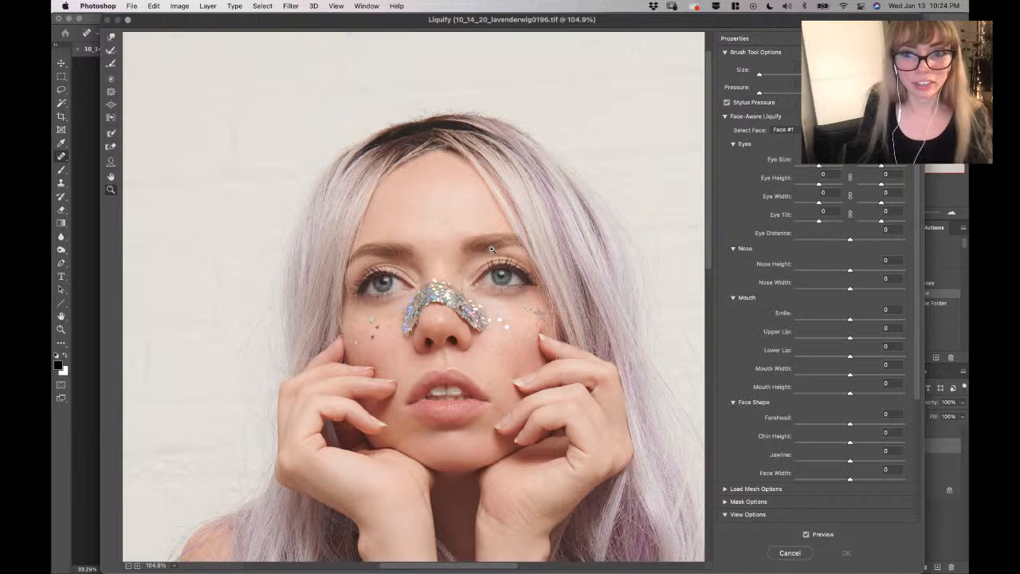
pyautogui.moveTo(708, 243); pyautogui.dragTo(712, 270)
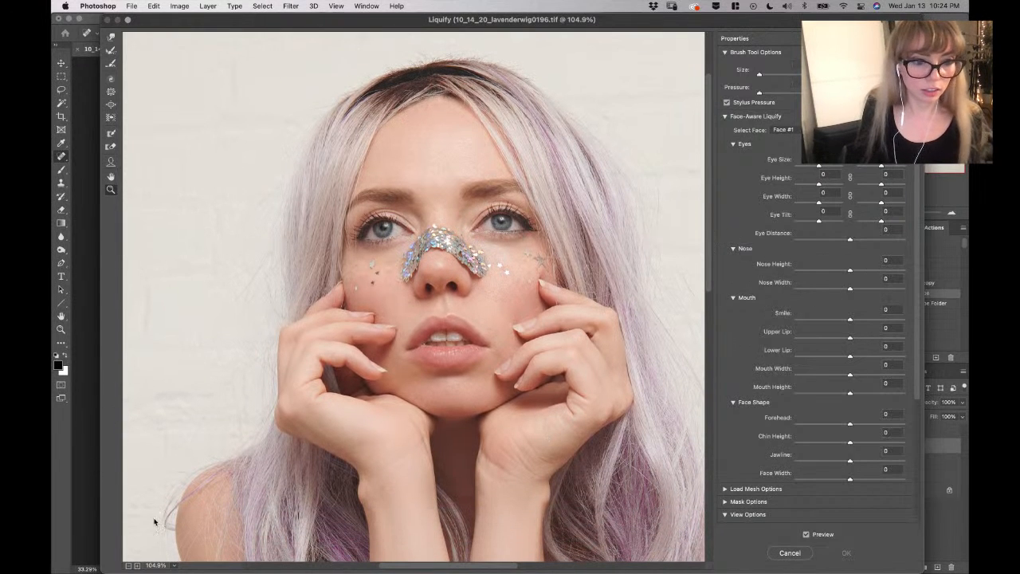
pyautogui.click(129, 565)
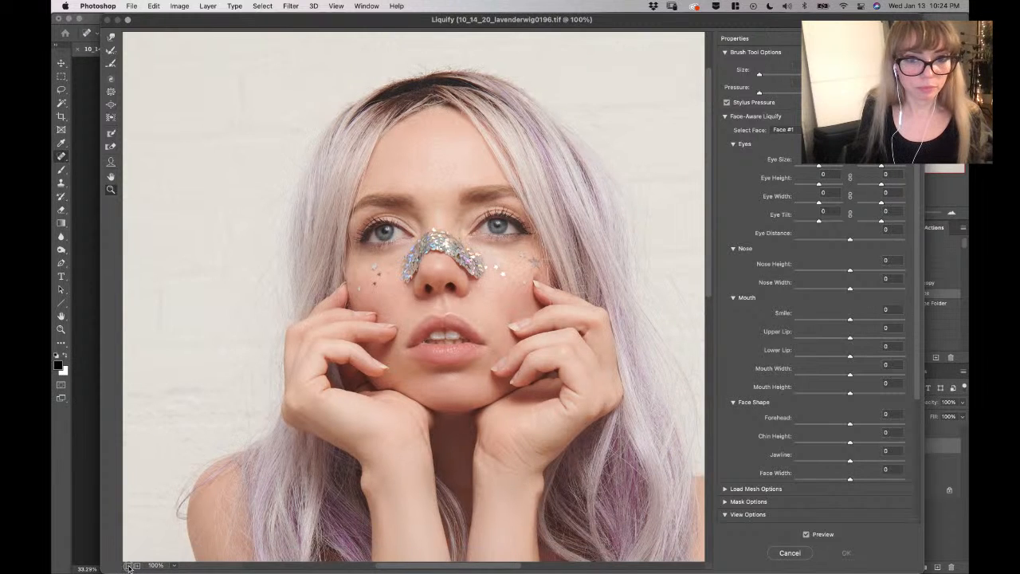
pyautogui.click(129, 566)
pyautogui.scroll(-2, 712, 275)
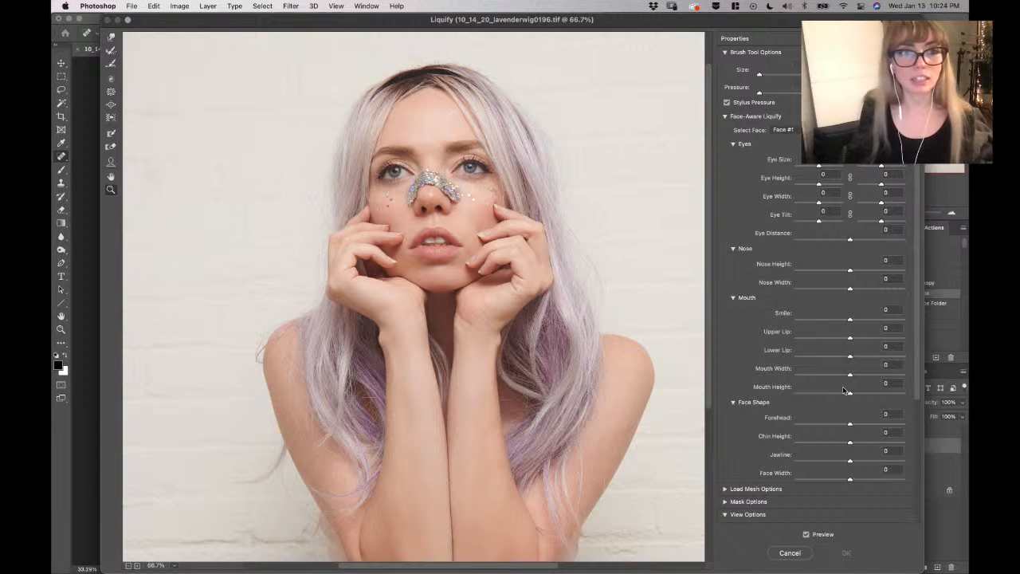
pyautogui.click(111, 37)
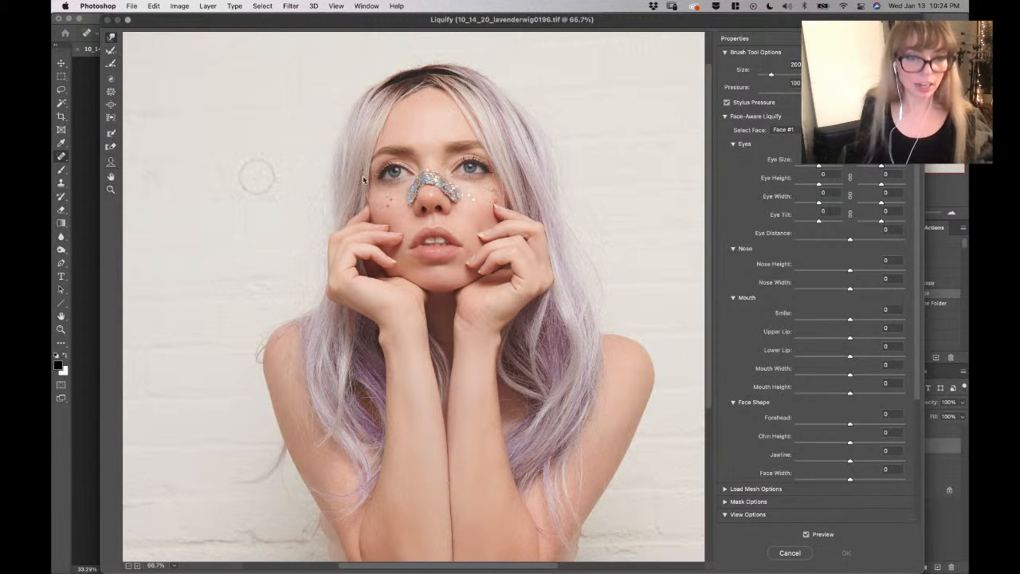
# Try pulling the image-right hair outward with the Forward Warp tool at brush size 1300, and undo the stroke
pyautogui.press(']')
pyautogui.press(']')
pyautogui.press(']')
pyautogui.press(']')
pyautogui.press(']')
pyautogui.press(']')
pyautogui.press(']')
pyautogui.press('[')
pyautogui.press('[')
pyautogui.press('[')
pyautogui.press('[')
pyautogui.press('[')
pyautogui.press('[')
pyautogui.press('[')
pyautogui.press(']')
pyautogui.press(']')
pyautogui.press(']')
pyautogui.press(']')
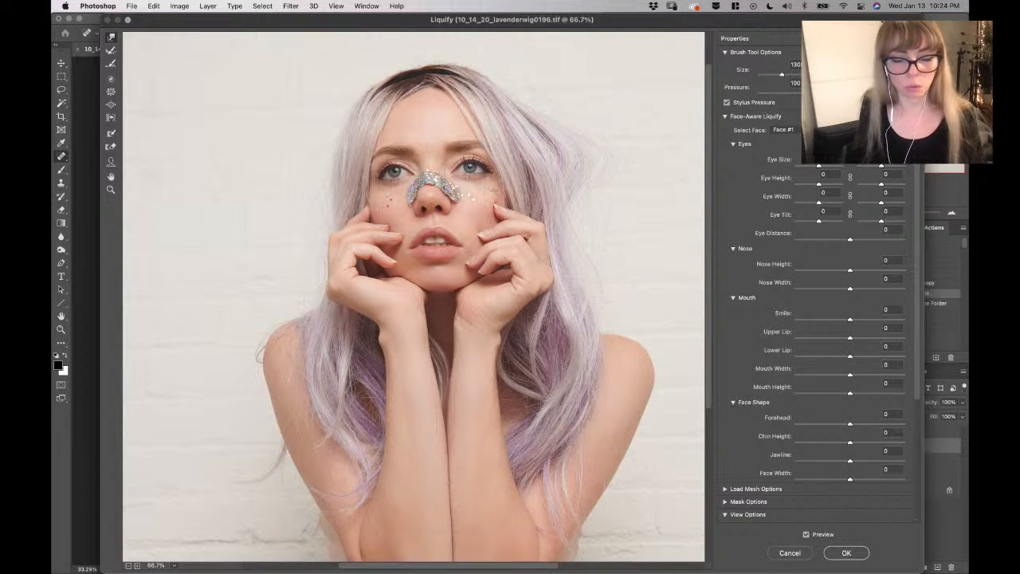
pyautogui.press('super+z')
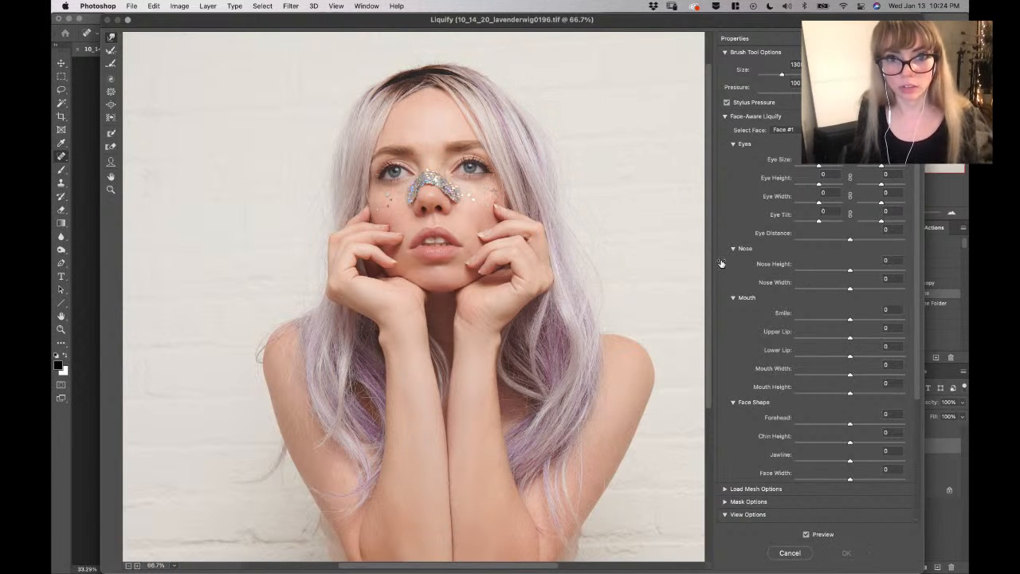
# Push the hair at the image-right side of the crown slightly outward with the Forward Warp tool at brush size 900
pyautogui.press('[')
pyautogui.press('[')
pyautogui.press('[')
pyautogui.press('[')
pyautogui.press('[')
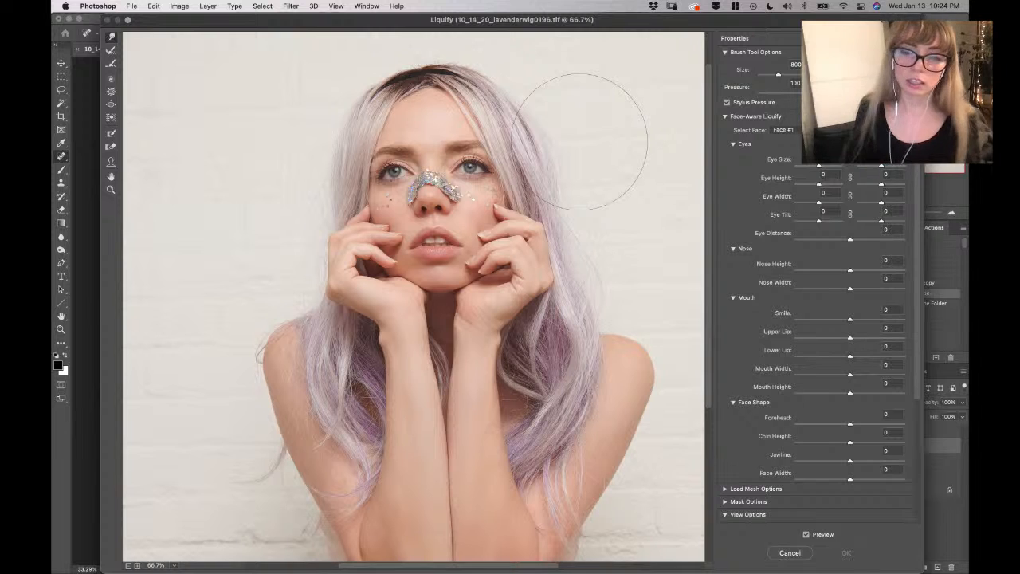
pyautogui.press(']')
pyautogui.press(']')
pyautogui.press(']')
pyautogui.press(']')
pyautogui.press(']')
pyautogui.press('[')
pyautogui.press('[')
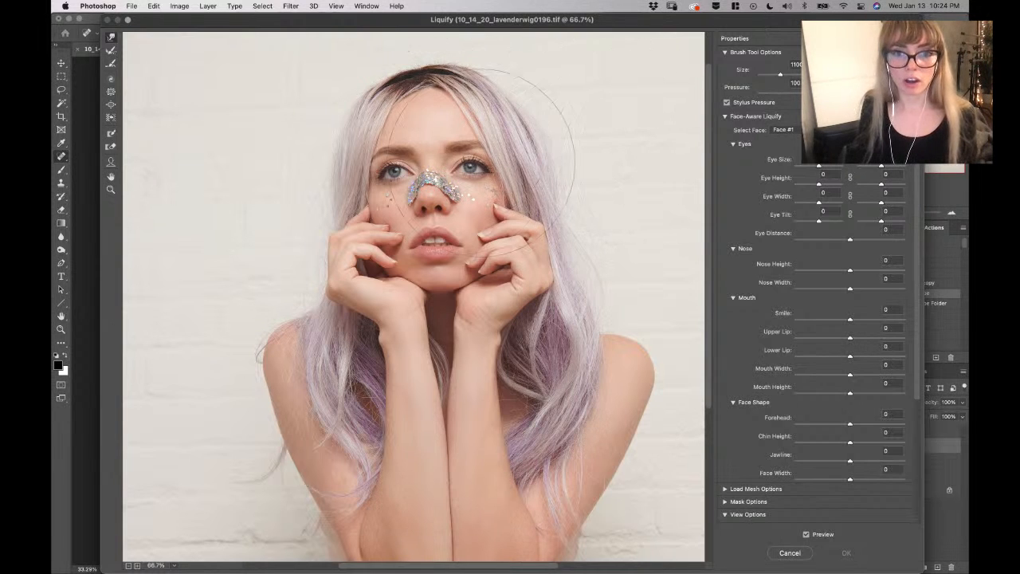
pyautogui.press('[')
pyautogui.press('[')
pyautogui.press('[')
pyautogui.press('[')
pyautogui.press('[')
pyautogui.press('[')
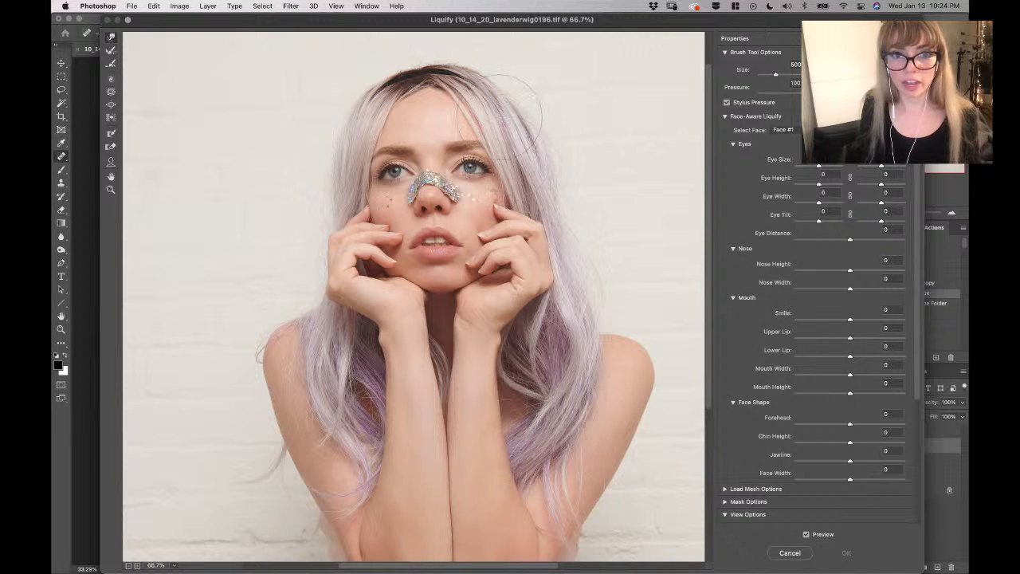
pyautogui.press(']')
pyautogui.press(']')
pyautogui.press(']')
pyautogui.press(']')
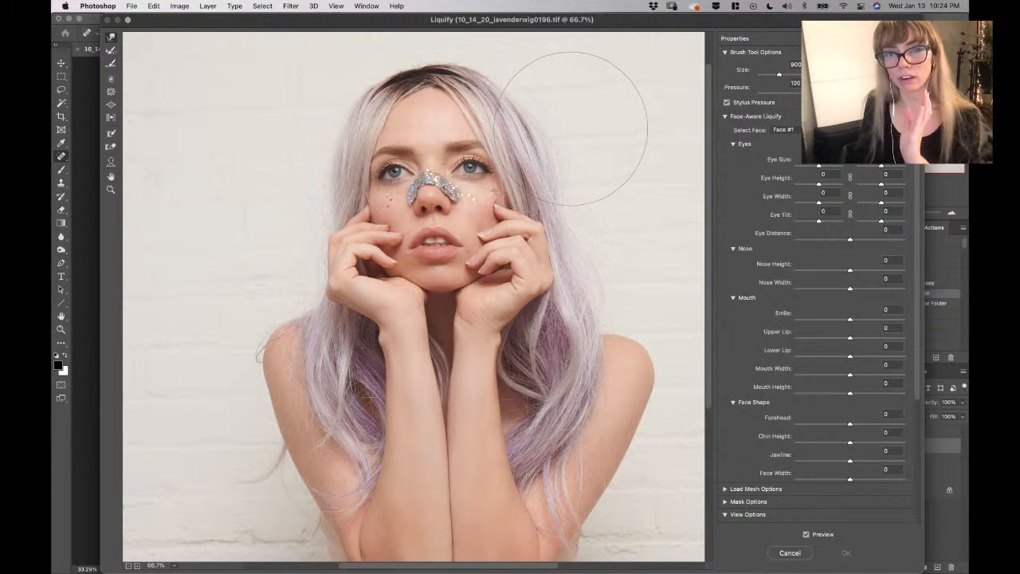
pyautogui.moveTo(547, 92); pyautogui.dragTo(574, 65)
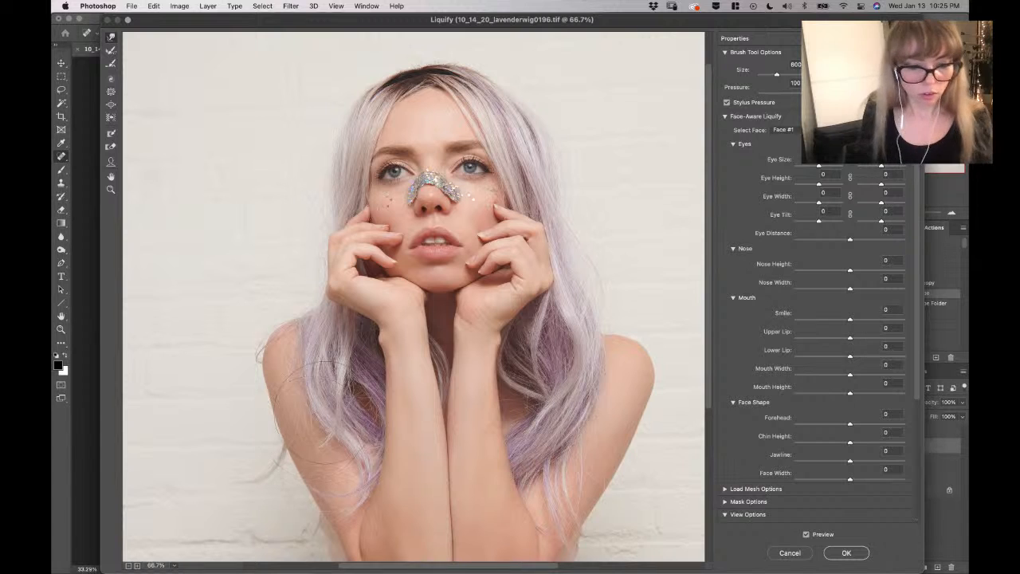
# Refine the hair volume around the head and shoulders with the Forward Warp tool, using brush sizes between 500 and 900
pyautogui.press('[')
pyautogui.press(']')
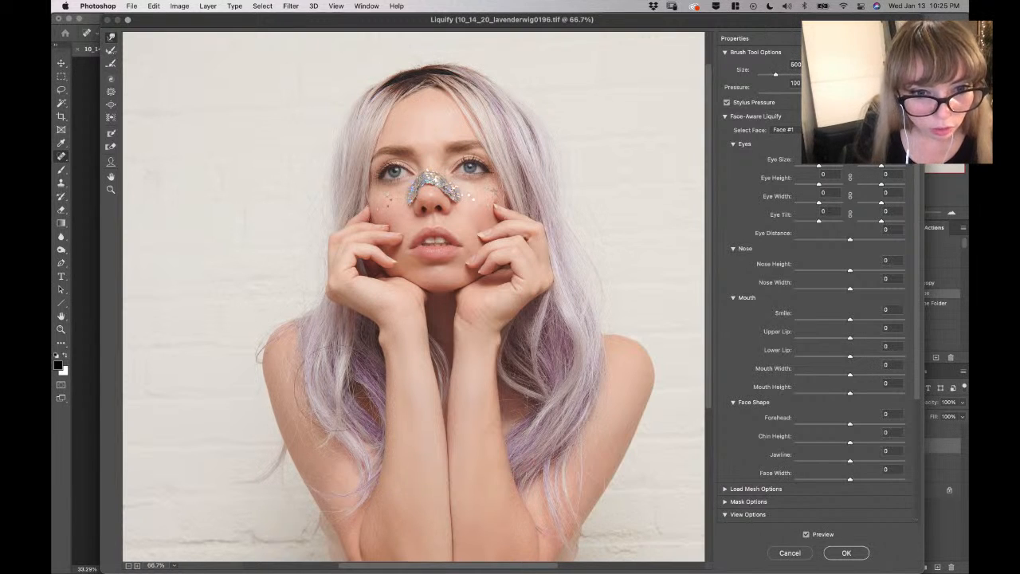
pyautogui.press(']')
pyautogui.press(']')
pyautogui.press(']')
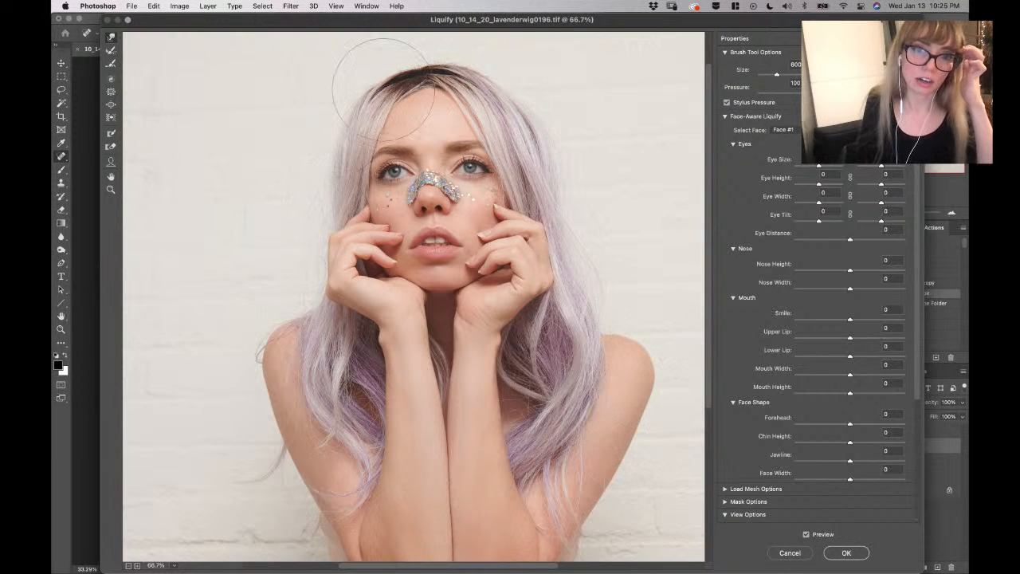
pyautogui.press(']')
pyautogui.press(']')
pyautogui.press(']')
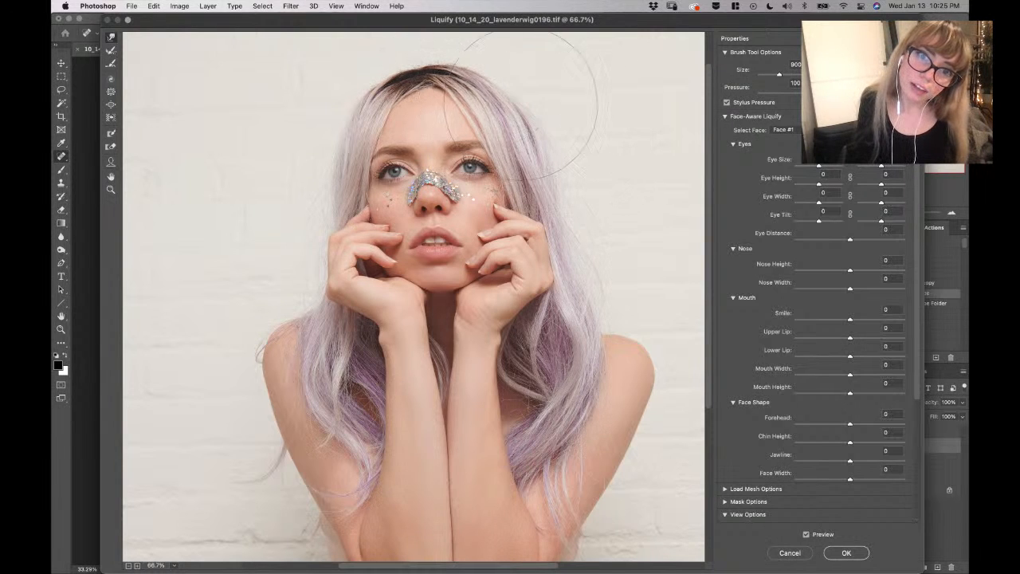
pyautogui.press('[')
pyautogui.press('[')
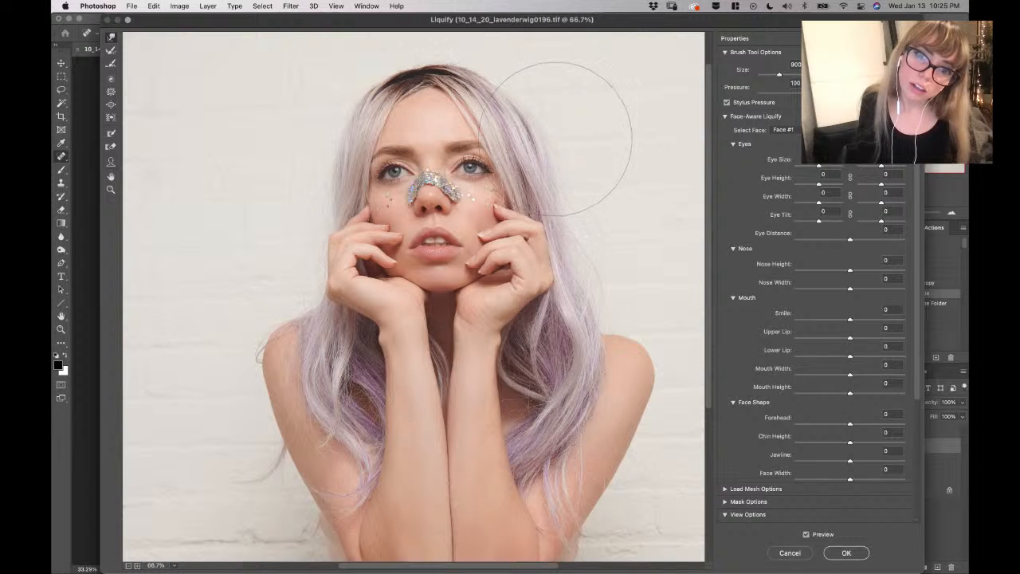
# Enlarge the Forward Warp brush to size 1700 for broad reshaping of the hair
pyautogui.press(']')
pyautogui.press(']')
pyautogui.press(']')
pyautogui.press(']')
pyautogui.press(']')
pyautogui.press(']')
pyautogui.press(']')
pyautogui.press(']')
pyautogui.press(']')
pyautogui.press(']')
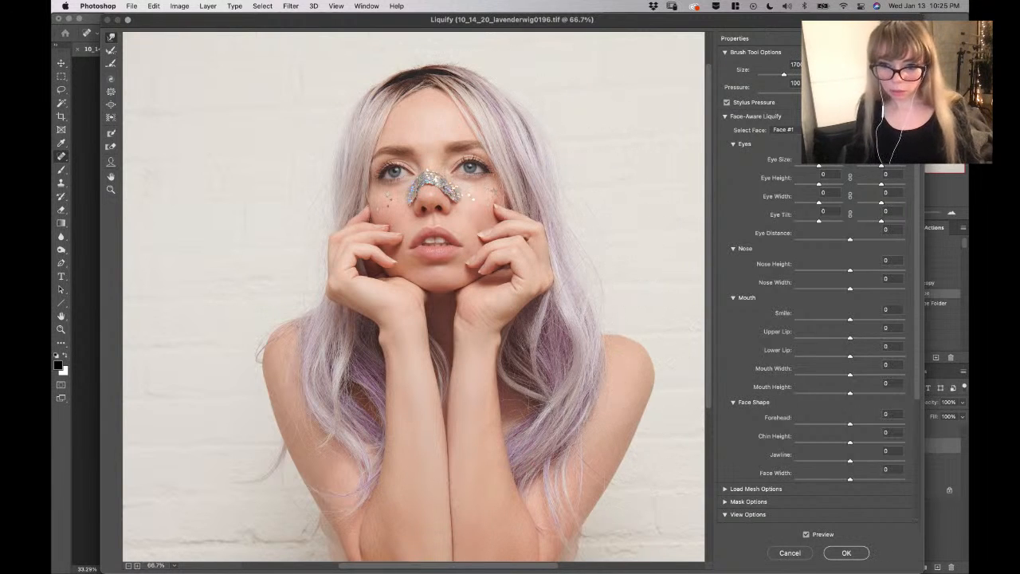
# Toggle the Liquify preview off and on to compare the reshaped hair with the unedited version
pyautogui.click(807, 534)
pyautogui.click(807, 535)
pyautogui.click(807, 535)
pyautogui.click(808, 534)
pyautogui.click(810, 537)
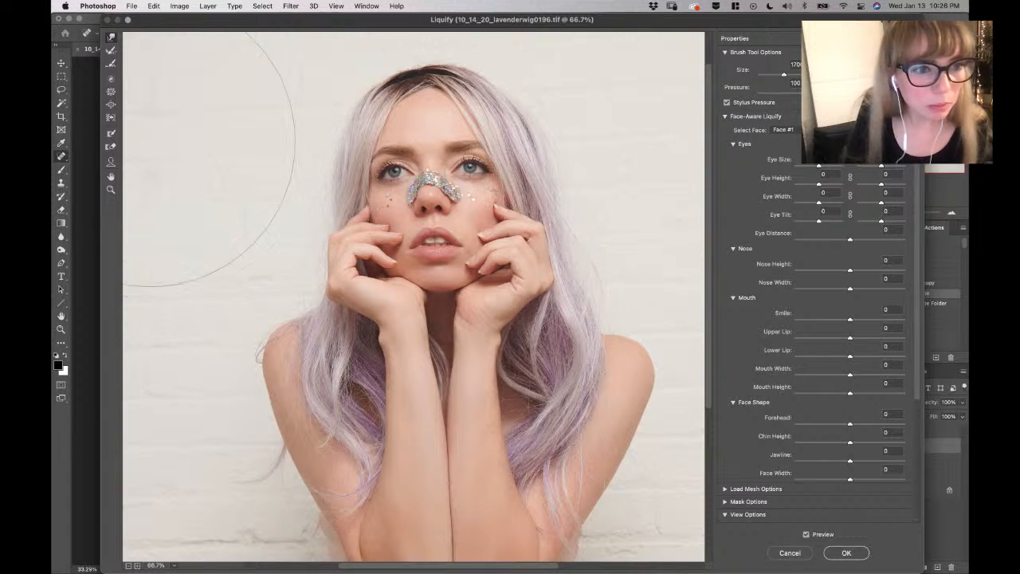
# Switch to the Bloat tool in Liquify and set its brush size to 800 for adding hair volume
pyautogui.click(110, 104)
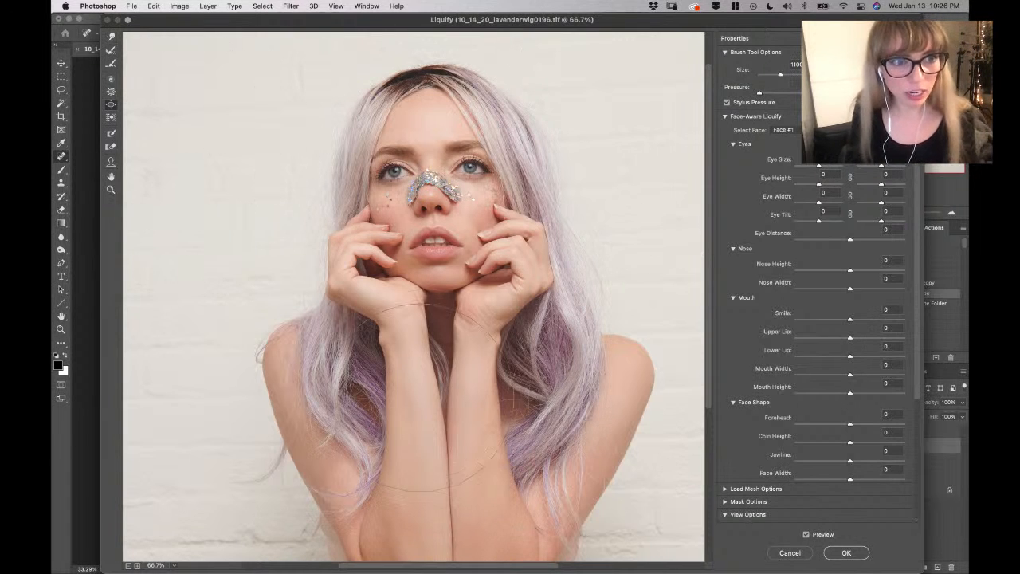
pyautogui.press('[')
pyautogui.press('[')
pyautogui.press('[')
pyautogui.press('[')
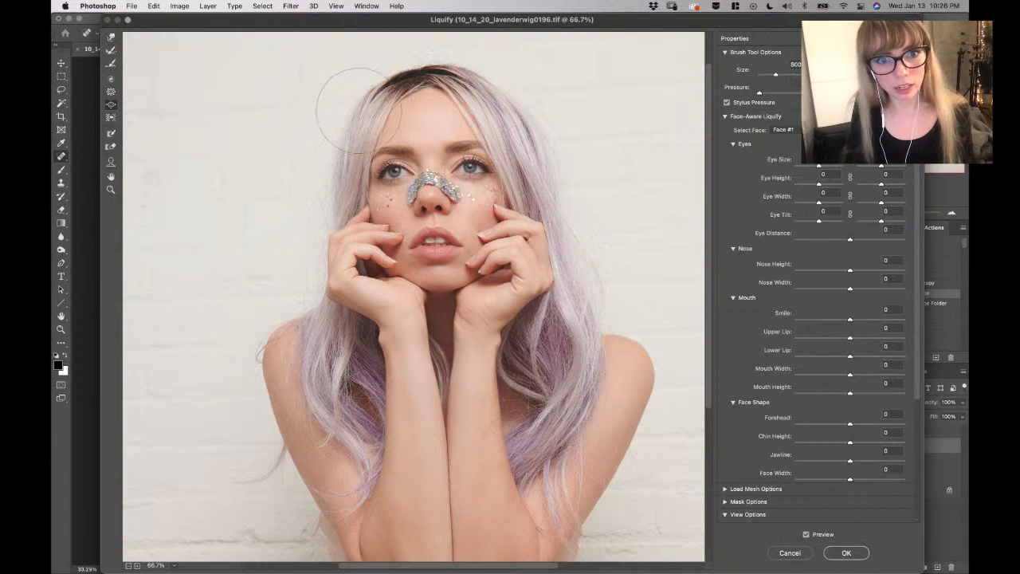
pyautogui.press(']')
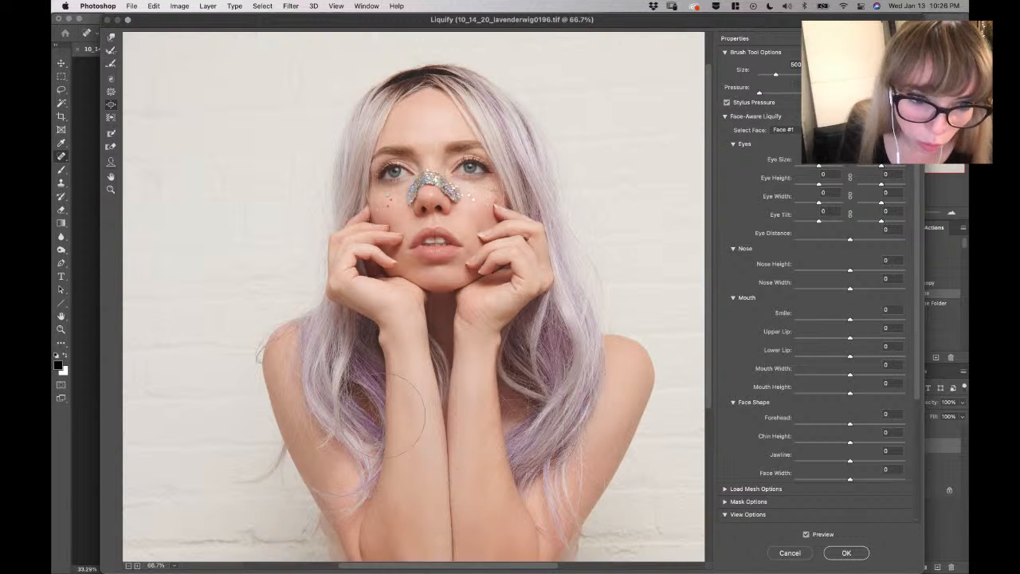
pyautogui.press(']')
pyautogui.press(']')
pyautogui.press(']')
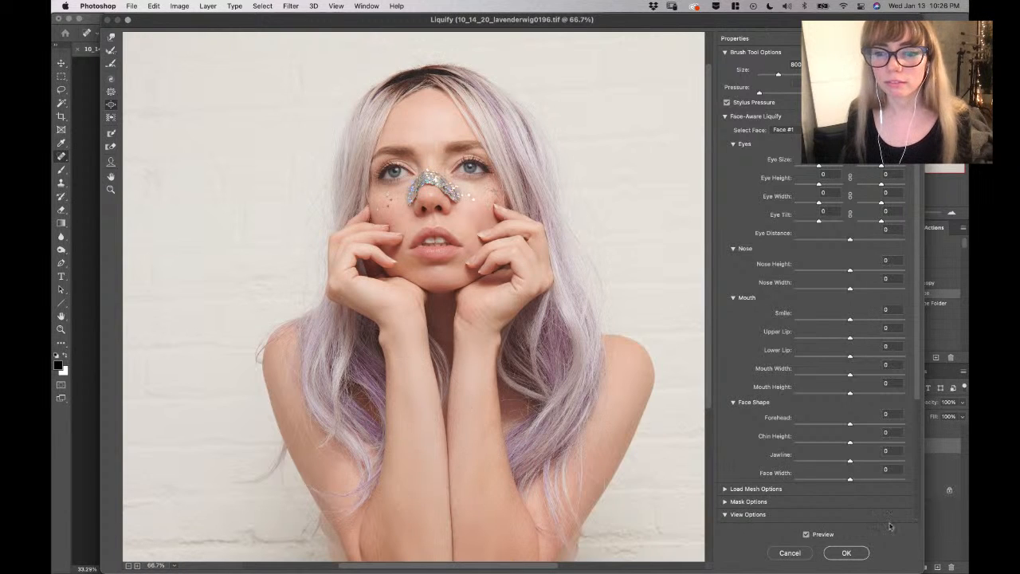
# Compare the Liquify result with the unedited version using the preview, and apply the reshaping to the layer
pyautogui.click(806, 534)
pyautogui.click(806, 534)
pyautogui.click(847, 552)
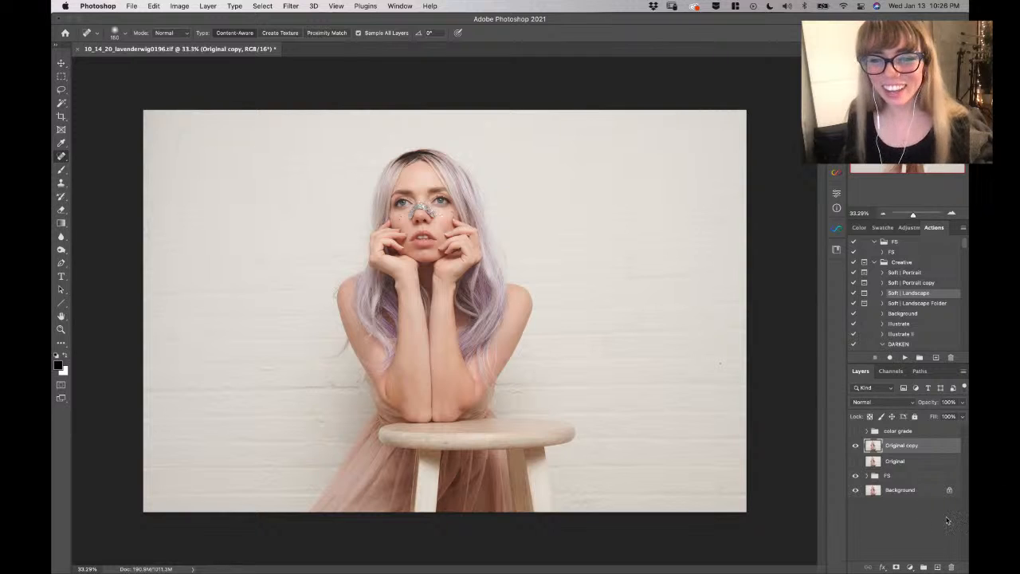
# Toggle the Original copy layer to compare the retouch before and after, and turn the color grade group on
pyautogui.click(856, 448)
pyautogui.click(856, 448)
pyautogui.click(856, 448)
pyautogui.click(856, 448)
pyautogui.click(856, 448)
pyautogui.click(857, 448)
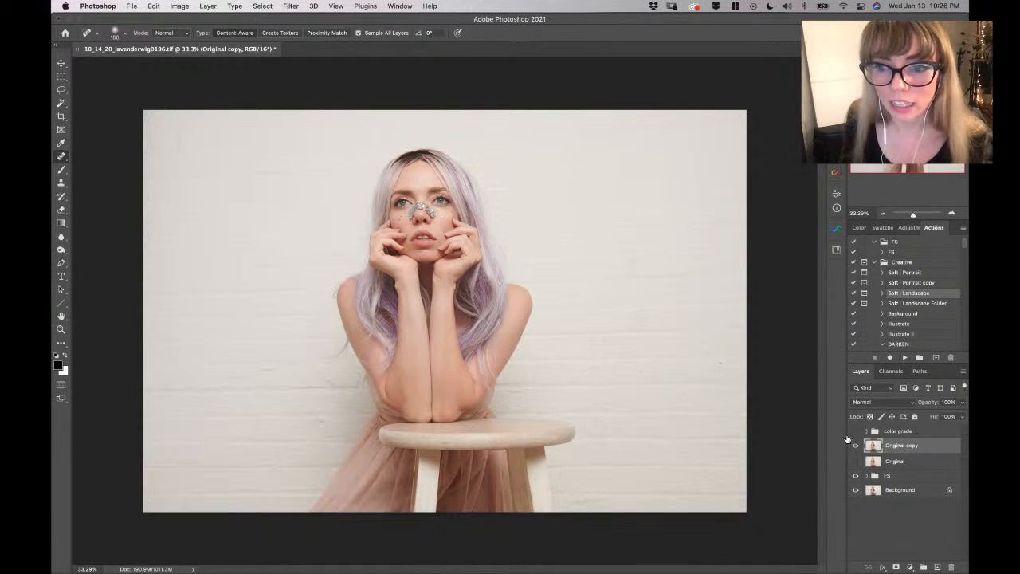
pyautogui.click(855, 431)
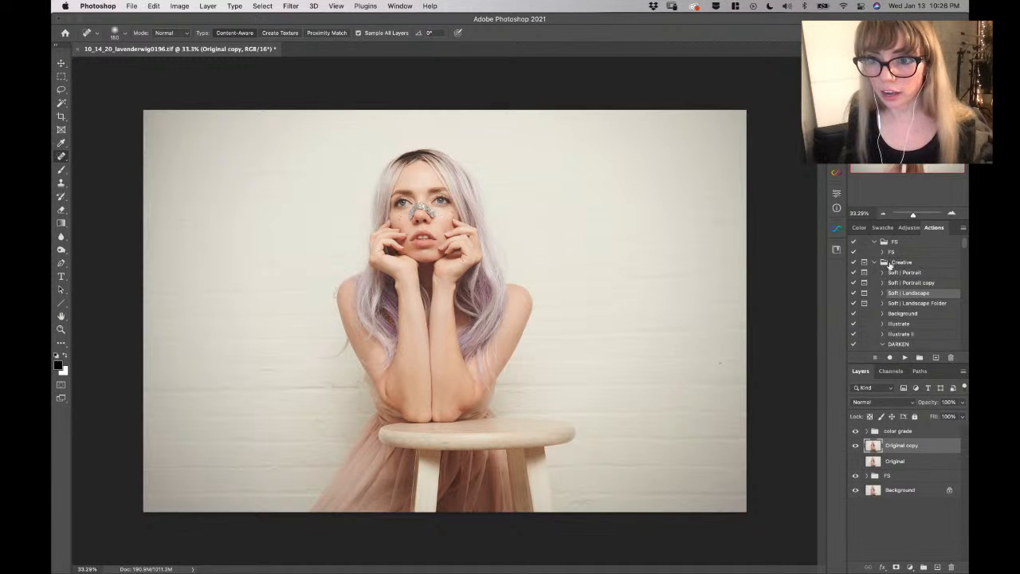
# Add a Levels adjustment layer above Original copy and brighten the midtones to 1.22
pyautogui.click(907, 228)
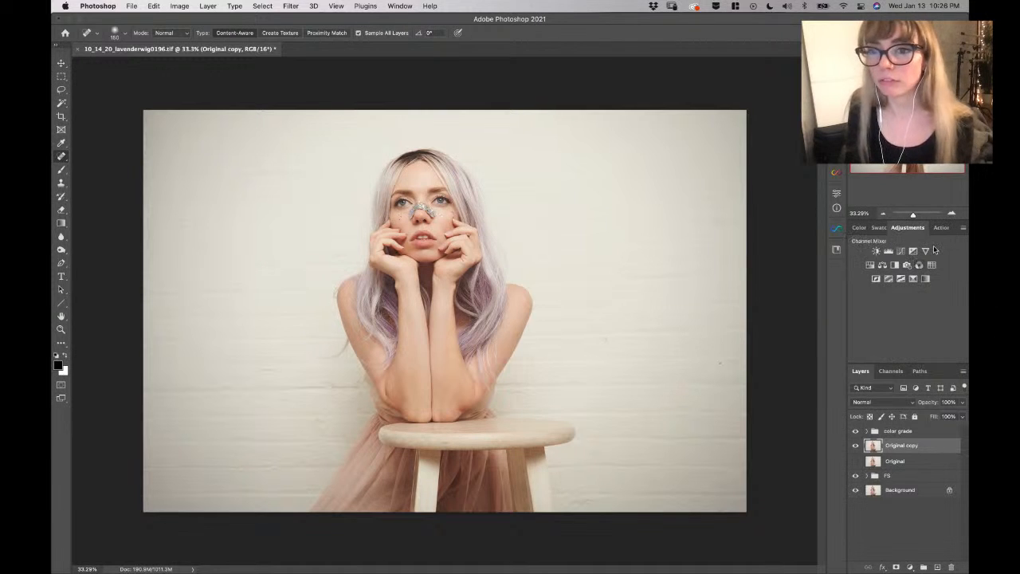
pyautogui.click(889, 252)
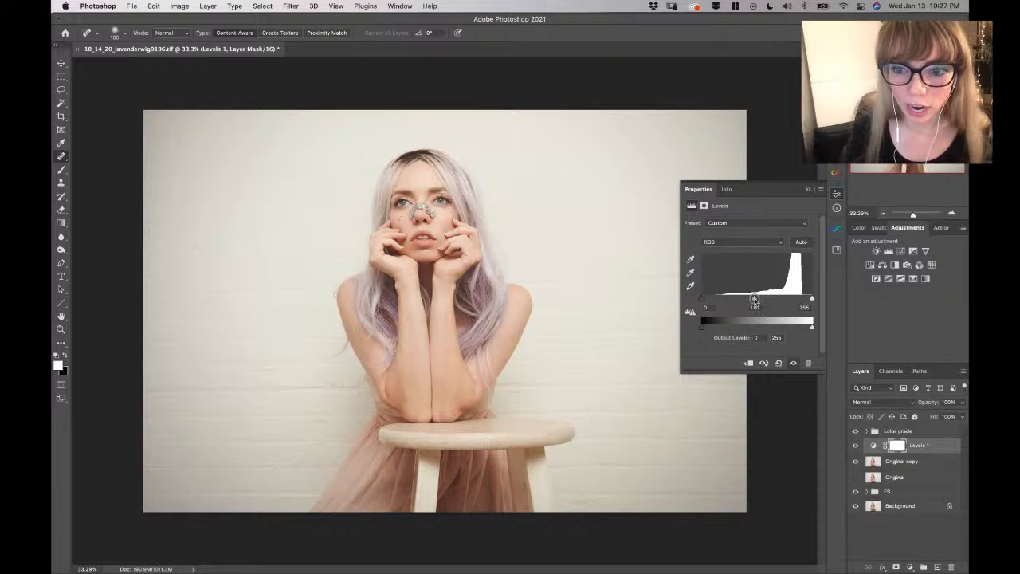
pyautogui.moveTo(748, 300); pyautogui.dragTo(747, 300)
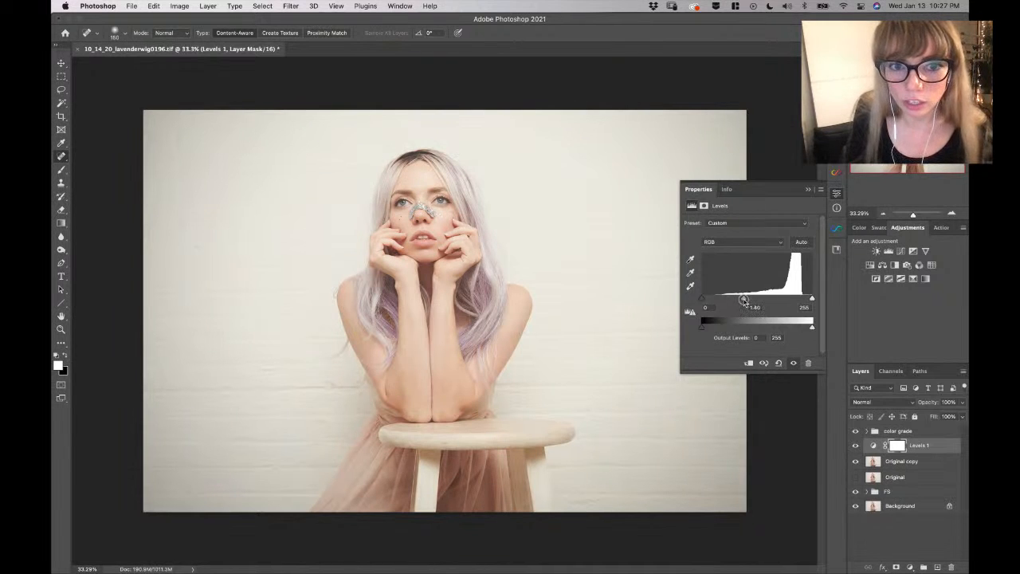
pyautogui.moveTo(744, 299); pyautogui.dragTo(745, 300)
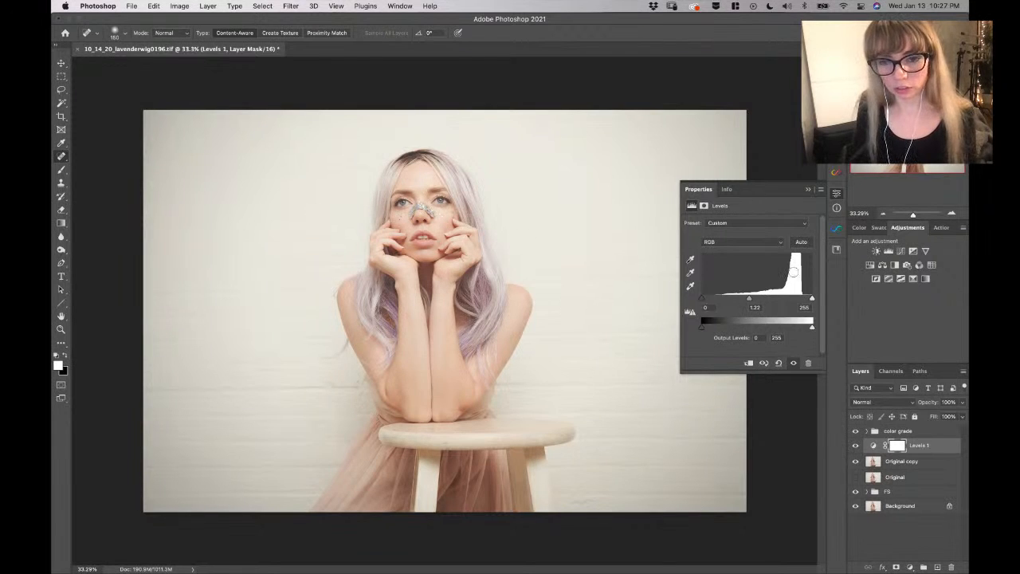
pyautogui.click(807, 190)
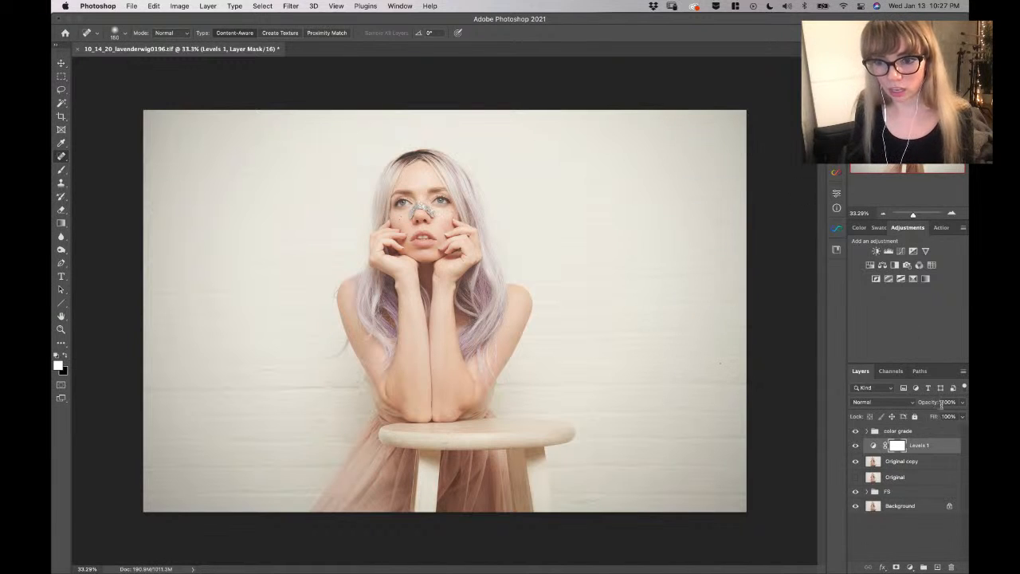
# Invert the Levels layer mask to black and choose the Brush tool at size 1000 with white paint
pyautogui.press('super+i')
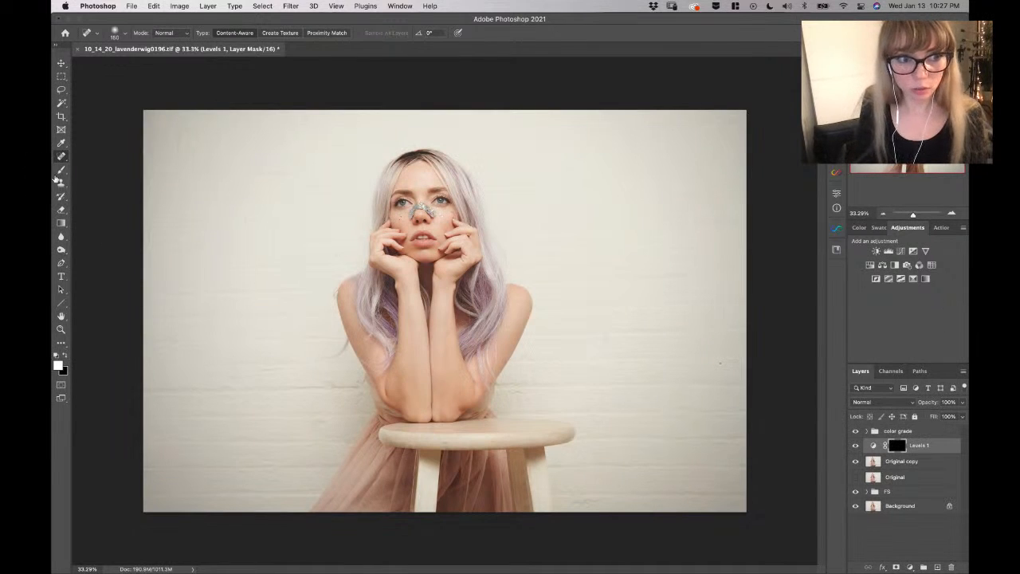
pyautogui.click(62, 170)
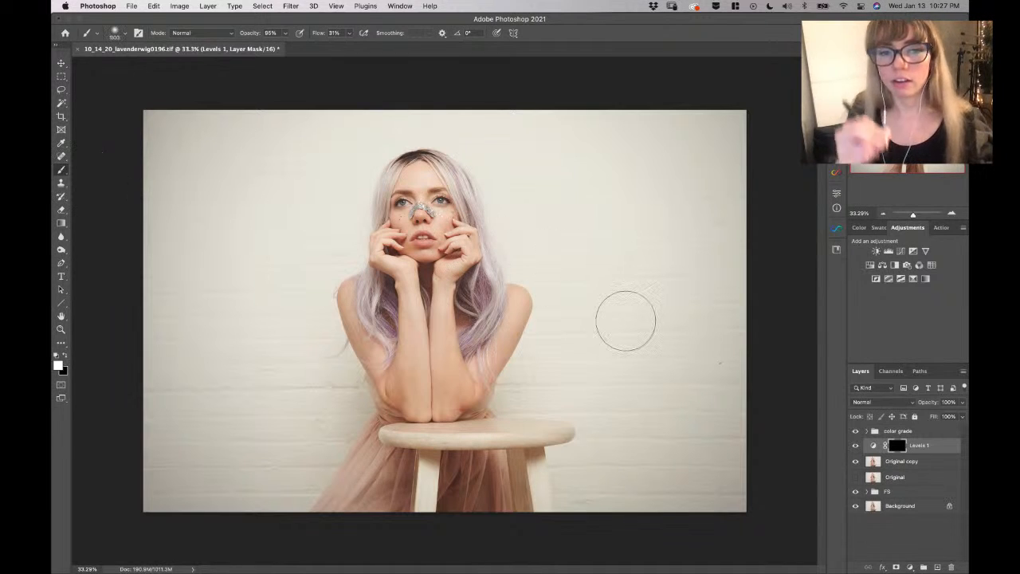
pyautogui.press(']')
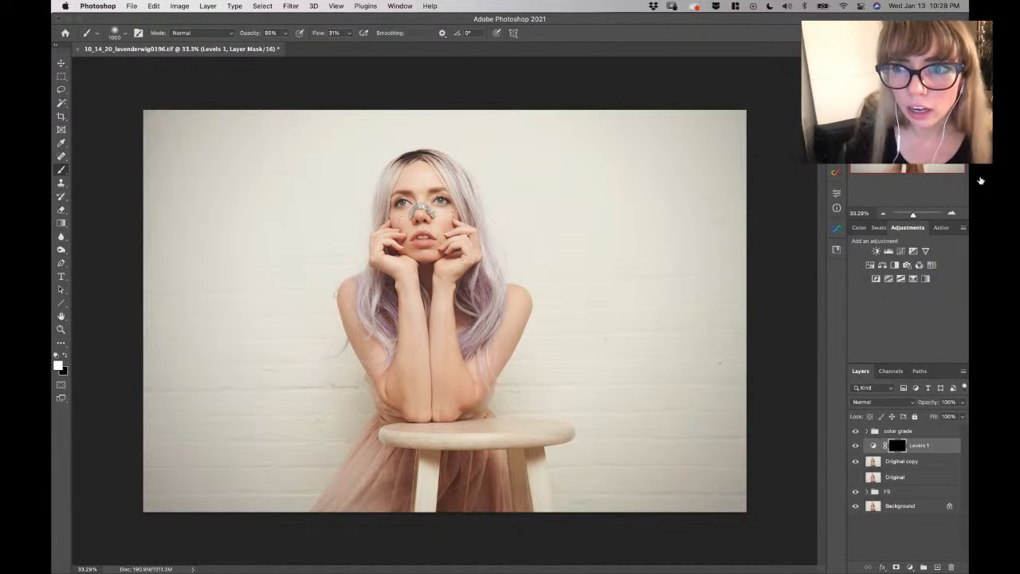
pyautogui.moveTo(913, 214); pyautogui.dragTo(915, 215)
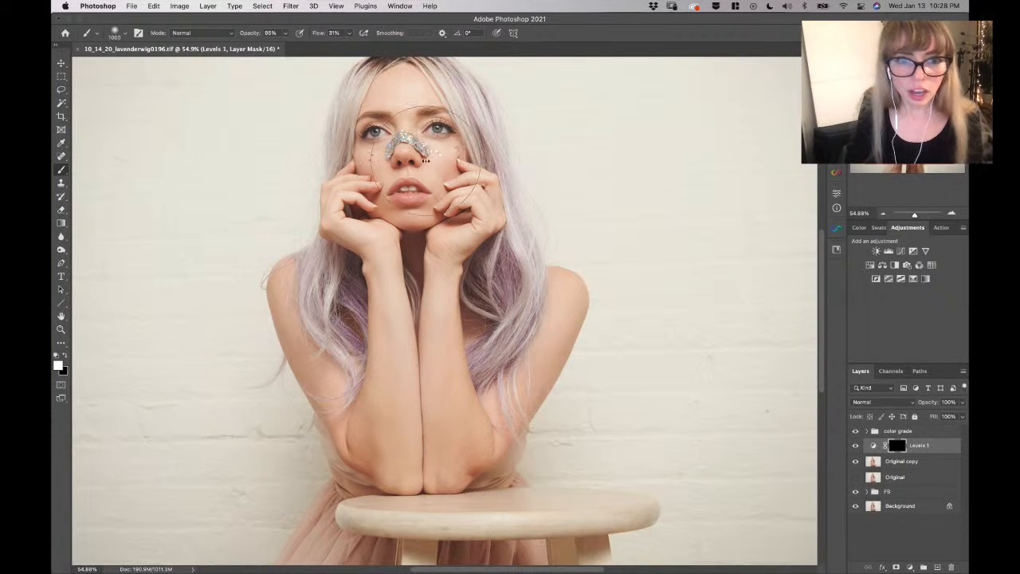
pyautogui.press('[')
pyautogui.press('[')
pyautogui.press('[')
pyautogui.press('[')
pyautogui.press('[')
pyautogui.press('[')
pyautogui.press('[')
pyautogui.press('[')
pyautogui.press('[')
pyautogui.press('[')
pyautogui.press('[')
pyautogui.press('[')
pyautogui.press('[')
pyautogui.press('[')
pyautogui.press('[')
pyautogui.press('[')
pyautogui.press('[')
pyautogui.press('[')
pyautogui.press('[')
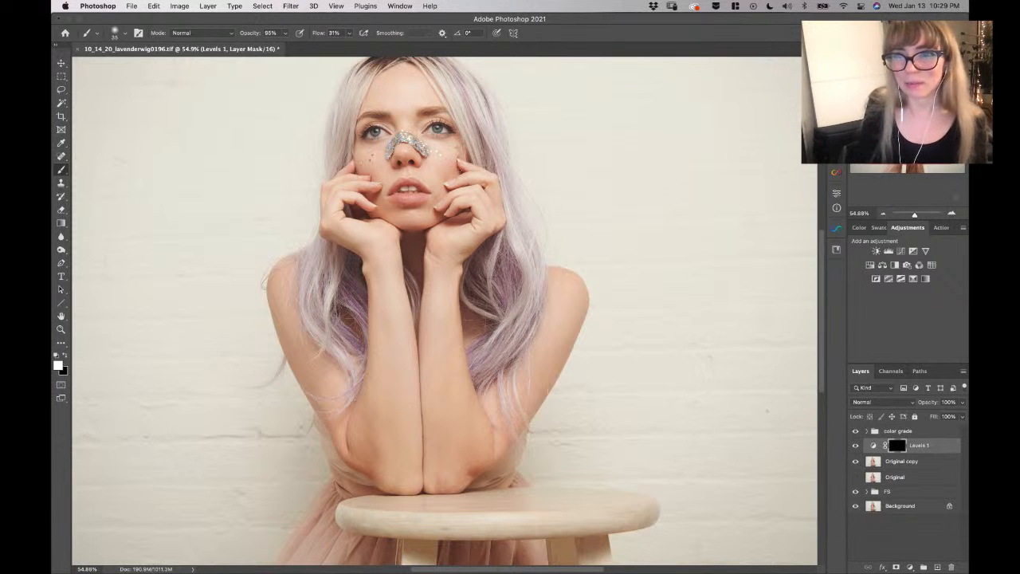
pyautogui.moveTo(914, 215)
pyautogui.mouseDown()
pyautogui.moveTo(905, 216)
pyautogui.moveTo(915, 216)
pyautogui.mouseUp()
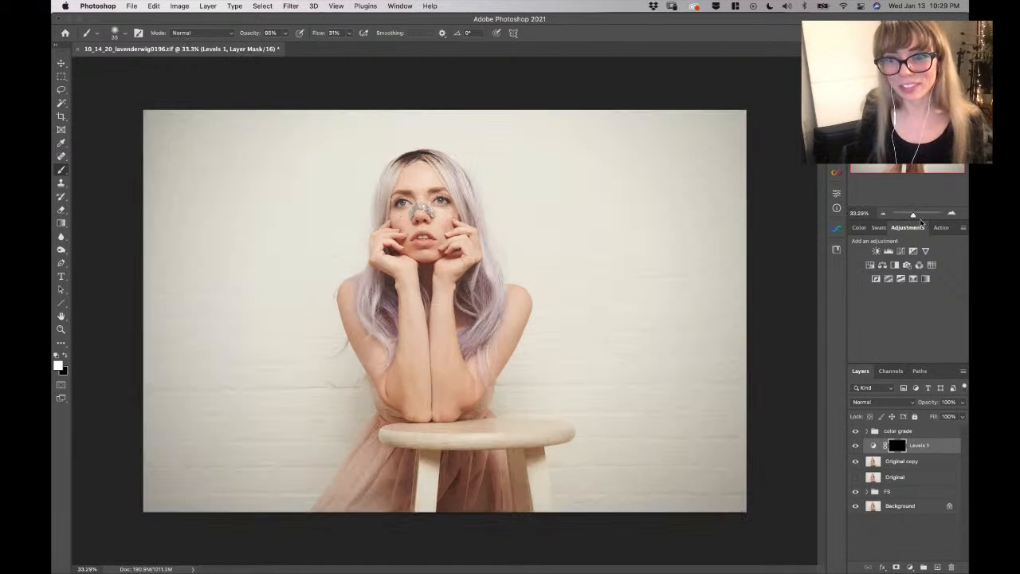
# Rename the Levels adjustment layer "highlights" and make its mask active for painting
pyautogui.doubleClick(916, 447)
pyautogui.write('highlights')
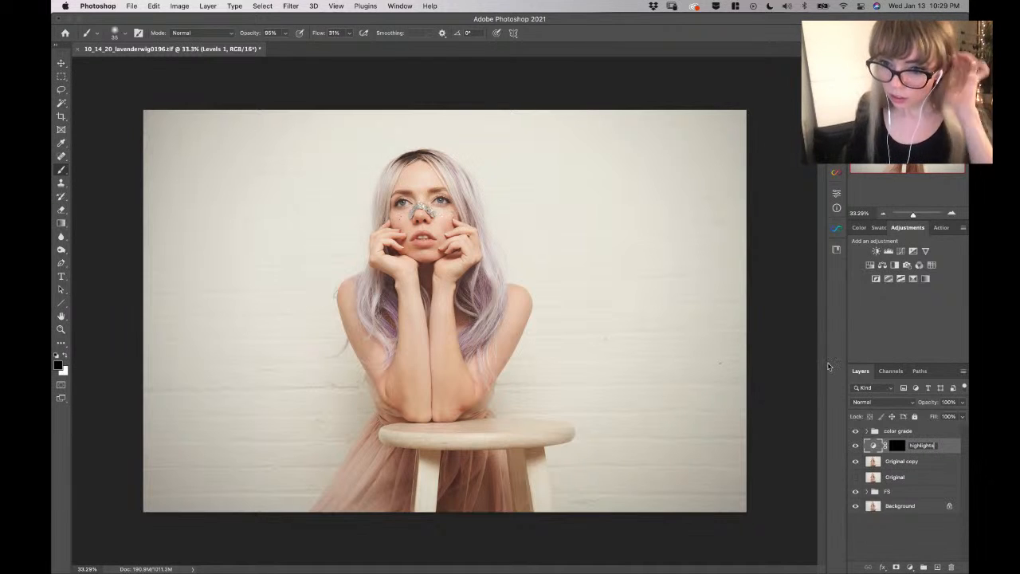
pyautogui.press('Return')
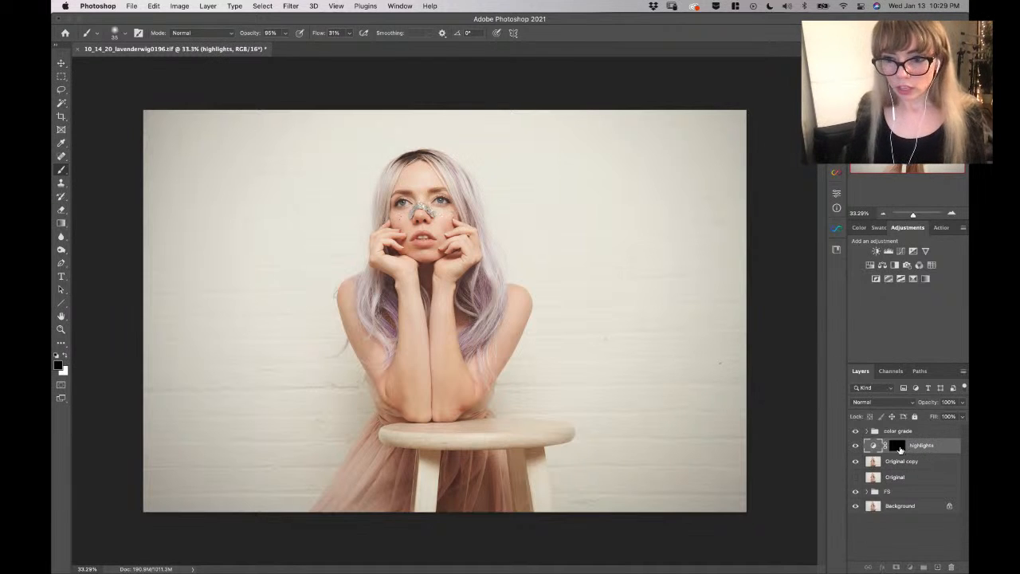
pyautogui.click(900, 448)
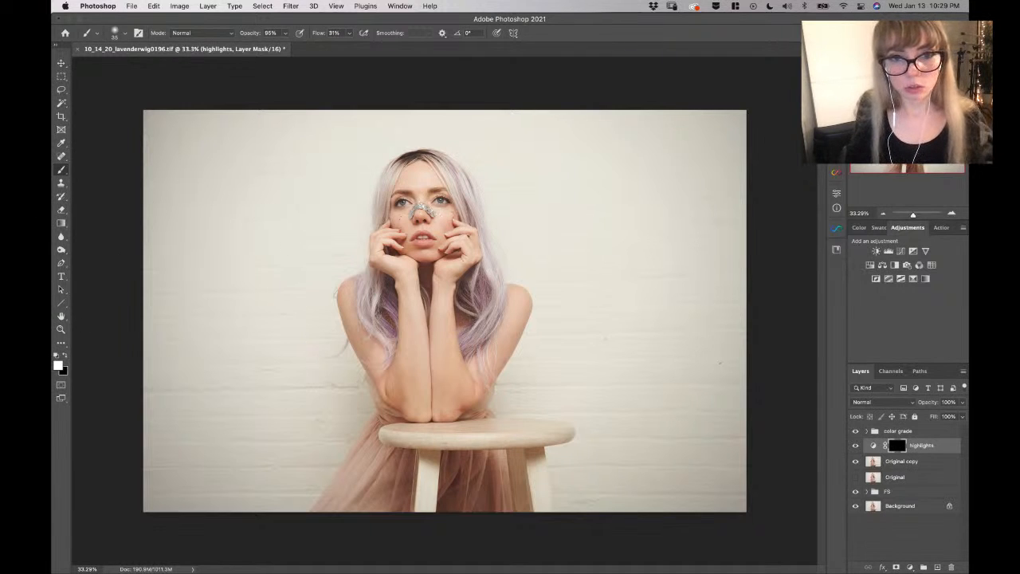
pyautogui.press(']')
pyautogui.press(']')
pyautogui.press(']')
pyautogui.press(']')
pyautogui.press(']')
pyautogui.press(']')
pyautogui.press(']')
pyautogui.press(']')
pyautogui.press(']')
pyautogui.press(']')
pyautogui.press(']')
pyautogui.press(']')
pyautogui.press(']')
pyautogui.press(']')
pyautogui.press(']')
pyautogui.press(']')
pyautogui.press(']')
pyautogui.press(']')
pyautogui.press(']')
pyautogui.press(']')
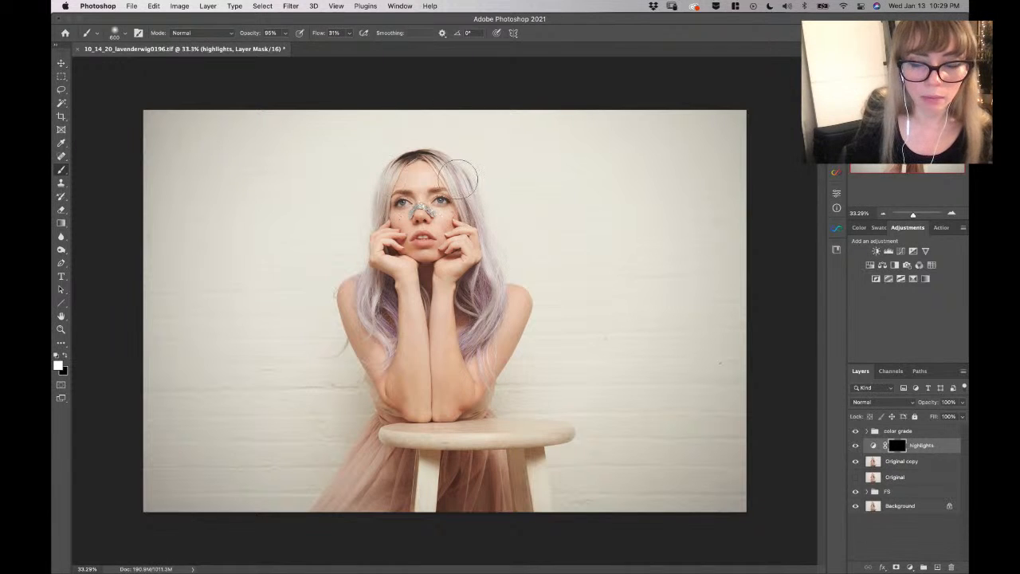
pyautogui.press('[')
pyautogui.press('[')
pyautogui.press('[')
pyautogui.press('[')
pyautogui.press('[')
pyautogui.press('[')
pyautogui.press('[')
pyautogui.press(']')
pyautogui.press(']')
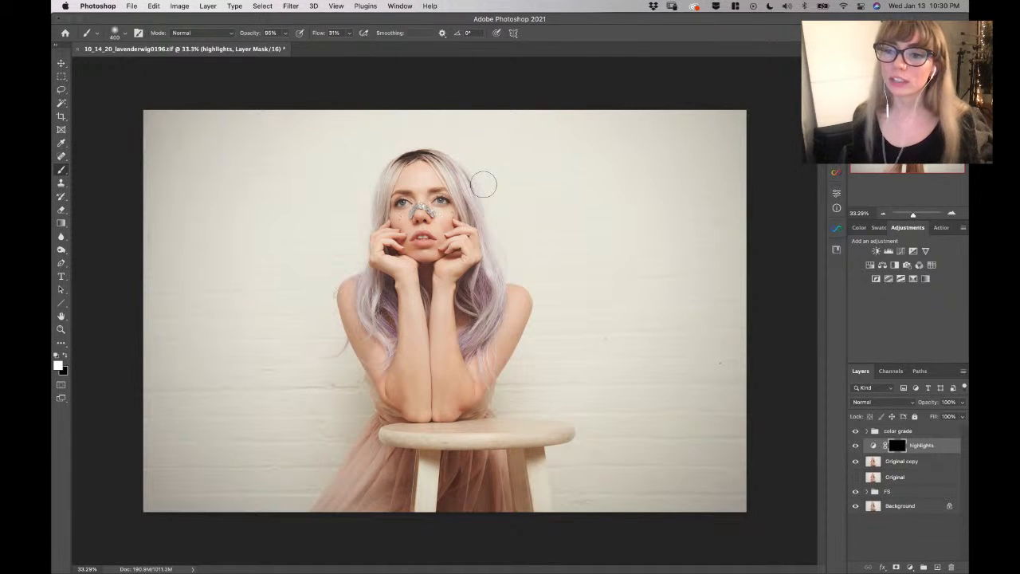
# Paint white on the highlights mask along the bridge of the nose with the Brush at size 60
pyautogui.press('z')
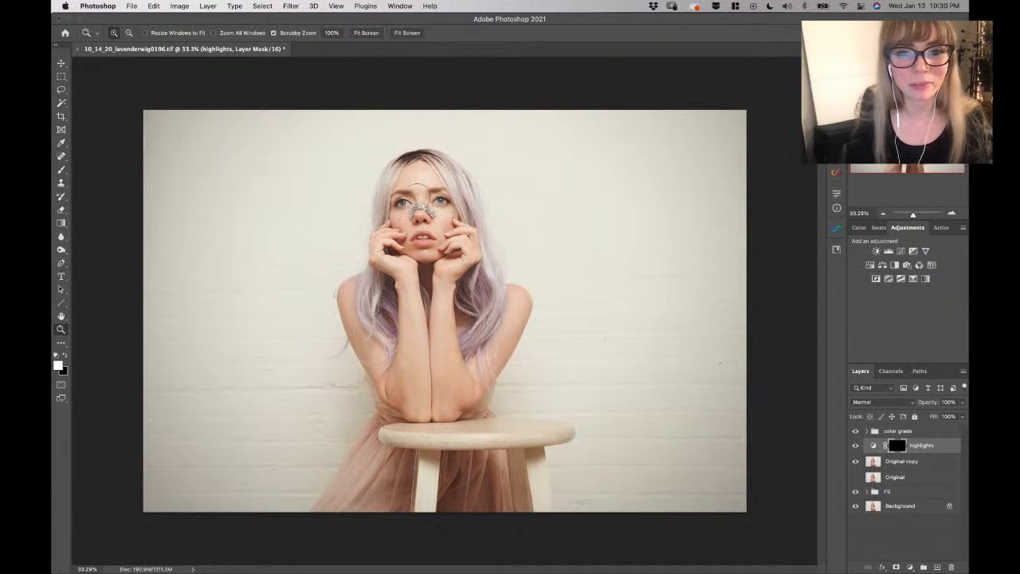
pyautogui.moveTo(405, 192); pyautogui.dragTo(437, 204)
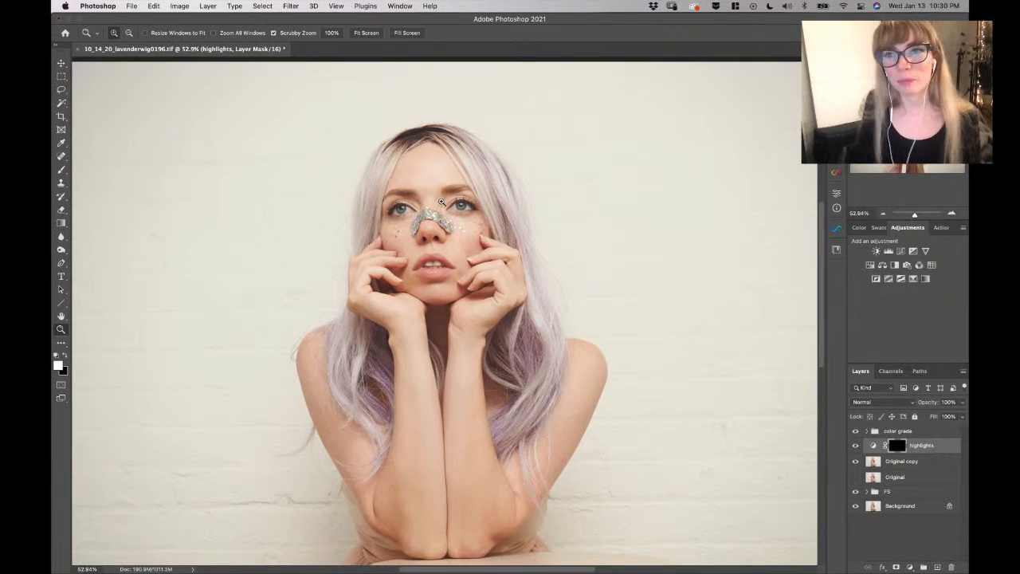
pyautogui.scroll(-3, 444, 311)
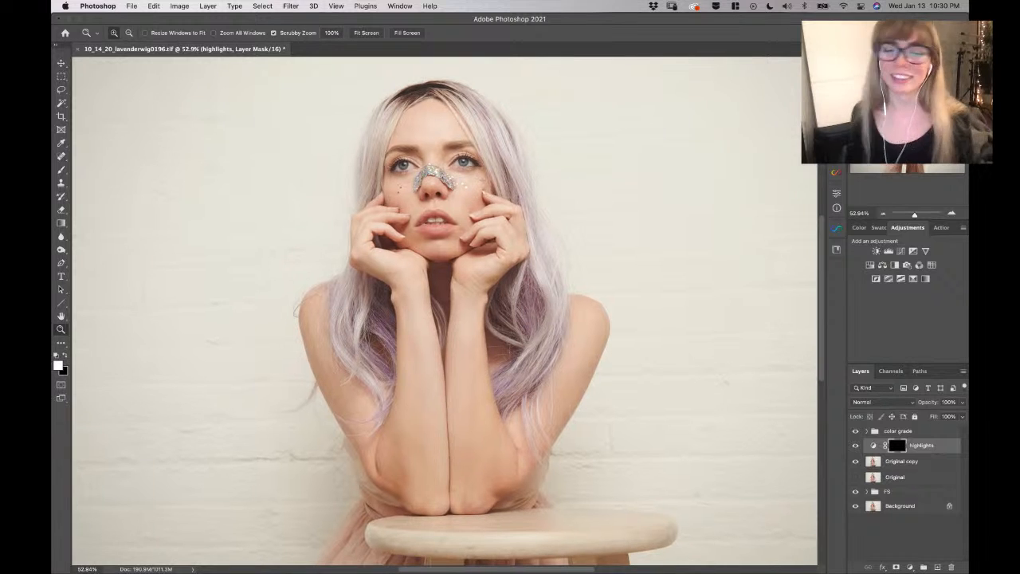
pyautogui.click(61, 169)
pyautogui.press('[')
pyautogui.press('[')
pyautogui.press('[')
pyautogui.press('[')
pyautogui.press('[')
pyautogui.press('[')
pyautogui.press('[')
pyautogui.press('[')
pyautogui.press('[')
pyautogui.press('[')
pyautogui.press('[')
pyautogui.press('[')
pyautogui.press('[')
pyautogui.press('[')
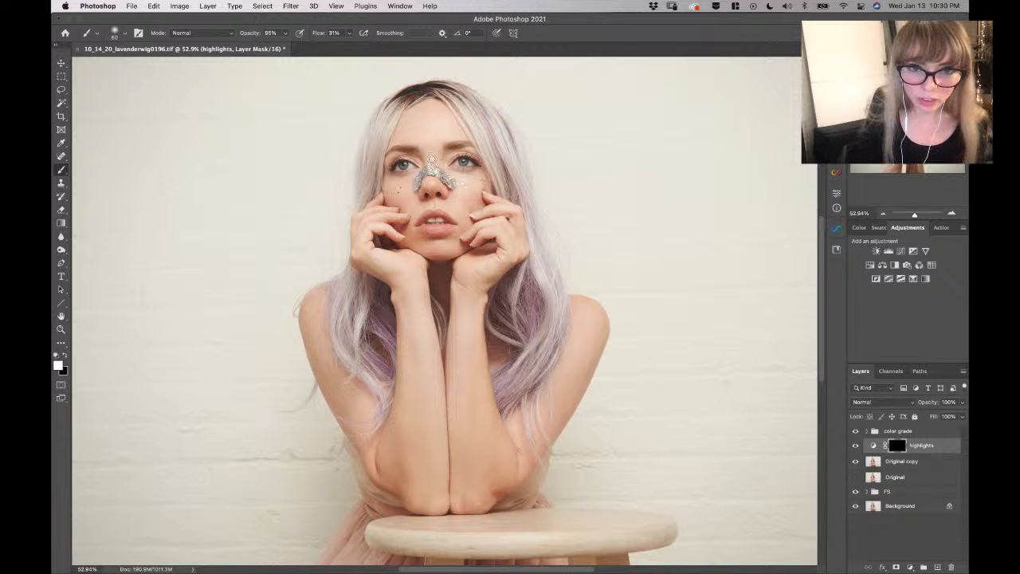
# Brighten the cheek area below the eye on the highlights mask with a size 200 brush
pyautogui.press(']')
pyautogui.press(']')
pyautogui.press(']')
pyautogui.press(']')
pyautogui.press(']')
pyautogui.press(']')
pyautogui.press(']')
pyautogui.press(']')
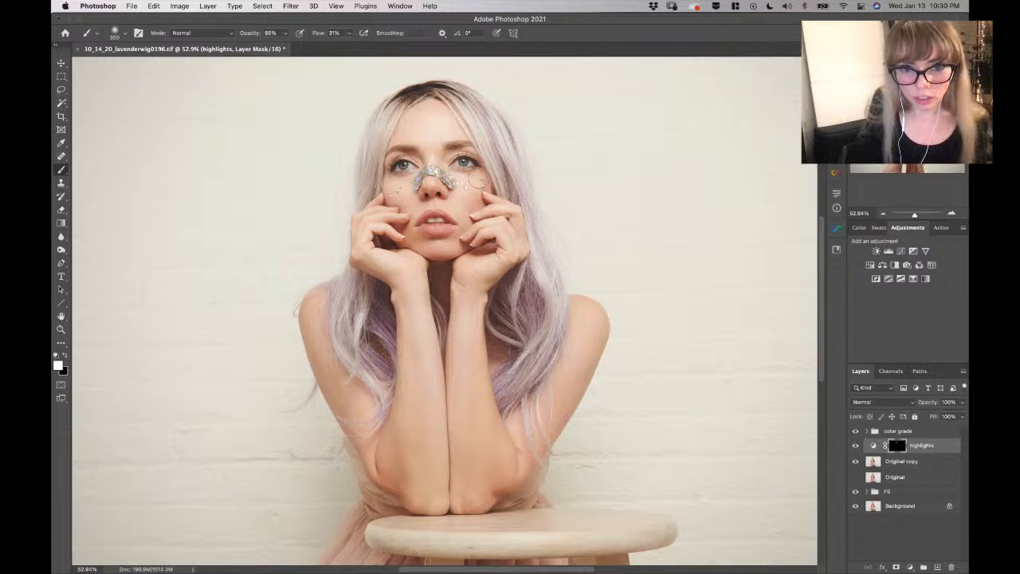
# Brighten small facial details on the highlights mask with a size 40 brush
pyautogui.press('[')
pyautogui.press('[')
pyautogui.press('[')
pyautogui.press('[')
pyautogui.press('[')
pyautogui.press('[')
pyautogui.press('[')
pyautogui.press('[')
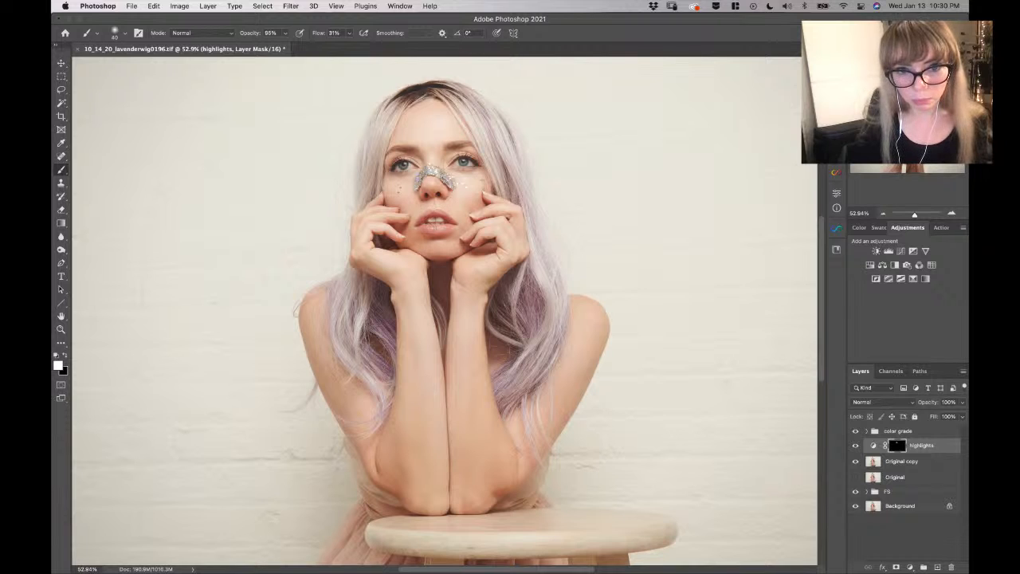
# Paint highlights on the upper face and the fingers through the mask, using brush sizes 300 and 175
pyautogui.press(']')
pyautogui.press(']')
pyautogui.press(']')
pyautogui.press(']')
pyautogui.press(']')
pyautogui.press(']')
pyautogui.press(']')
pyautogui.press(']')
pyautogui.press(']')
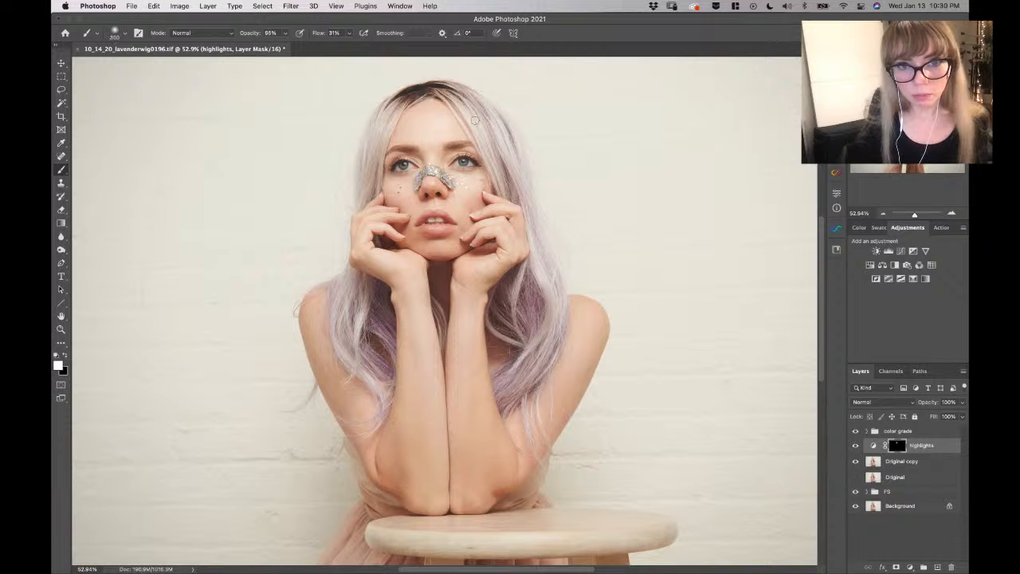
pyautogui.press('[')
pyautogui.press('[')
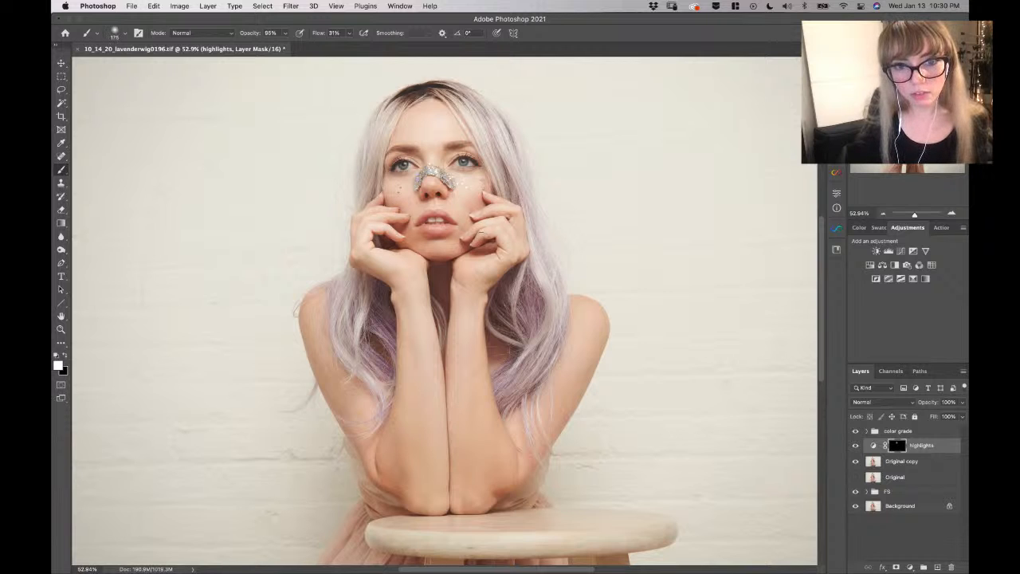
# Brighten both forearms and the shoulder on the highlights mask, enlarging the brush to size 400 for the forearms
pyautogui.press(']')
pyautogui.press(']')
pyautogui.press(']')
pyautogui.press(']')
pyautogui.press(']')
pyautogui.press(']')
pyautogui.moveTo(416, 310); pyautogui.dragTo(417, 467)
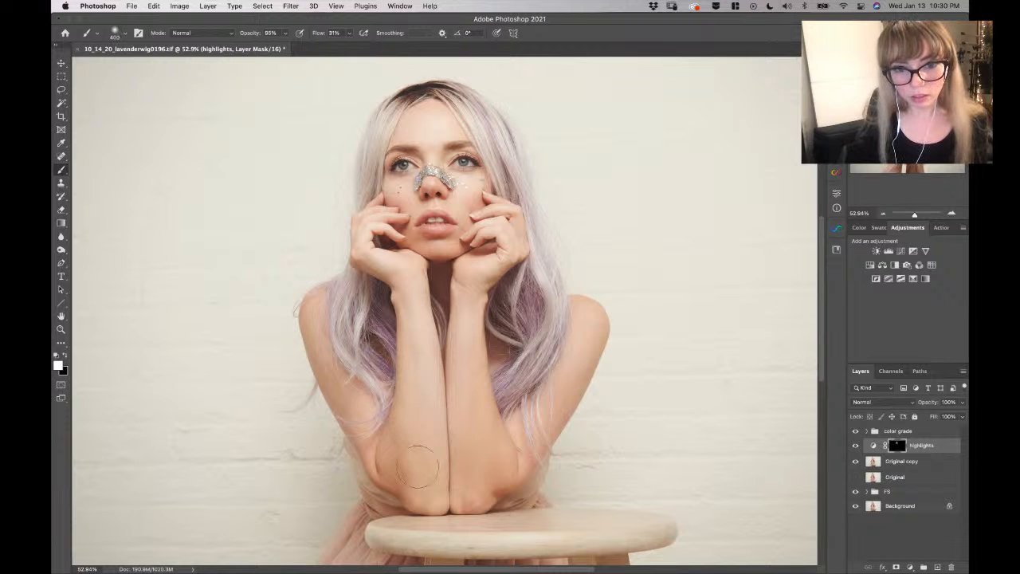
pyautogui.moveTo(467, 314); pyautogui.dragTo(470, 458)
pyautogui.moveTo(598, 311); pyautogui.dragTo(587, 337)
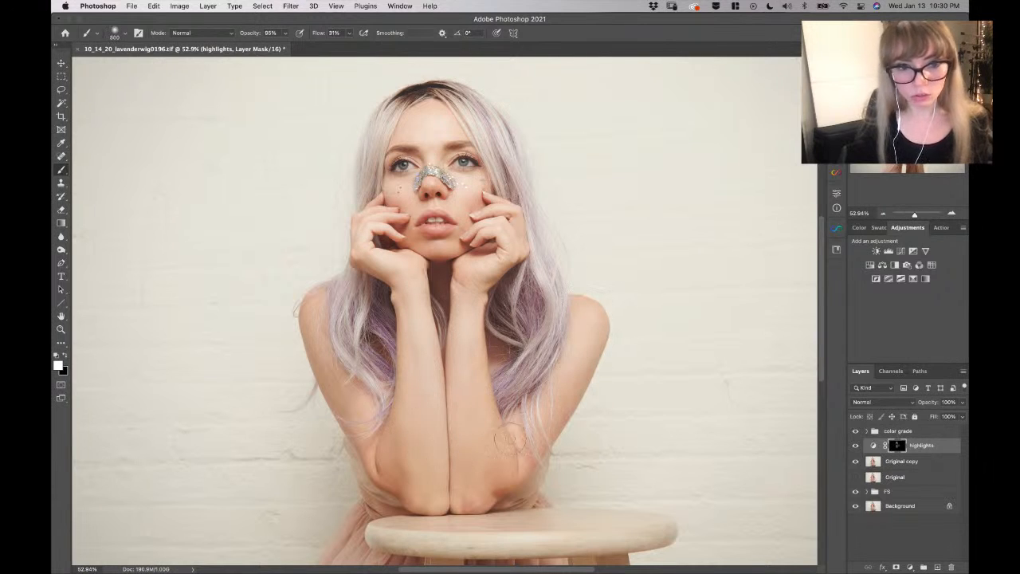
# Paint white on the highlights mask across the wooden stool top with a large brush
pyautogui.press(']')
pyautogui.press(']')
pyautogui.press('[')
pyautogui.press('[')
pyautogui.press('[')
pyautogui.press('[')
pyautogui.press('[')
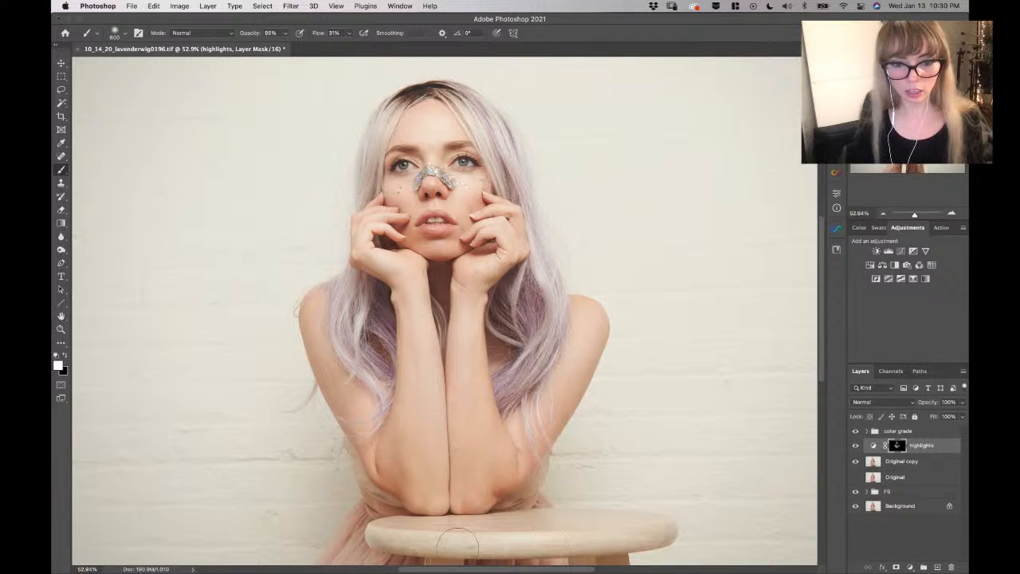
pyautogui.moveTo(380, 536)
pyautogui.mouseDown()
pyautogui.moveTo(639, 540)
pyautogui.moveTo(459, 550)
pyautogui.moveTo(395, 543)
pyautogui.moveTo(675, 532)
pyautogui.moveTo(491, 550)
pyautogui.moveTo(405, 540)
pyautogui.moveTo(653, 535)
pyautogui.moveTo(545, 545)
pyautogui.moveTo(581, 501)
pyautogui.mouseUp()
pyautogui.press(']')
pyautogui.press(']')
pyautogui.press(']')
pyautogui.press(']')
pyautogui.press(']')
pyautogui.press(']')
pyautogui.press(']')
pyautogui.press(']')
pyautogui.press('[')
pyautogui.press('[')
pyautogui.press('[')
pyautogui.press('[')
pyautogui.press('[')
pyautogui.press('[')
pyautogui.press('[')
pyautogui.press('[')
pyautogui.press('[')
pyautogui.press('[')
pyautogui.press('[')
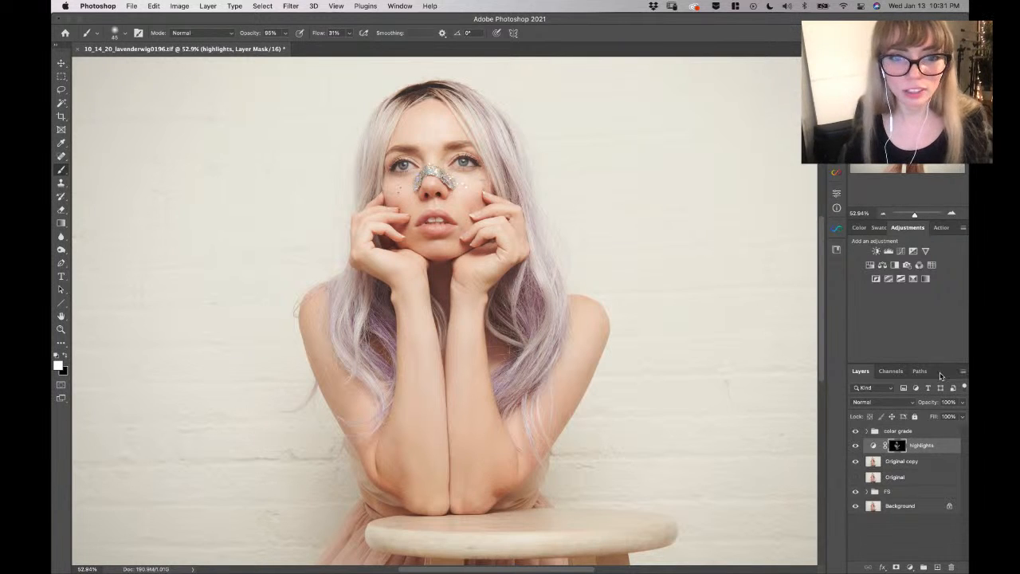
# Add a new Levels adjustment layer above the highlights layer and darken its midtones to 0.74
pyautogui.click(889, 250)
pyautogui.moveTo(757, 299); pyautogui.dragTo(768, 300)
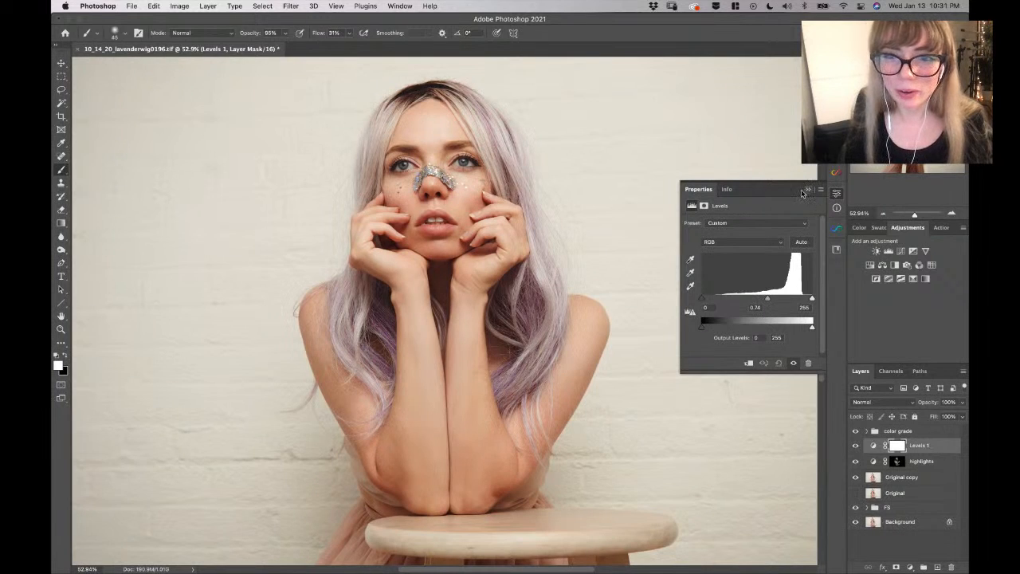
# Rename the Levels 1 adjustment layer as shadows
pyautogui.click(808, 190)
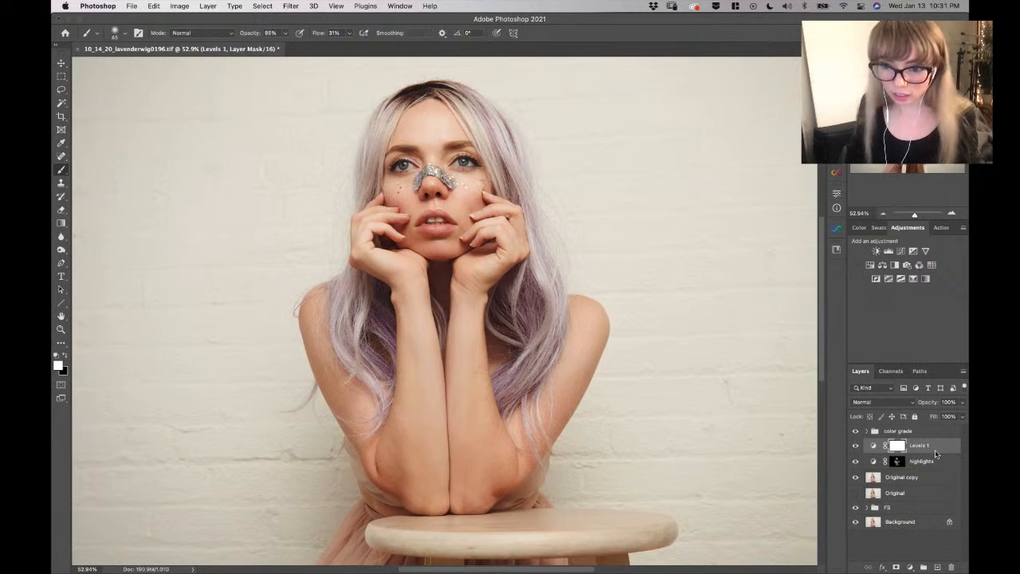
pyautogui.doubleClick(923, 447)
pyautogui.write('sh')
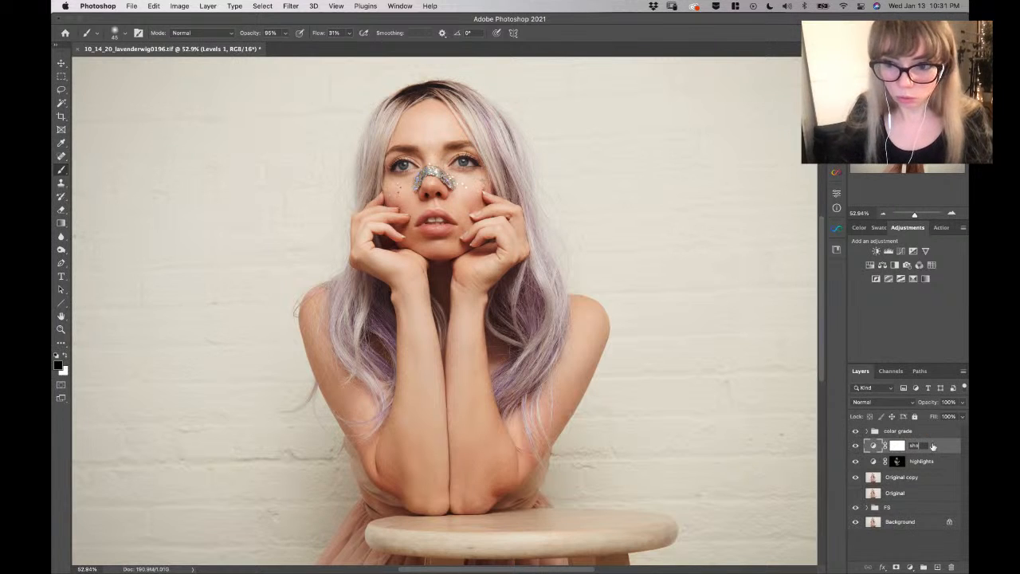
pyautogui.write('adows')
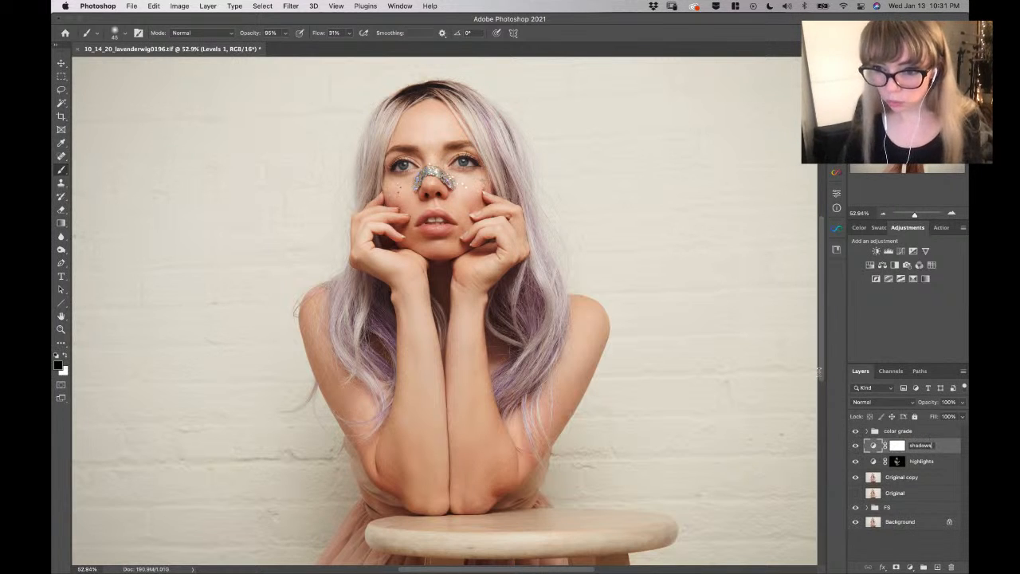
pyautogui.press('Return')
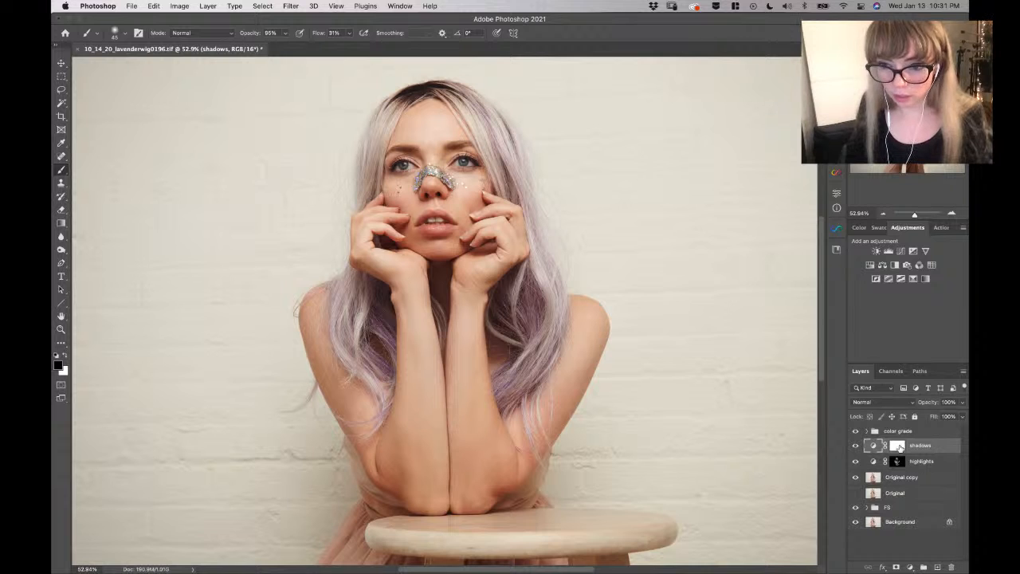
# Invert the shadows layer's mask to black to hide the darkening
pyautogui.click(898, 447)
pyautogui.press('x')
pyautogui.press('super+i')
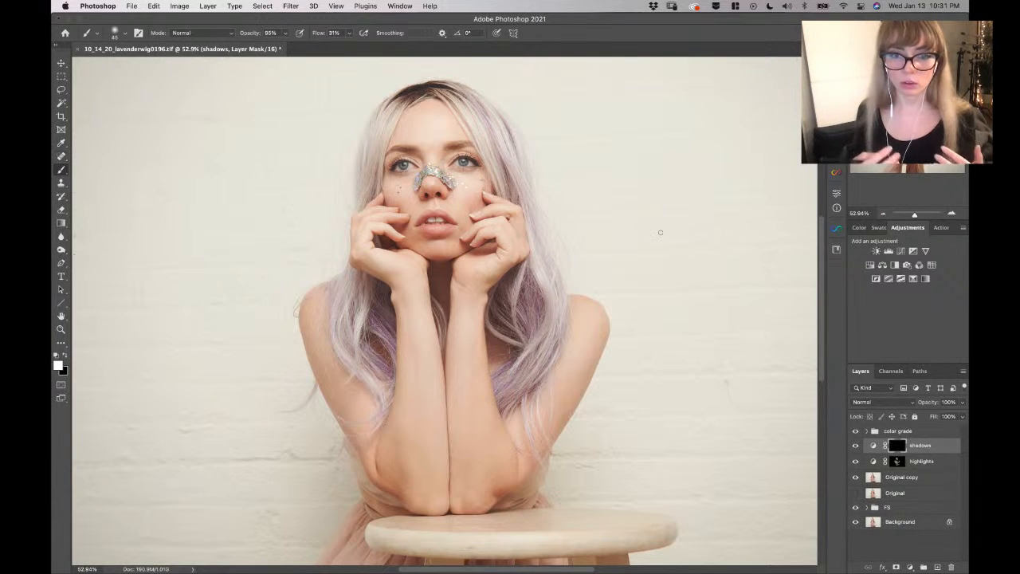
# Paint white with a soft brush at 31% flow on the shadows mask over the neck shadow below the chin
pyautogui.doubleClick(874, 447)
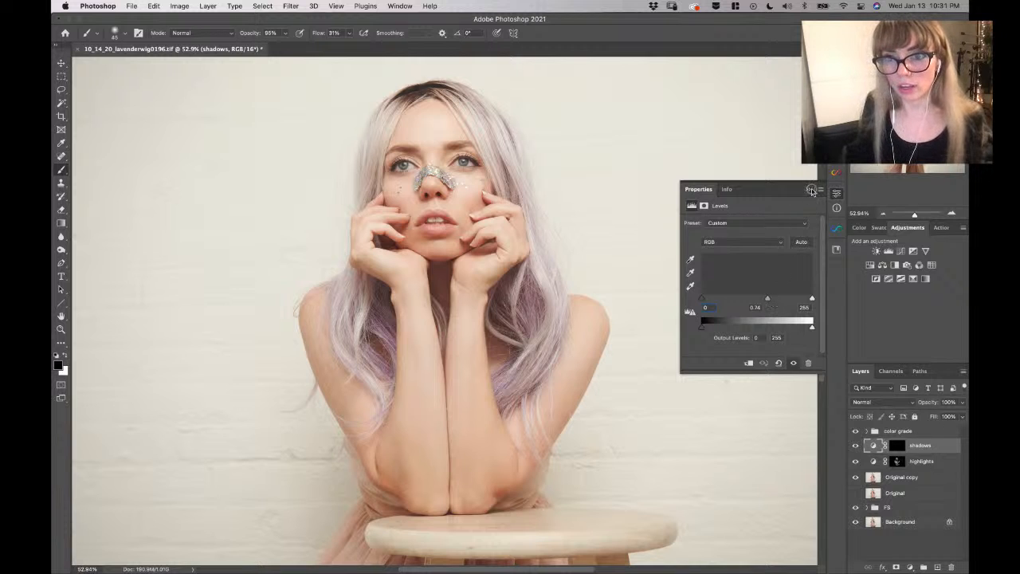
pyautogui.click(808, 189)
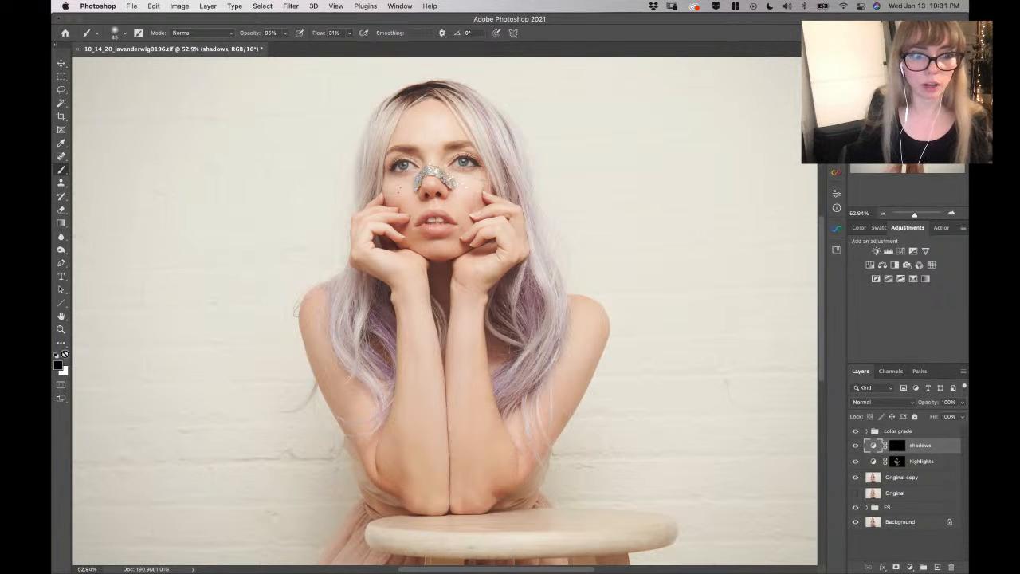
pyautogui.click(65, 356)
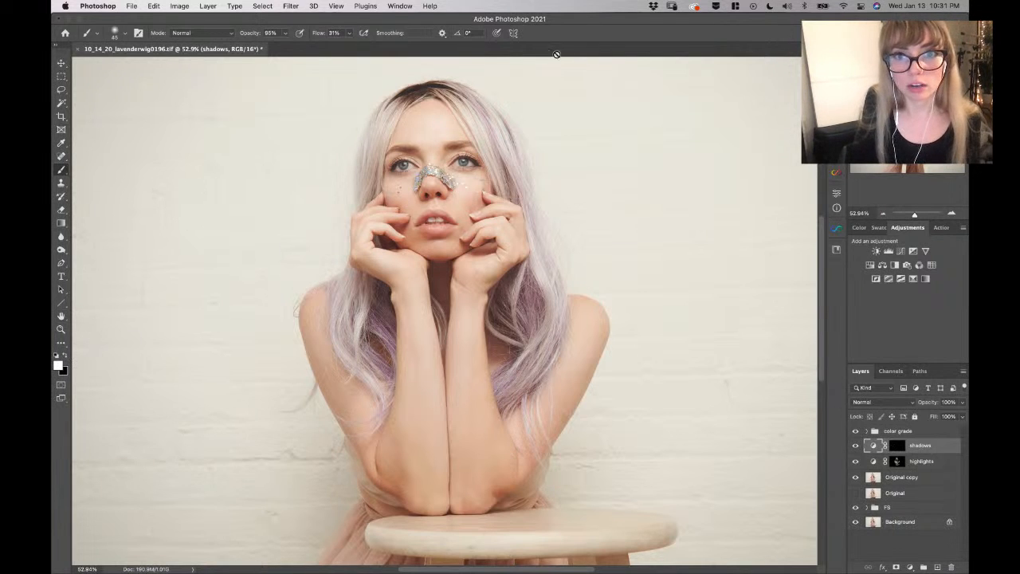
pyautogui.click(898, 446)
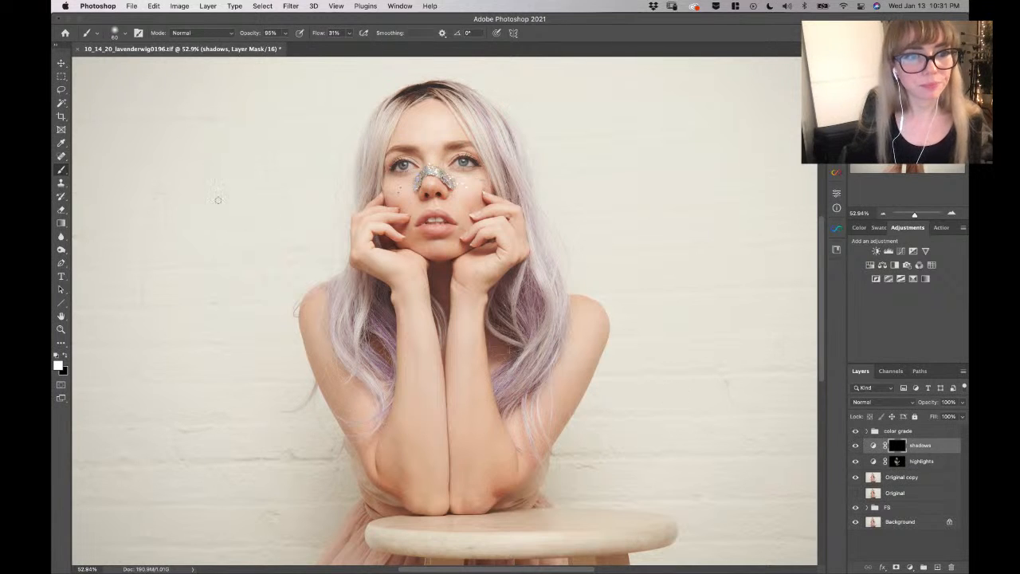
pyautogui.press('[')
pyautogui.press('[')
pyautogui.moveTo(433, 279)
pyautogui.mouseDown()
pyautogui.moveTo(409, 268)
pyautogui.moveTo(463, 273)
pyautogui.moveTo(443, 337)
pyautogui.moveTo(458, 345)
pyautogui.moveTo(441, 364)
pyautogui.mouseUp()
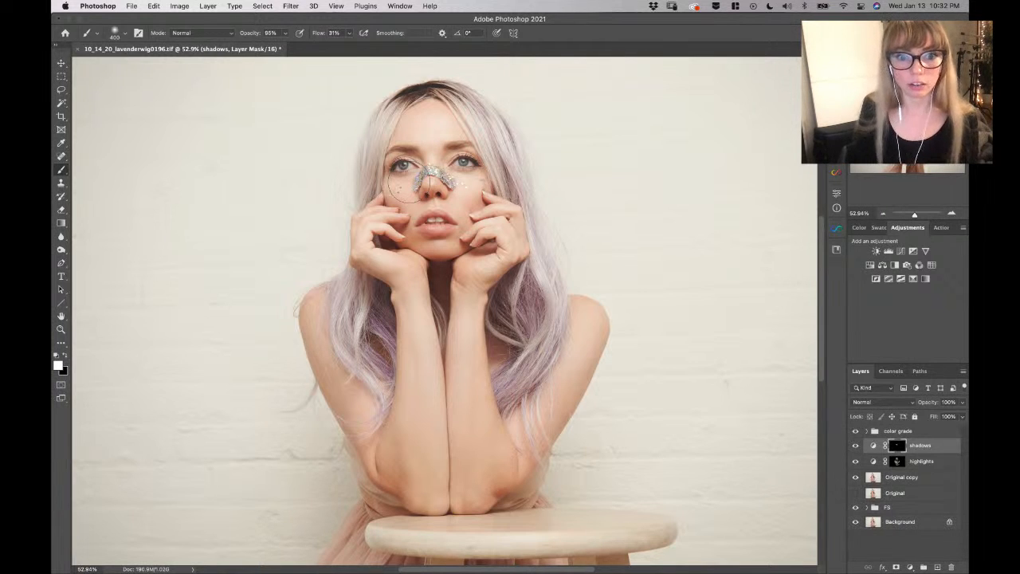
# Enlarge the brush and paint white on the shadows mask between the forearms, from the neck down to the elbows
pyautogui.press(']')
pyautogui.press(']')
pyautogui.moveTo(441, 293); pyautogui.dragTo(449, 487)
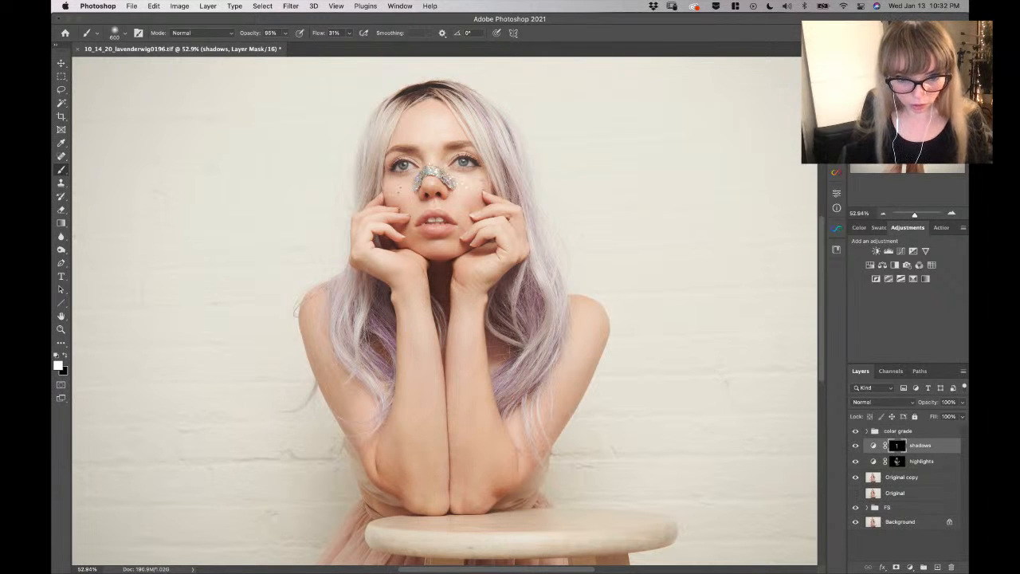
# Paint white on the shadows mask over the lower hair and both arms with a 600-pixel brush
pyautogui.press(']')
pyautogui.press(']')
pyautogui.press(']')
pyautogui.moveTo(526, 263)
pyautogui.mouseDown()
pyautogui.moveTo(494, 308)
pyautogui.moveTo(504, 472)
pyautogui.mouseUp()
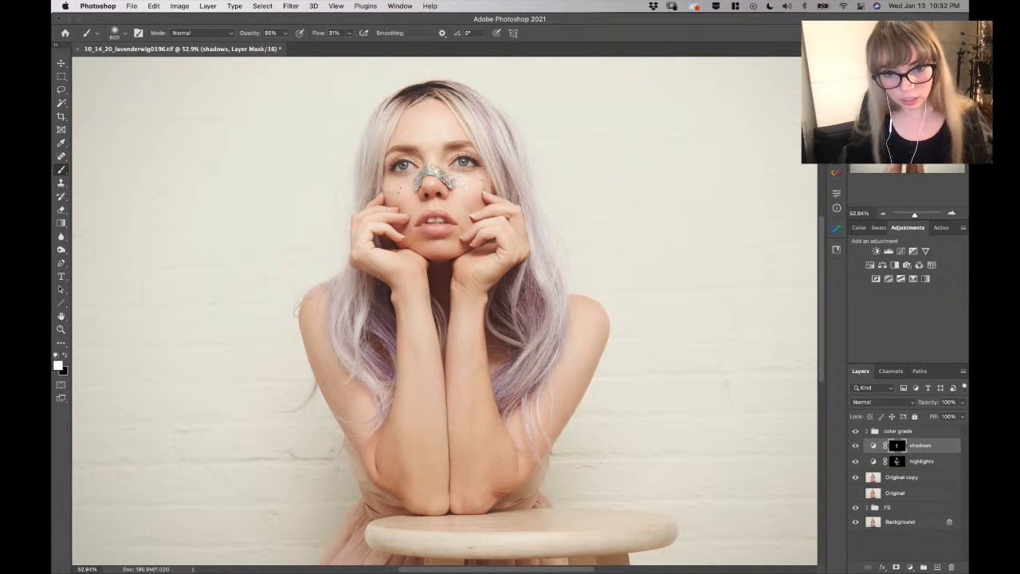
pyautogui.moveTo(526, 291)
pyautogui.mouseDown()
pyautogui.moveTo(511, 387)
pyautogui.moveTo(518, 402)
pyautogui.mouseUp()
pyautogui.moveTo(590, 353); pyautogui.dragTo(470, 498)
pyautogui.moveTo(307, 317)
pyautogui.mouseDown()
pyautogui.moveTo(350, 414)
pyautogui.moveTo(377, 465)
pyautogui.mouseUp()
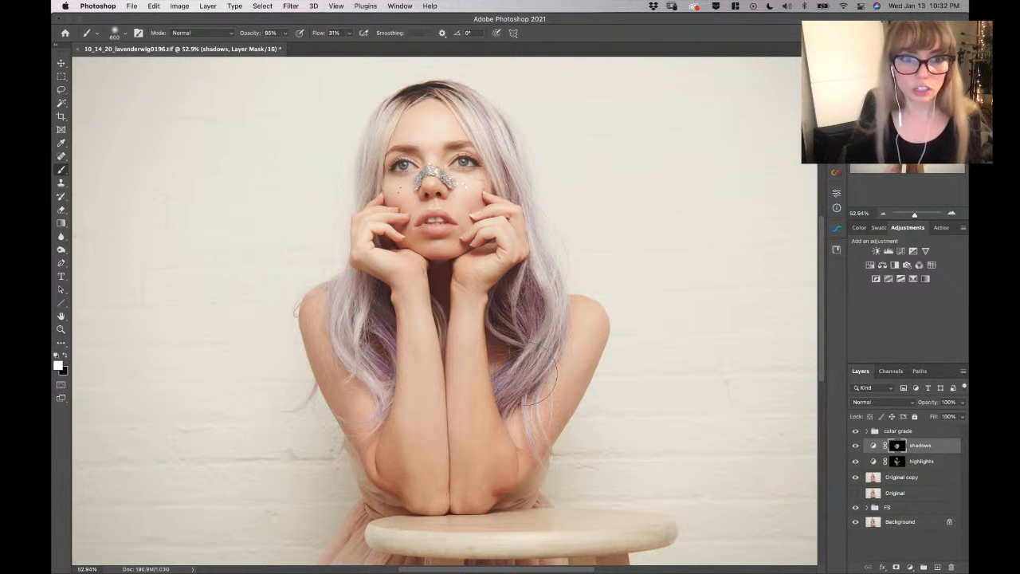
# Resize the brush to about 300 pixels and paint white on the shadows mask along the hairline and dark roots
pyautogui.press('[')
pyautogui.press('[')
pyautogui.press('[')
pyautogui.press('[')
pyautogui.press('[')
pyautogui.press('[')
pyautogui.press('[')
pyautogui.press('[')
pyautogui.press('[')
pyautogui.press('[')
pyautogui.press('[')
pyautogui.press('[')
pyautogui.press('[')
pyautogui.press('[')
pyautogui.press('[')
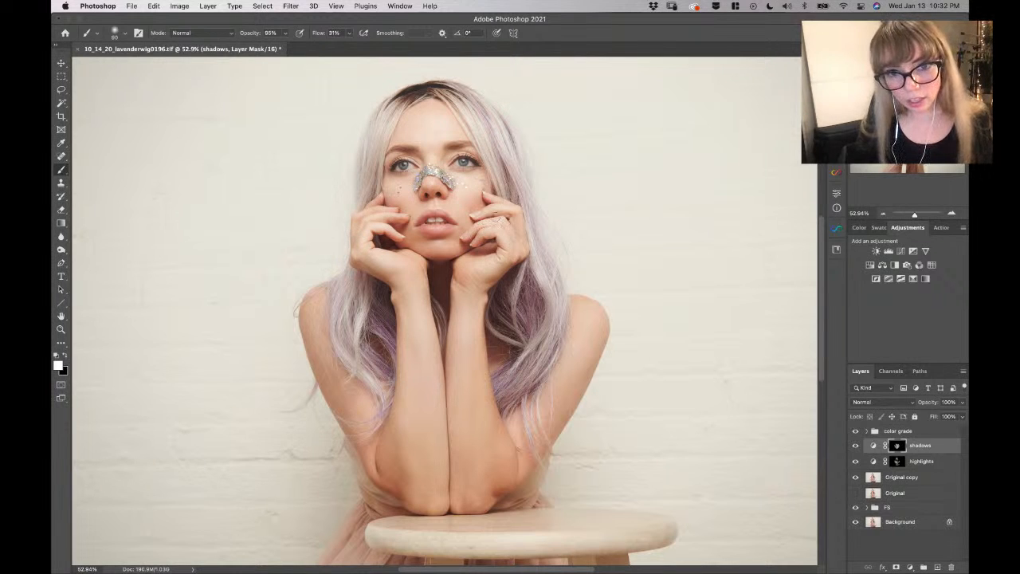
pyautogui.press(']')
pyautogui.press(']')
pyautogui.press(']')
pyautogui.press(']')
pyautogui.press(']')
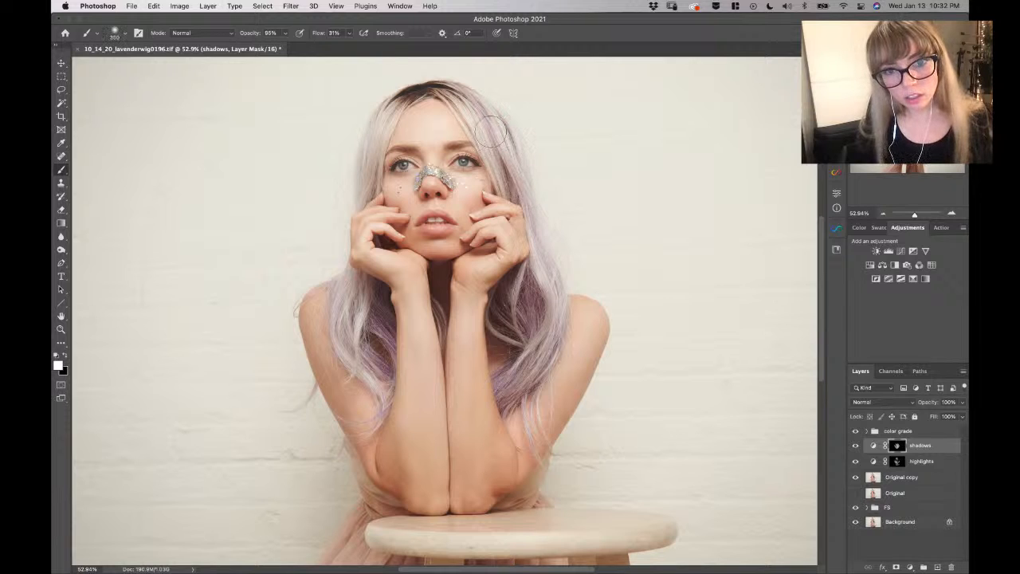
pyautogui.moveTo(398, 132)
pyautogui.mouseDown()
pyautogui.moveTo(368, 195)
pyautogui.moveTo(447, 90)
pyautogui.mouseUp()
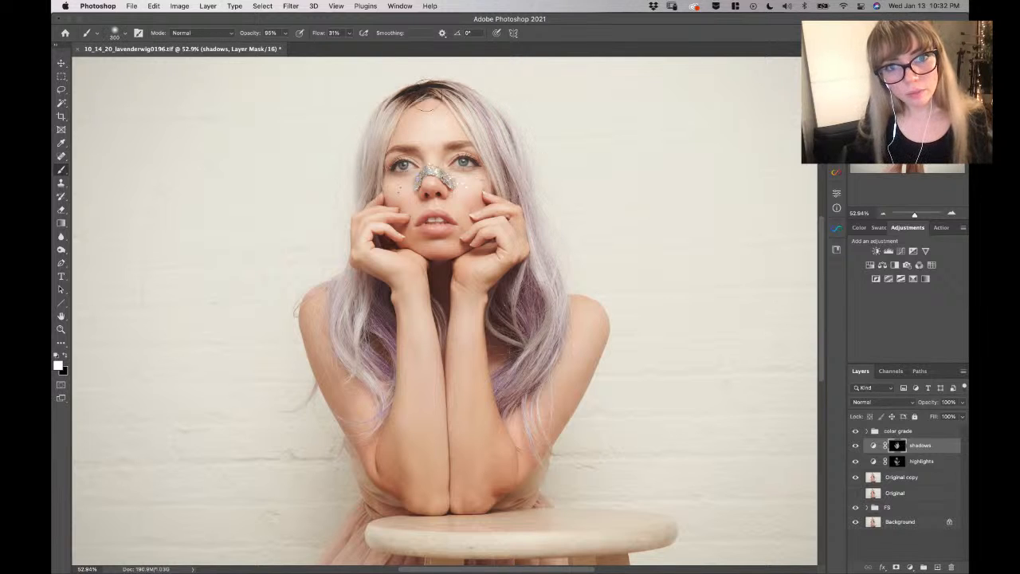
# Reduce the brush to 175 pixels and lower its flow to 14%
pyautogui.press('[')
pyautogui.press('[')
pyautogui.press('[')
pyautogui.press('[')
pyautogui.press('[')
pyautogui.press('[')
pyautogui.press(']')
pyautogui.press(']')
pyautogui.press(']')
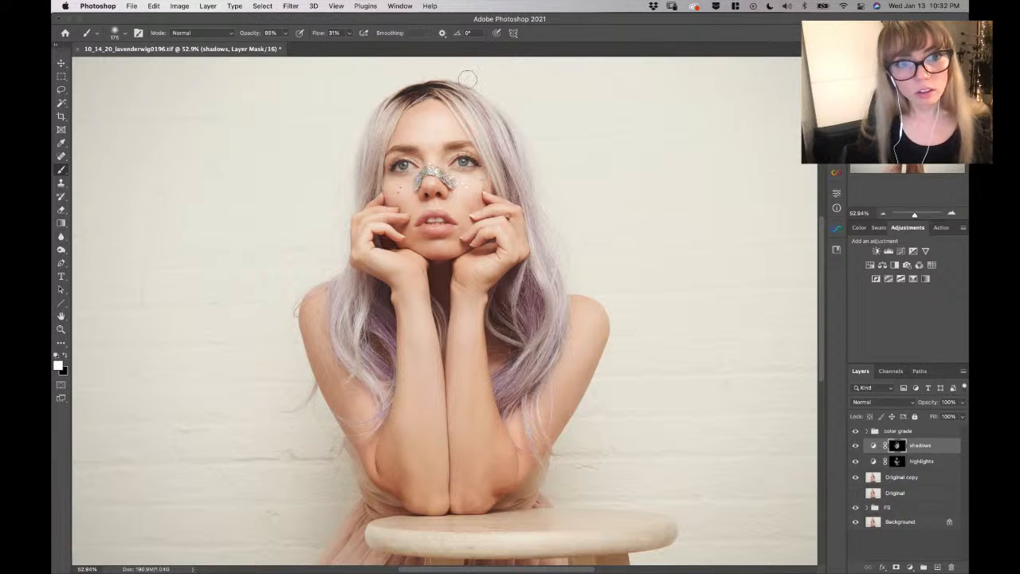
pyautogui.moveTo(319, 36); pyautogui.dragTo(307, 37)
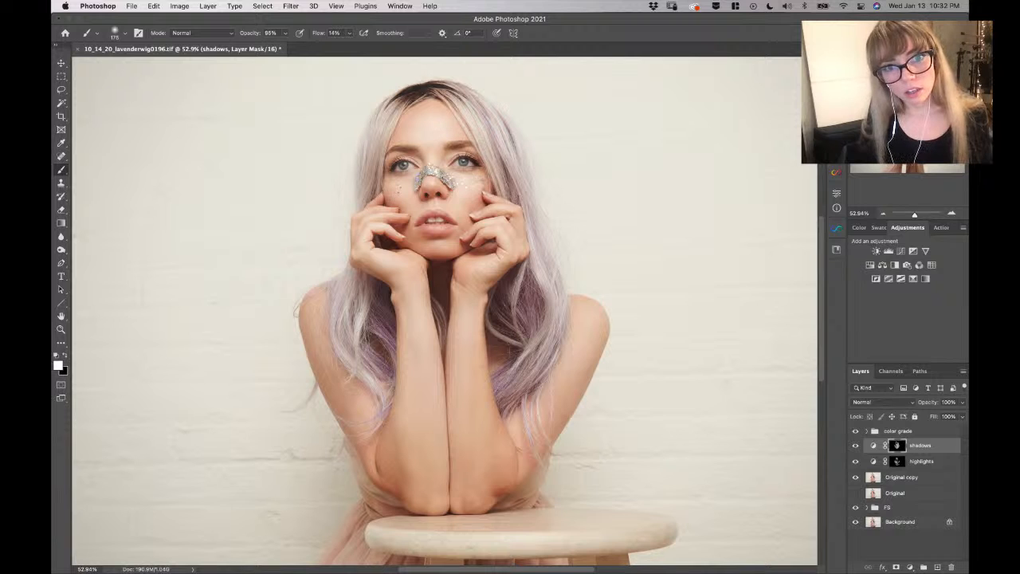
# Enlarge the brush to about 900 pixels for broad, soft shading on the shadows mask
pyautogui.press(']')
pyautogui.press(']')
pyautogui.press(']')
pyautogui.press(']')
pyautogui.press(']')
pyautogui.press(']')
pyautogui.press(']')
pyautogui.press(']')
pyautogui.press(']')
pyautogui.press(']')
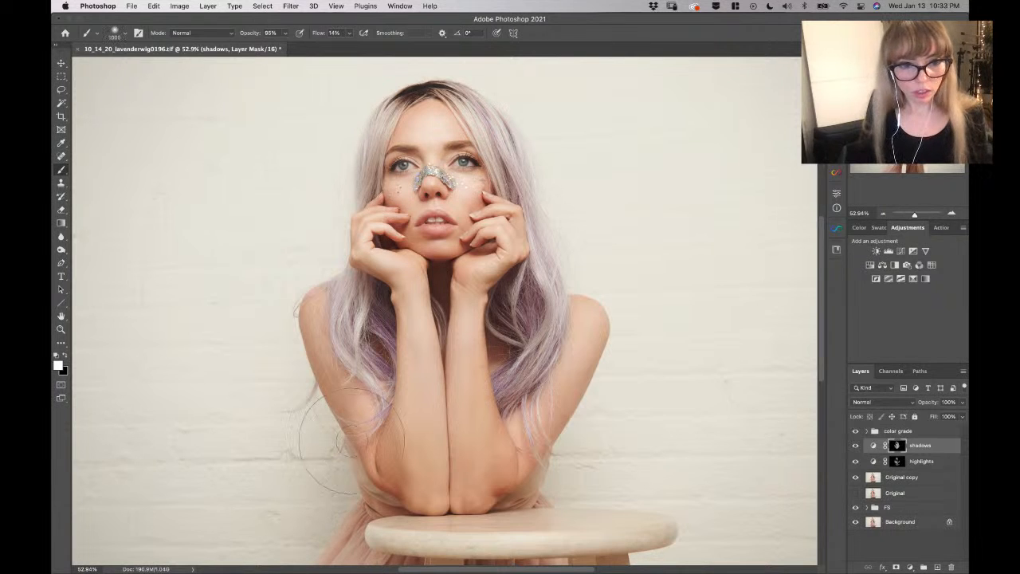
pyautogui.press(']')
pyautogui.press(']')
pyautogui.press(']')
pyautogui.press(']')
pyautogui.press(']')
pyautogui.press(']')
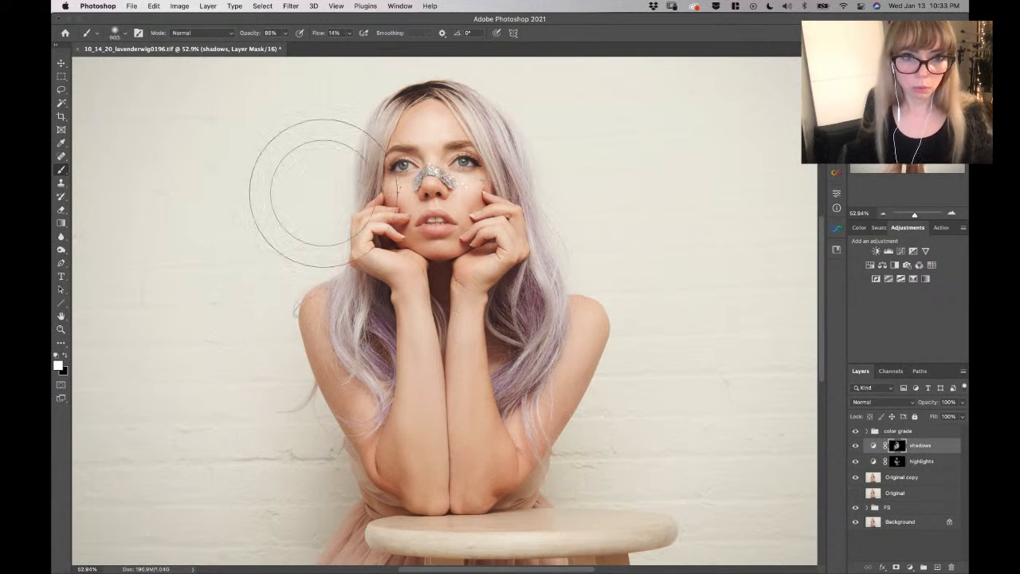
# Shrink the brush to under 100 pixels for detailed shading of the face on the shadows mask
pyautogui.press('z')
pyautogui.moveTo(360, 180)
pyautogui.mouseDown()
pyautogui.moveTo(375, 180)
pyautogui.moveTo(330, 183)
pyautogui.moveTo(372, 180)
pyautogui.mouseUp()
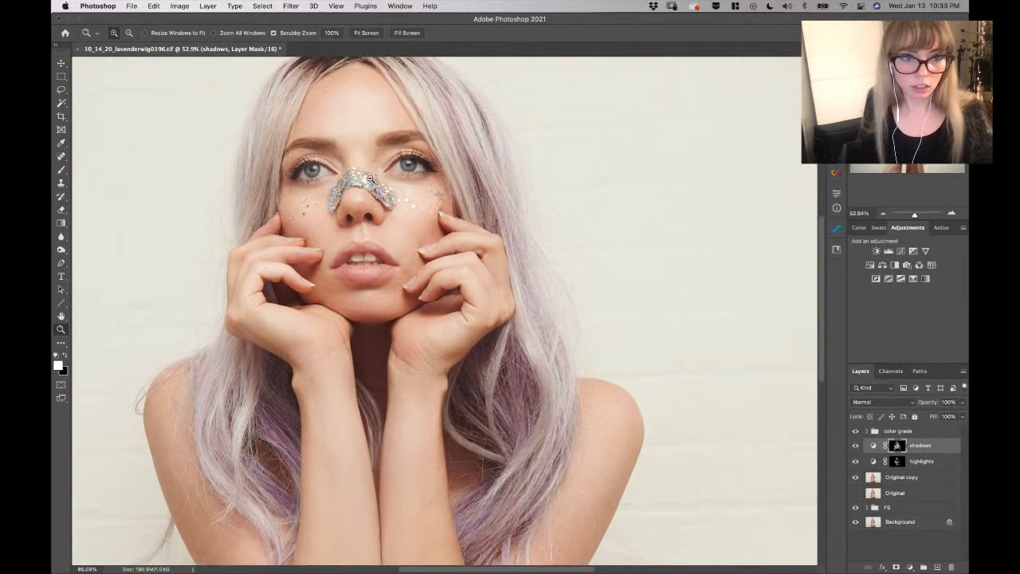
pyautogui.press('b')
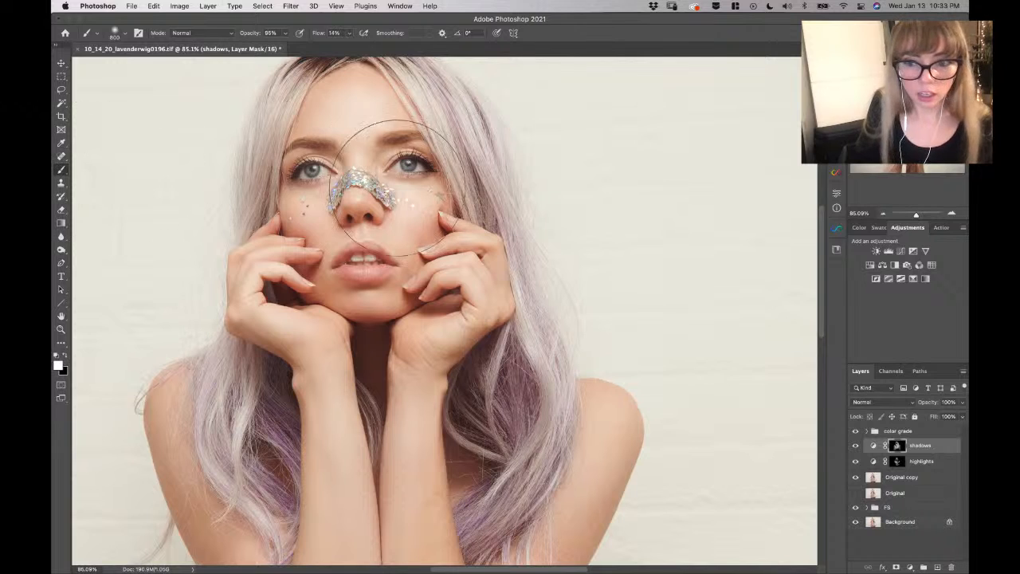
pyautogui.press('[')
pyautogui.press('[')
pyautogui.press('[')
pyautogui.press('[')
pyautogui.press('[')
pyautogui.press('[')
pyautogui.press('[')
pyautogui.press('[')
pyautogui.press('[')
pyautogui.press('[')
pyautogui.press('[')
pyautogui.press('[')
pyautogui.press('[')
pyautogui.press(']')
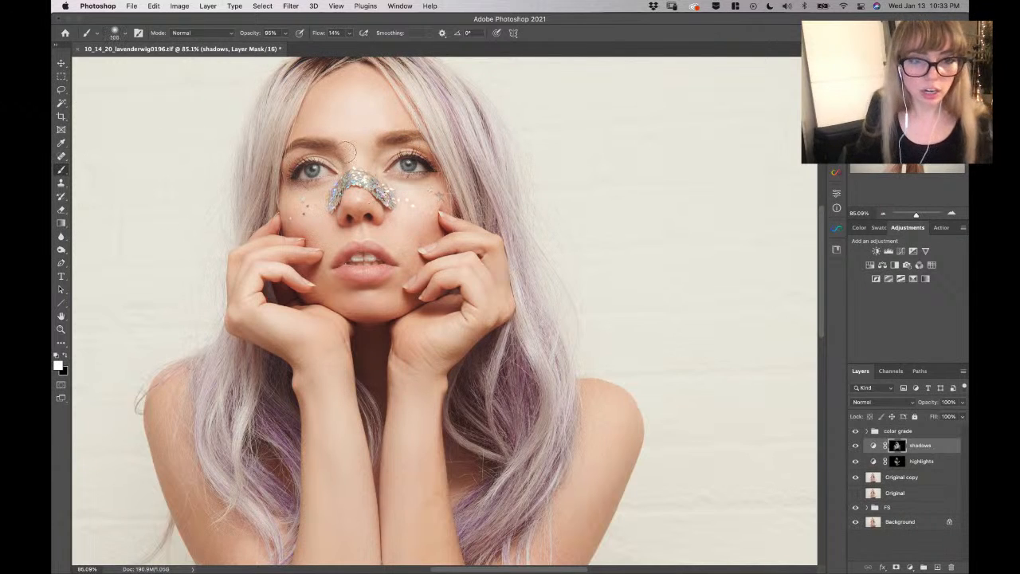
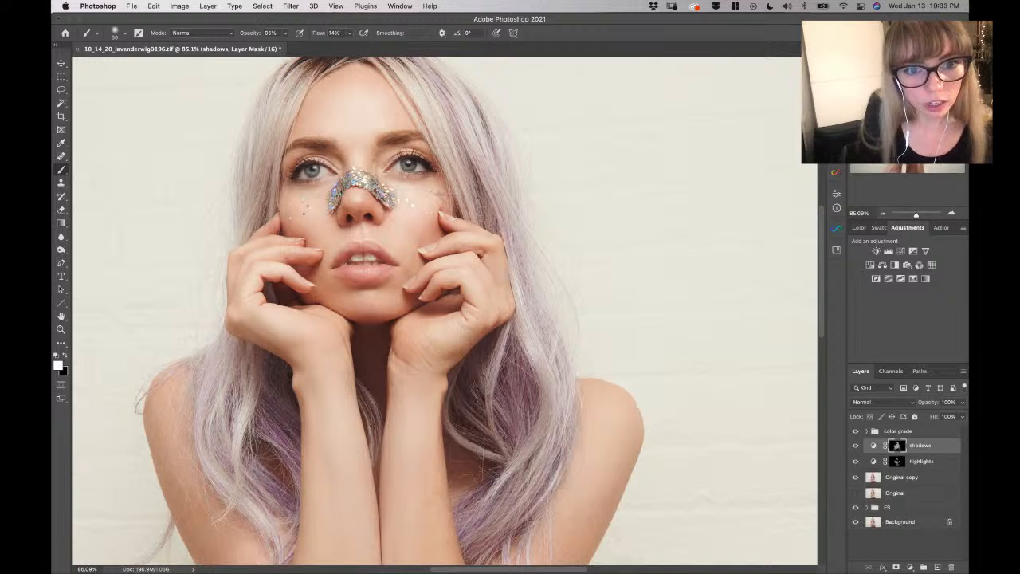
pyautogui.press('[')
pyautogui.press('[')
pyautogui.press('[')
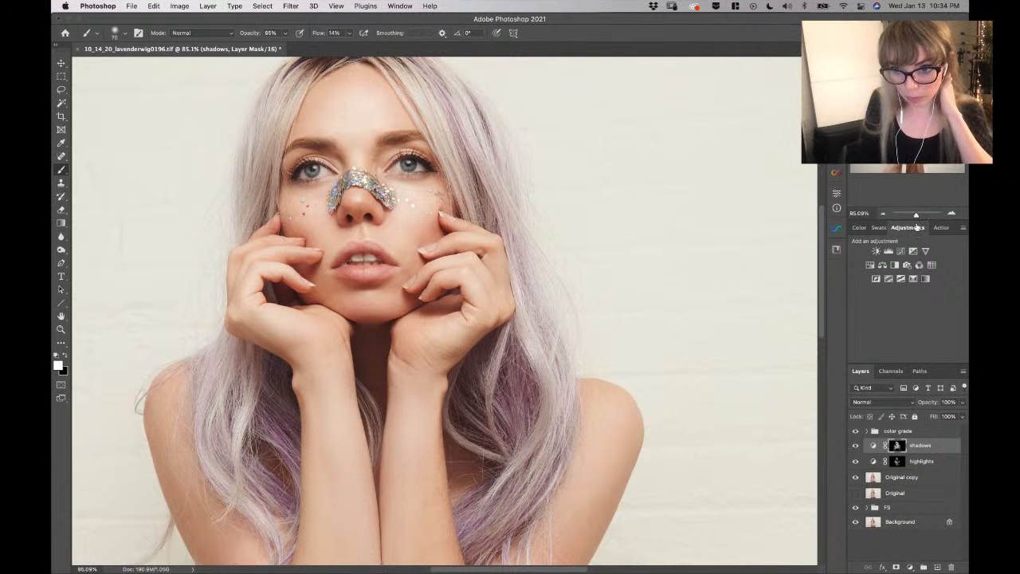
# Compare the whole image with the shadows layer hidden and shown
pyautogui.moveTo(912, 216); pyautogui.dragTo(914, 215)
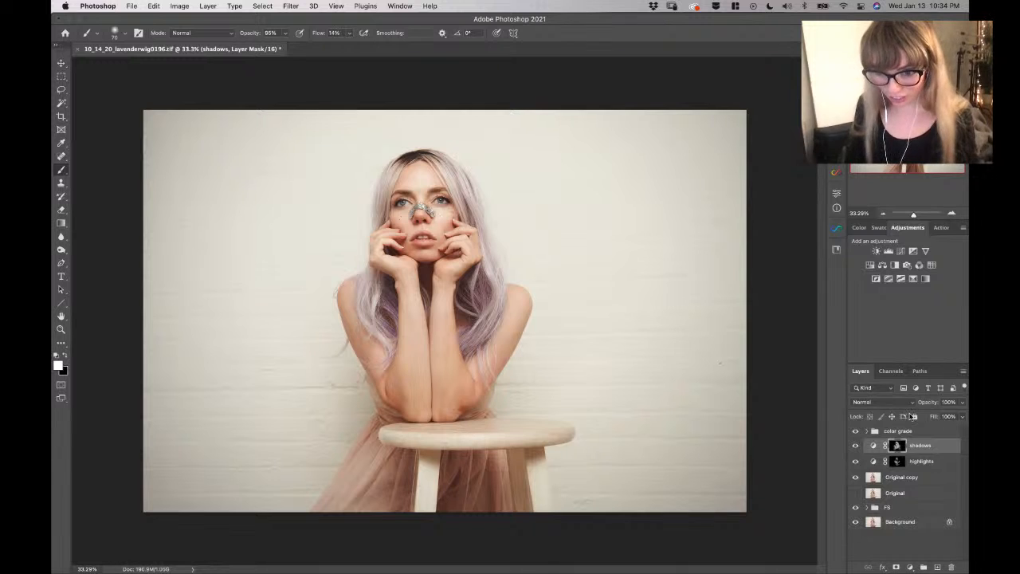
pyautogui.click(855, 446)
pyautogui.click(855, 452)
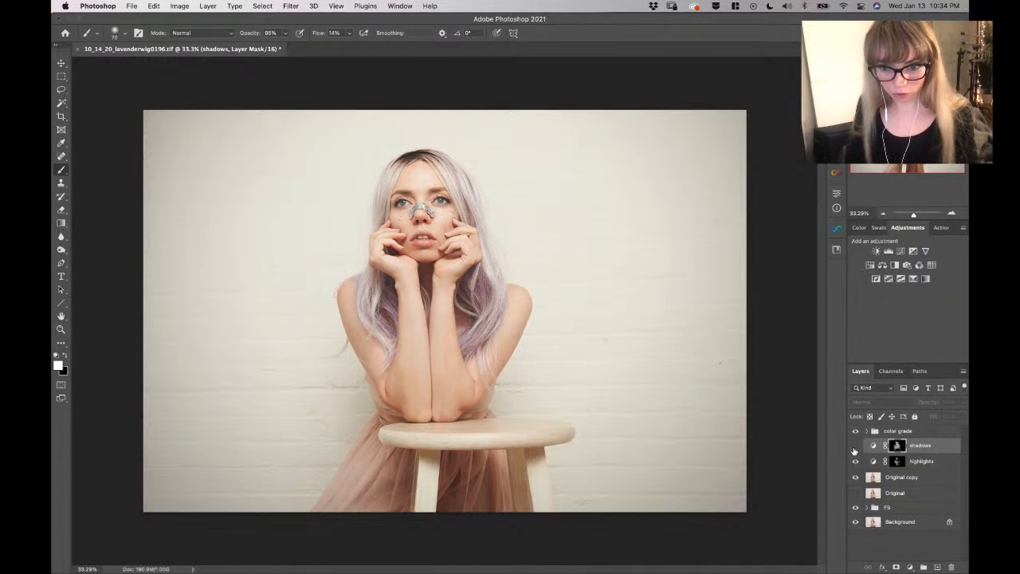
pyautogui.click(855, 447)
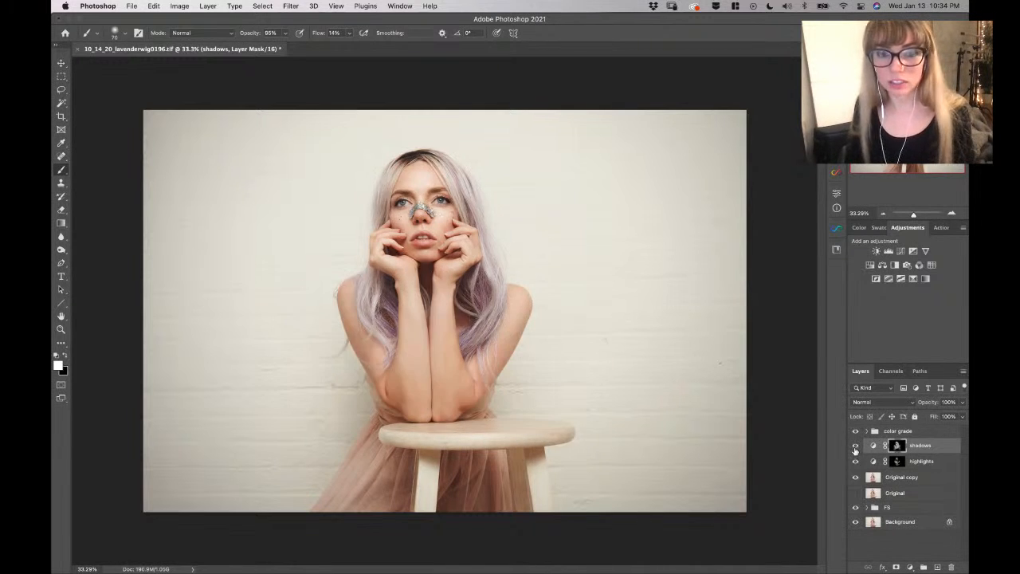
# Lower the shadows layer's opacity to 43%, comparing the image with and without the layer
pyautogui.moveTo(929, 405)
pyautogui.mouseDown()
pyautogui.moveTo(914, 405)
pyautogui.moveTo(924, 408)
pyautogui.mouseUp()
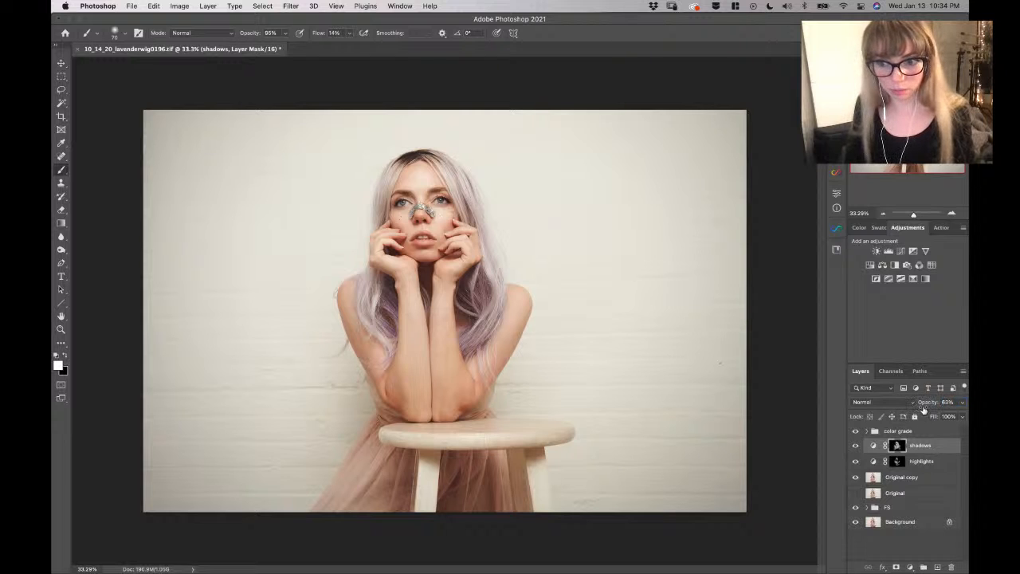
pyautogui.click(856, 447)
pyautogui.click(856, 446)
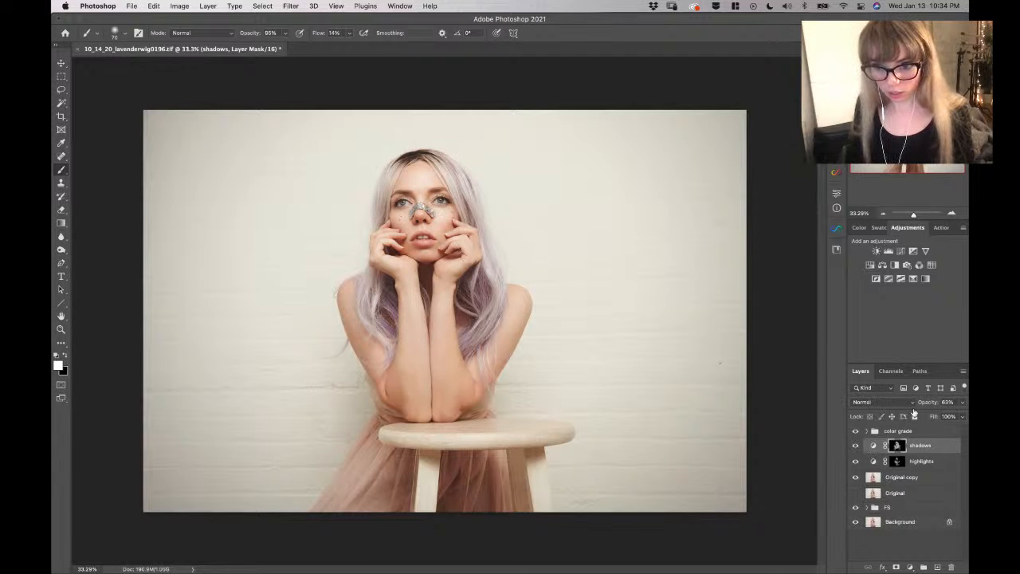
pyautogui.moveTo(928, 404); pyautogui.dragTo(921, 407)
# Compare the image with and without the highlights layer and lower that layer's opacity to 67%
pyautogui.click(856, 463)
pyautogui.click(853, 462)
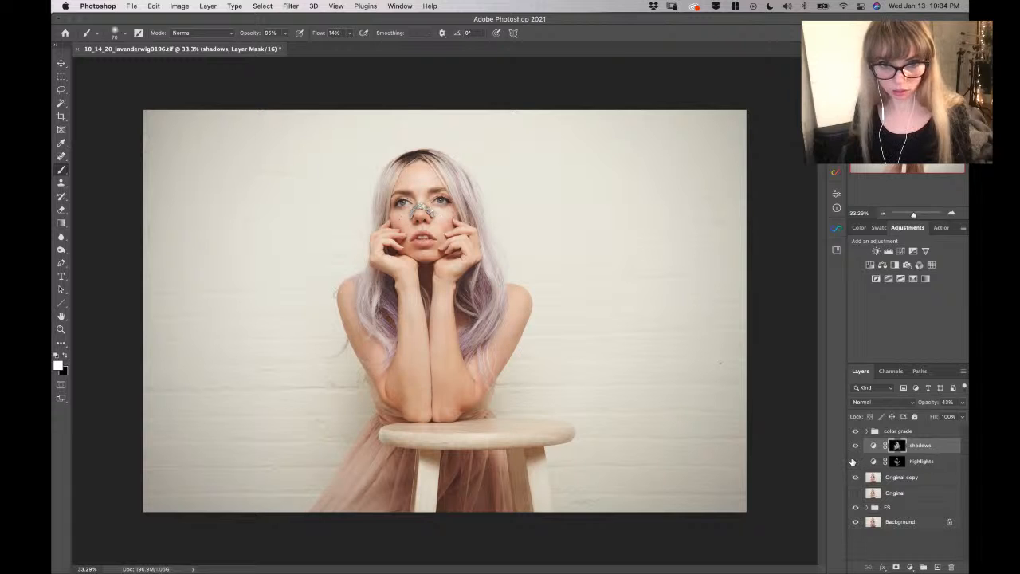
pyautogui.click(856, 461)
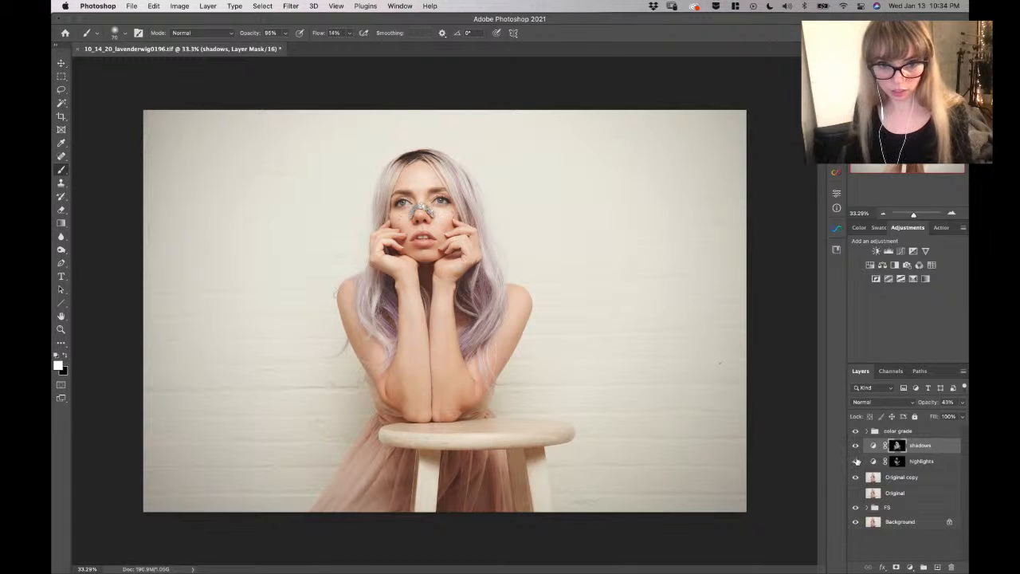
pyautogui.click(938, 460)
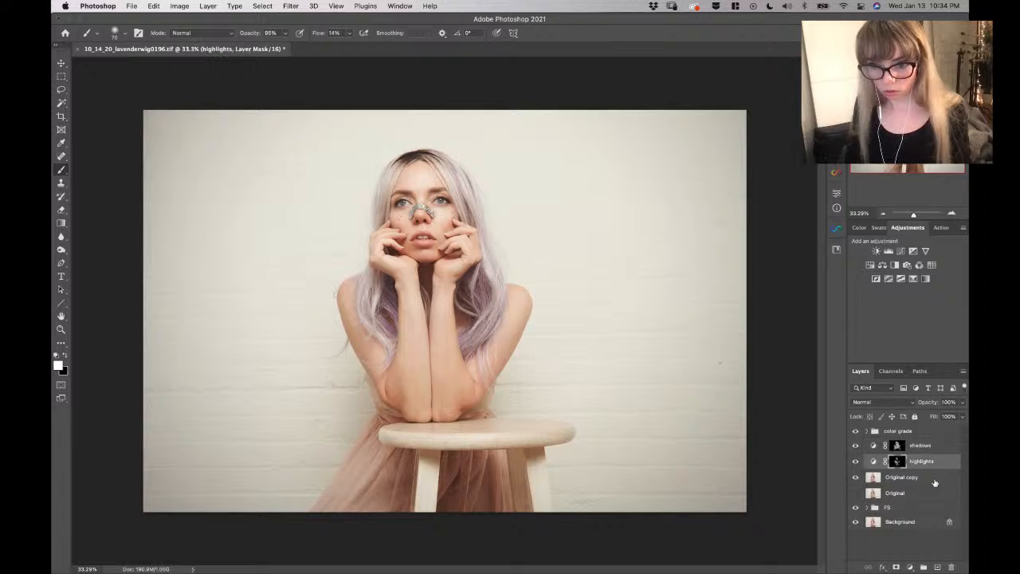
pyautogui.moveTo(931, 404); pyautogui.dragTo(928, 404)
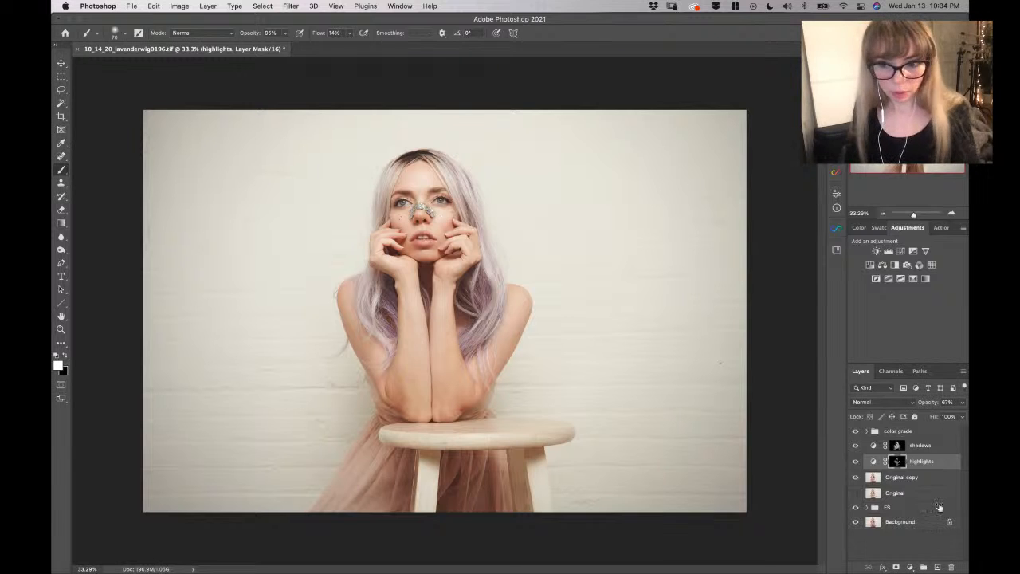
# Group the shadows and highlights layers and name the group "dodge n burn"
pyautogui.keyDown('shift'); pyautogui.click(929, 446); pyautogui.keyUp('shift')
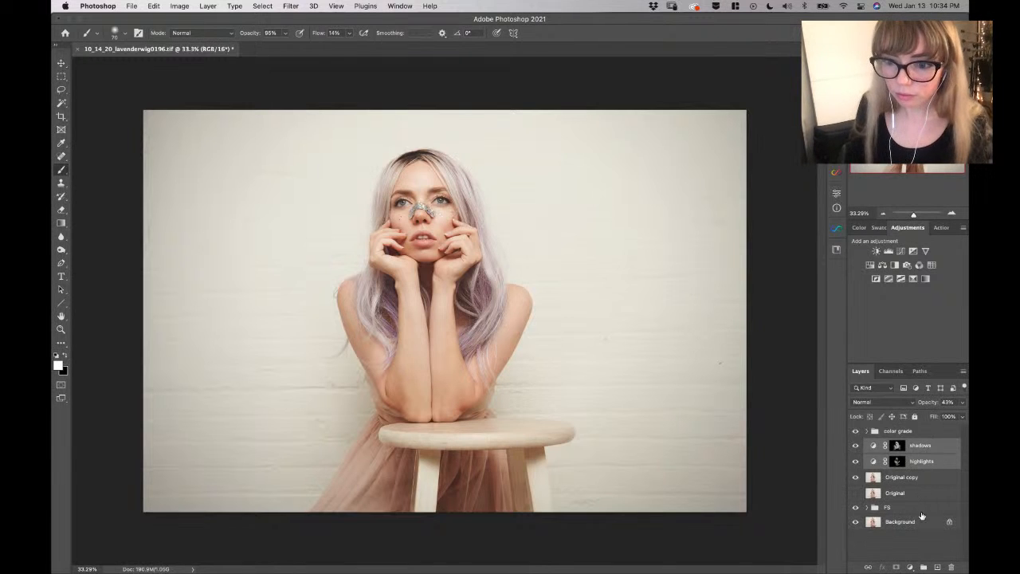
pyautogui.click(923, 566)
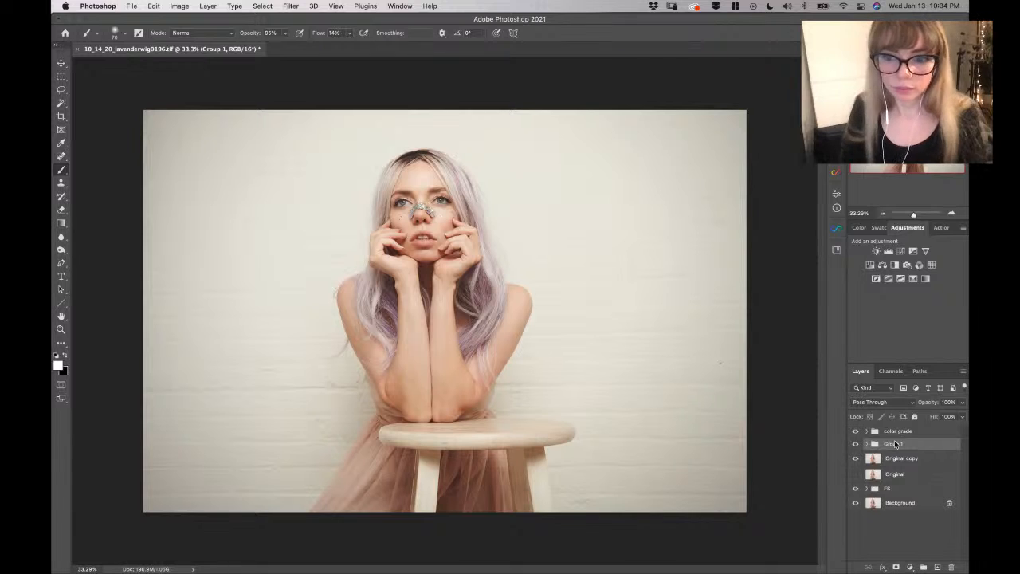
pyautogui.doubleClick(896, 444)
pyautogui.write('dodge n burn')
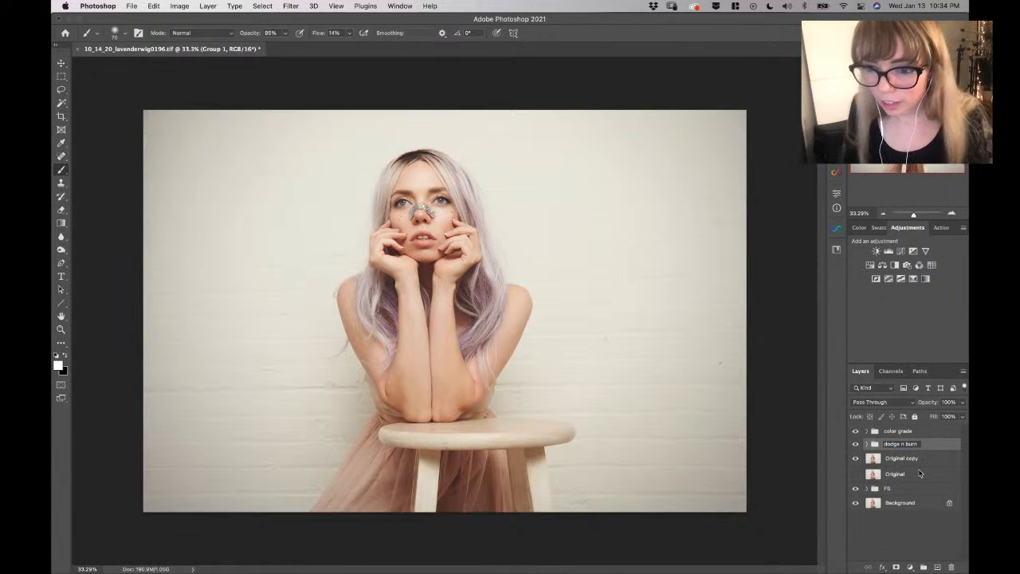
pyautogui.press('Return')
# Compare the whole image with the dodge n burn group hidden and shown
pyautogui.click(856, 445)
pyautogui.click(856, 444)
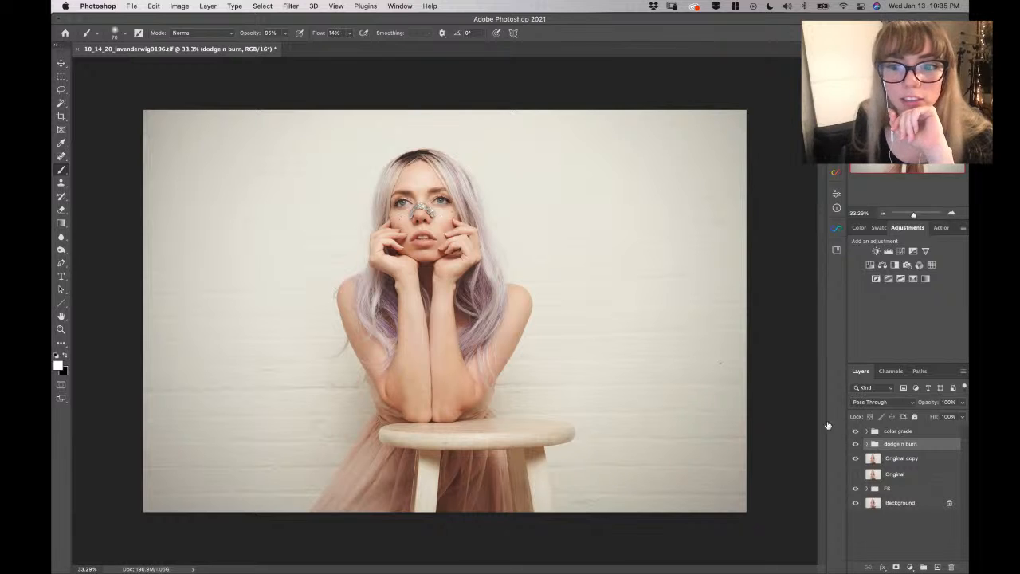
pyautogui.click(856, 444)
pyautogui.click(856, 445)
pyautogui.click(855, 444)
pyautogui.click(855, 444)
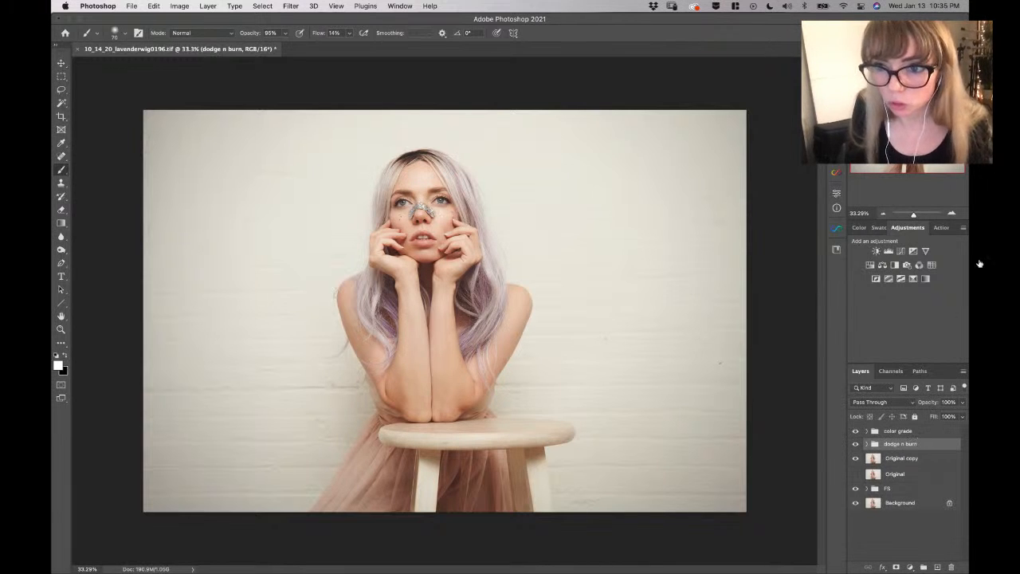
# Add a brightening Levels layer above the dodge n burn group with midtones at 1.19 and invert its mask to black
pyautogui.click(888, 251)
pyautogui.moveTo(756, 298); pyautogui.dragTo(749, 298)
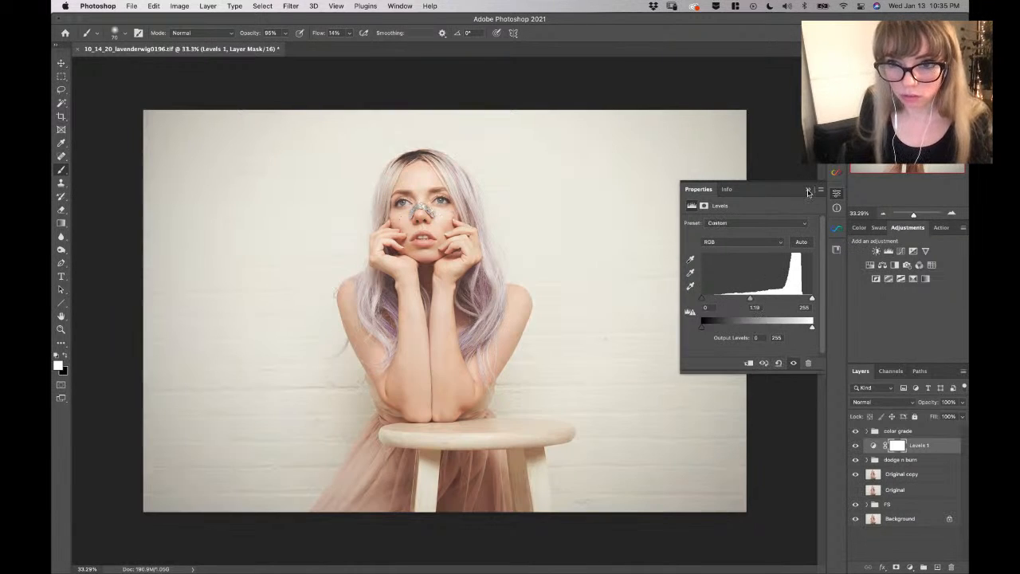
pyautogui.click(808, 191)
pyautogui.press('super+i')
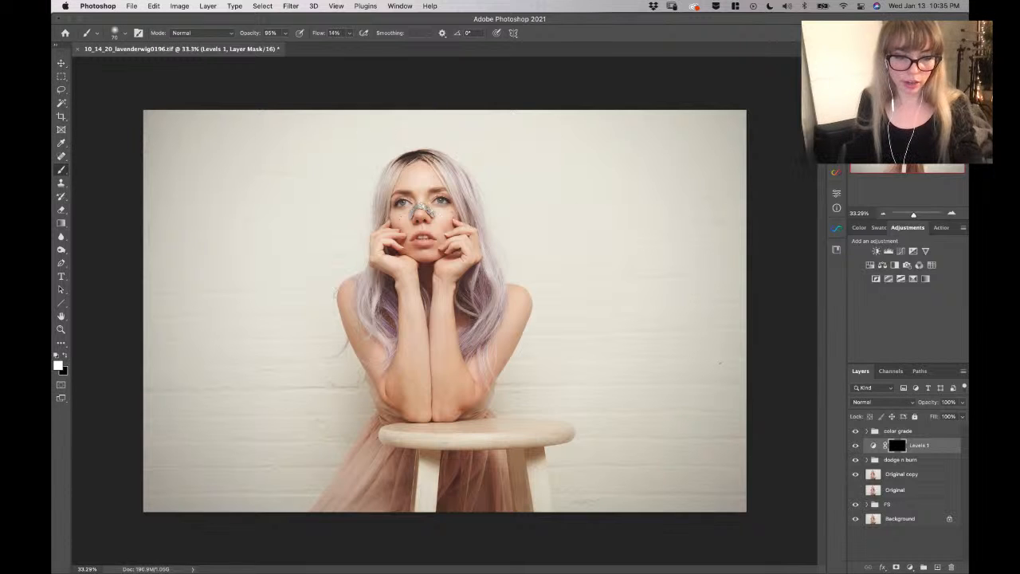
# Set up a small brush of 40 pixels with 30% flow for close-up painting on the face in the new Levels mask
pyautogui.press('z')
pyautogui.moveTo(408, 196); pyautogui.dragTo(466, 185)
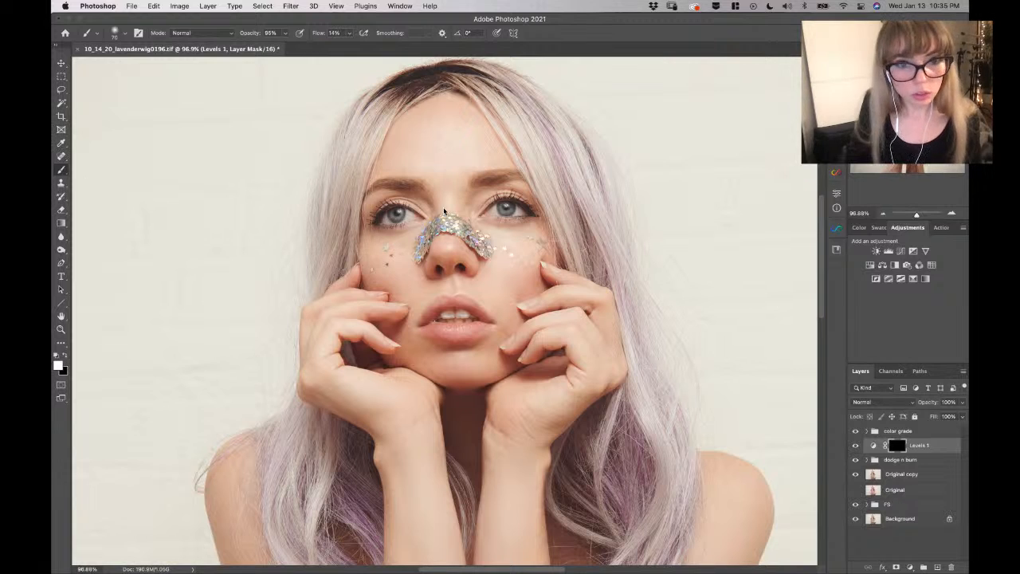
pyautogui.press(']')
pyautogui.press(']')
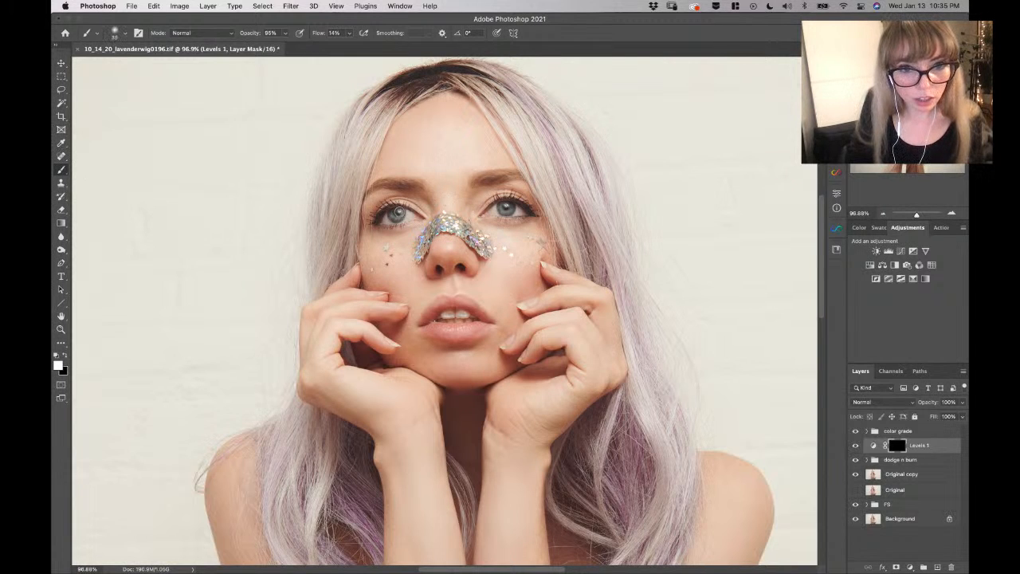
pyautogui.press('[')
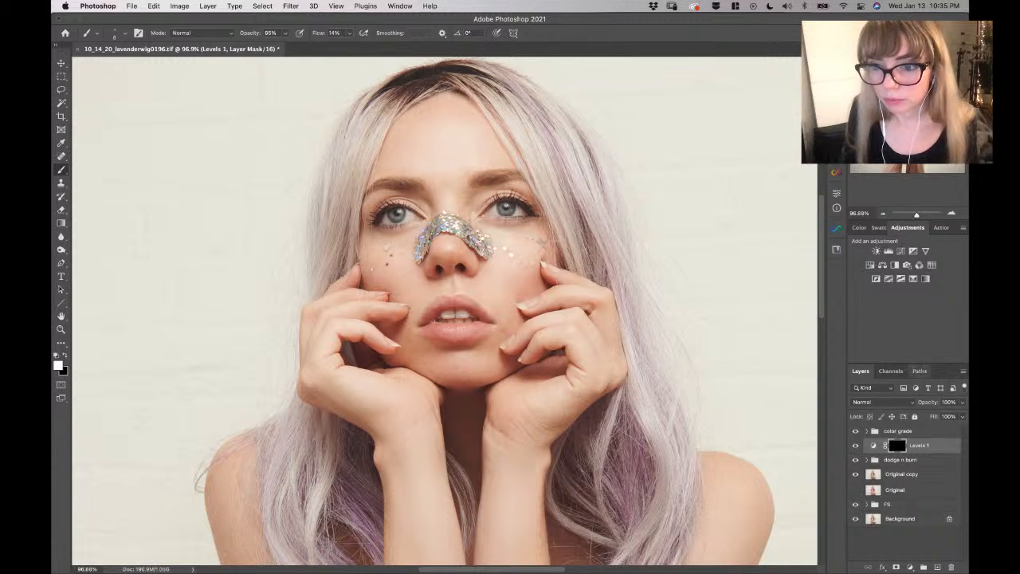
pyautogui.moveTo(314, 34); pyautogui.dragTo(323, 34)
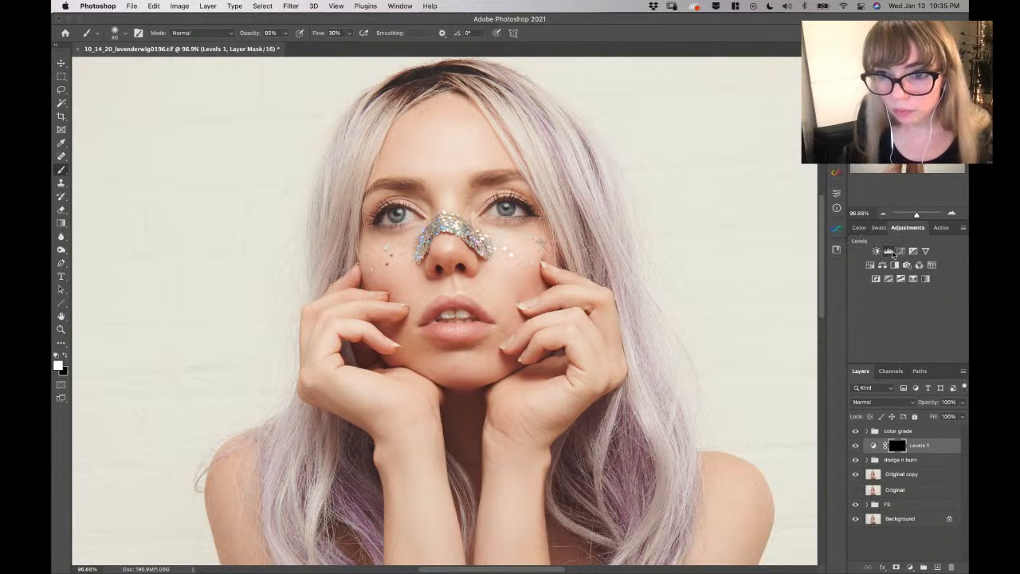
# Add a second, darkening Levels layer with midtones at 0.81 and invert its mask to black
pyautogui.click(889, 250)
pyautogui.moveTo(763, 299); pyautogui.dragTo(766, 299)
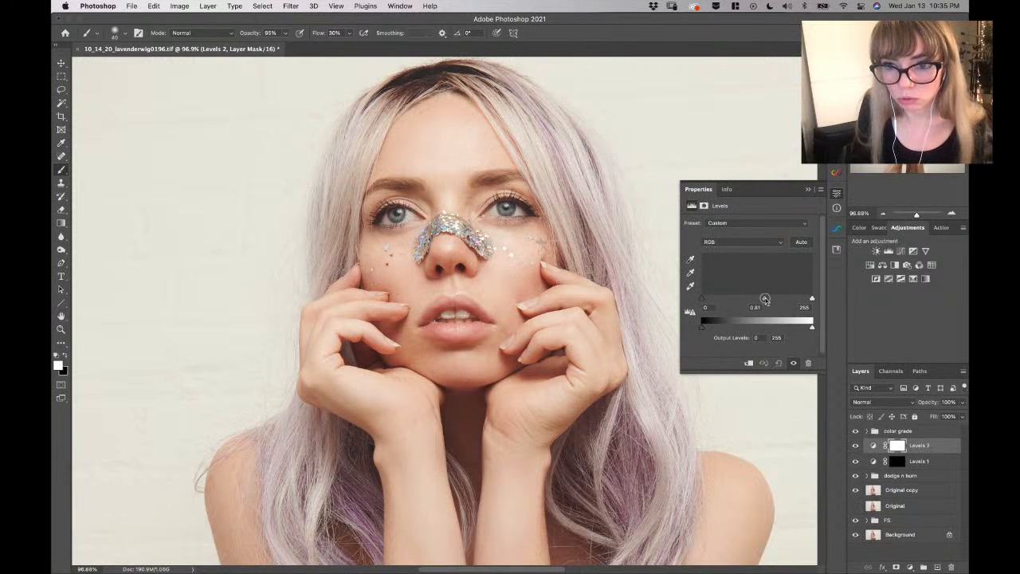
pyautogui.click(809, 191)
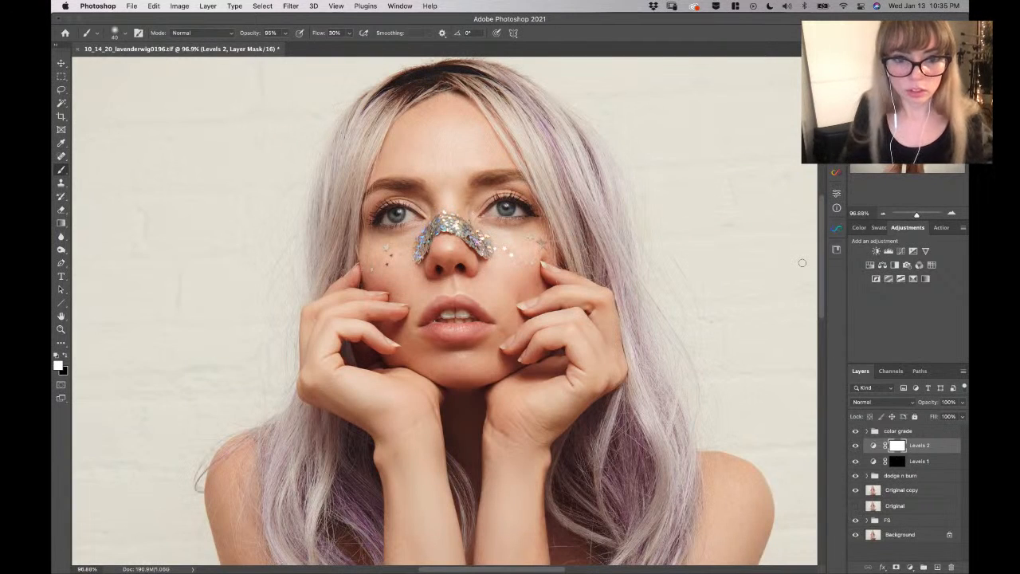
pyautogui.press('super+i')
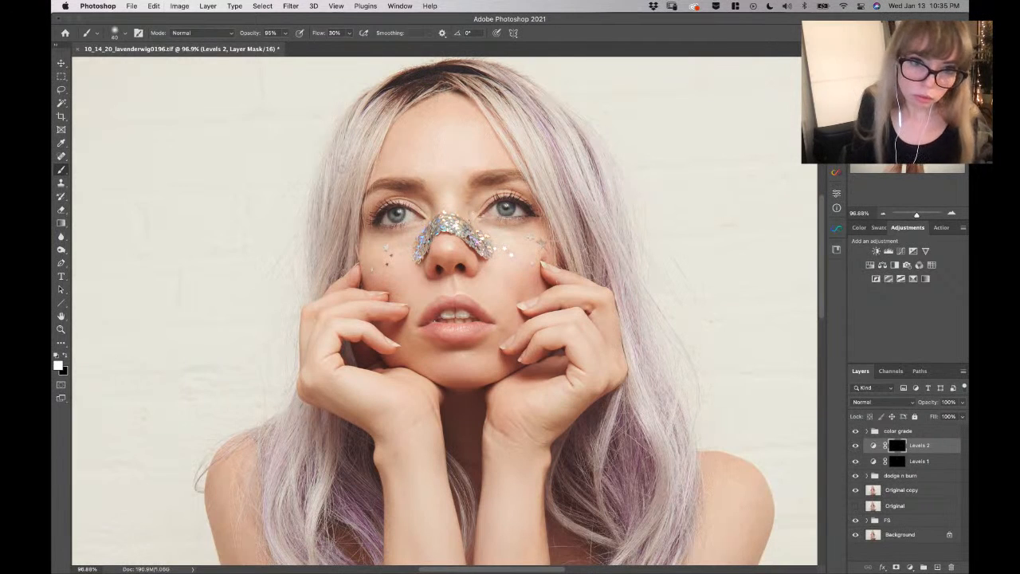
# Adjust the brush size for facial details on the darkening Levels mask and switch the painting color to black with a larger brush
pyautogui.press('[')
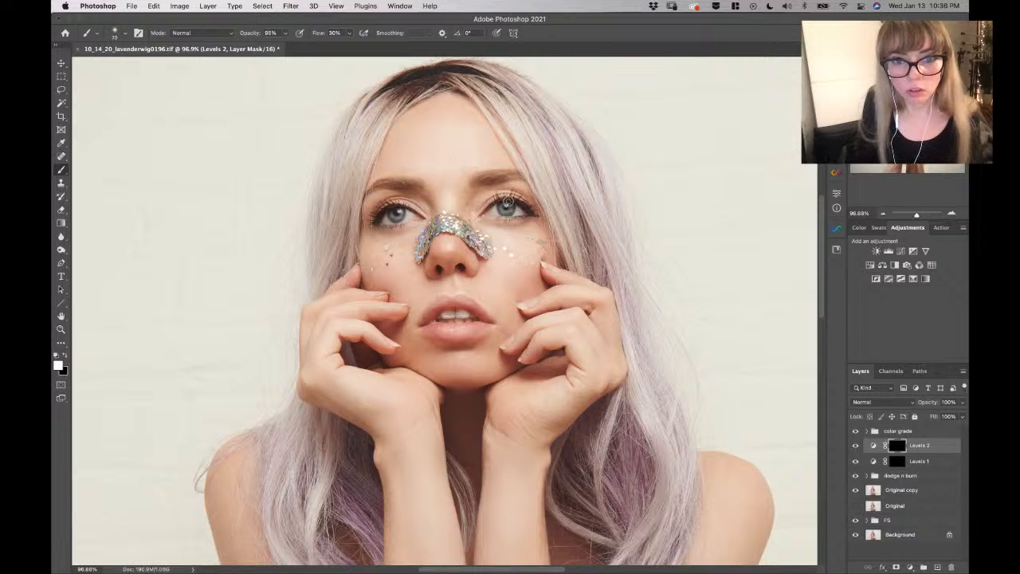
pyautogui.press(']')
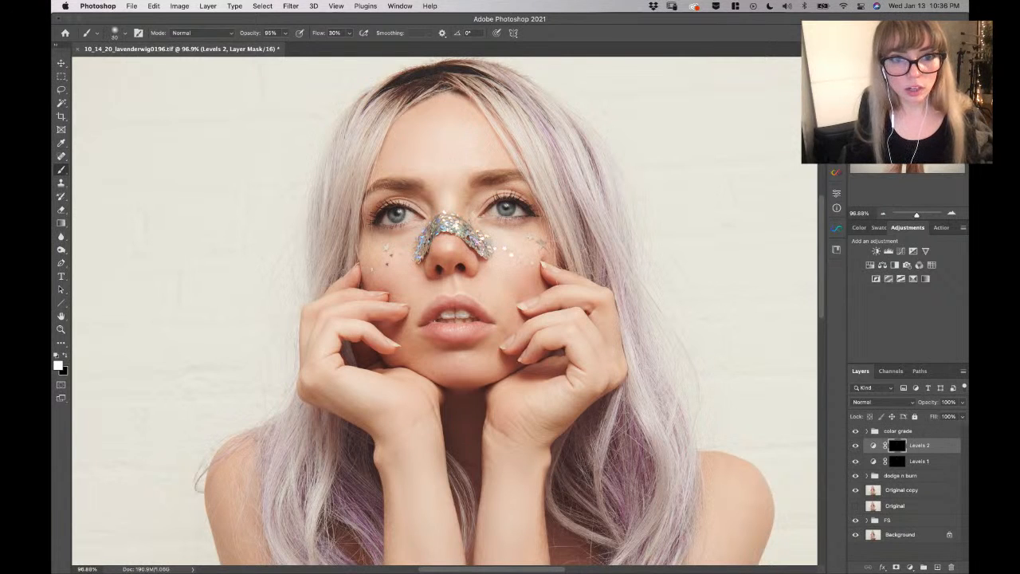
pyautogui.press('[')
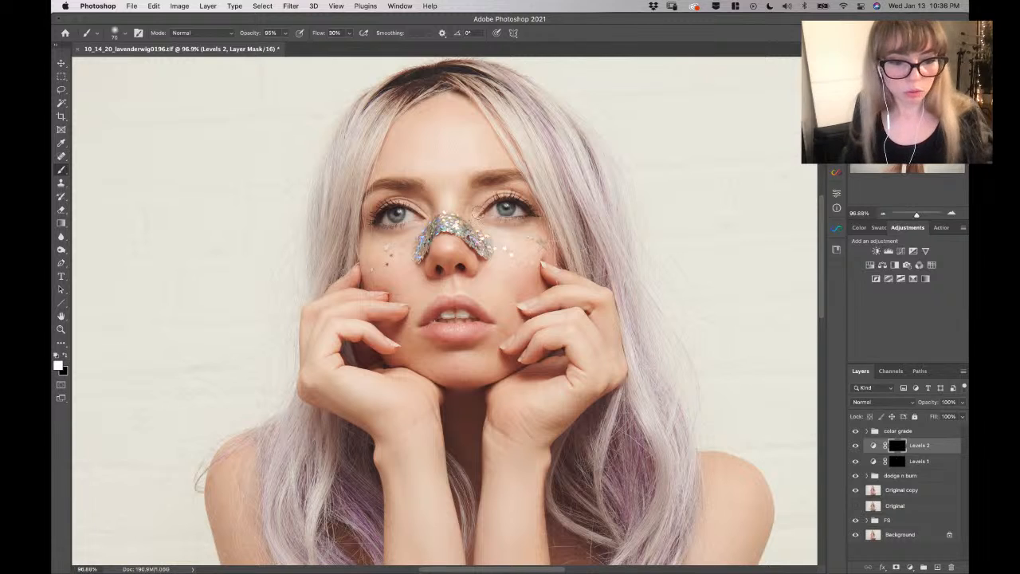
pyautogui.press('x')
pyautogui.press(']')
pyautogui.press(']')
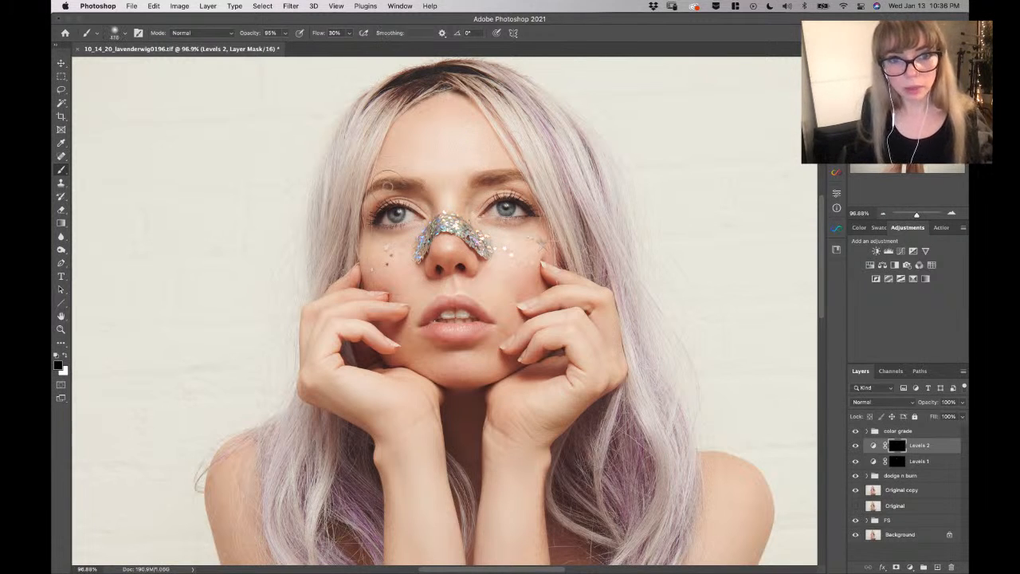
# Group the two new Levels layers and compare the whole image with and without the group
pyautogui.moveTo(916, 215); pyautogui.dragTo(914, 216)
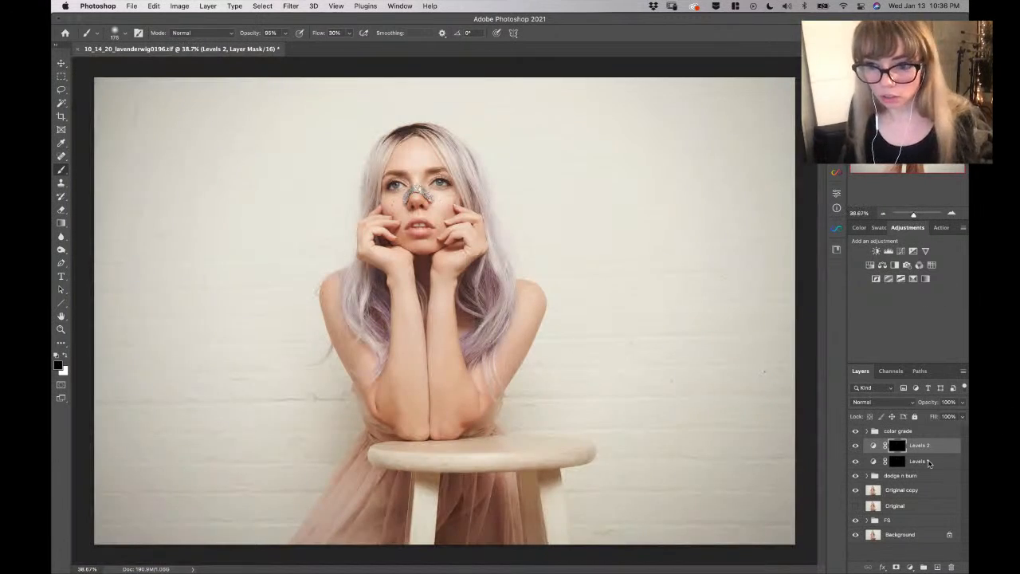
pyautogui.keyDown('shift'); pyautogui.click(929, 462); pyautogui.keyUp('shift')
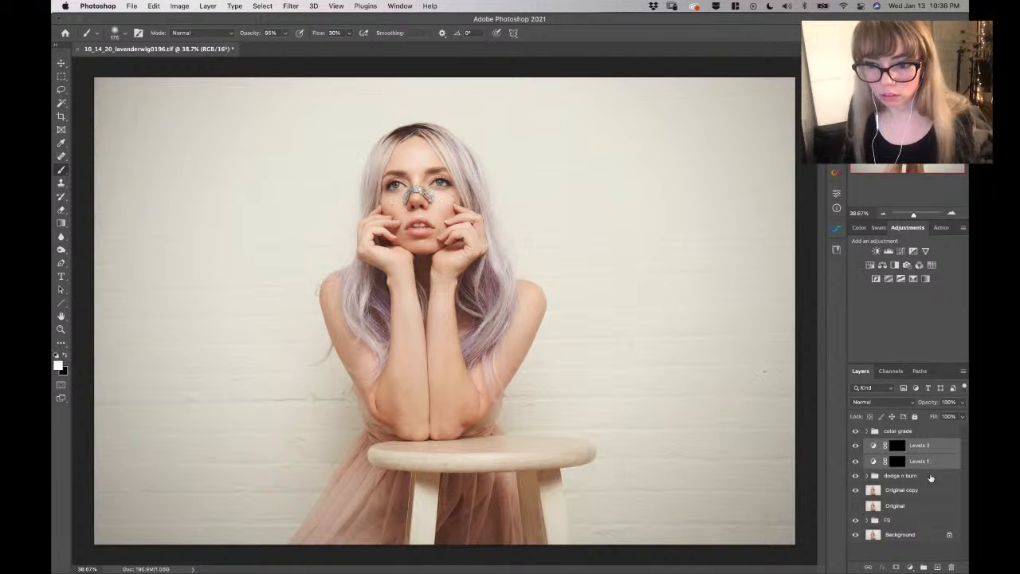
pyautogui.hotkey('ctrl', 'g')
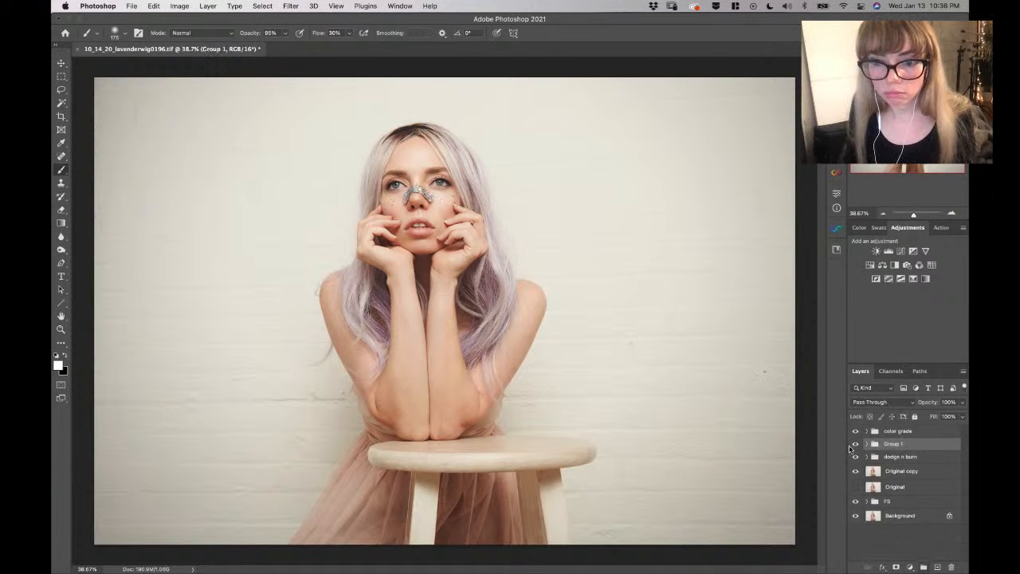
pyautogui.click(855, 444)
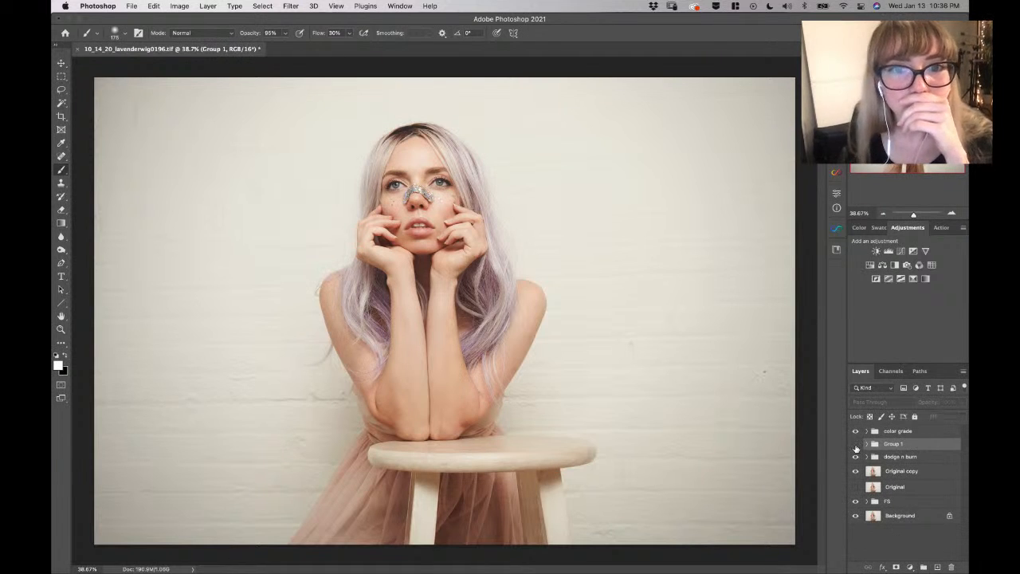
pyautogui.click(856, 445)
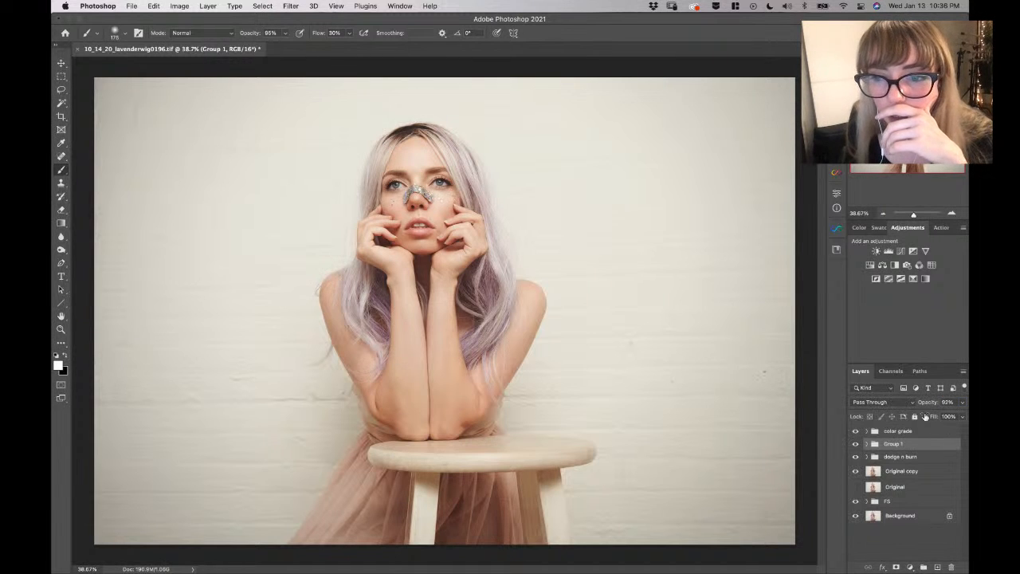
# Duplicate the Original copy layer and name the duplicate "sharpness"
pyautogui.click(907, 472)
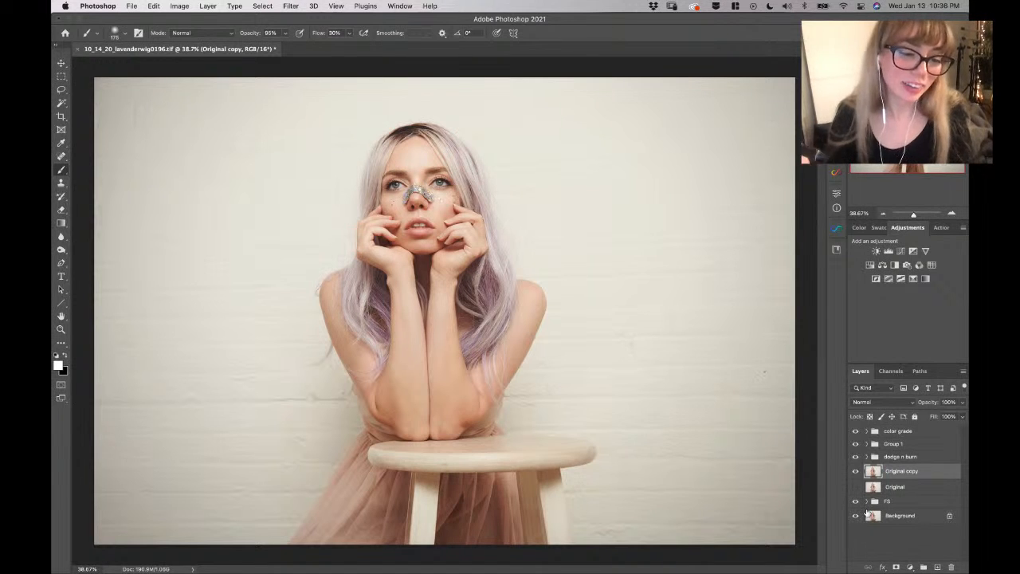
pyautogui.press('super+j')
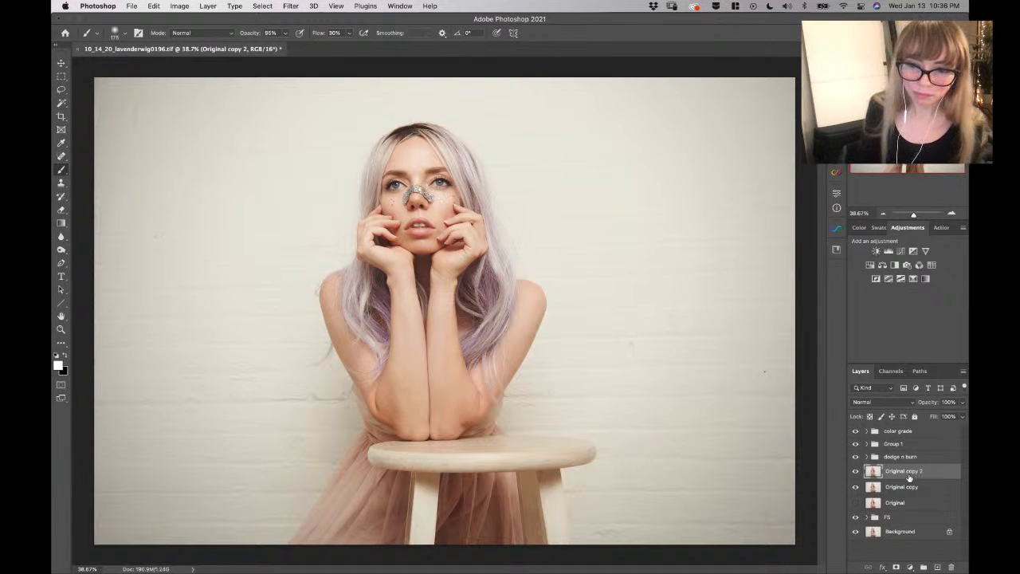
pyautogui.doubleClick(910, 473)
pyautogui.write('sharpness')
pyautogui.press('Return')
# Apply a High Pass filter to the sharpness layer and set its blend mode to Overlay
pyautogui.click(290, 6)
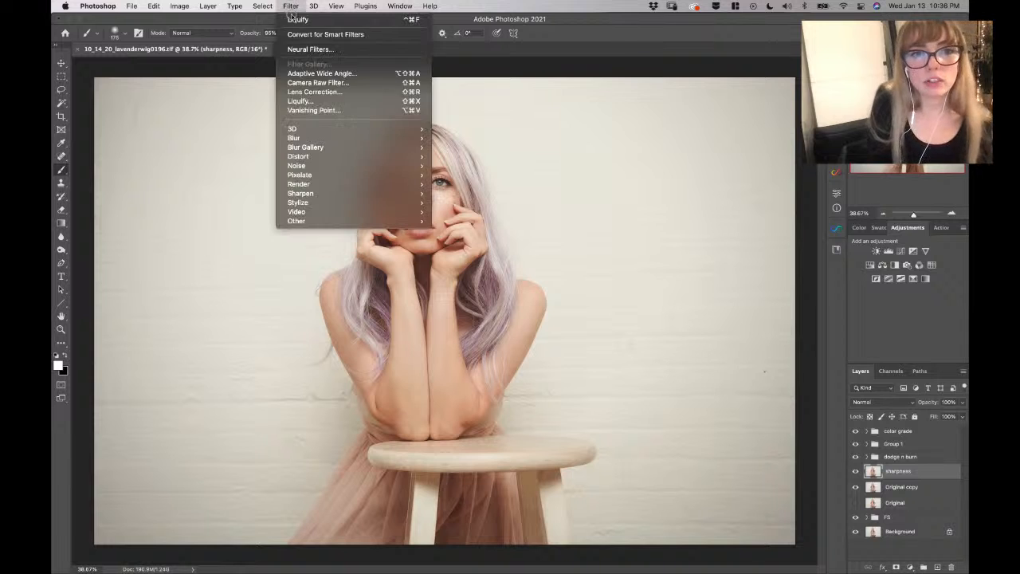
pyautogui.moveTo(311, 222)
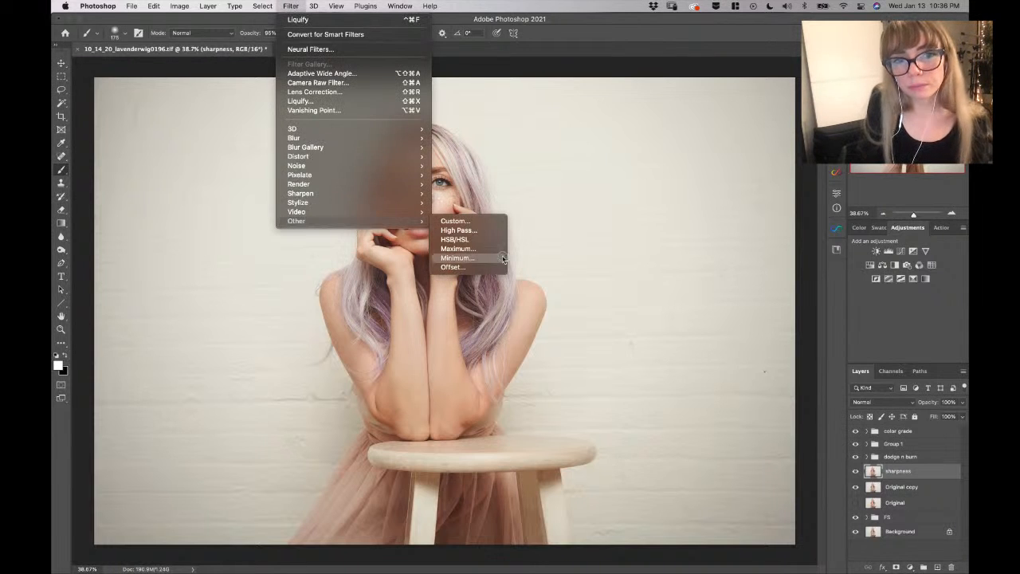
pyautogui.click(476, 230)
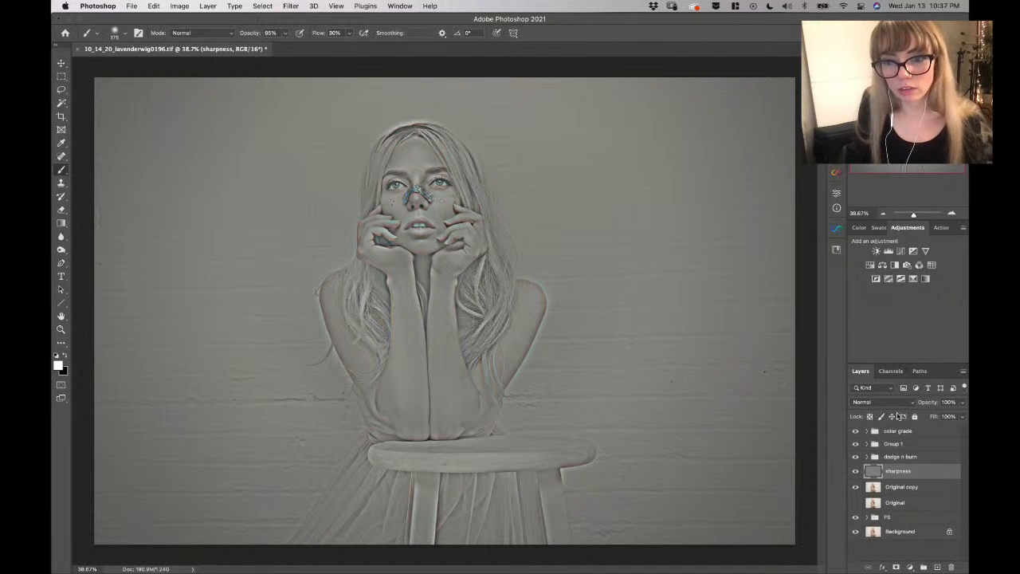
pyautogui.click(891, 402)
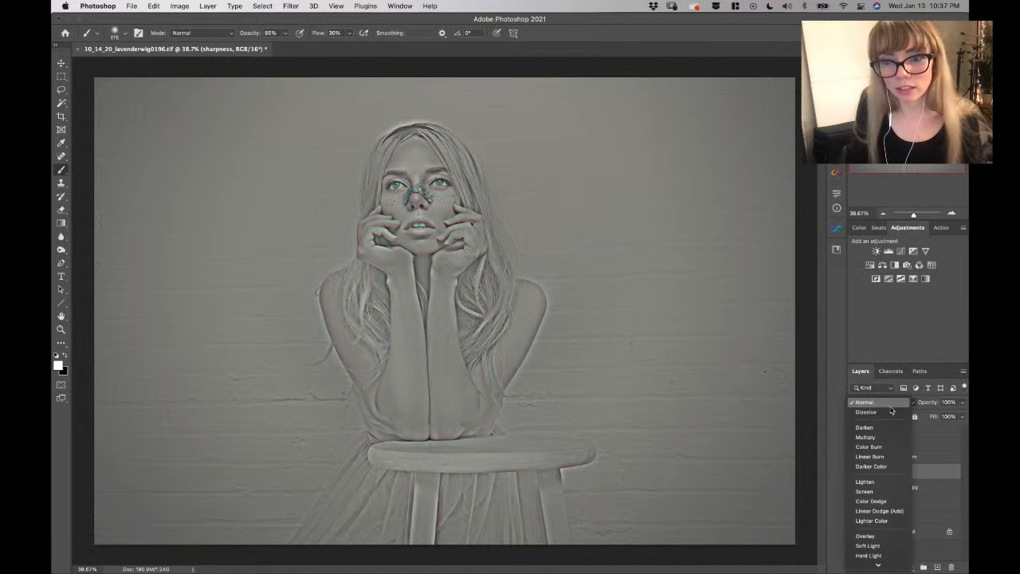
pyautogui.click(876, 538)
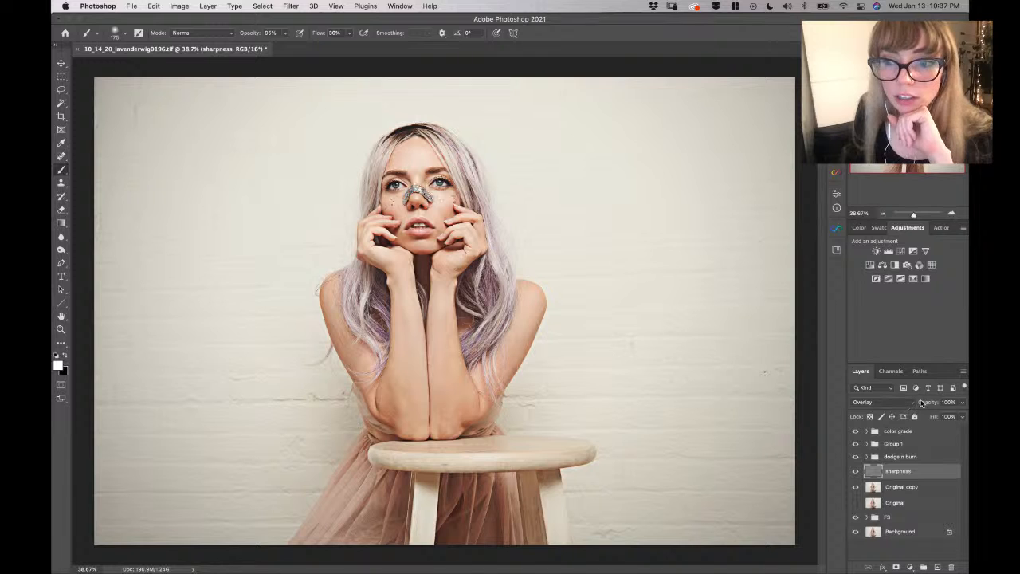
# Add an inverted black mask to the sharpness layer and set the layer's opacity to 27%
pyautogui.moveTo(933, 404); pyautogui.dragTo(626, 424)
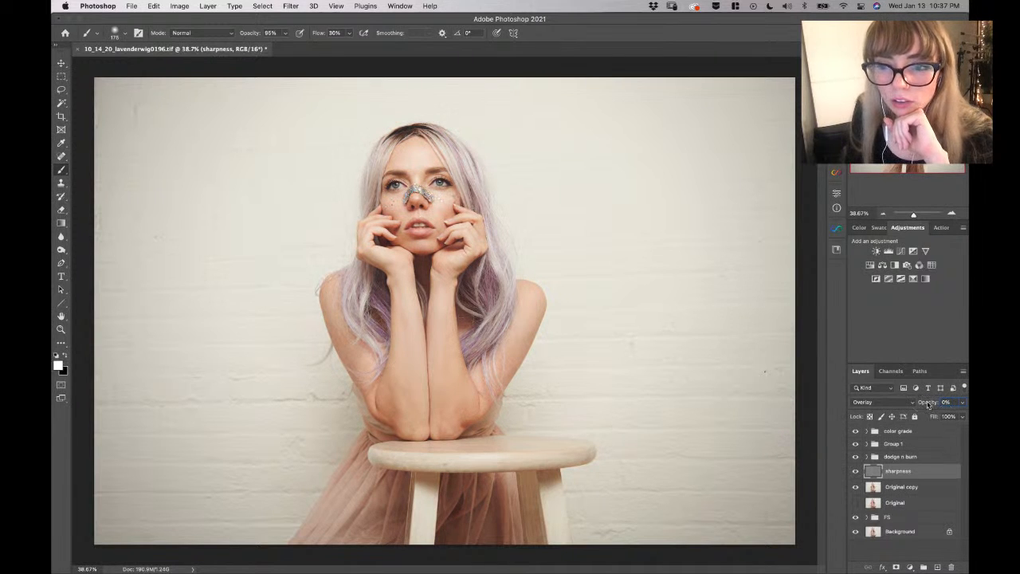
pyautogui.moveTo(939, 406); pyautogui.dragTo(929, 410)
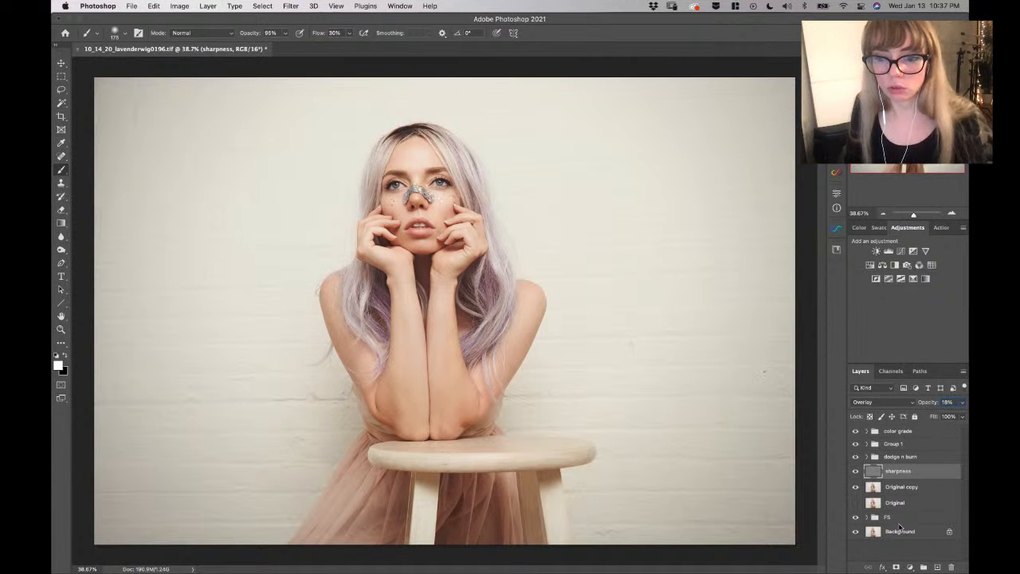
pyautogui.click(894, 566)
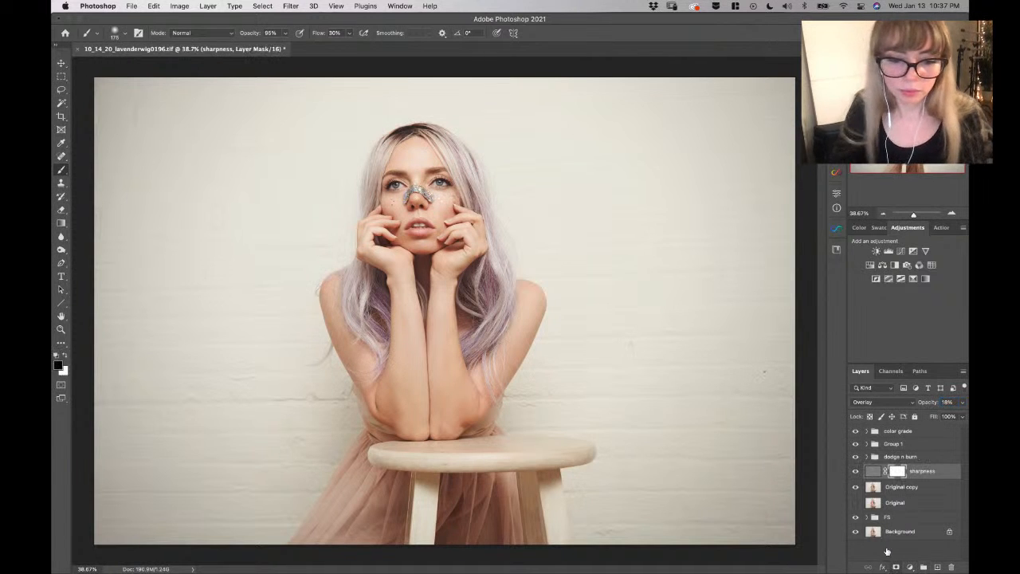
pyautogui.press('super+i')
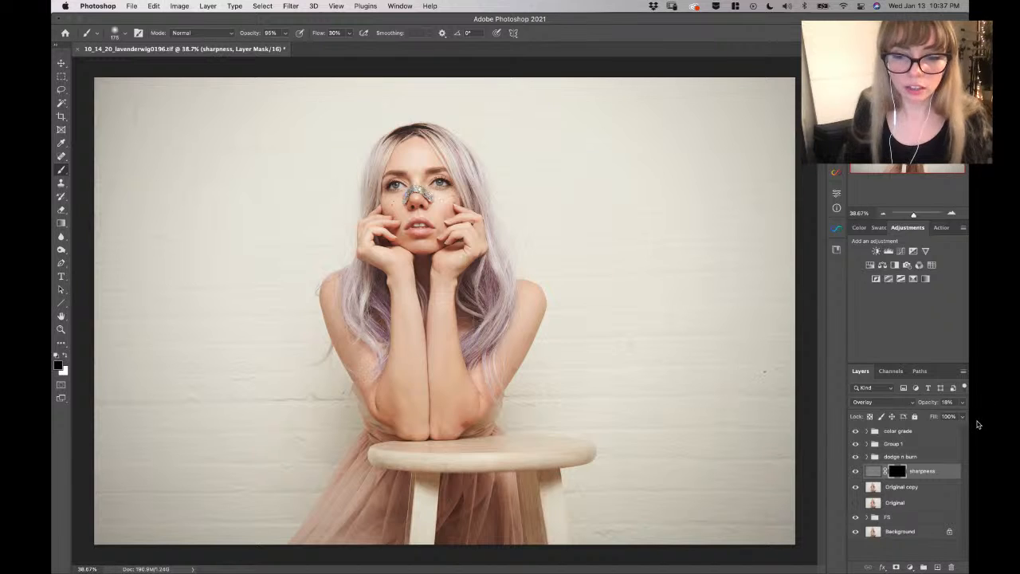
pyautogui.moveTo(929, 403); pyautogui.dragTo(936, 403)
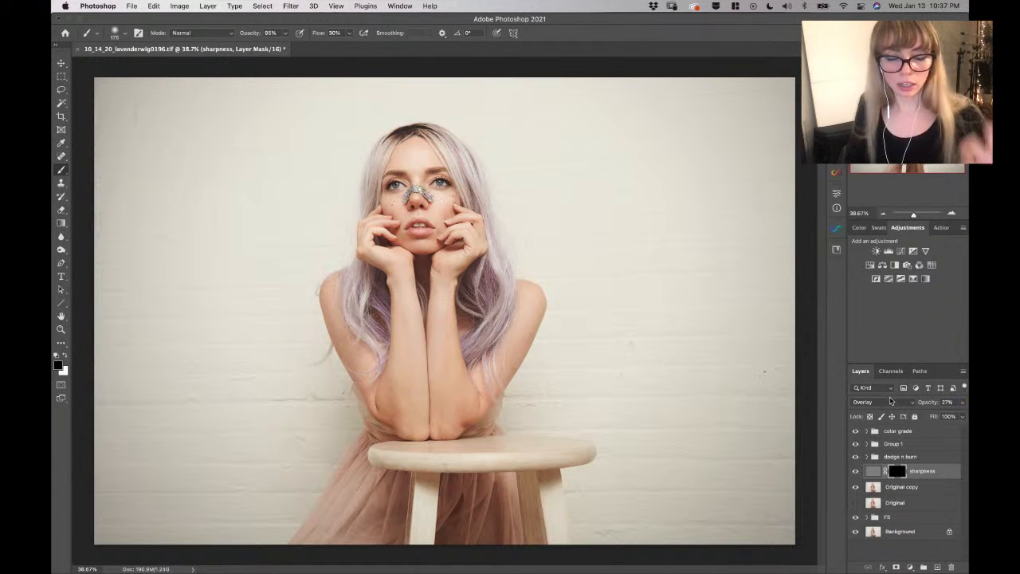
# Paint white over the eyes on the sharpness layer's mask with a size 60 brush
pyautogui.press('z')
pyautogui.moveTo(393, 185); pyautogui.dragTo(442, 183)
pyautogui.press('b')
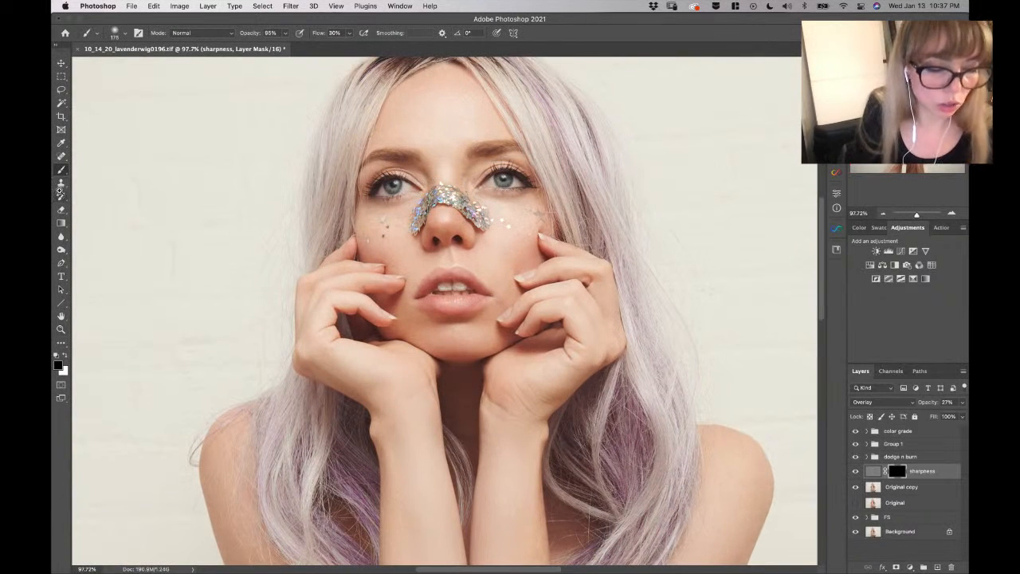
pyautogui.press('z')
pyautogui.moveTo(366, 148); pyautogui.dragTo(382, 143)
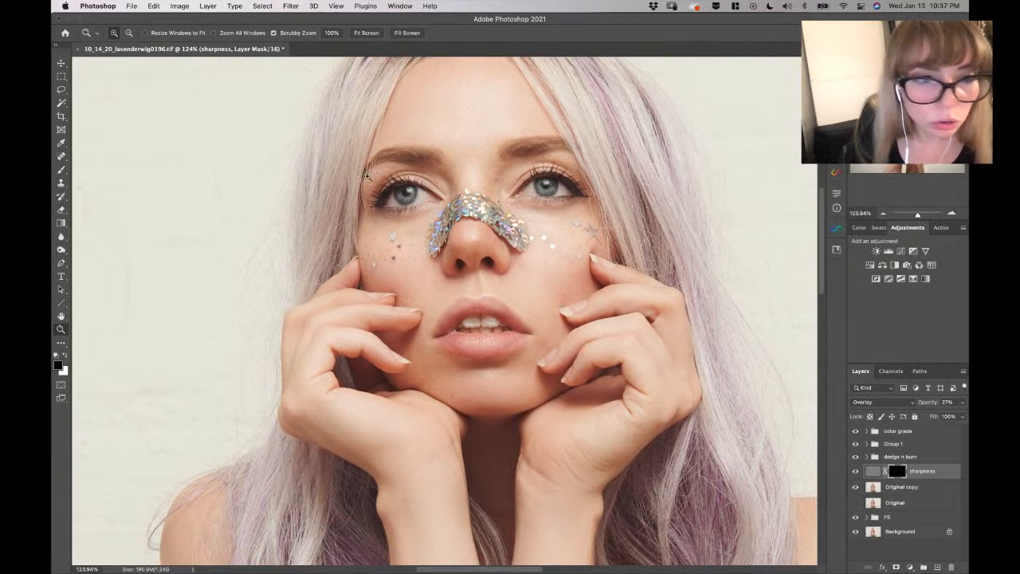
pyautogui.click(60, 170)
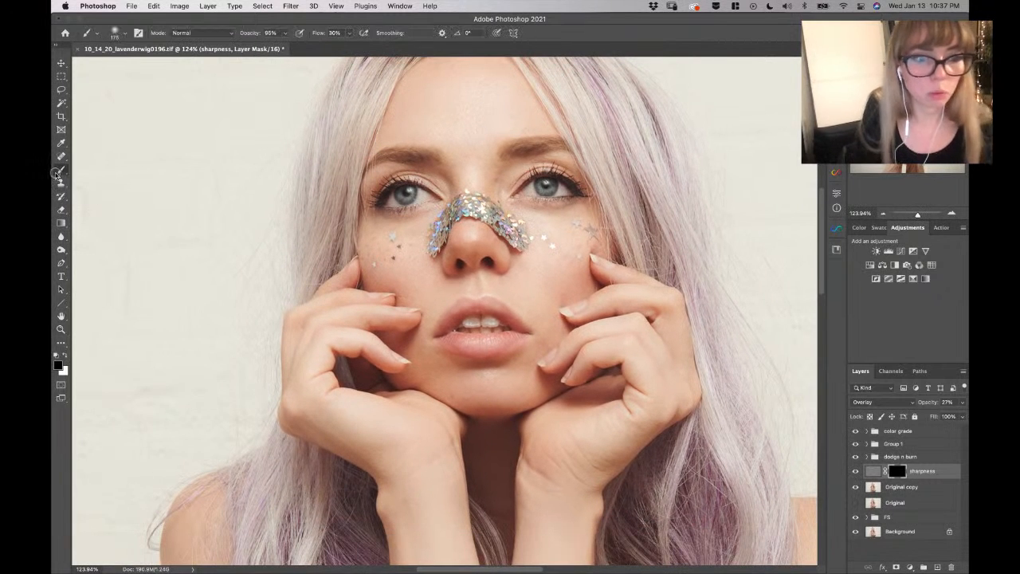
pyautogui.press('x')
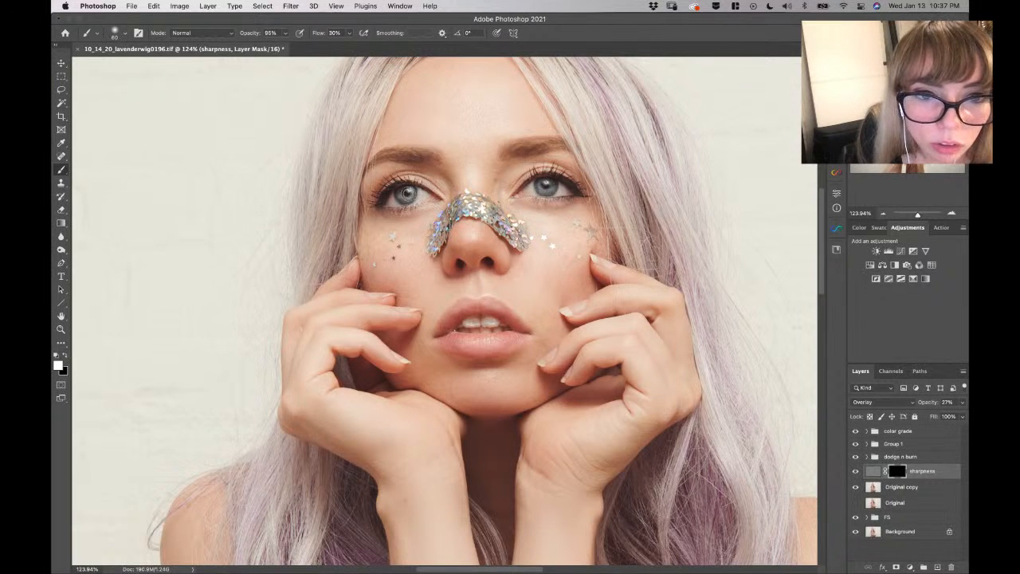
pyautogui.moveTo(542, 191); pyautogui.dragTo(554, 188)
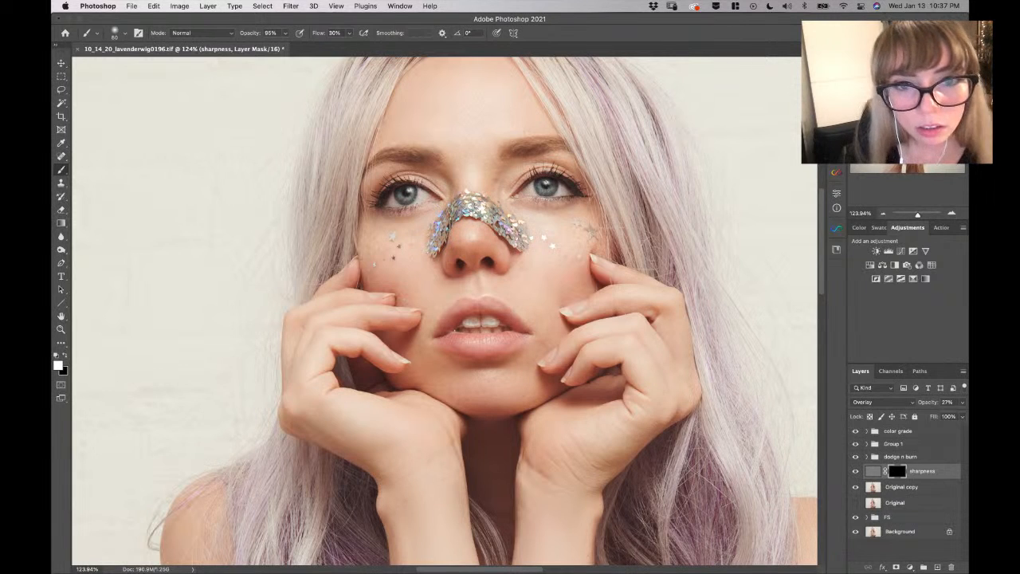
# Paint white on the sharpness mask over the cheek glitter and fingertips, enlarging the brush up to size 125
pyautogui.press(']')
pyautogui.press(']')
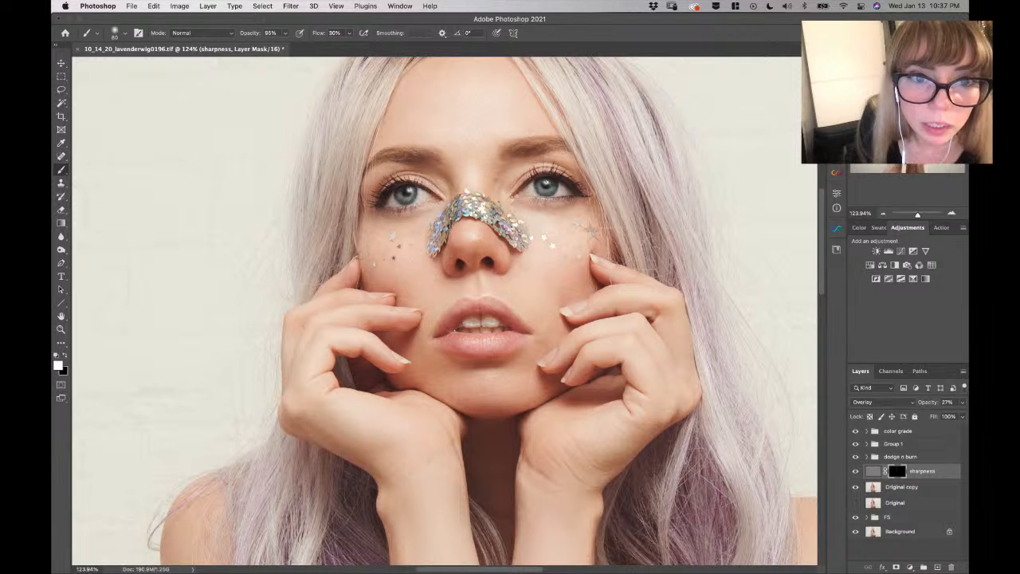
pyautogui.press(']')
pyautogui.press(']')
pyautogui.moveTo(570, 227)
pyautogui.mouseDown()
pyautogui.moveTo(558, 224)
pyautogui.moveTo(583, 234)
pyautogui.moveTo(558, 221)
pyautogui.mouseUp()
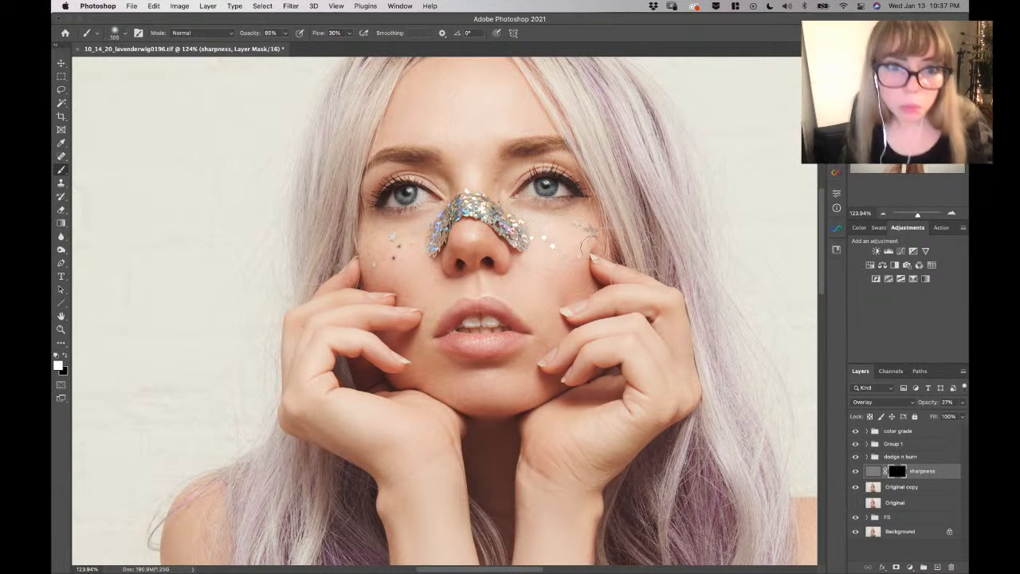
pyautogui.moveTo(403, 244); pyautogui.dragTo(386, 251)
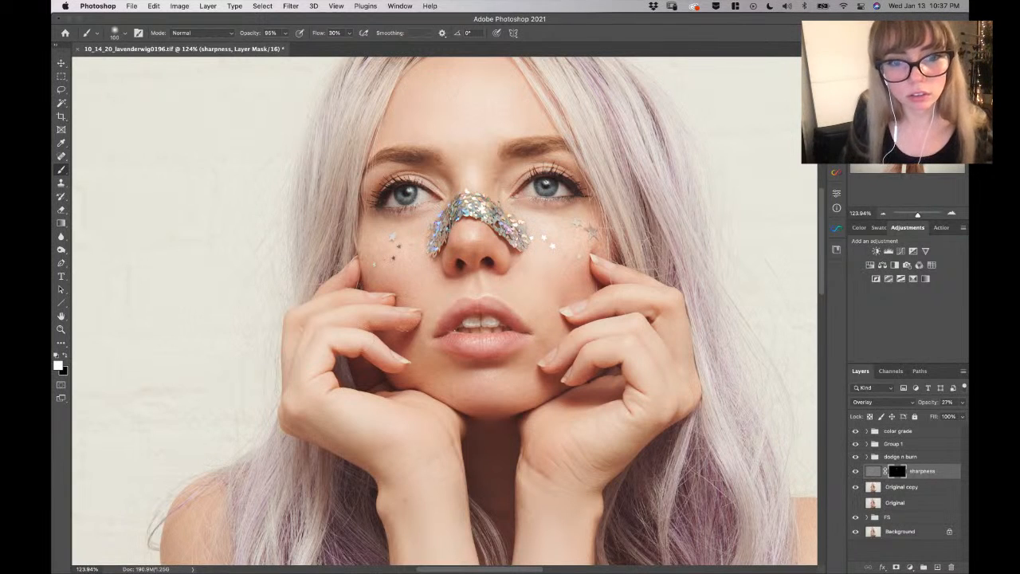
pyautogui.press(']')
pyautogui.moveTo(572, 359)
pyautogui.mouseDown()
pyautogui.moveTo(543, 365)
pyautogui.moveTo(582, 305)
pyautogui.moveTo(587, 265)
pyautogui.moveTo(577, 337)
pyautogui.mouseUp()
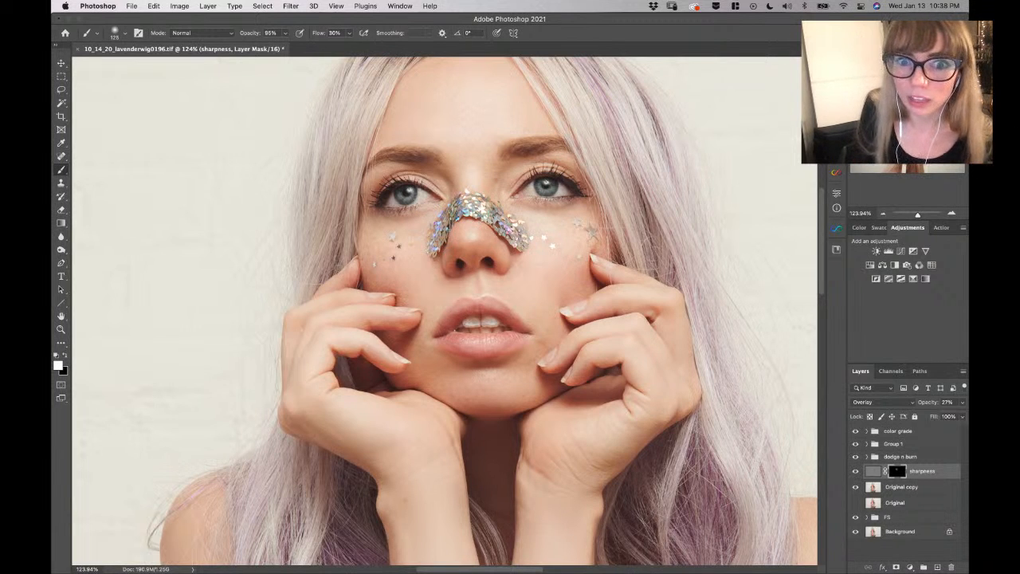
# Compare the wider portrait with and without the sharpness layer
pyautogui.hscroll(-5, 444, 310)
pyautogui.moveTo(914, 215)
pyautogui.mouseDown()
pyautogui.moveTo(904, 216)
pyautogui.moveTo(915, 217)
pyautogui.mouseUp()
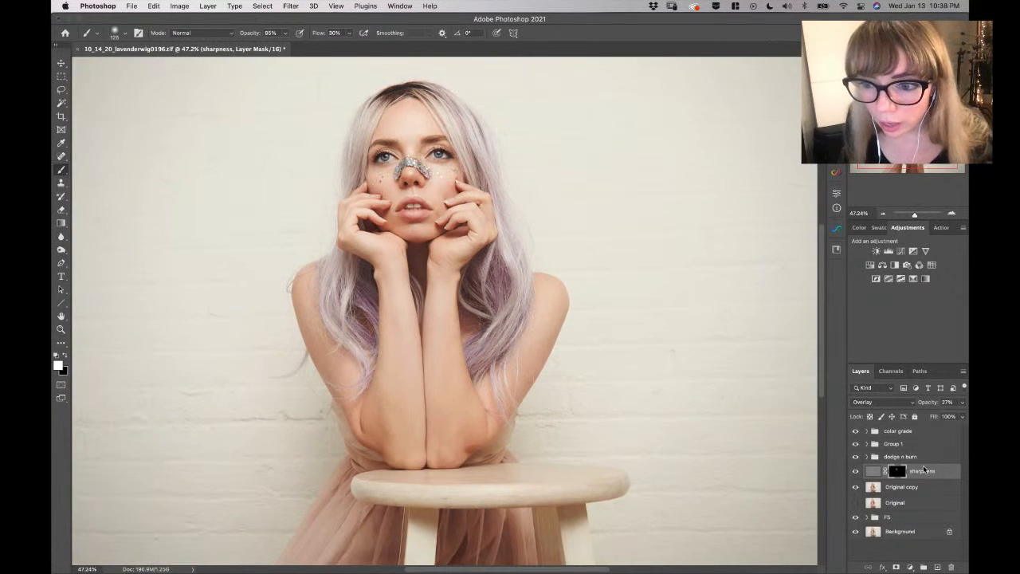
pyautogui.click(855, 473)
pyautogui.click(855, 472)
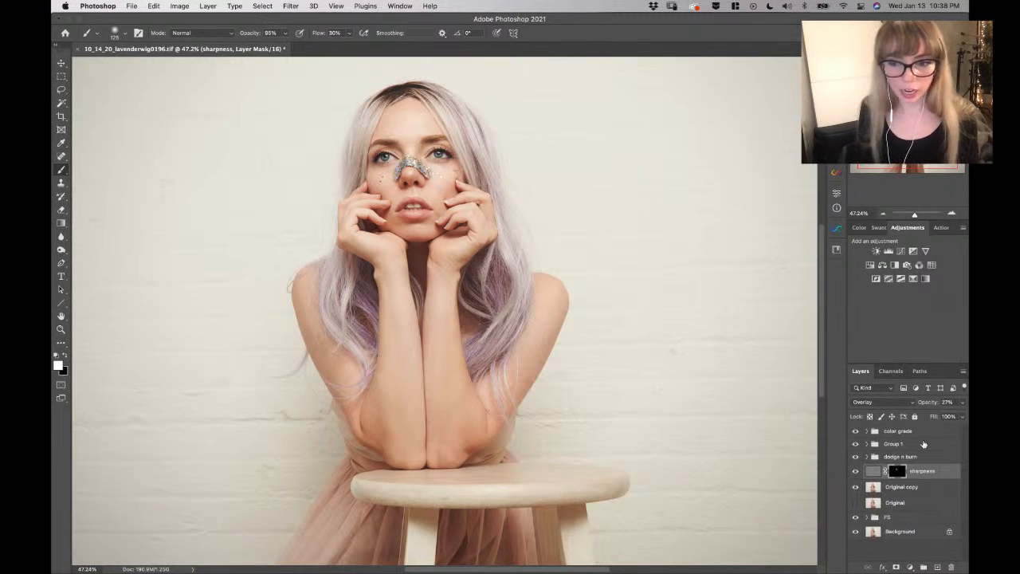
# Run the Isla action from the Lara Jade color set with the color grade group selected
pyautogui.click(898, 431)
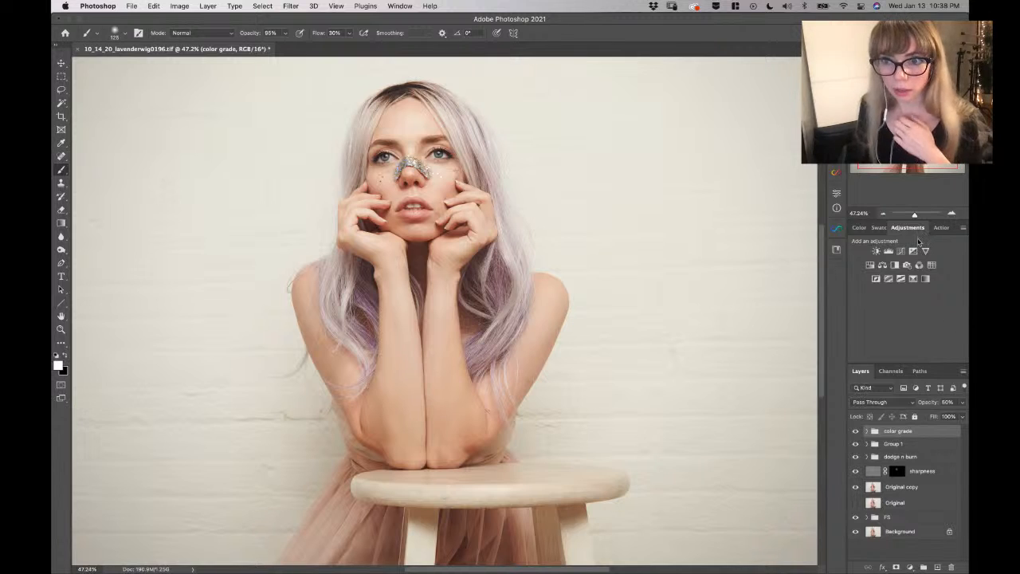
pyautogui.click(942, 227)
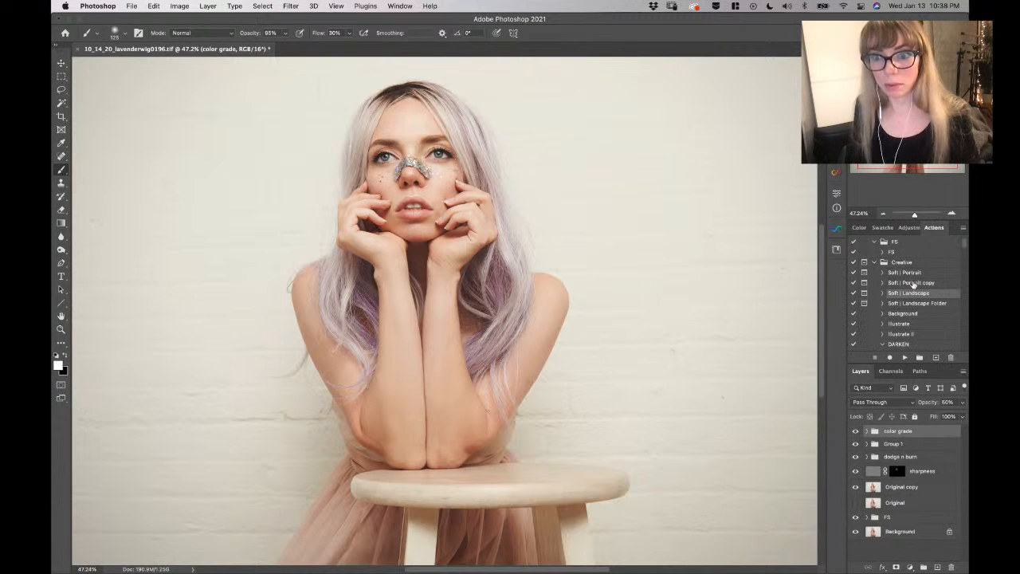
pyautogui.scroll(-15, 913, 283)
pyautogui.scroll(8, 924, 291)
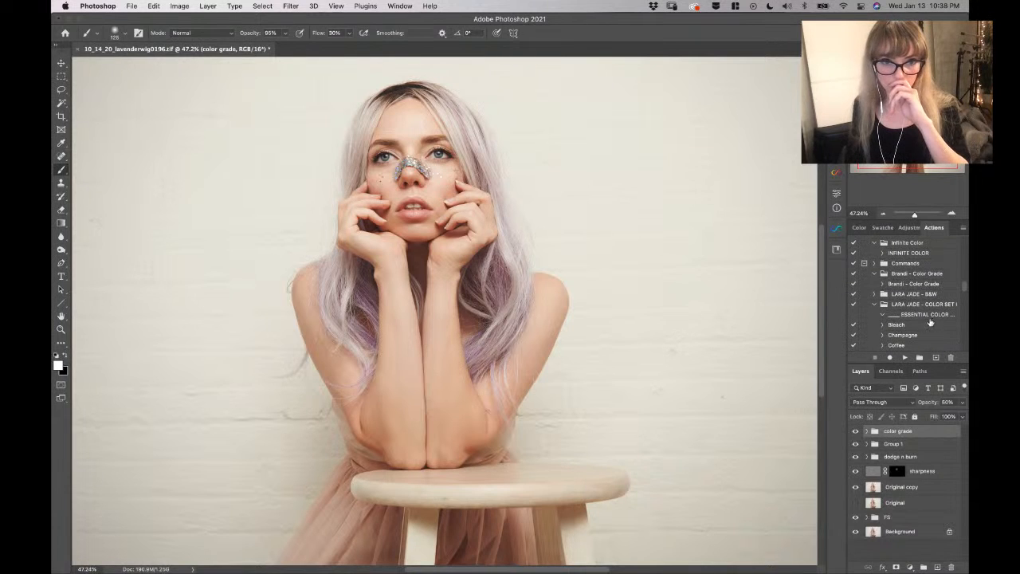
pyautogui.scroll(-2, 927, 312)
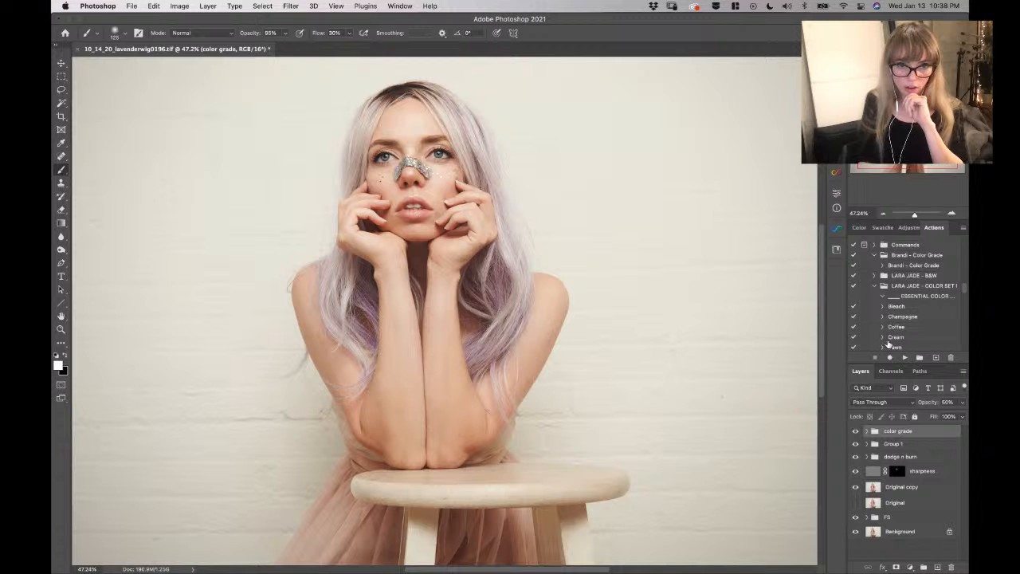
pyautogui.moveTo(915, 216); pyautogui.dragTo(915, 215)
pyautogui.scroll(-5, 912, 327)
pyautogui.scroll(4, 912, 327)
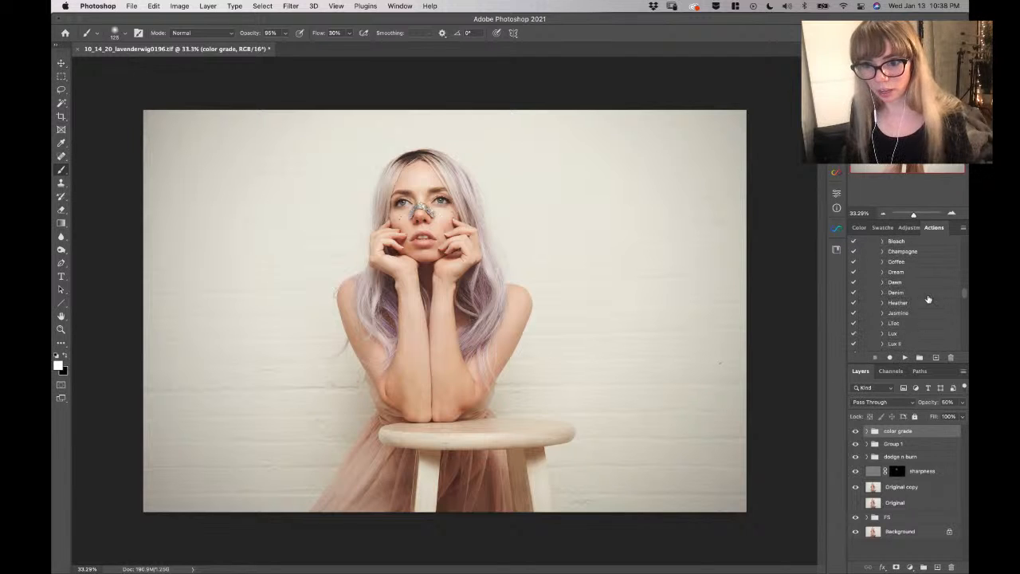
pyautogui.scroll(4, 916, 287)
pyautogui.scroll(-7, 930, 292)
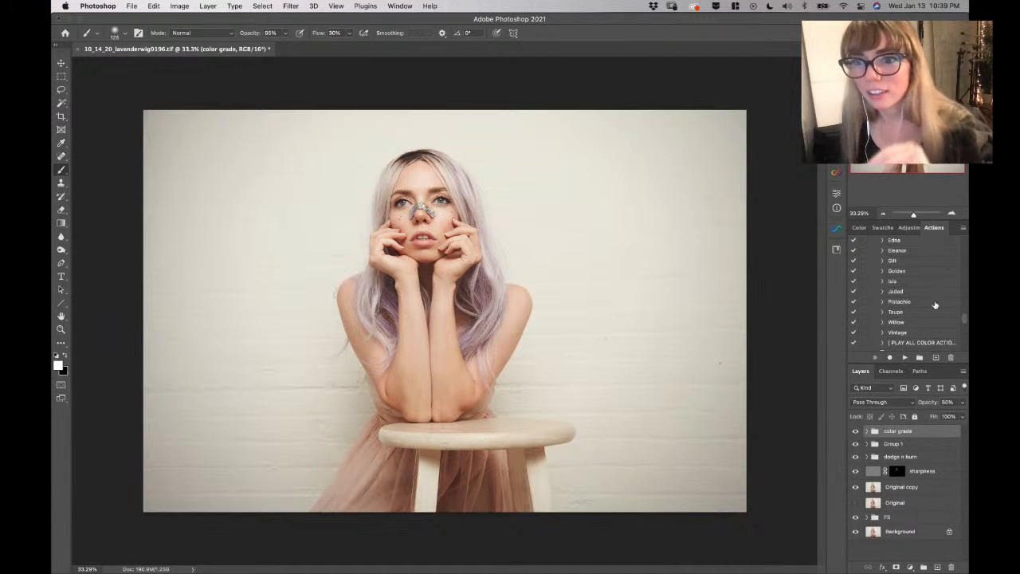
pyautogui.click(908, 281)
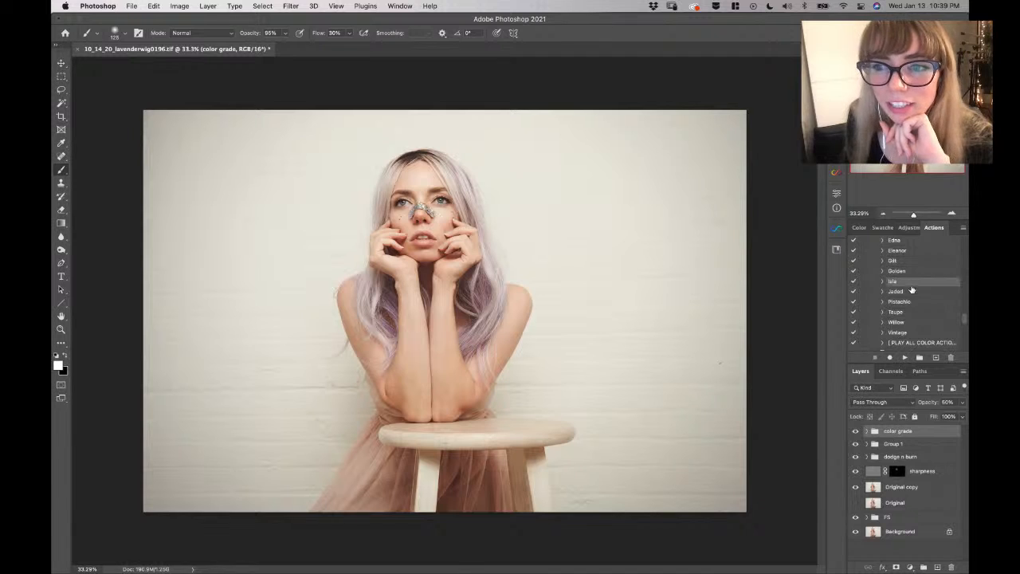
pyautogui.scroll(8, 960, 315)
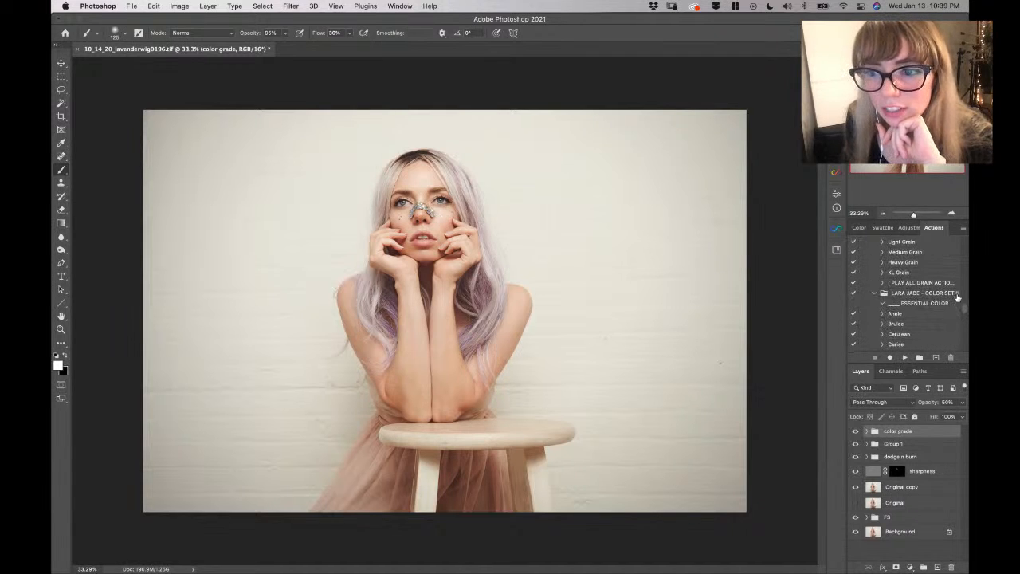
pyautogui.scroll(-6, 962, 312)
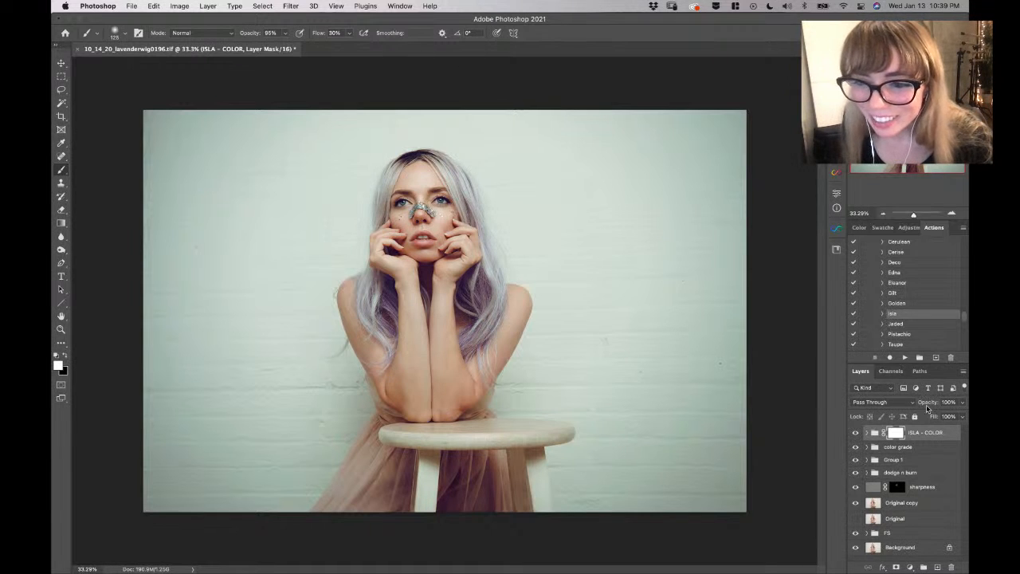
# Set the ISLA - COLOR group's opacity to 8%, comparing the image with and without the group along the way
pyautogui.moveTo(934, 405); pyautogui.dragTo(931, 408)
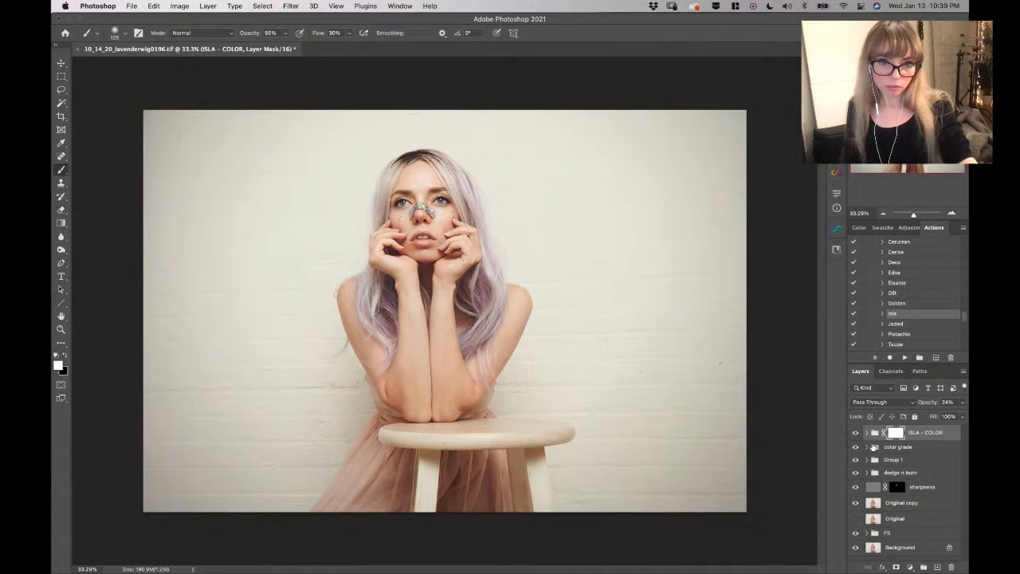
pyautogui.moveTo(929, 404); pyautogui.dragTo(920, 403)
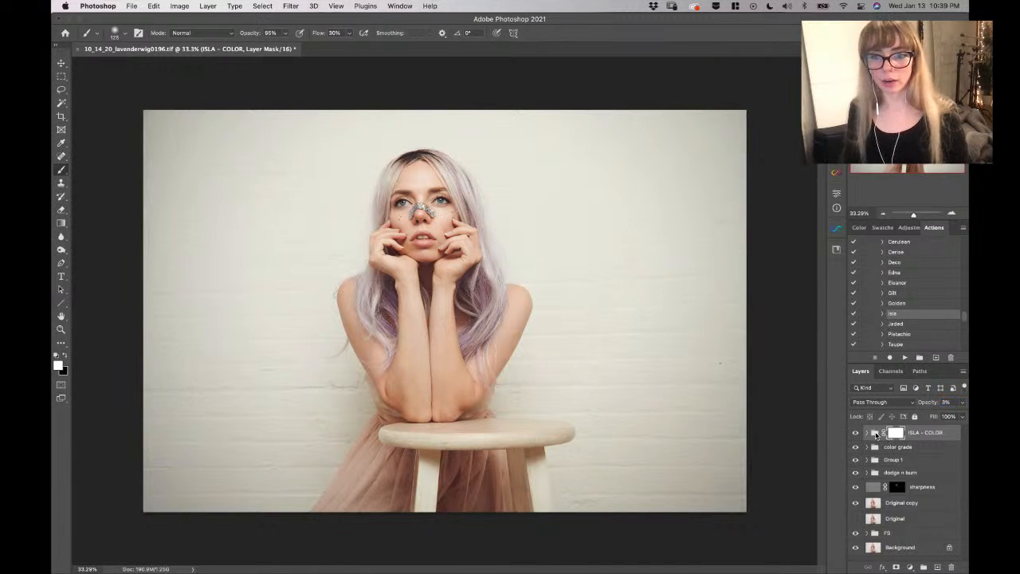
pyautogui.click(856, 433)
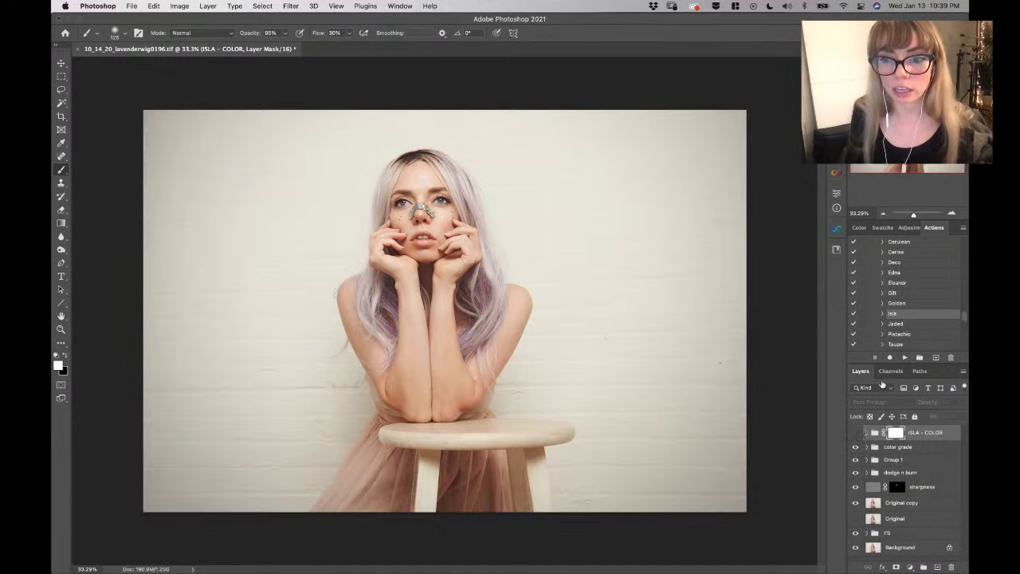
pyautogui.click(856, 433)
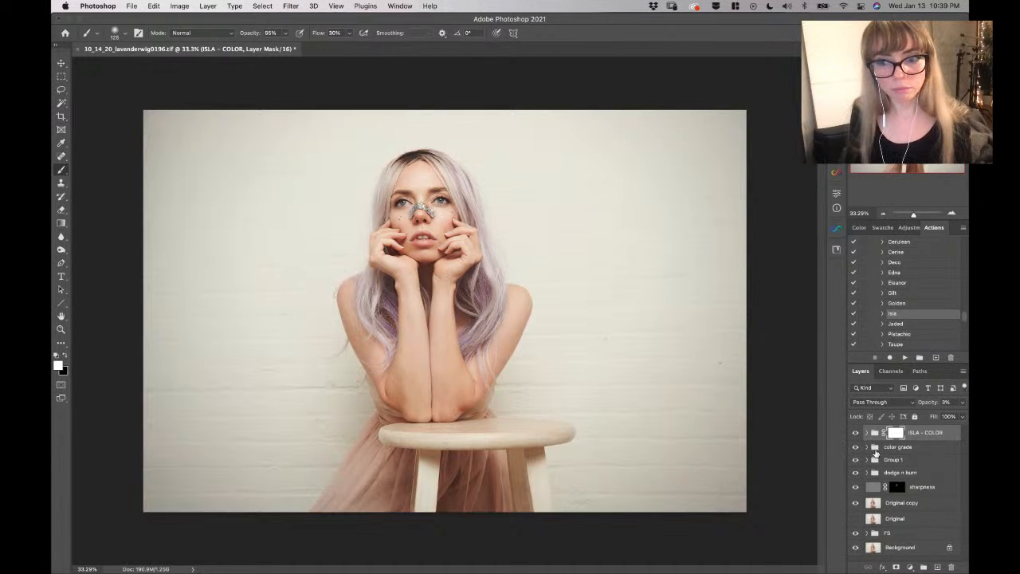
pyautogui.moveTo(925, 405); pyautogui.dragTo(928, 405)
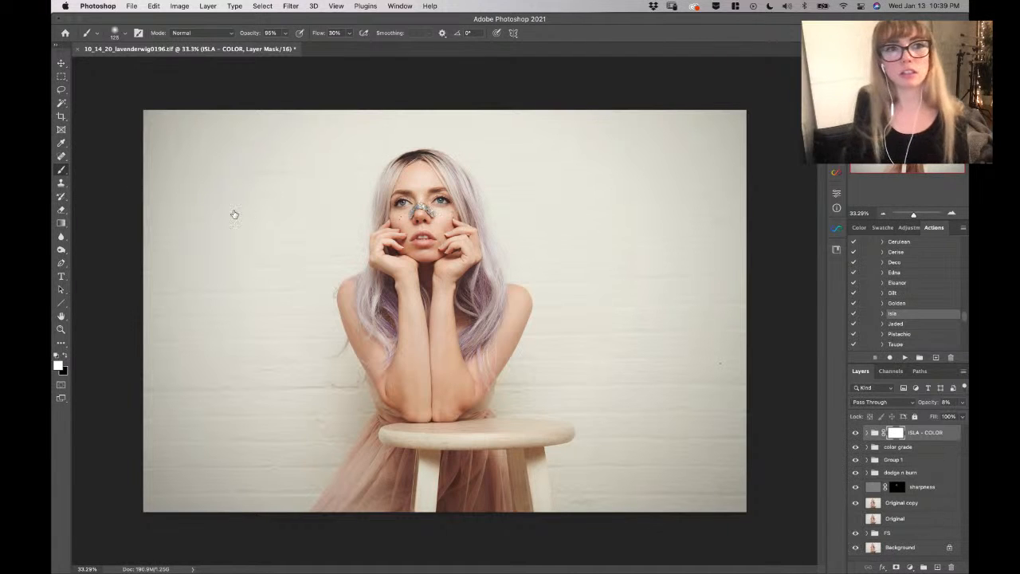
# Save the layered TIFF with no image compression, interleaved pixel order, IBM PC byte order and RLE layer compression
pyautogui.click(134, 6)
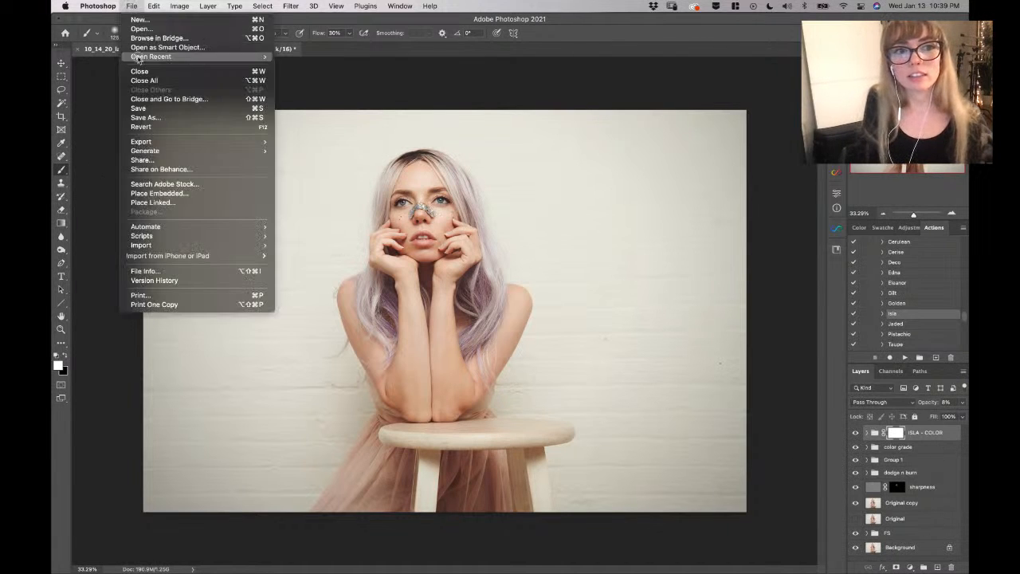
pyautogui.click(156, 110)
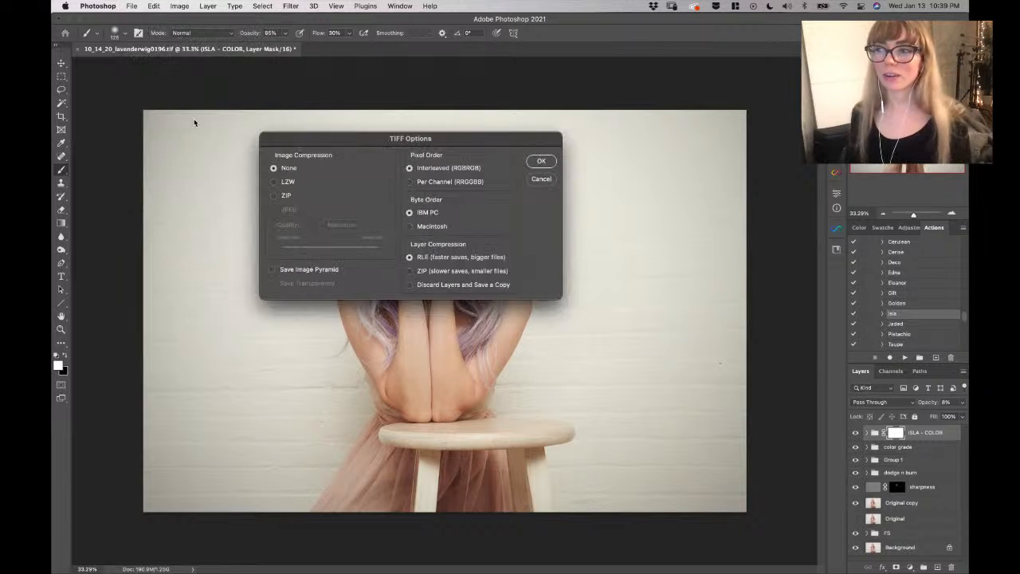
pyautogui.click(547, 161)
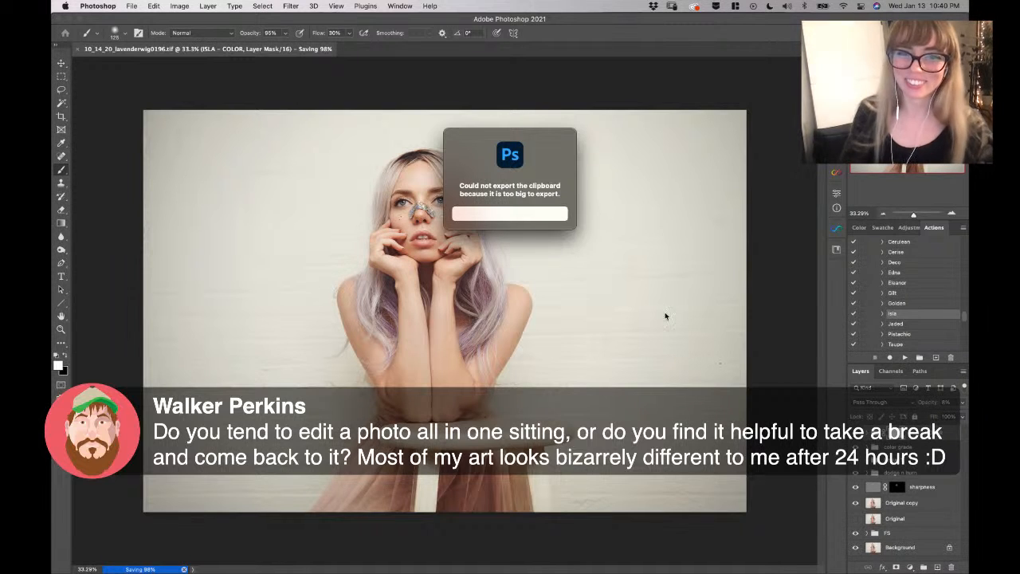
pyautogui.click(507, 215)
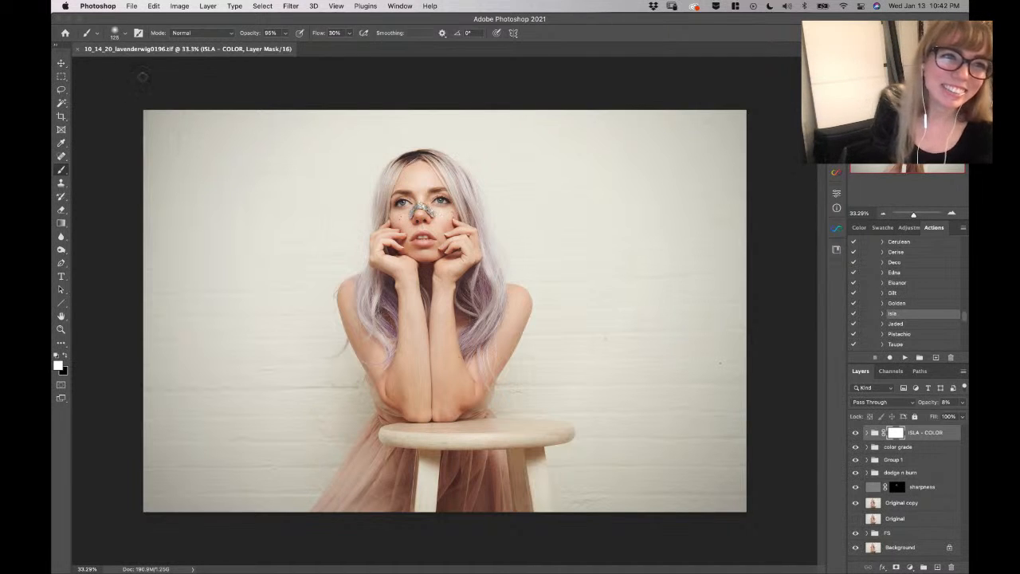
# Switch to Capture One and view variants 1 and 4 of 10_14_20_lavenderwig0196.psd
pyautogui.click(73, 20)
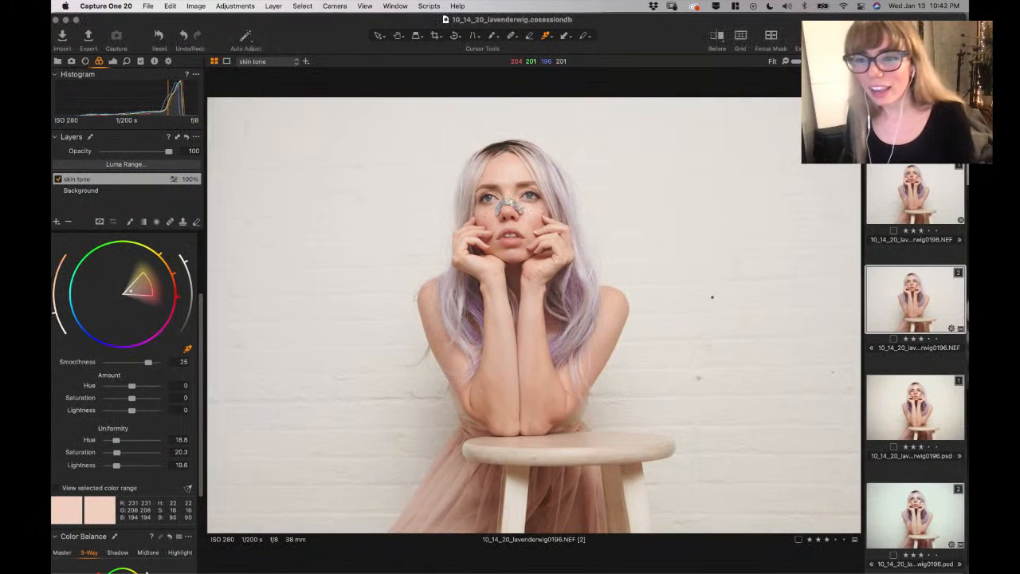
pyautogui.scroll(-2, 916, 367)
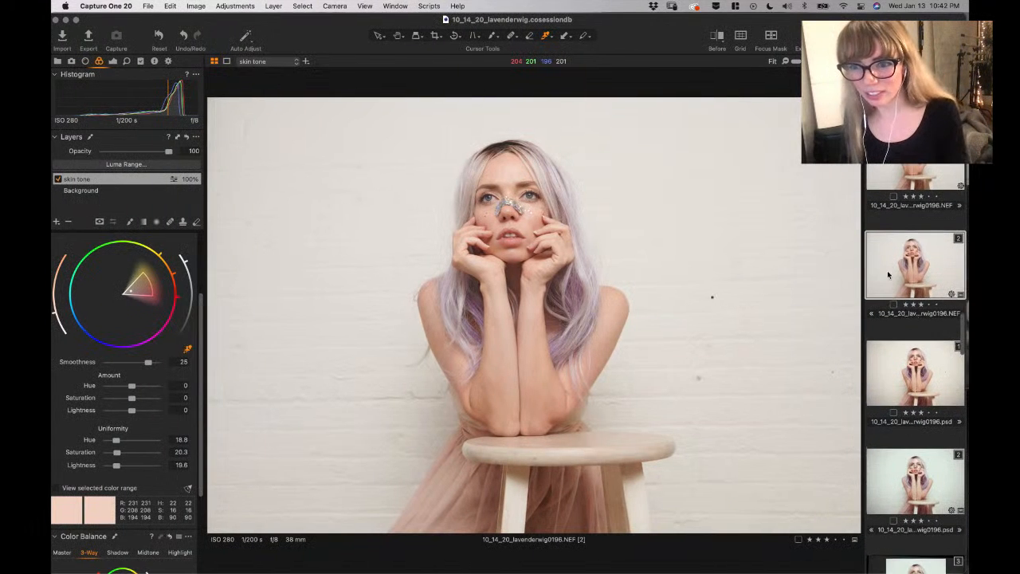
pyautogui.click(916, 376)
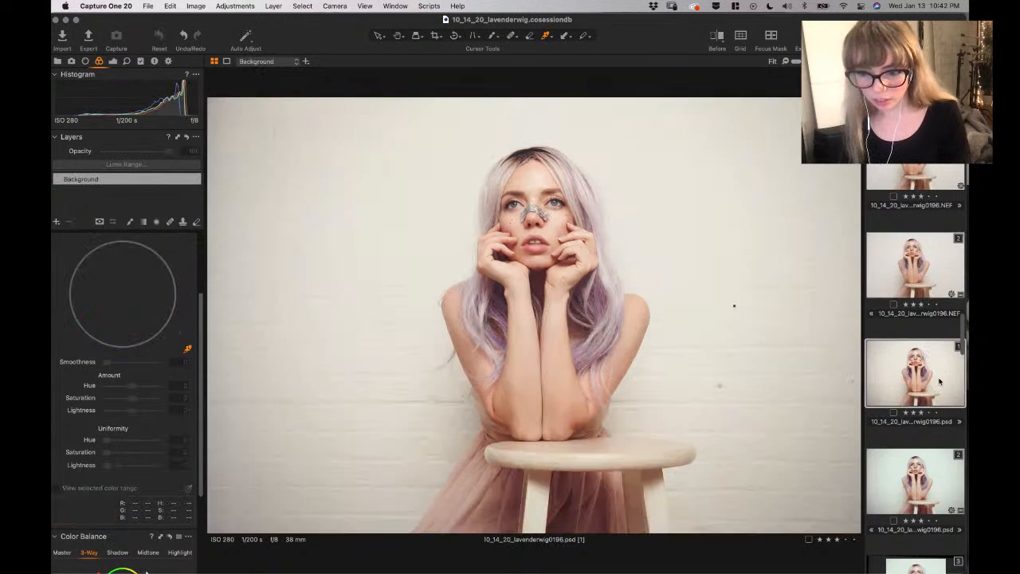
pyautogui.scroll(-5, 949, 396)
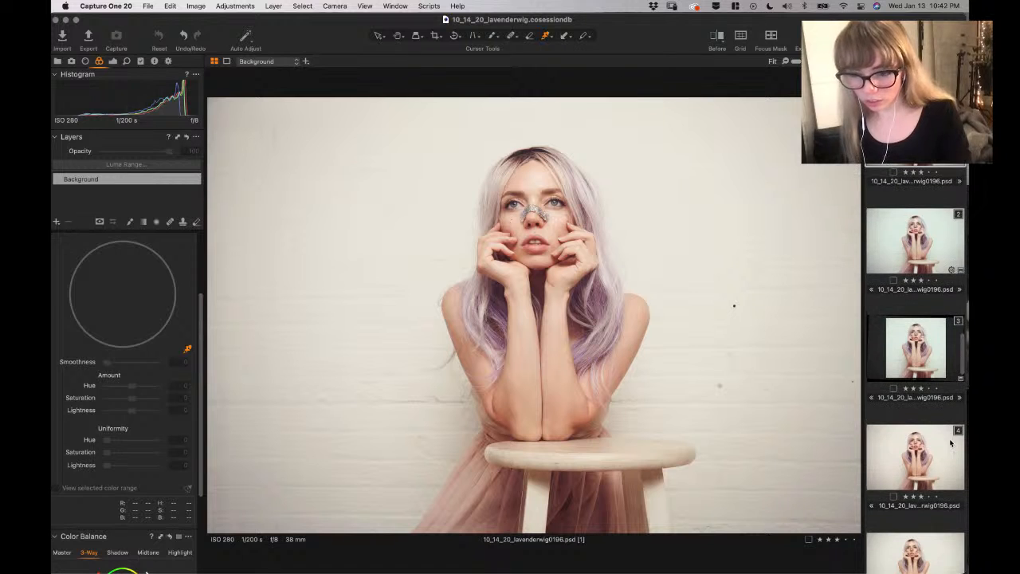
pyautogui.click(935, 461)
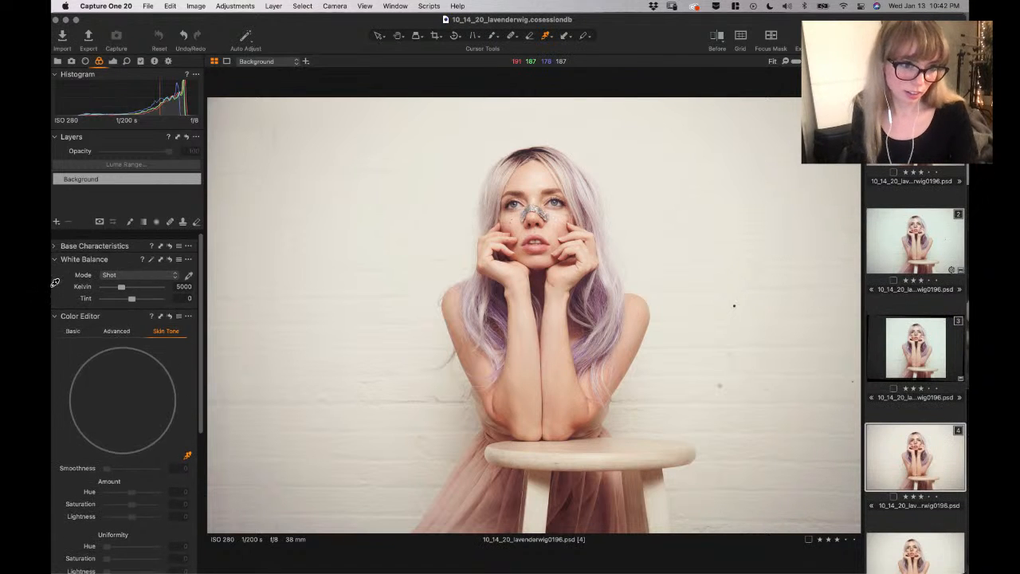
pyautogui.moveTo(53, 314)
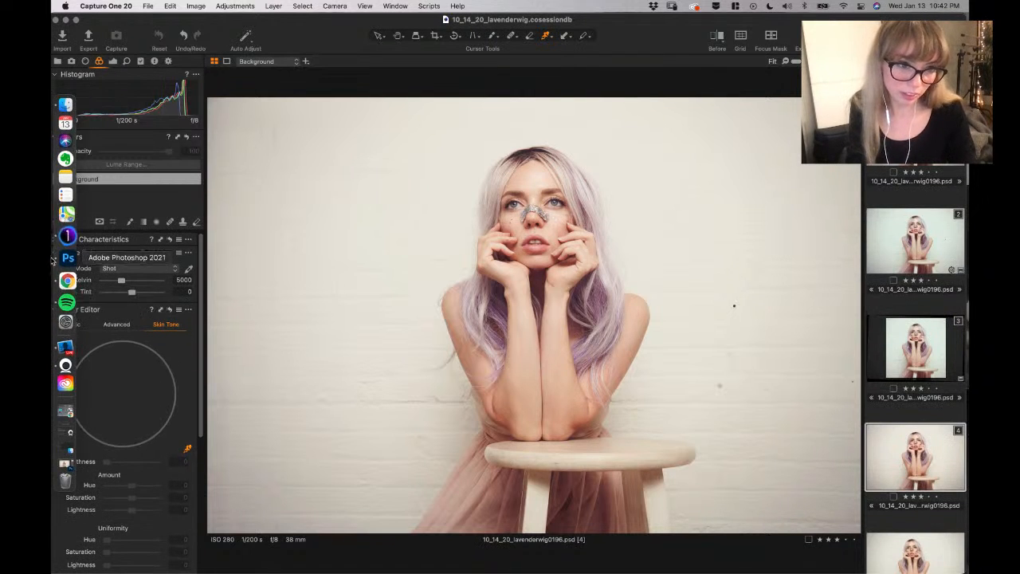
# Switch to Photoshop and bring up the Save As options for the retouched TIFF
pyautogui.click(67, 263)
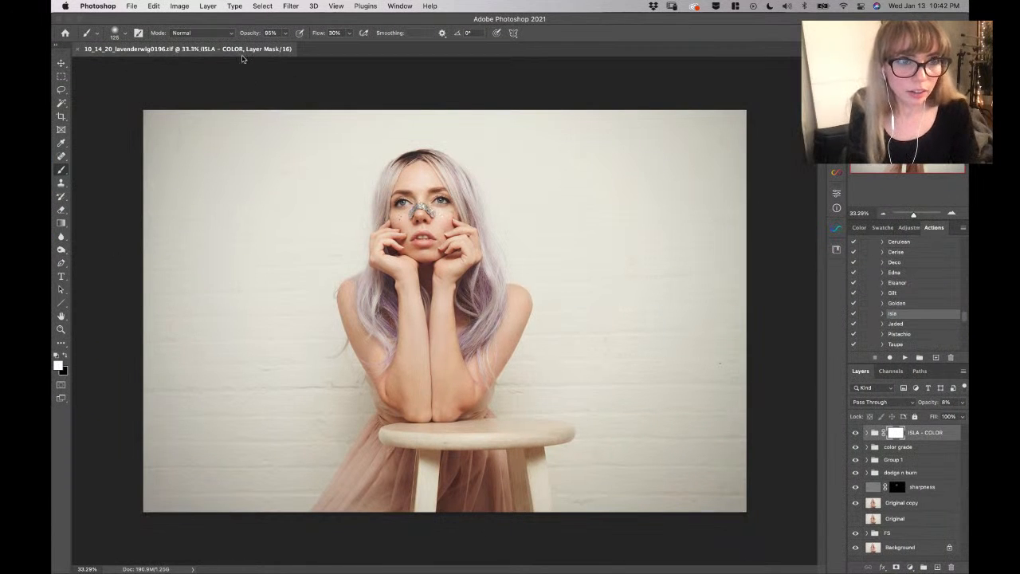
pyautogui.click(131, 6)
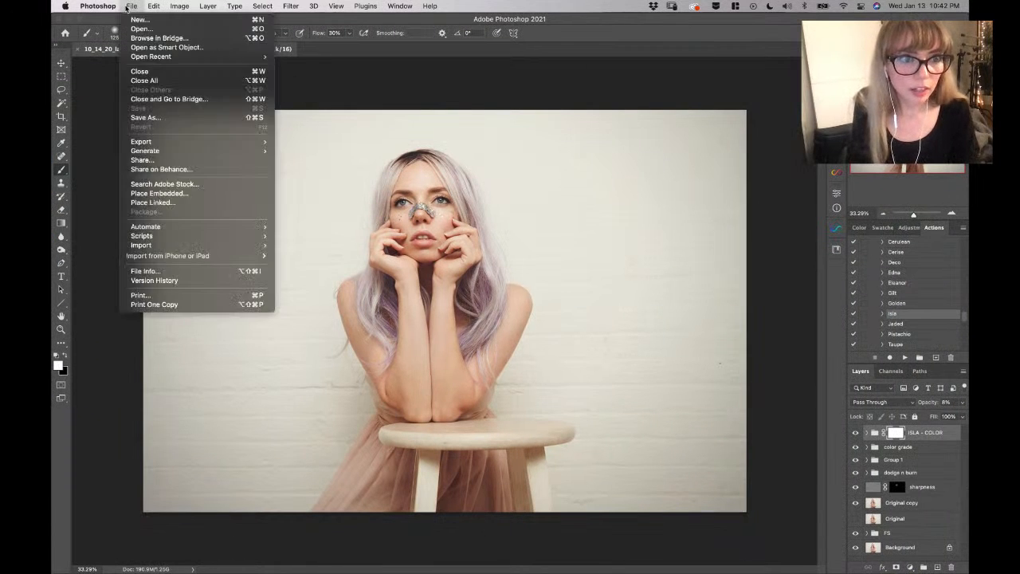
pyautogui.click(159, 117)
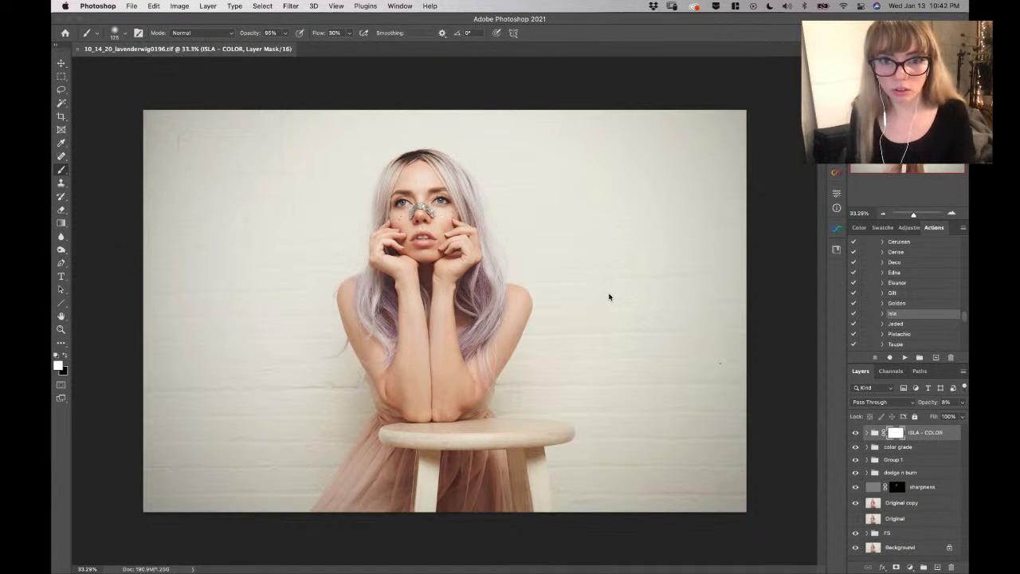
pyautogui.click(671, 316)
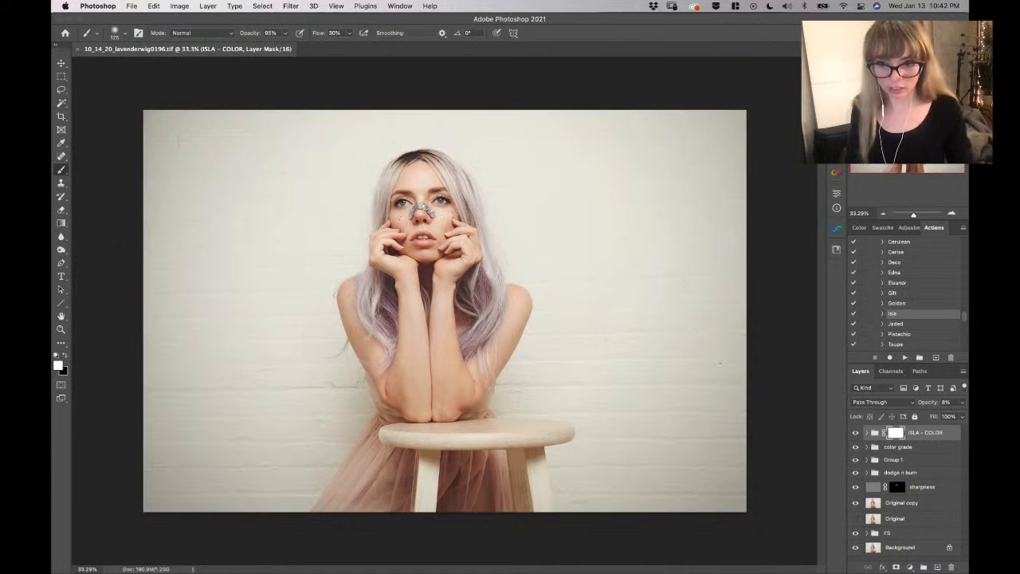
# Select the Original copy layer and set the Crop tool to the Original Ratio preset
pyautogui.click(916, 505)
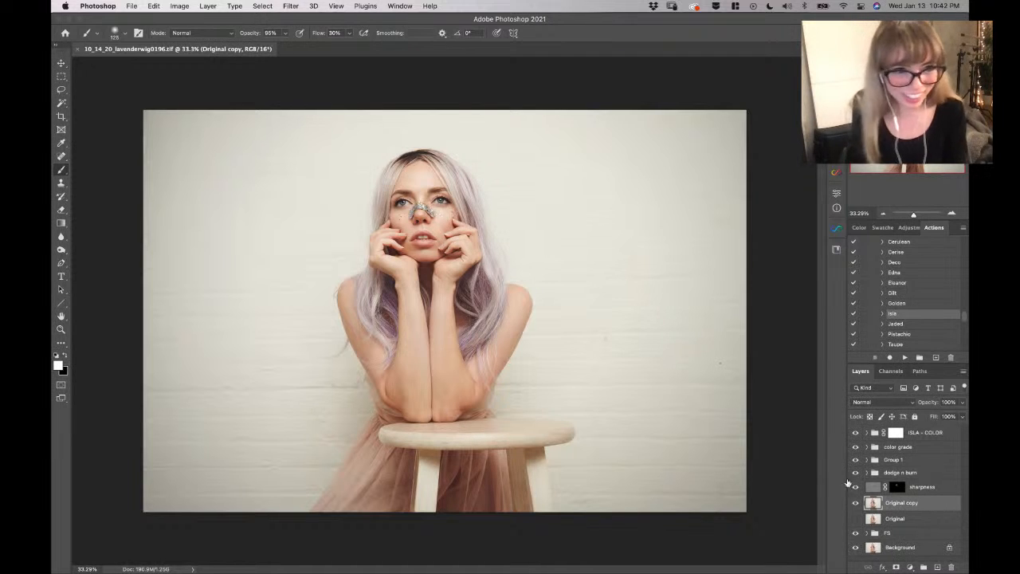
pyautogui.click(60, 116)
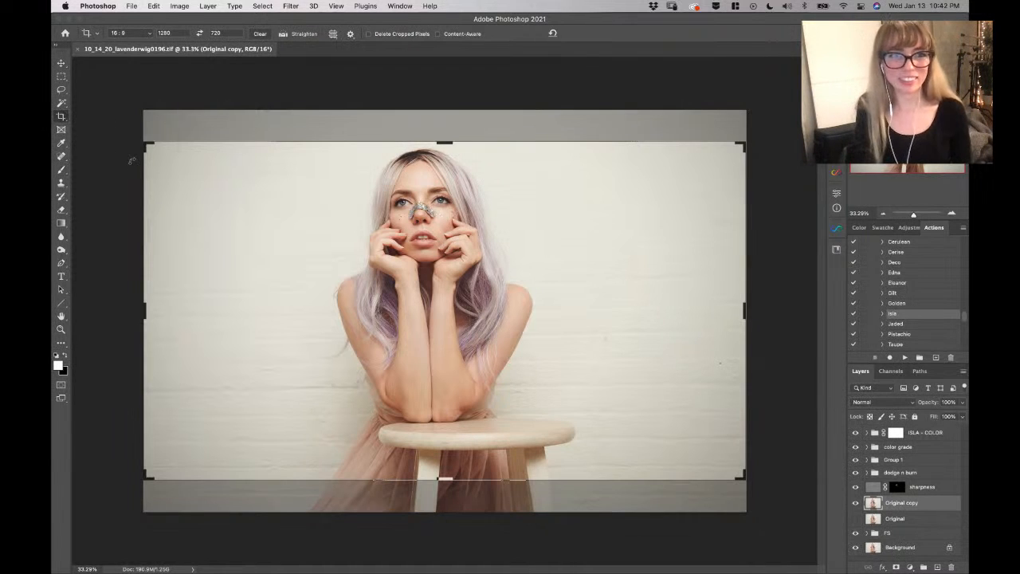
pyautogui.click(127, 33)
pyautogui.click(143, 9)
pyautogui.moveTo(141, 17); pyautogui.dragTo(185, 20)
pyautogui.click(137, 38)
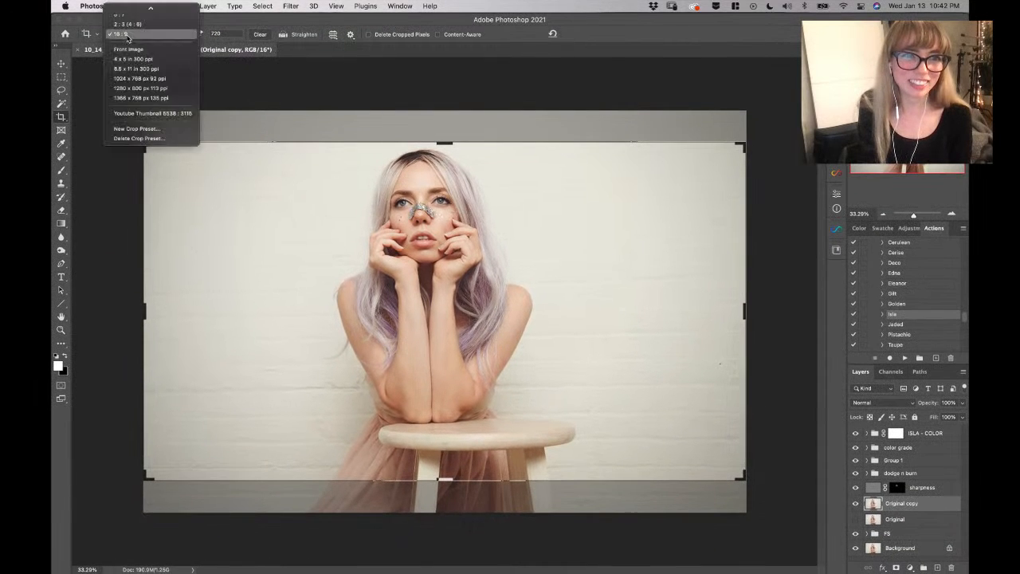
pyautogui.moveTo(148, 10)
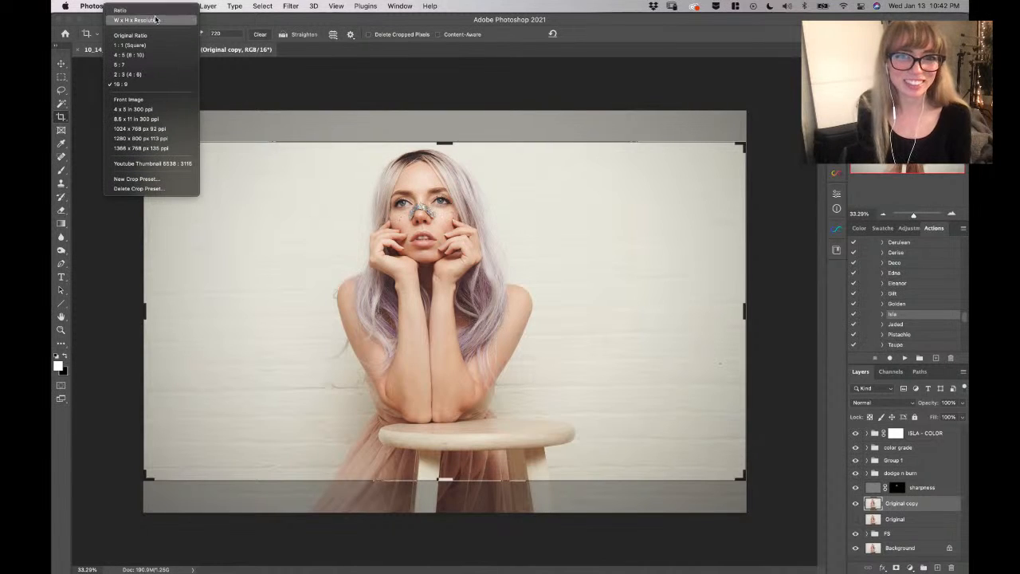
pyautogui.click(139, 21)
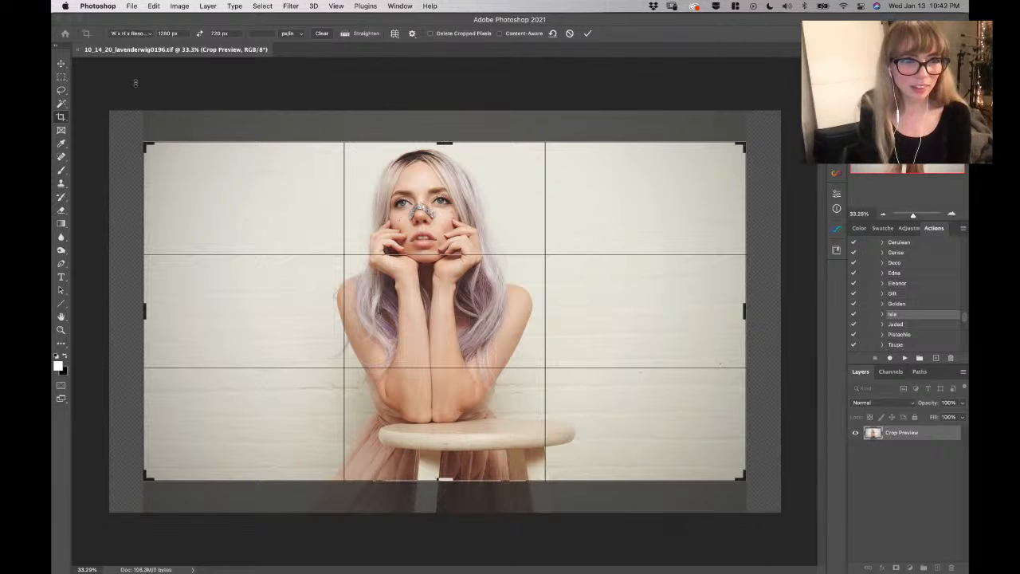
pyautogui.click(132, 33)
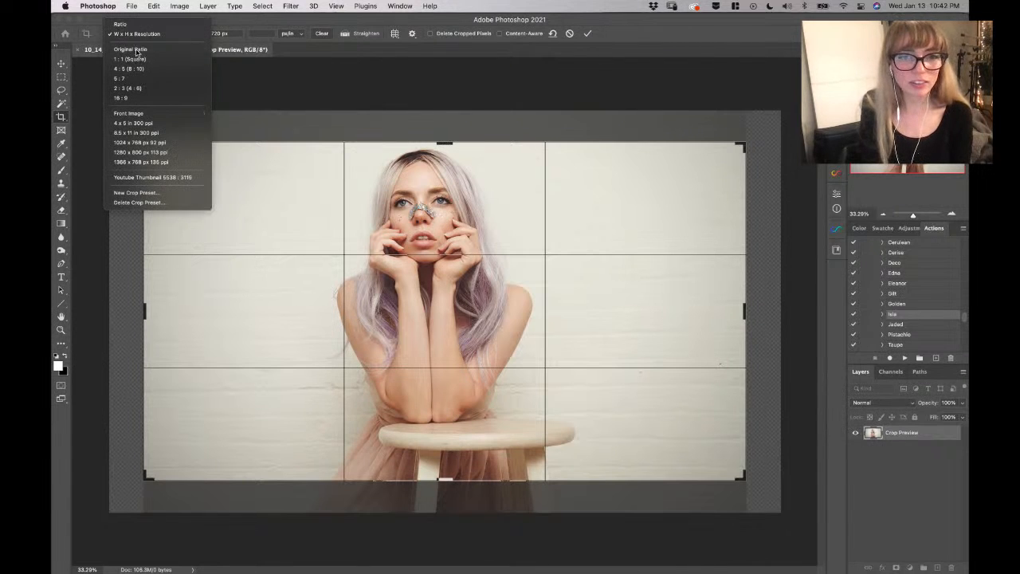
pyautogui.click(131, 50)
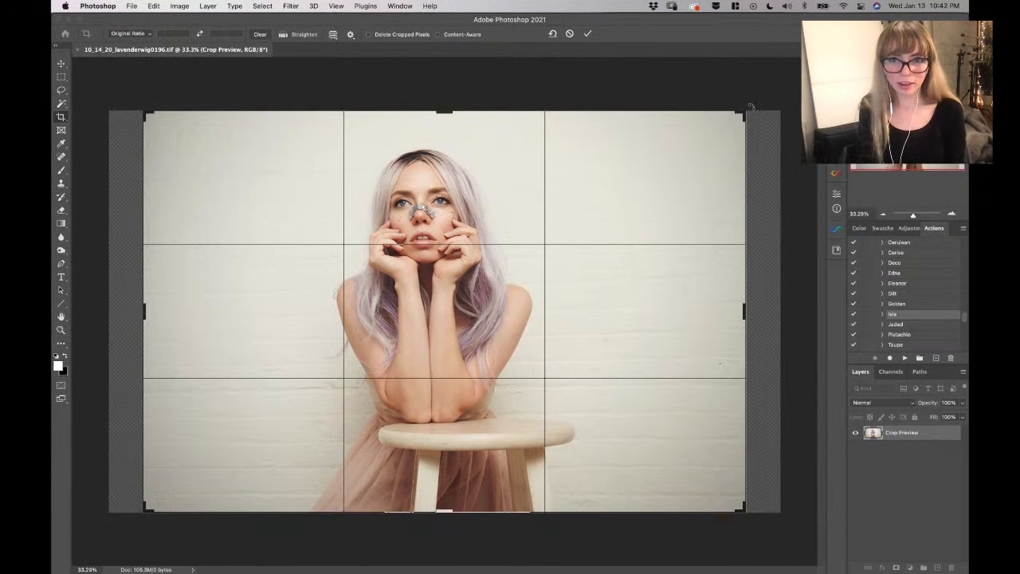
# Crop the portrait slightly tighter on all sides, reposition the woman within the frame, and apply the crop
pyautogui.moveTo(749, 101); pyautogui.dragTo(758, 108)
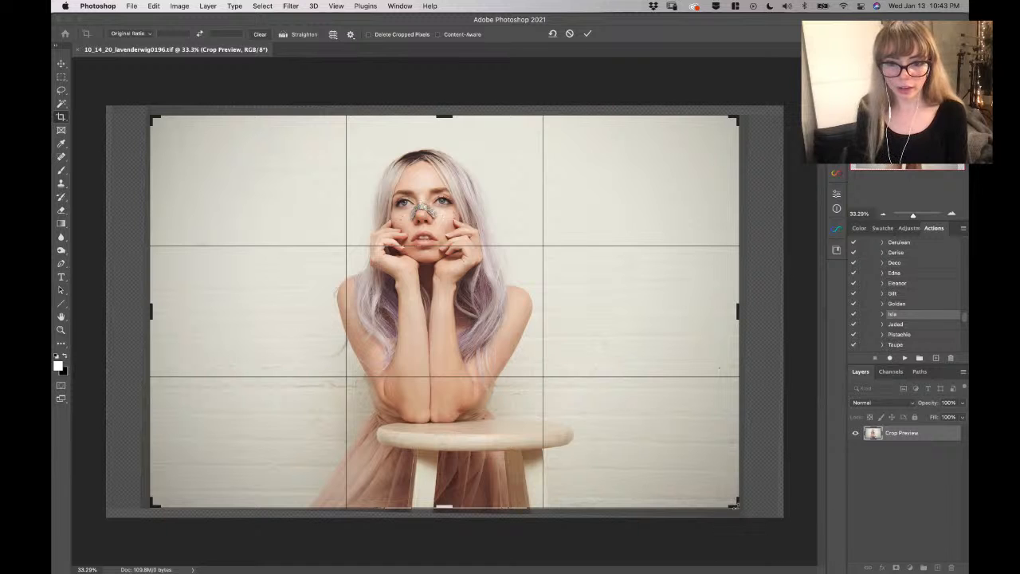
pyautogui.moveTo(735, 507); pyautogui.dragTo(729, 503)
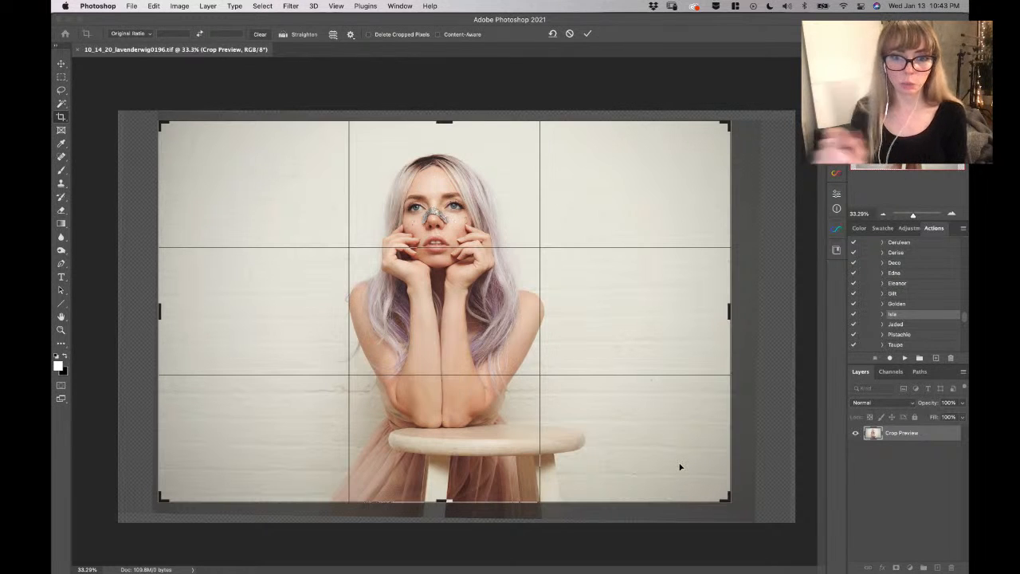
pyautogui.moveTo(500, 326); pyautogui.dragTo(509, 343)
pyautogui.moveTo(443, 122); pyautogui.dragTo(454, 133)
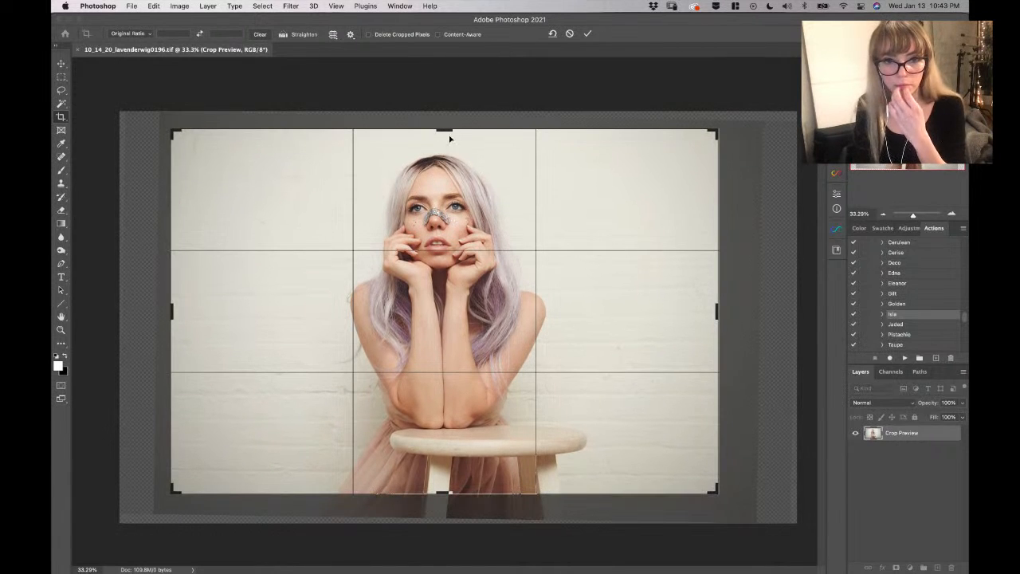
pyautogui.doubleClick(473, 321)
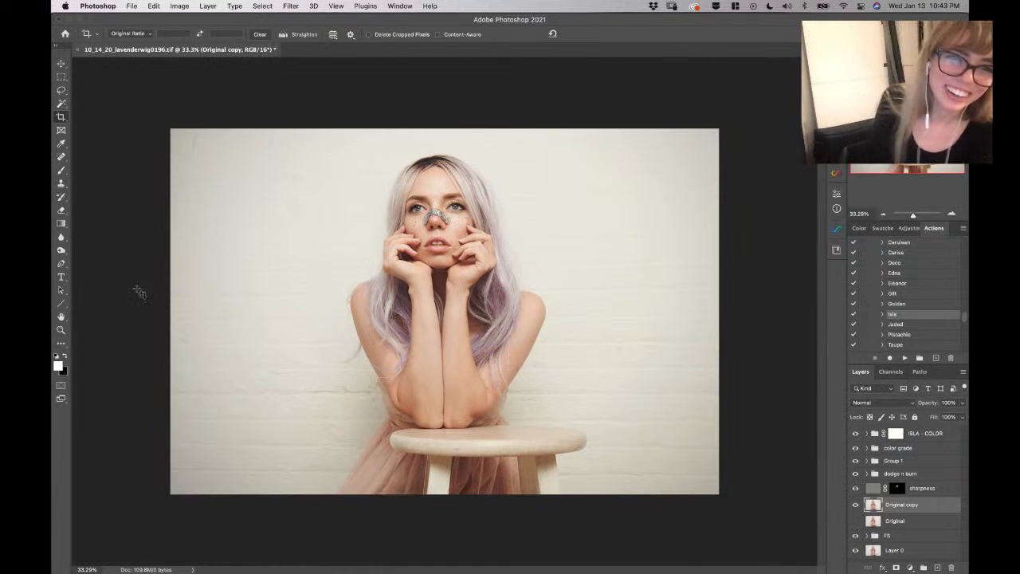
# Save the cropped version with layers and embedded Adobe RGB (1998) profile as 10_14_20_lavenderwig0196_2.tif in the Capture folder
pyautogui.click(132, 7)
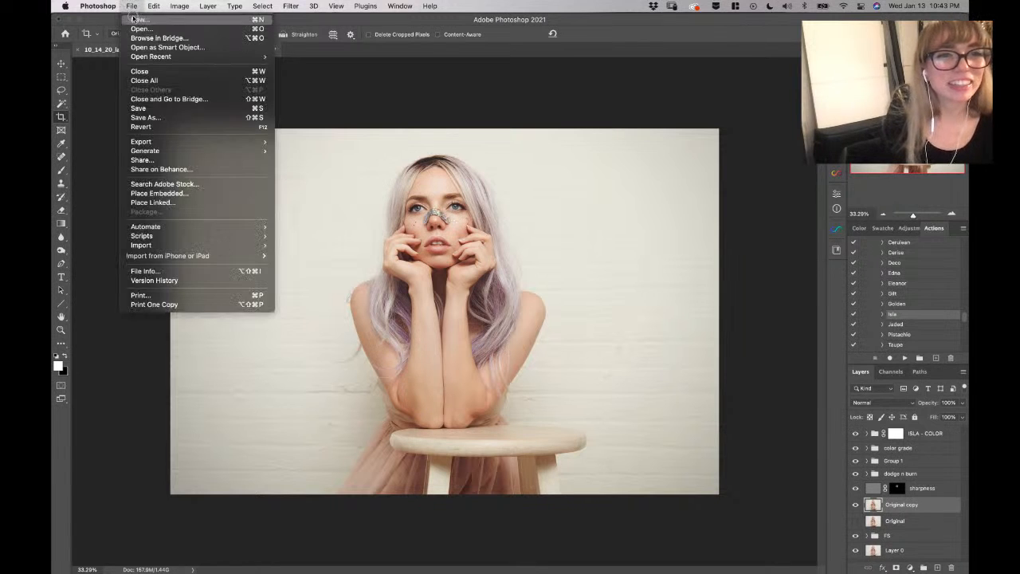
pyautogui.click(156, 119)
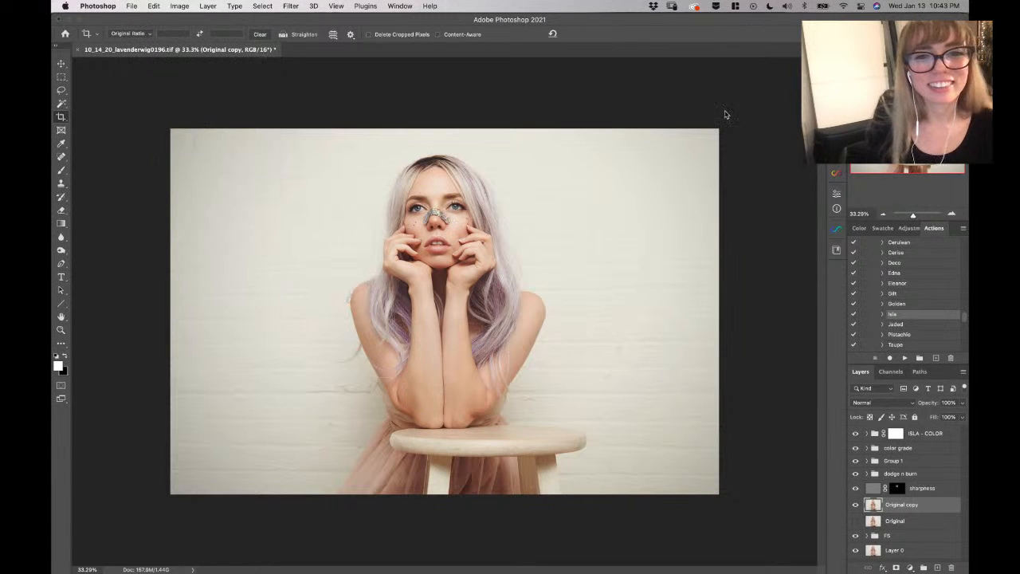
pyautogui.click(593, 118)
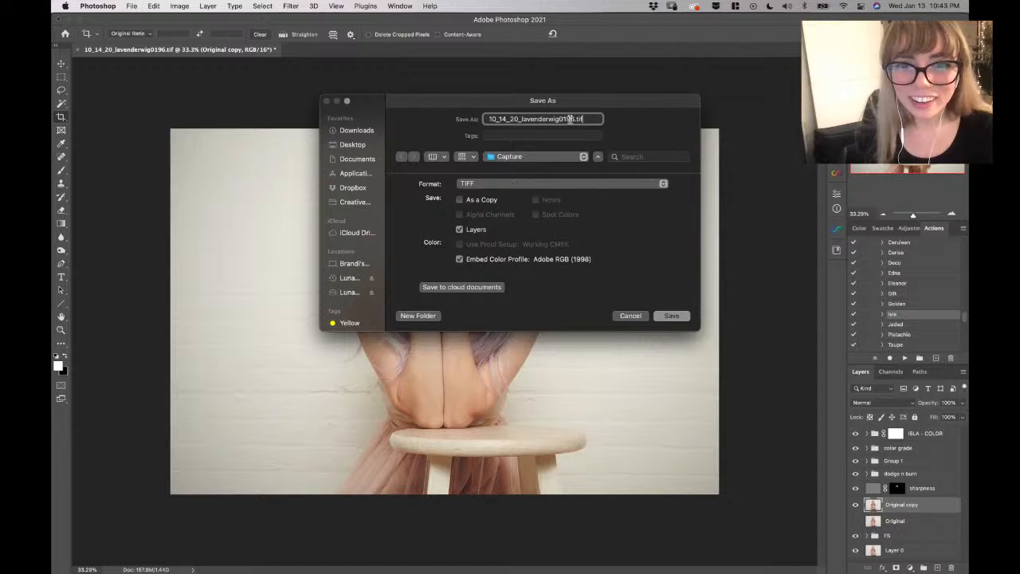
pyautogui.write('_2')
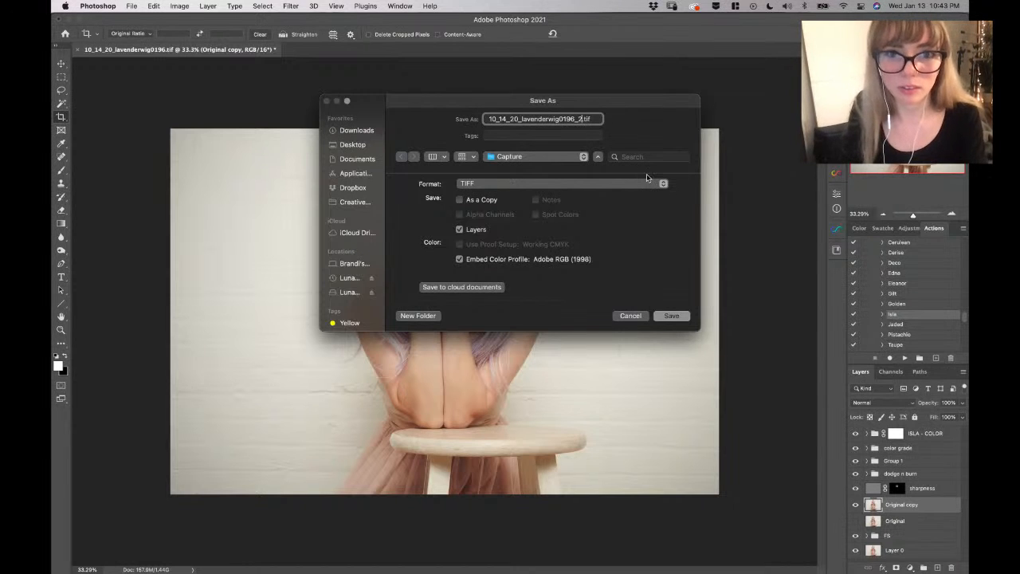
pyautogui.click(674, 319)
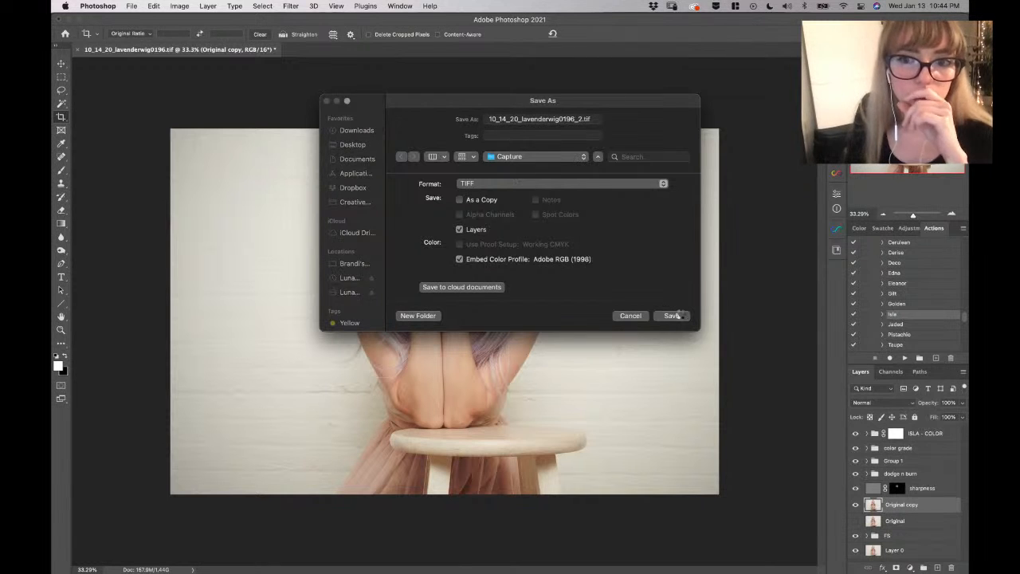
pyautogui.click(537, 162)
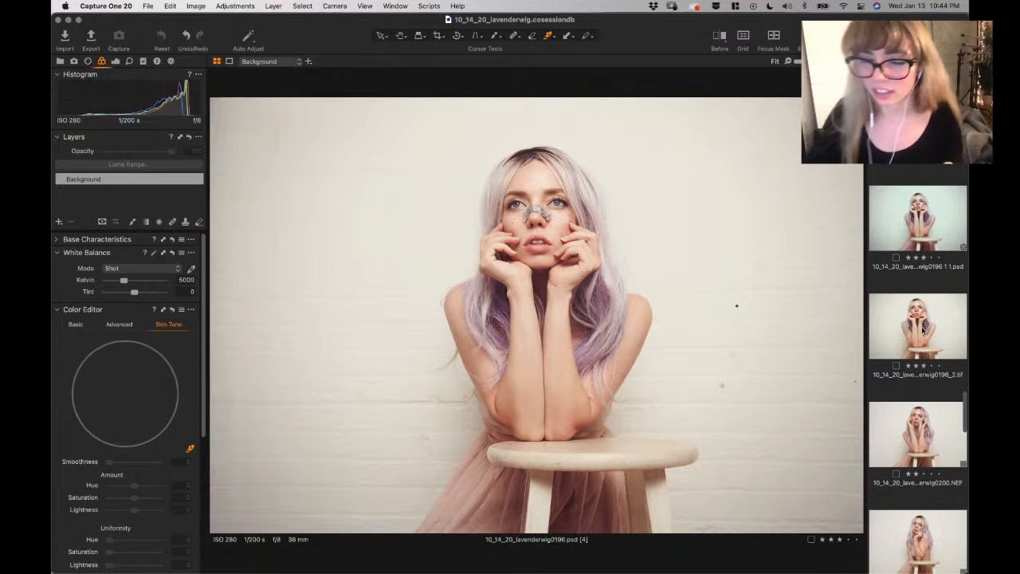
# In Capture One, select 10_14_20_lavenderwig0196_2.tif and preview the FILM (v11) user styles, including FL-03, on it
pyautogui.click(925, 327)
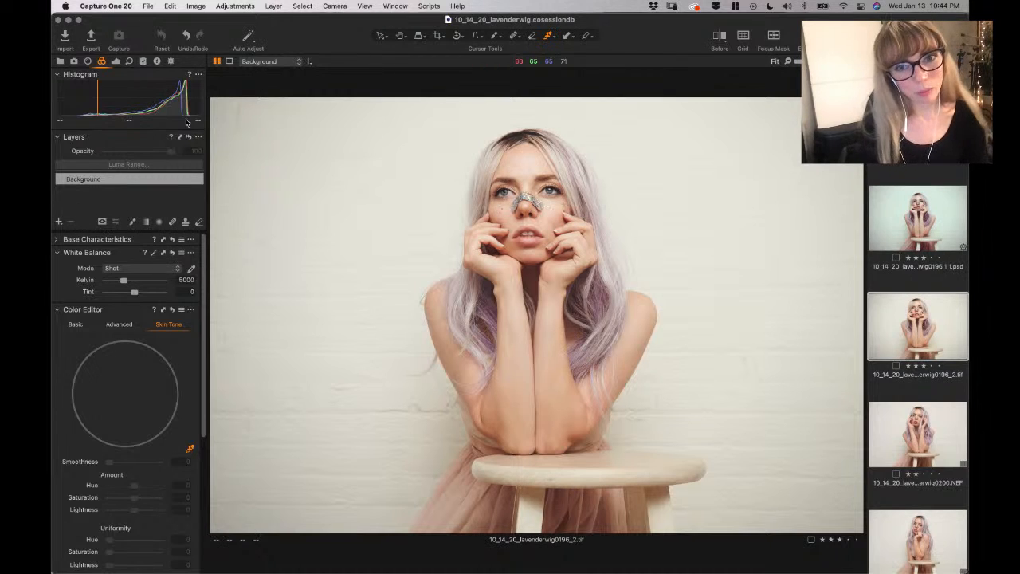
pyautogui.click(144, 62)
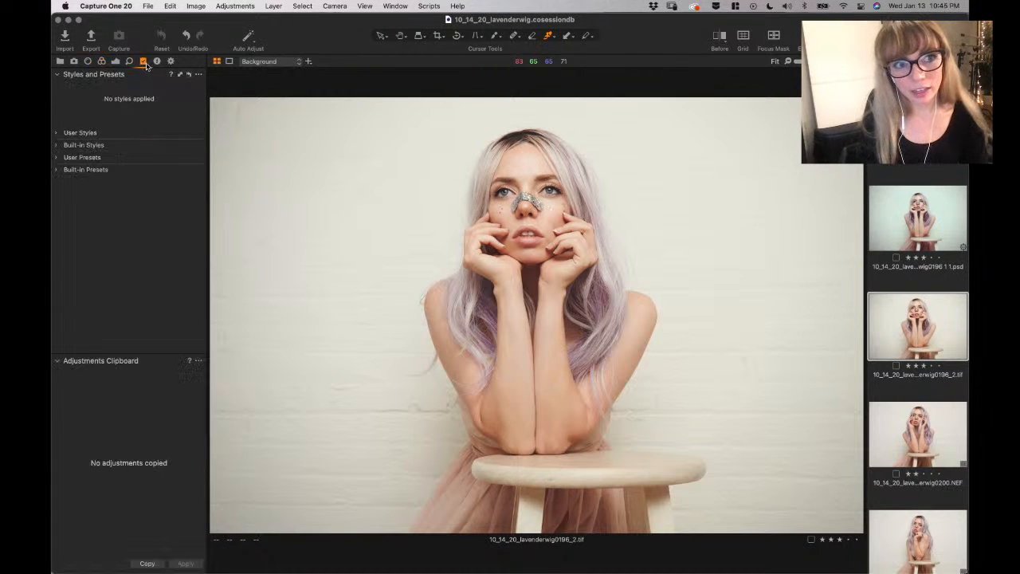
pyautogui.click(56, 133)
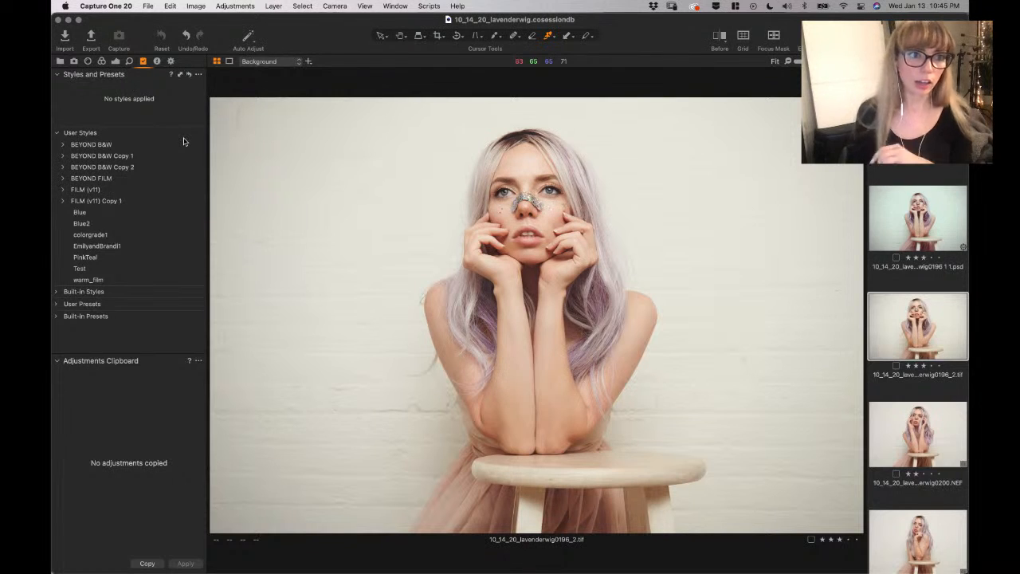
pyautogui.click(64, 192)
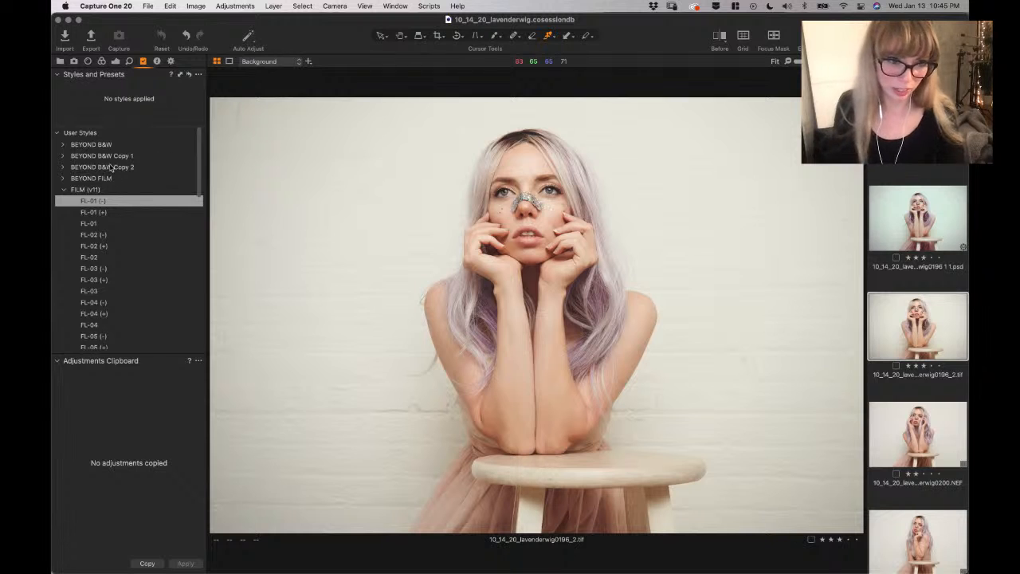
pyautogui.scroll(-2, 123, 167)
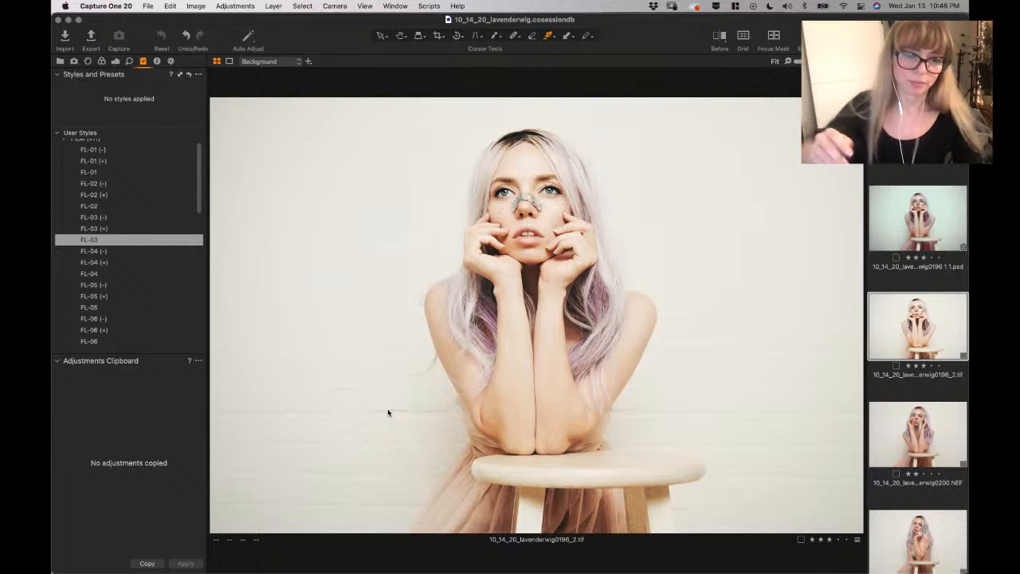
# Switch to Photoshop and check the saving progress of 10_14_20_lavenderwig0196_2.tif
pyautogui.moveTo(51, 199)
pyautogui.rightClick(67, 259)
pyautogui.click(112, 295)
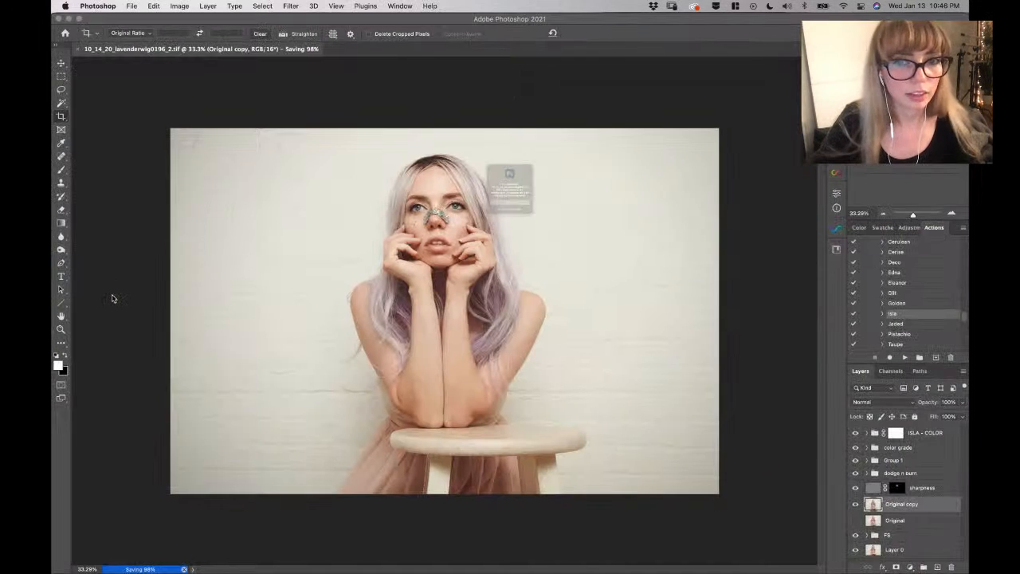
pyautogui.click(526, 231)
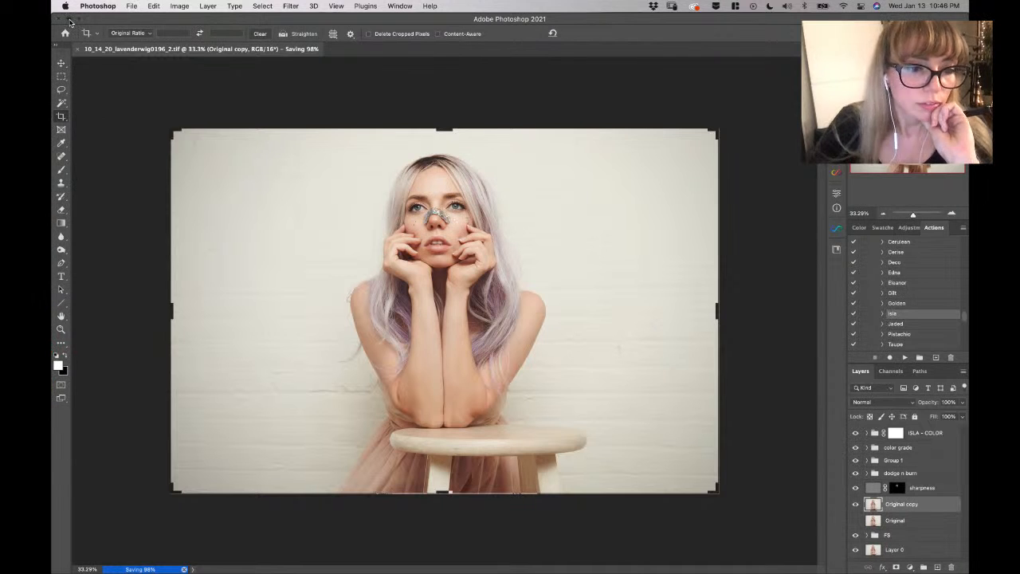
pyautogui.click(69, 22)
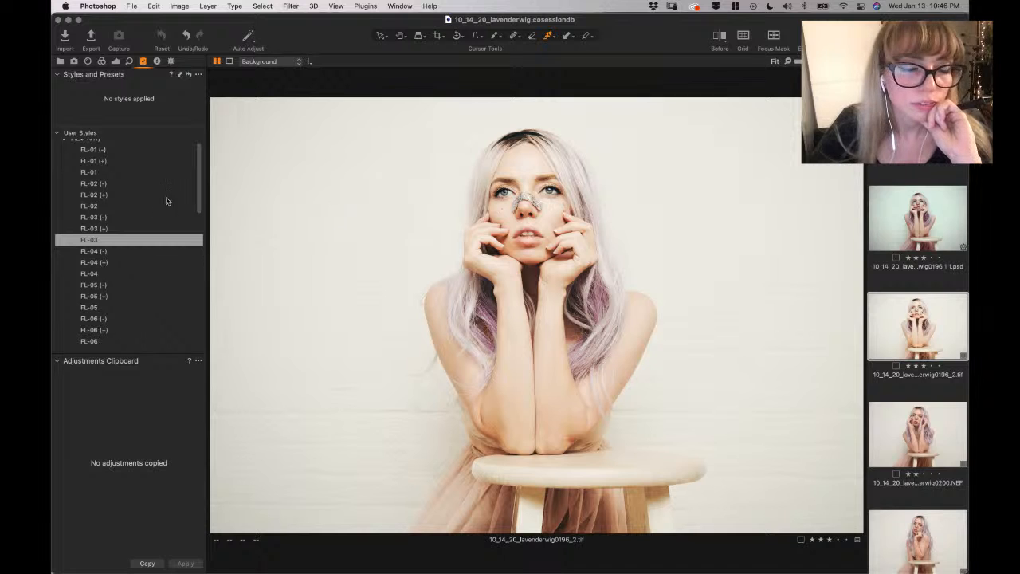
pyautogui.moveTo(52, 307)
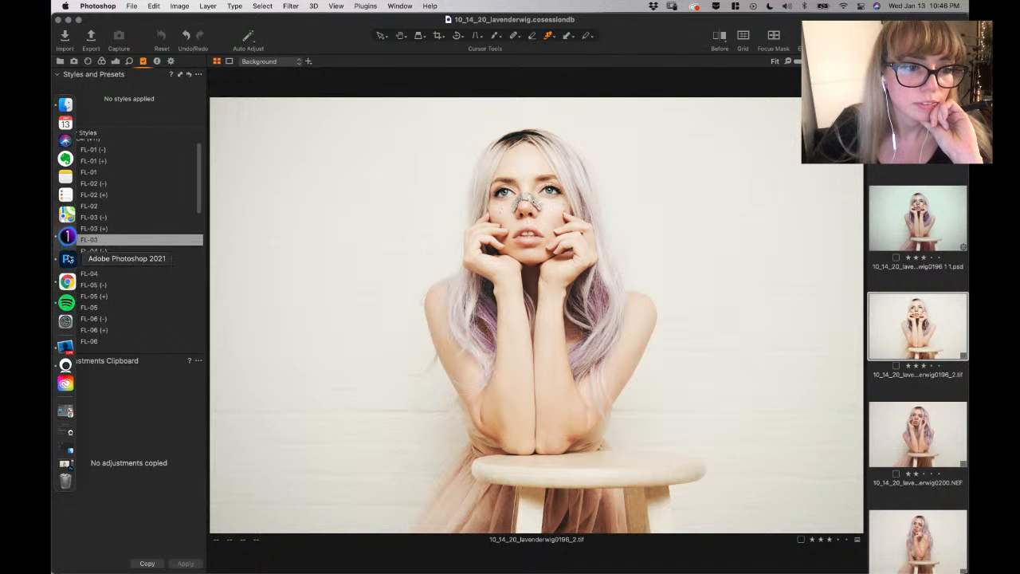
pyautogui.click(68, 259)
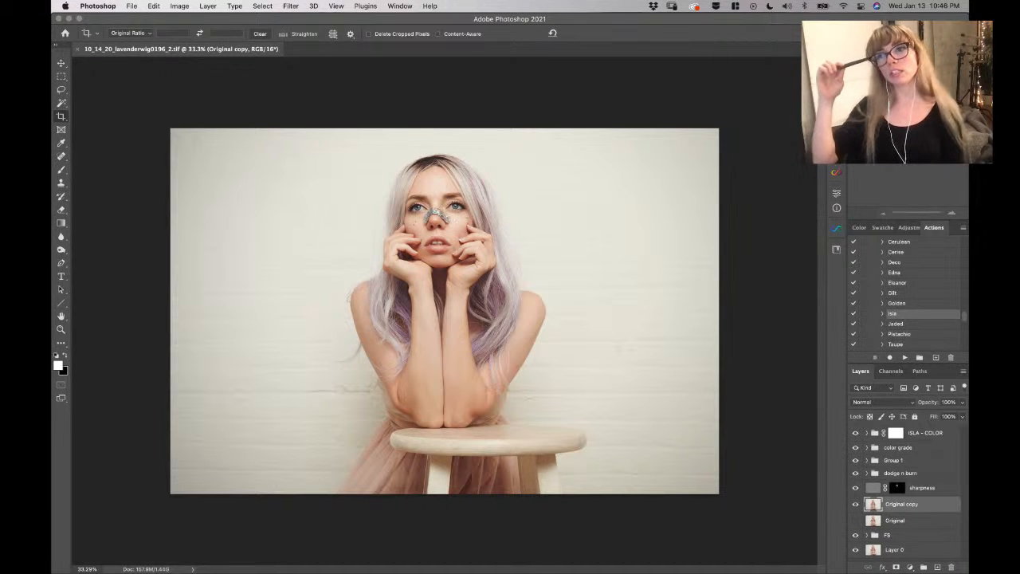
# Switch to Capture One and clear the FL-04 (-) style from the background of 10_14_20_lavenderwig0196_2.tif
pyautogui.press('super+Tab')
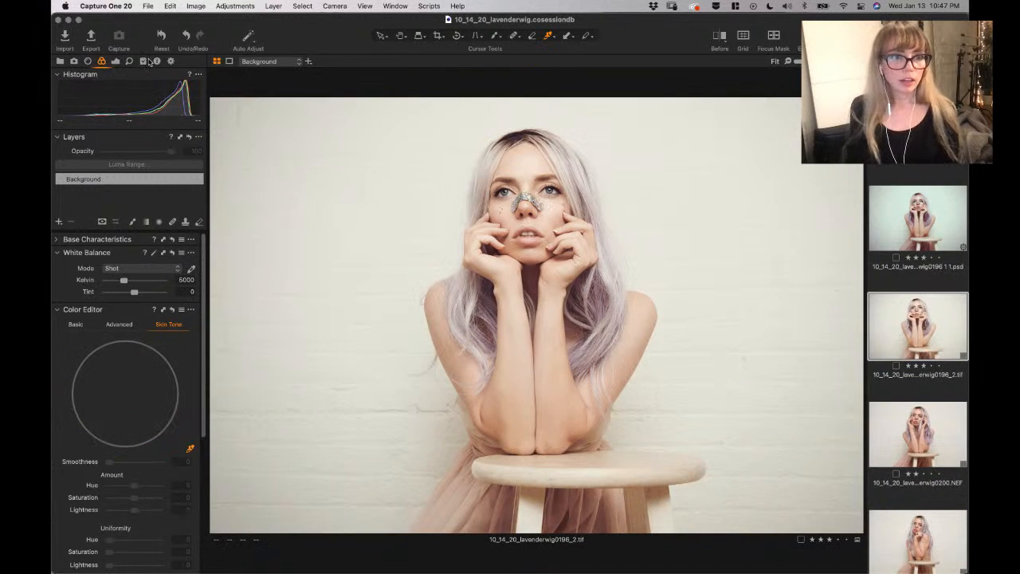
pyautogui.click(129, 62)
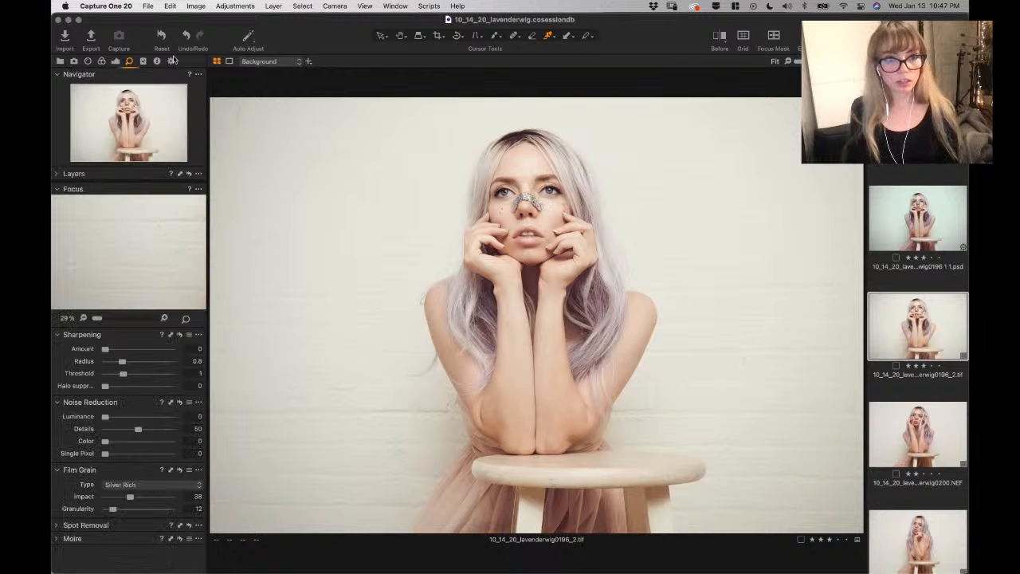
pyautogui.click(143, 61)
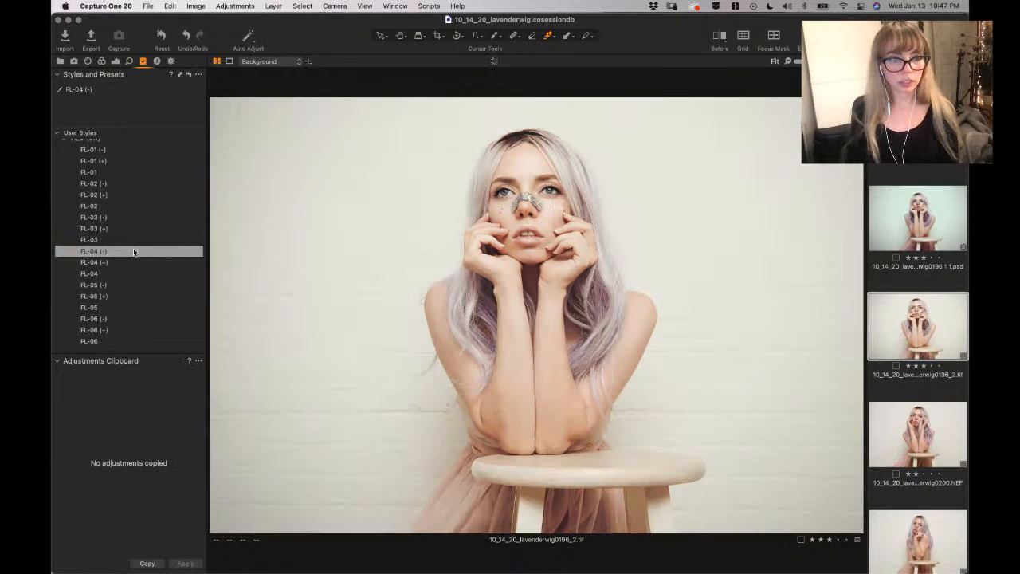
pyautogui.rightClick(133, 252)
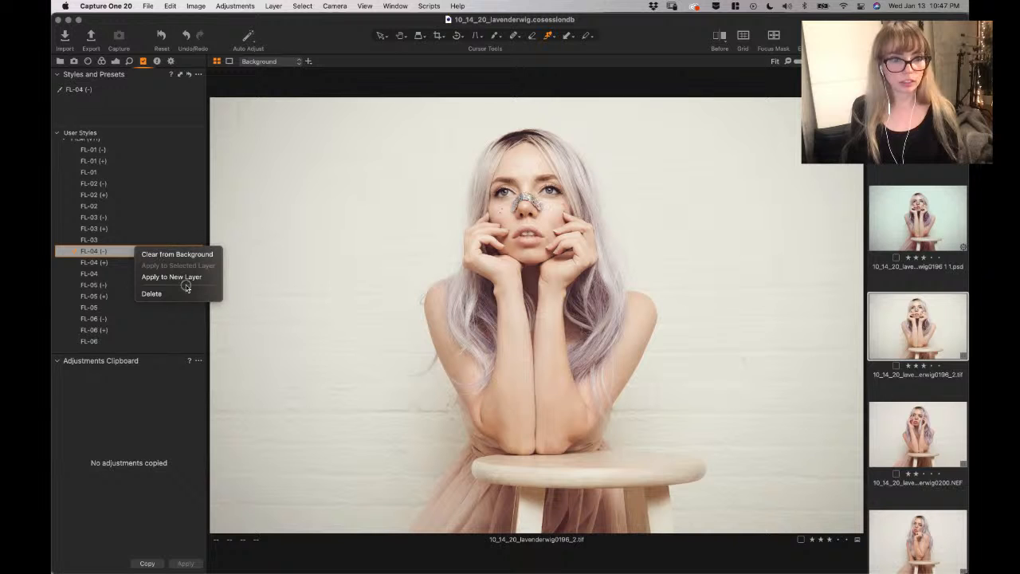
pyautogui.click(185, 254)
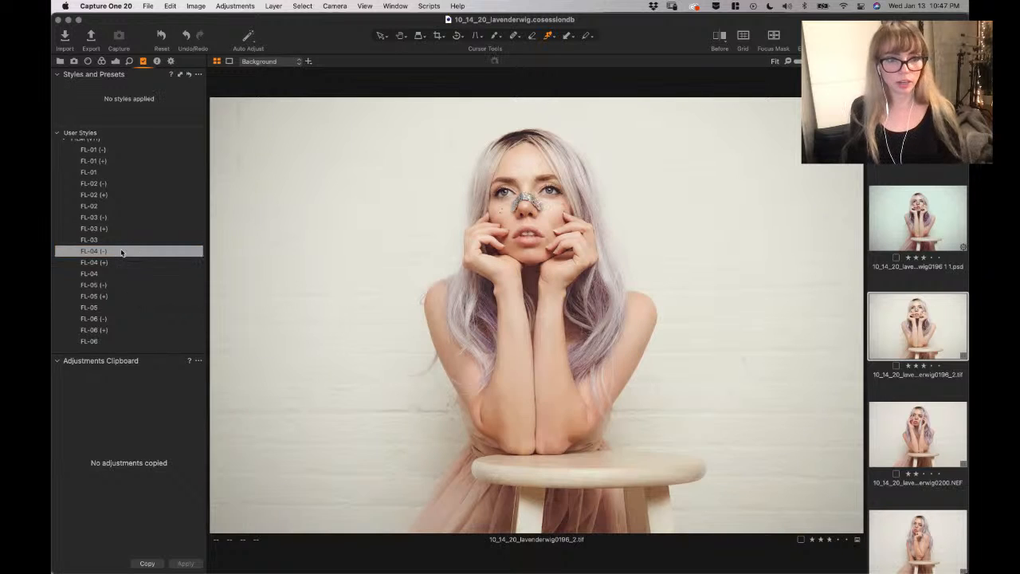
# Preview the rest of the FILM (v11) user styles, including the B&W ones, and the custom styles on the portrait
pyautogui.scroll(-4, 129, 271)
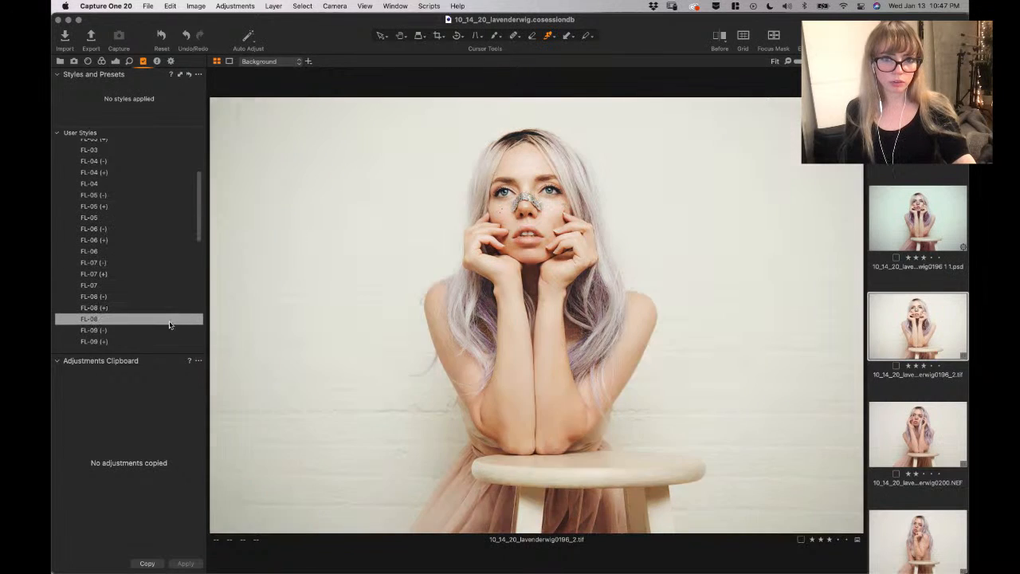
pyautogui.scroll(-5, 163, 287)
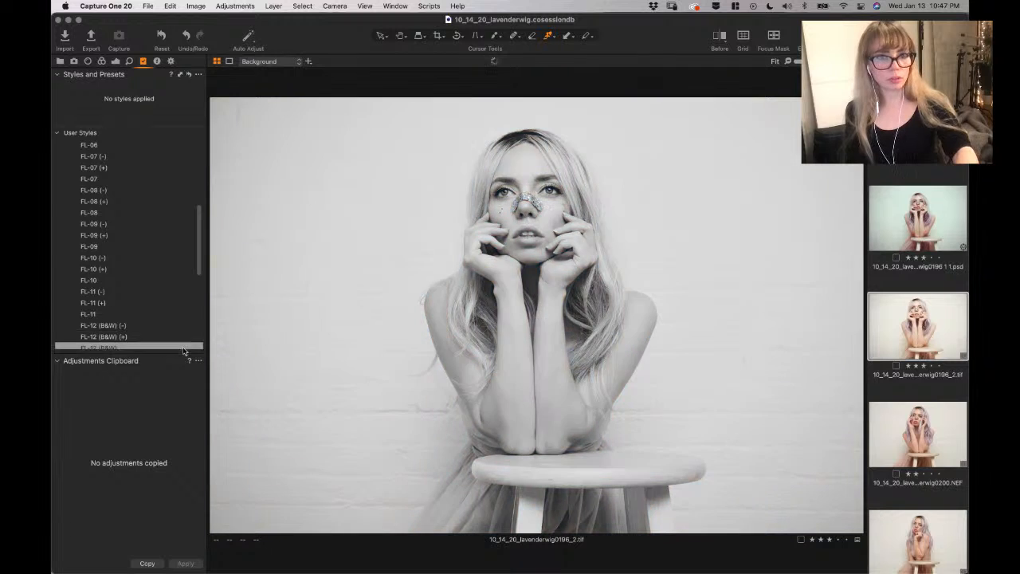
pyautogui.scroll(-3, 159, 274)
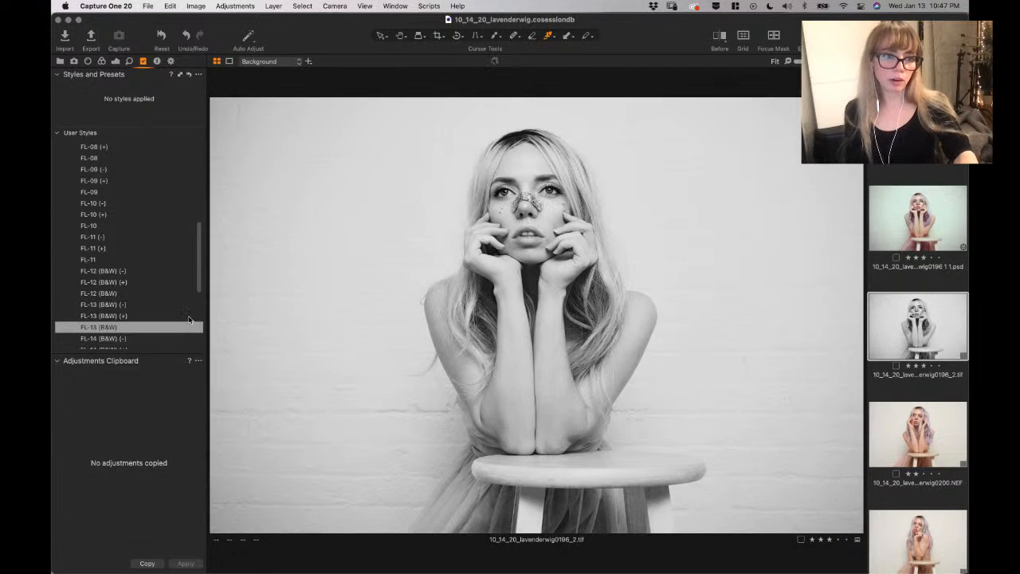
pyautogui.scroll(-4, 183, 318)
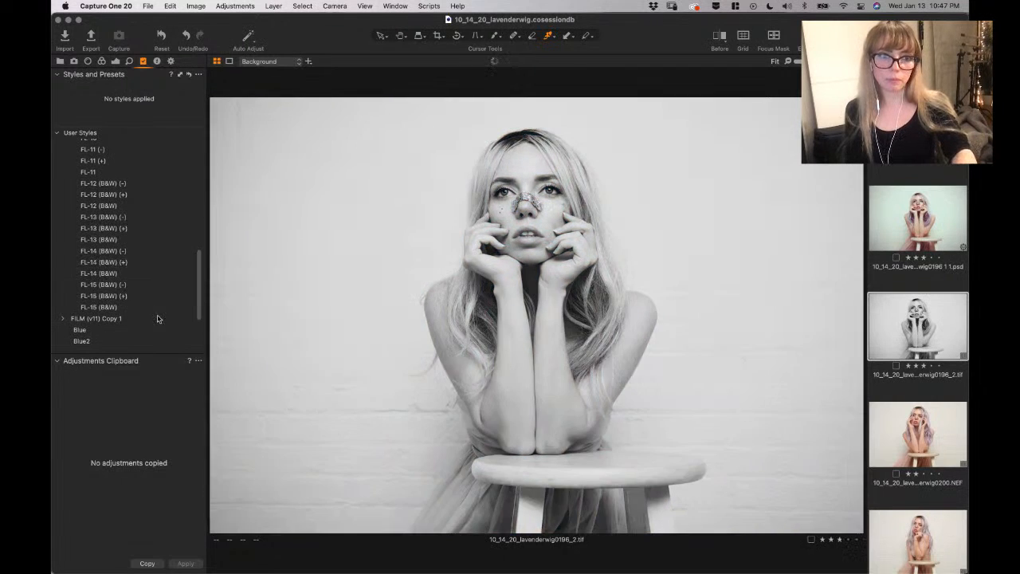
pyautogui.scroll(-4, 147, 286)
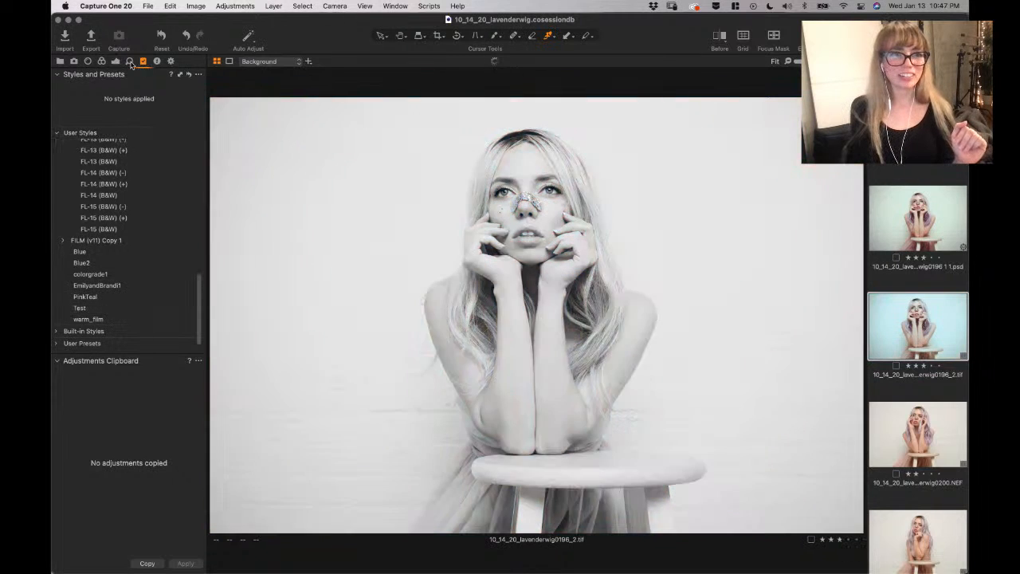
# Add a new filled adjustment layer to the portrait and name it color grade
pyautogui.click(101, 61)
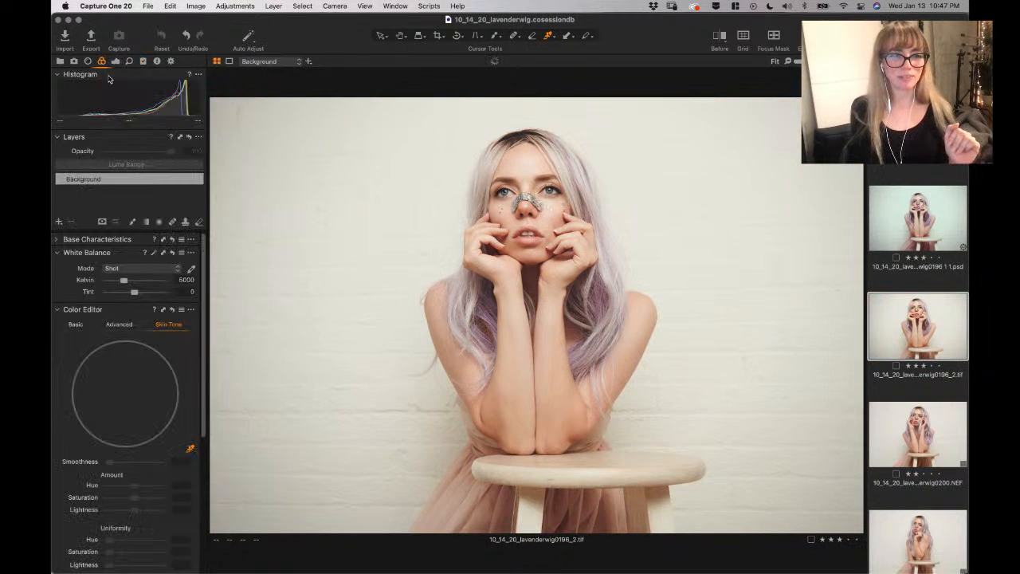
pyautogui.scroll(-10, 127, 385)
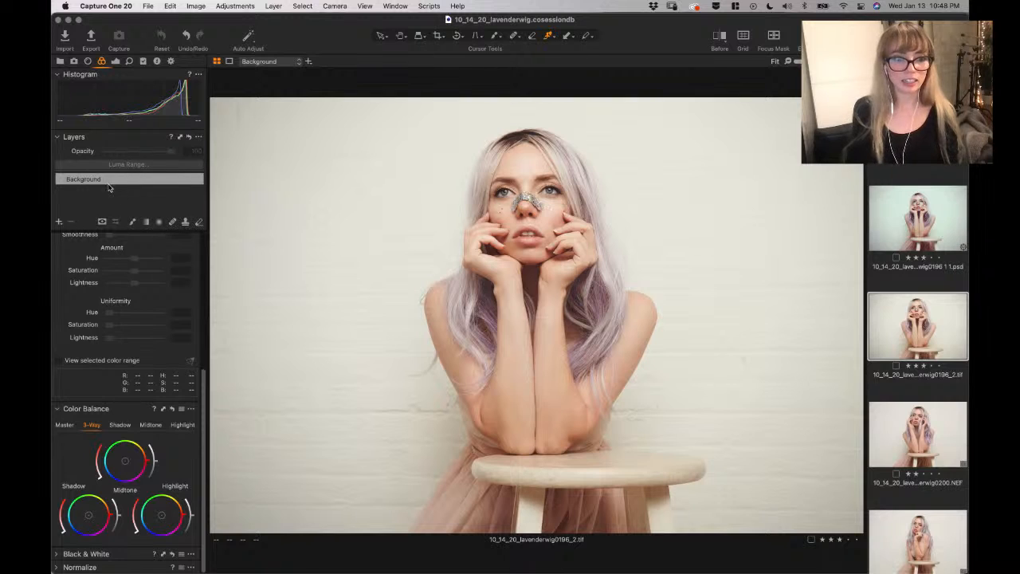
pyautogui.click(59, 221)
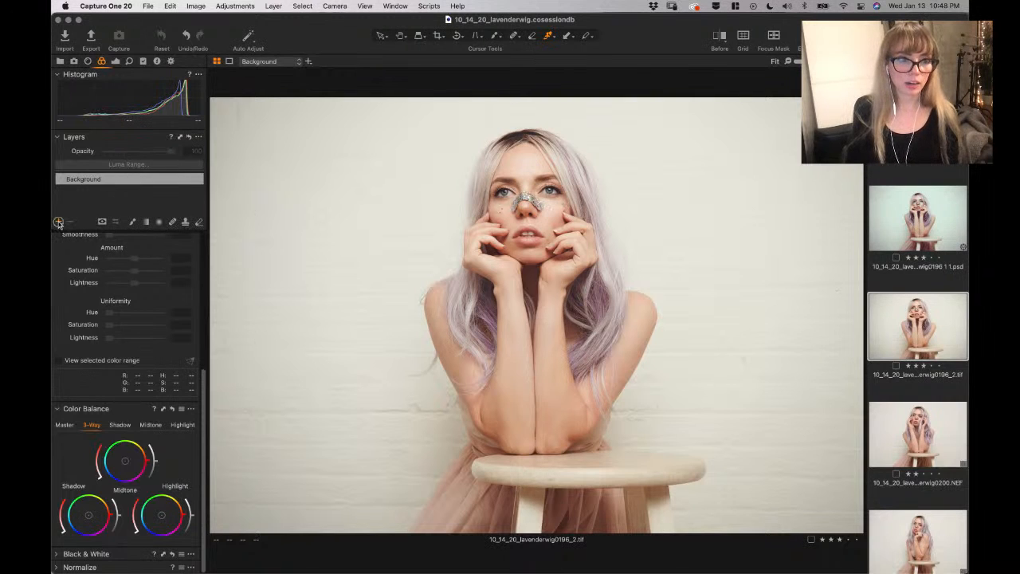
pyautogui.click(104, 237)
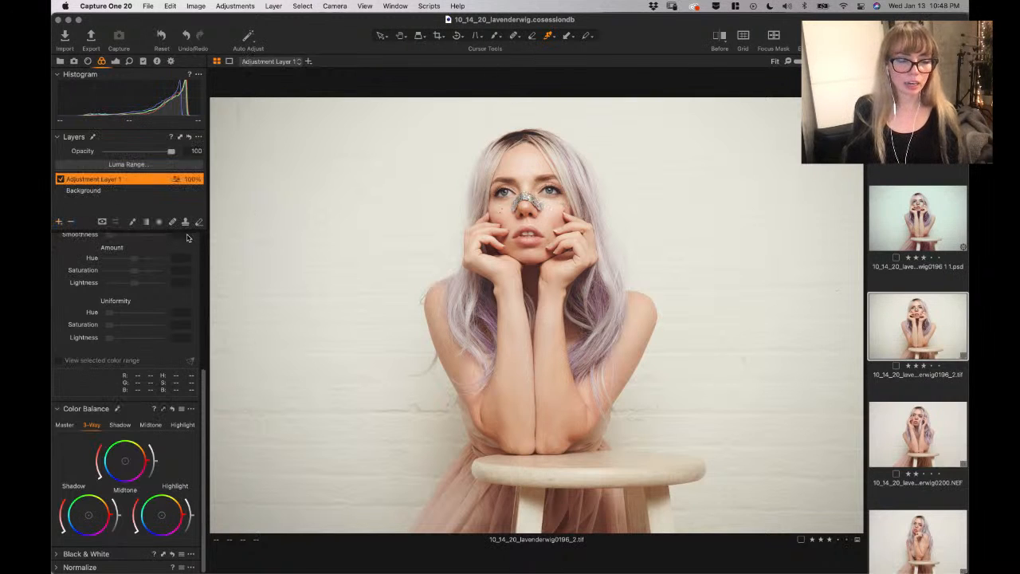
pyautogui.doubleClick(145, 180)
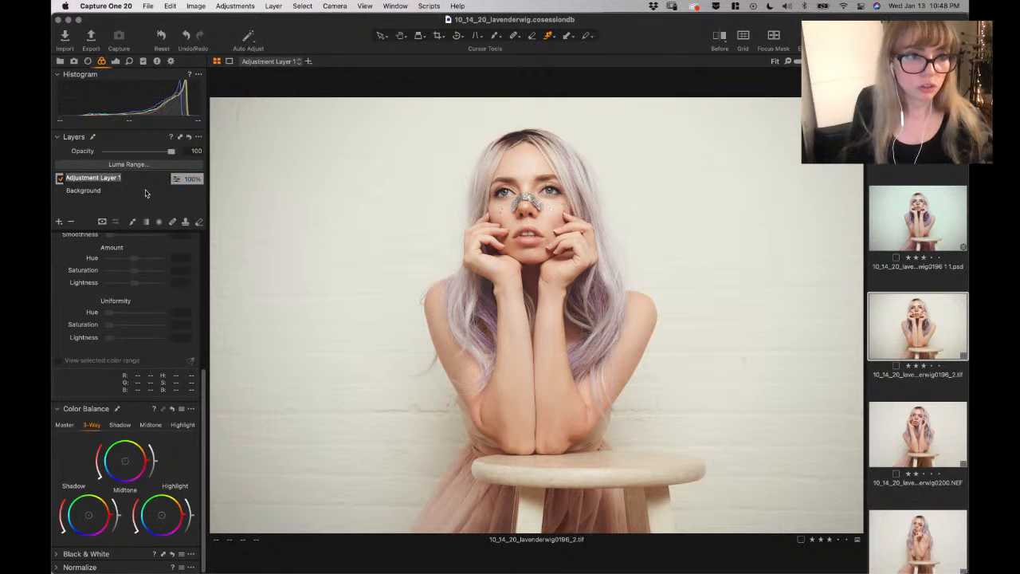
pyautogui.write('color')
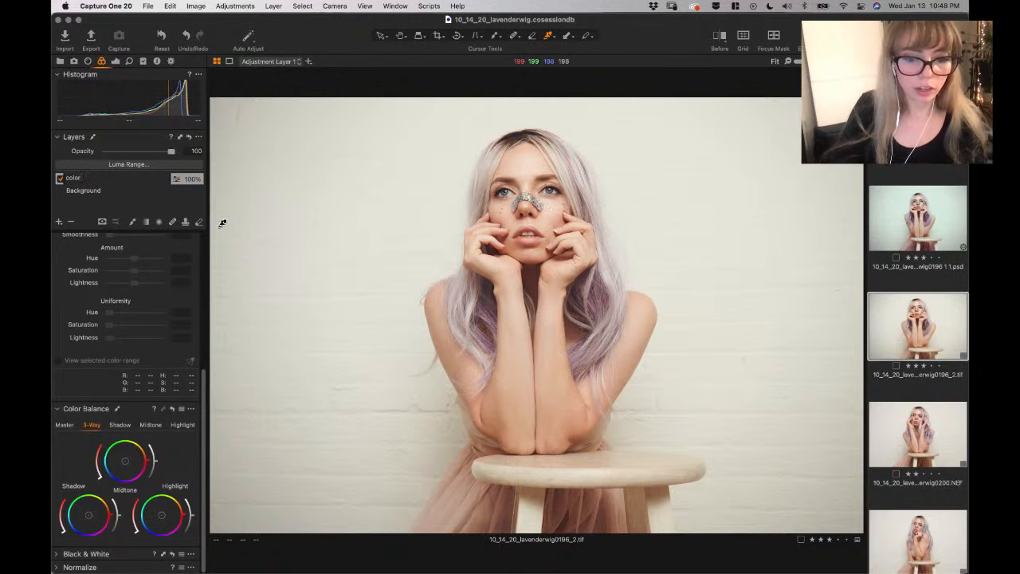
pyautogui.write(' grade')
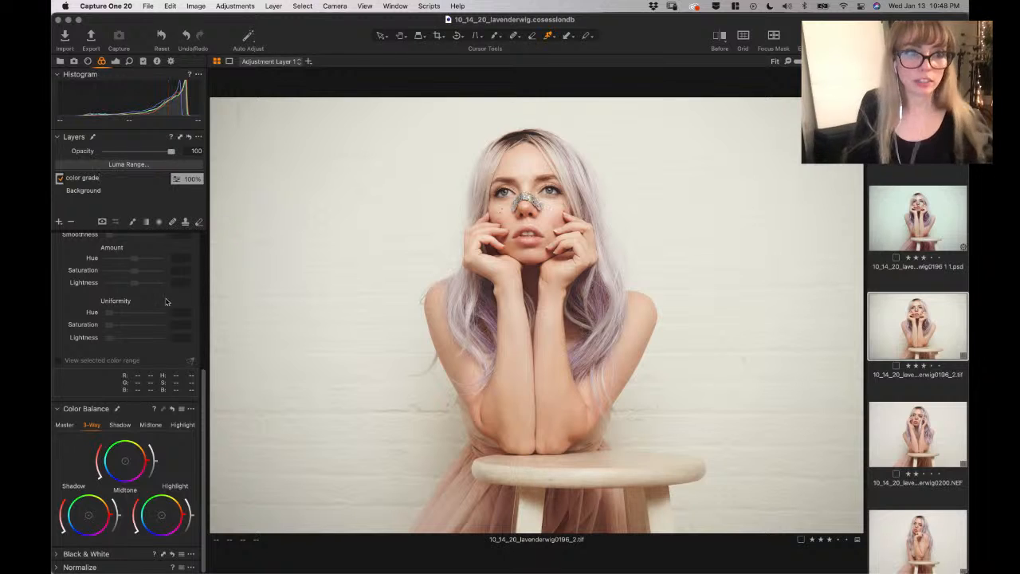
pyautogui.press('Return')
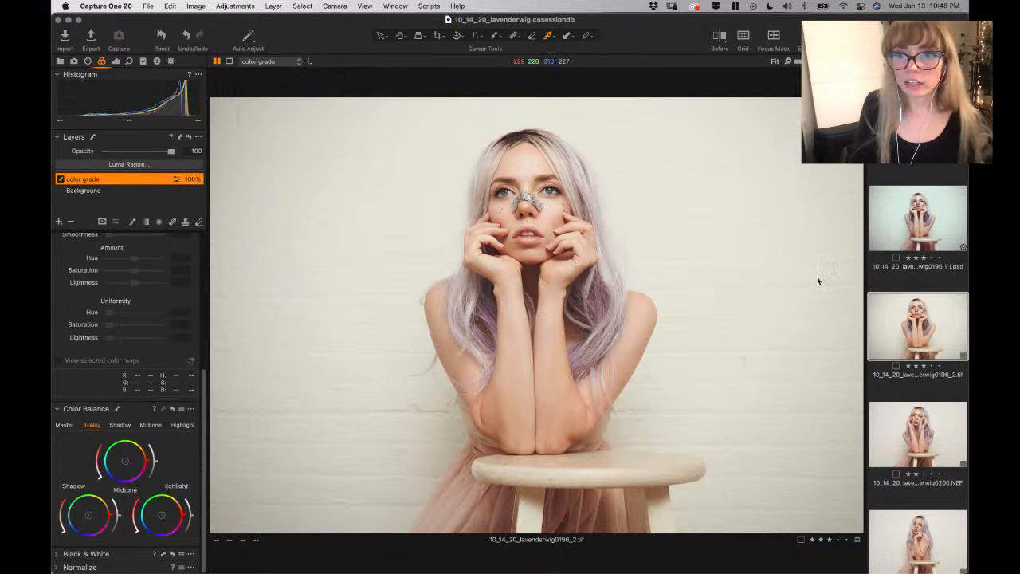
# Compare the portrait with the earlier 10_14_20_lavenderwig0196 1 1.psd version, and return to 10_14_20_lavenderwig0196_2.tif
pyautogui.click(917, 230)
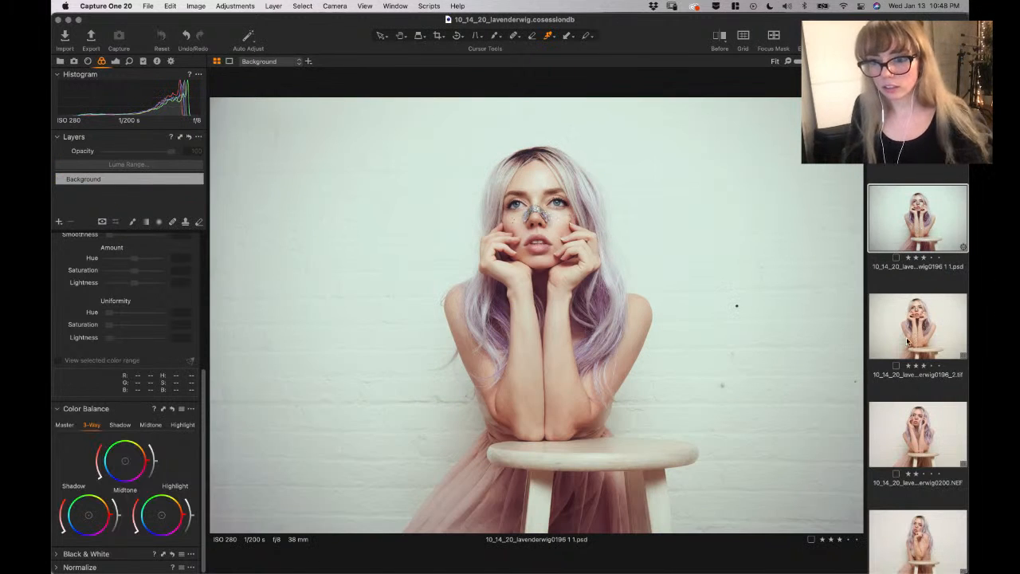
pyautogui.scroll(-3, 917, 343)
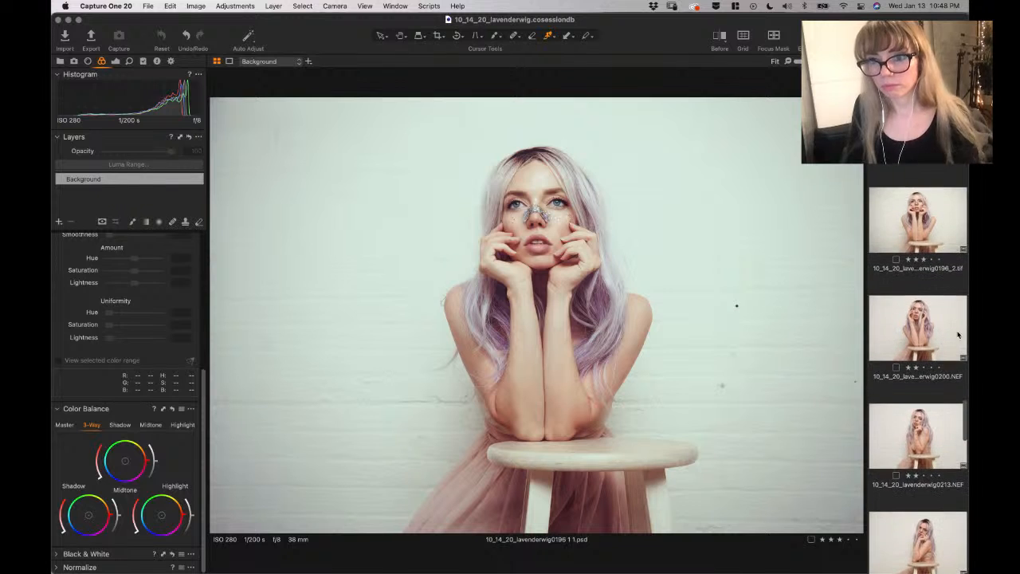
pyautogui.click(924, 234)
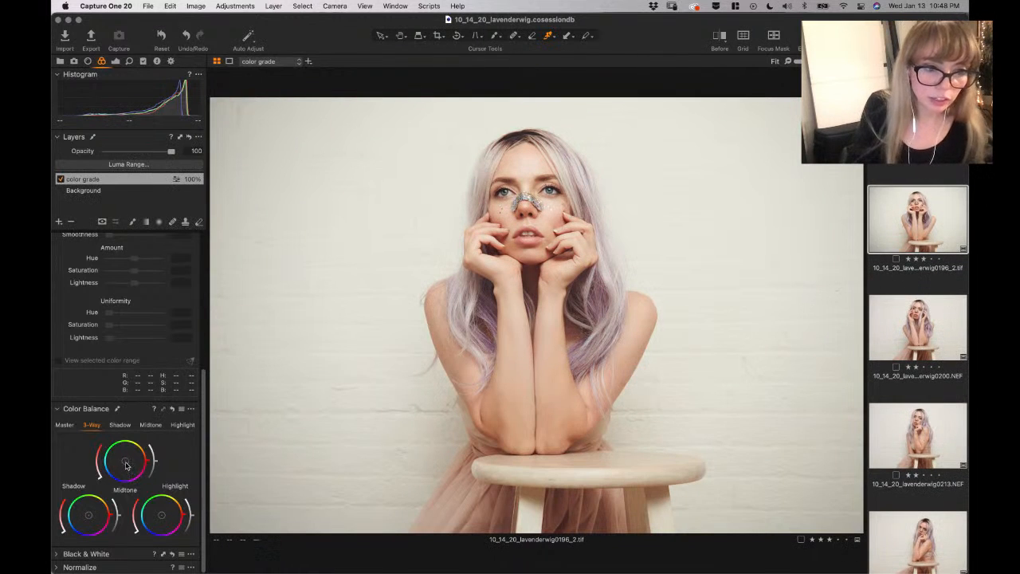
# On the color grade layer, use 3-way Color Balance to shift midtones toward blue, shadows toward red-orange and highlights toward cyan
pyautogui.moveTo(126, 466)
pyautogui.mouseDown()
pyautogui.moveTo(132, 460)
pyautogui.moveTo(122, 471)
pyautogui.moveTo(113, 462)
pyautogui.moveTo(130, 453)
pyautogui.moveTo(153, 464)
pyautogui.moveTo(136, 476)
pyautogui.moveTo(121, 462)
pyautogui.mouseUp()
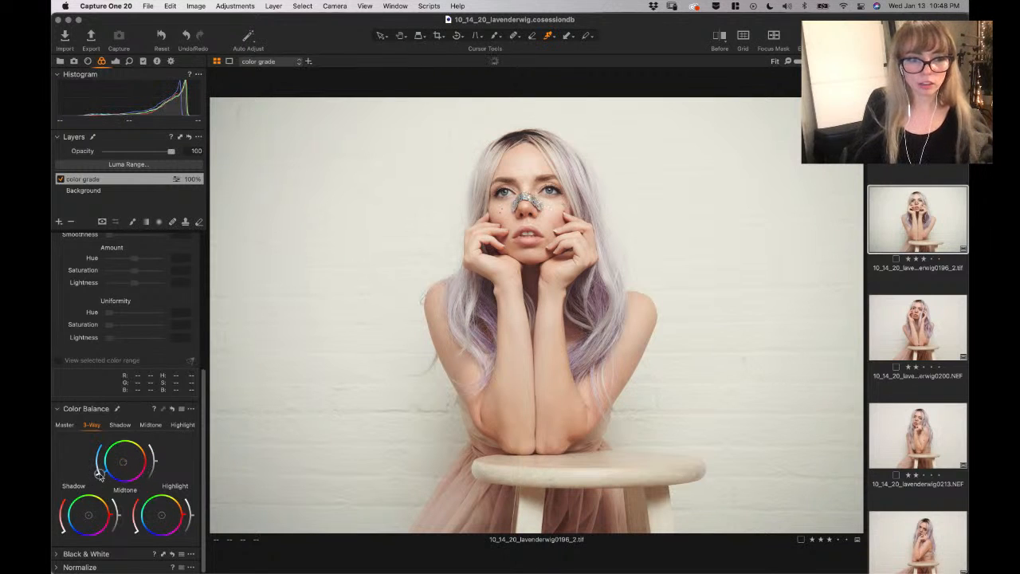
pyautogui.moveTo(100, 475)
pyautogui.mouseDown()
pyautogui.moveTo(99, 444)
pyautogui.moveTo(106, 469)
pyautogui.mouseUp()
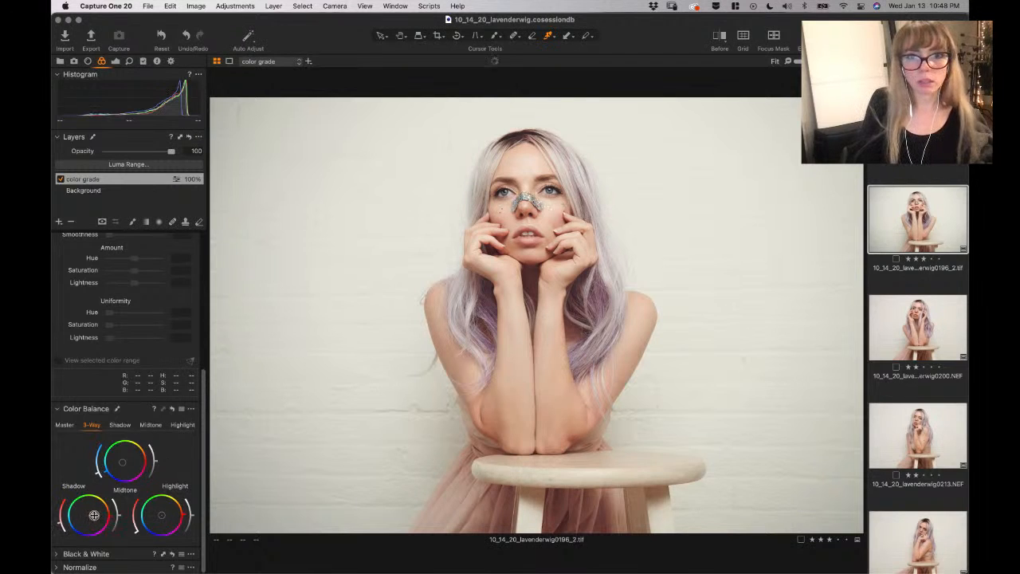
pyautogui.moveTo(94, 514); pyautogui.dragTo(99, 514)
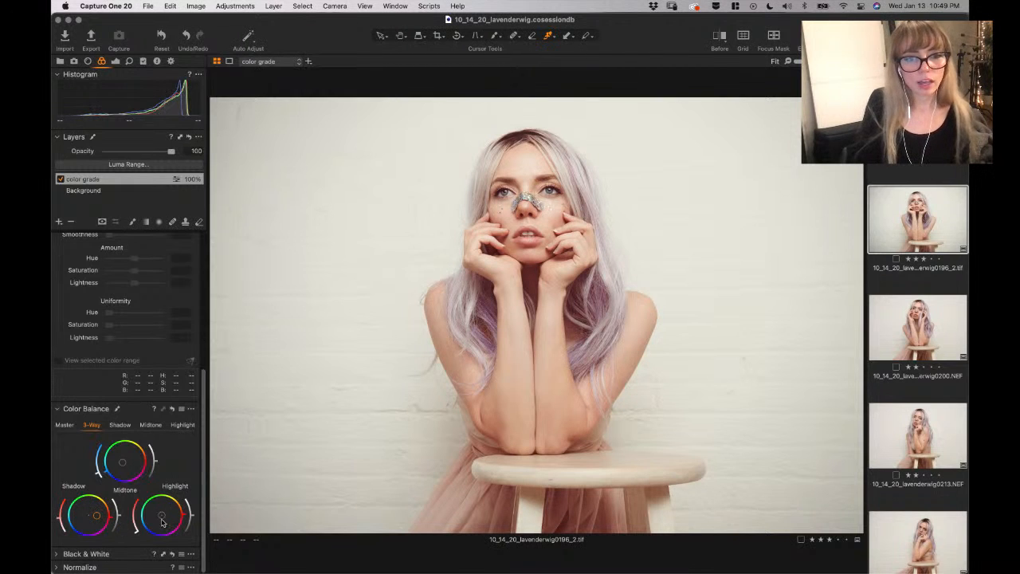
pyautogui.moveTo(160, 520); pyautogui.dragTo(154, 515)
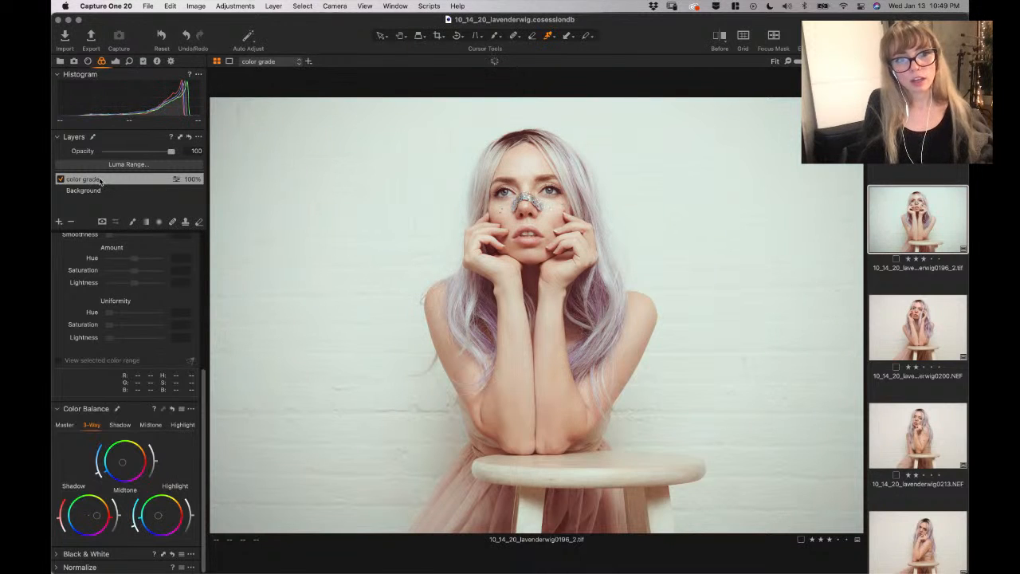
# Compare the image with and without the color grade layer and set the layer's opacity to 82
pyautogui.click(61, 179)
pyautogui.click(61, 179)
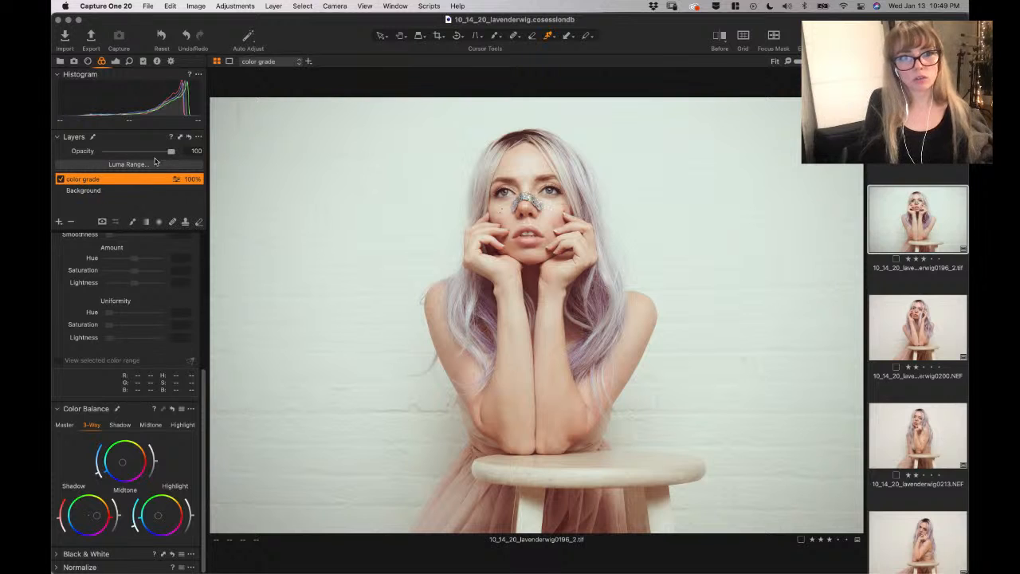
pyautogui.moveTo(170, 152)
pyautogui.mouseDown()
pyautogui.moveTo(94, 156)
pyautogui.moveTo(176, 150)
pyautogui.moveTo(159, 151)
pyautogui.mouseUp()
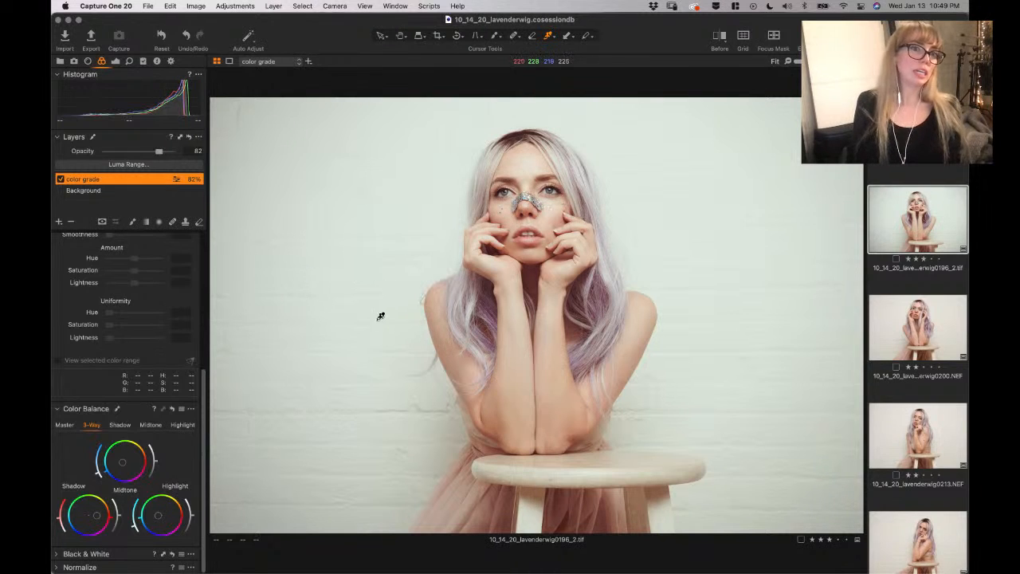
# Add another filled adjustment layer named blue and shift its Color Balance highlights toward cyan
pyautogui.click(59, 225)
pyautogui.click(92, 237)
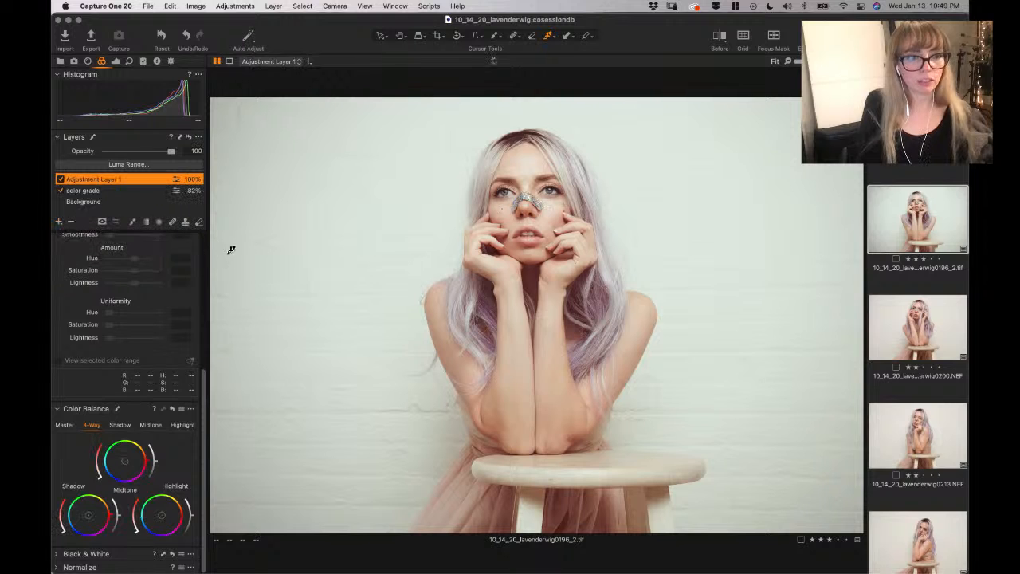
pyautogui.doubleClick(104, 178)
pyautogui.write('bl')
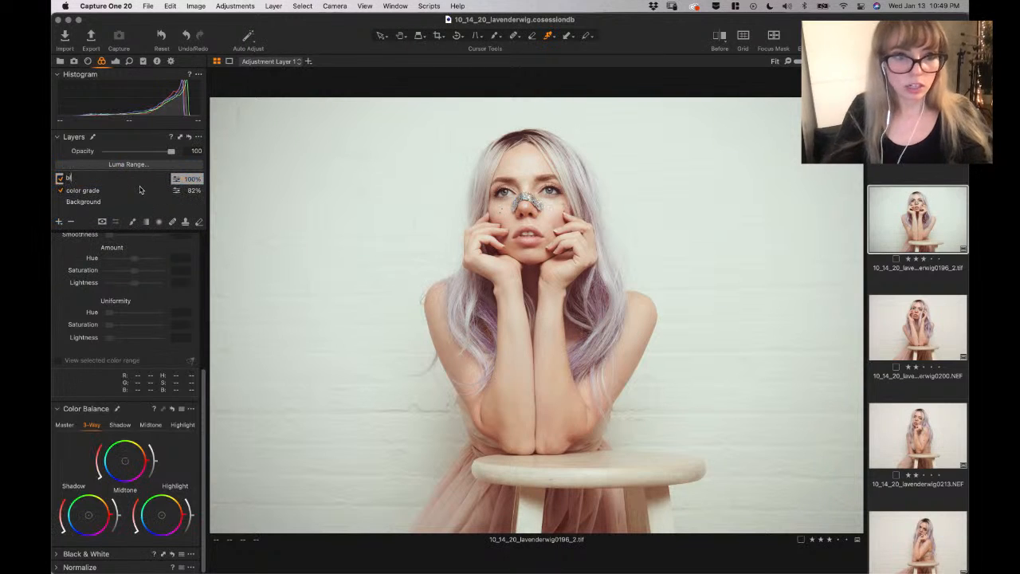
pyautogui.write('ue')
pyautogui.press('Return')
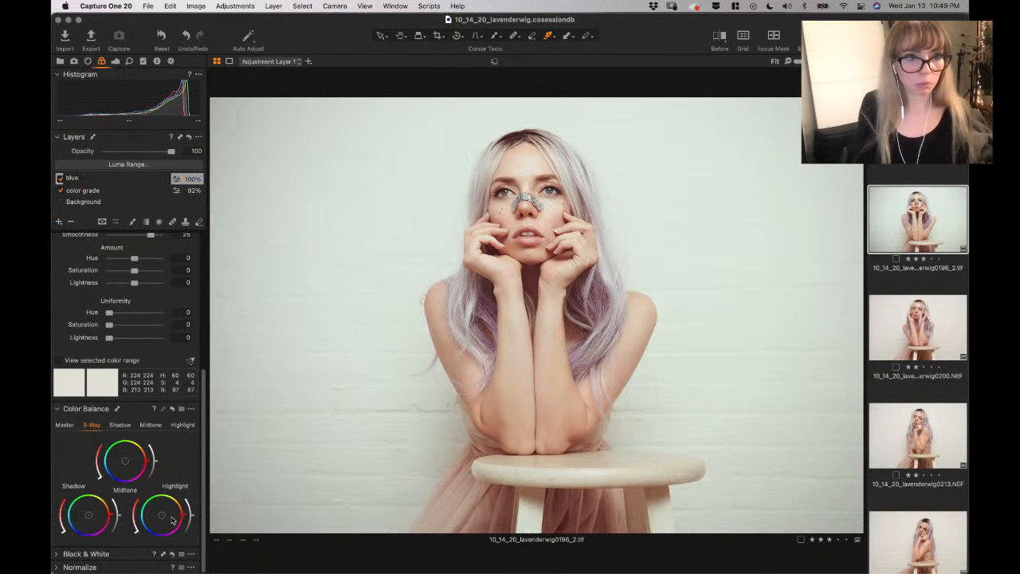
pyautogui.click(77, 178)
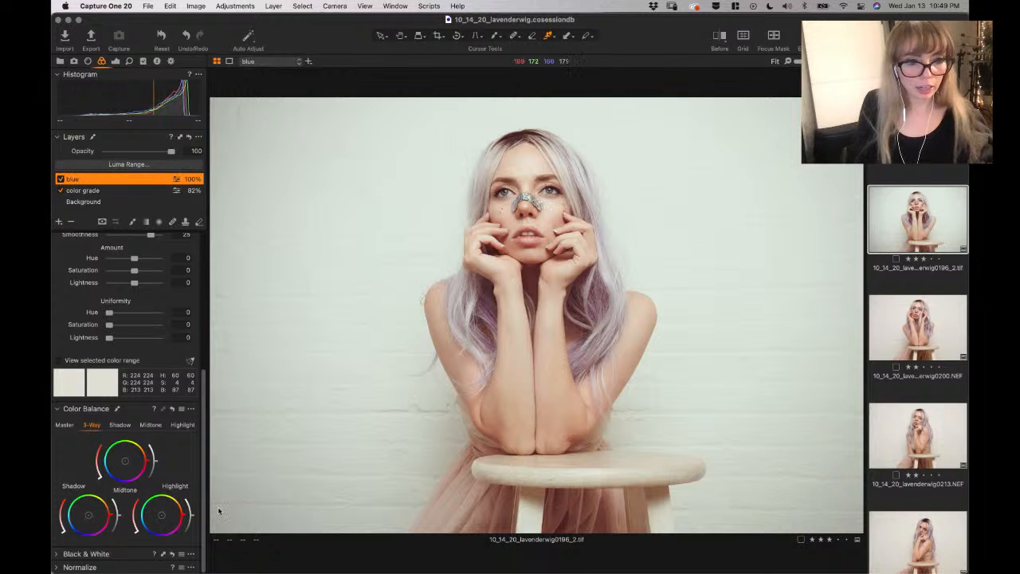
pyautogui.moveTo(160, 519)
pyautogui.mouseDown()
pyautogui.moveTo(150, 523)
pyautogui.moveTo(149, 507)
pyautogui.moveTo(167, 500)
pyautogui.moveTo(160, 530)
pyautogui.moveTo(148, 514)
pyautogui.moveTo(143, 522)
pyautogui.mouseUp()
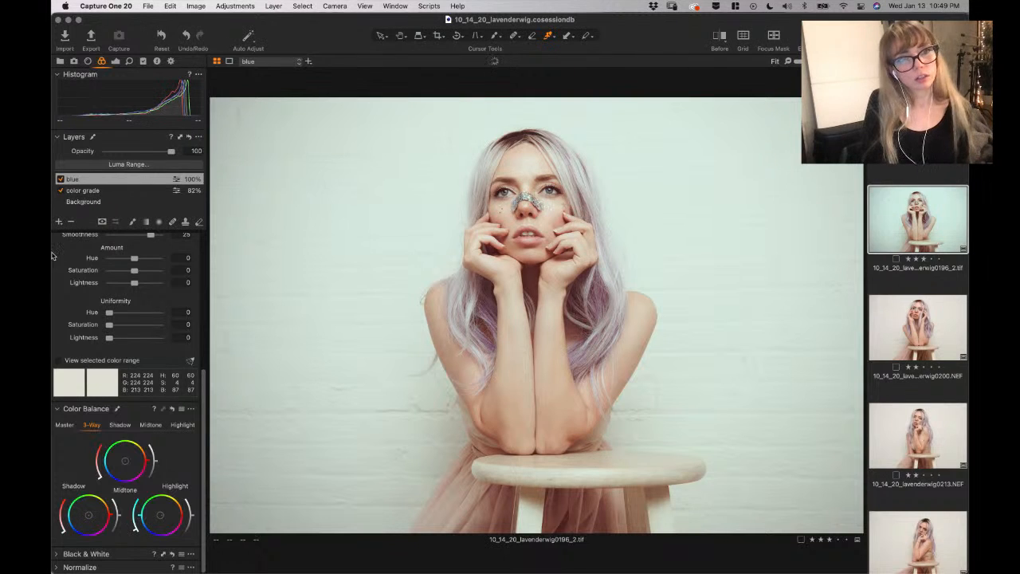
# Add an empty adjustment layer above the blue layer and view 10_14_20_lavenderwig0200.NEF
pyautogui.click(58, 223)
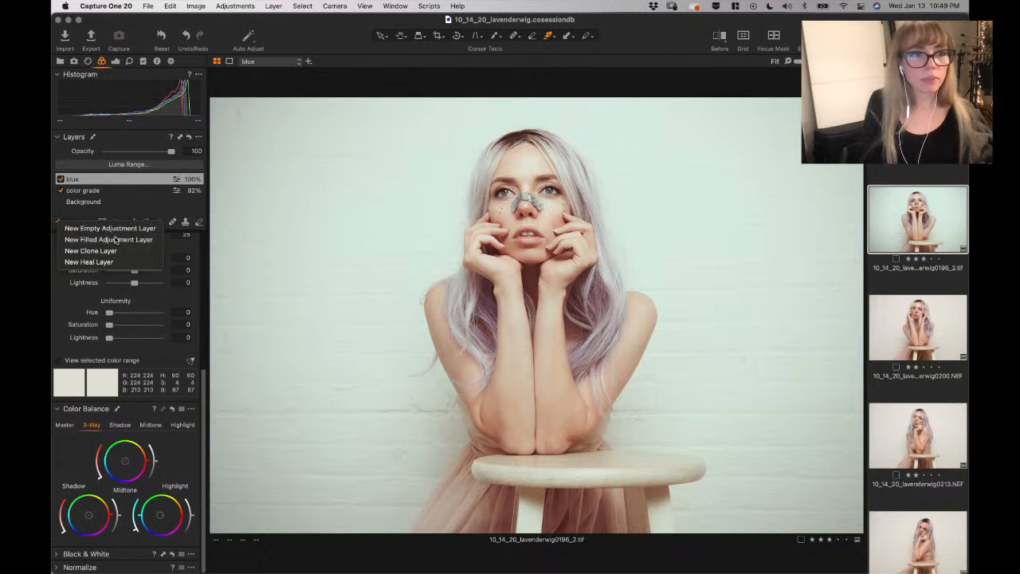
pyautogui.click(84, 229)
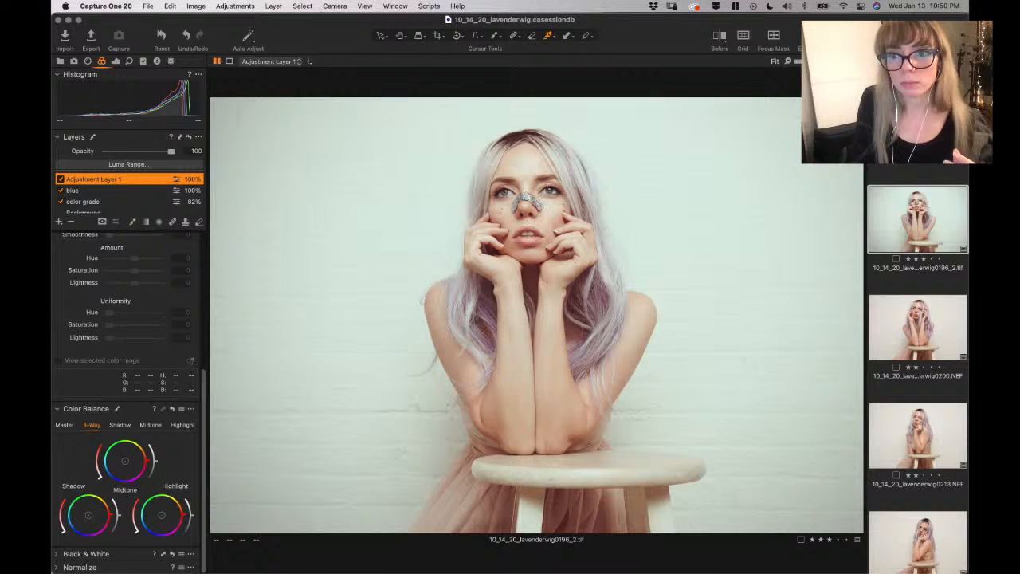
pyautogui.click(930, 333)
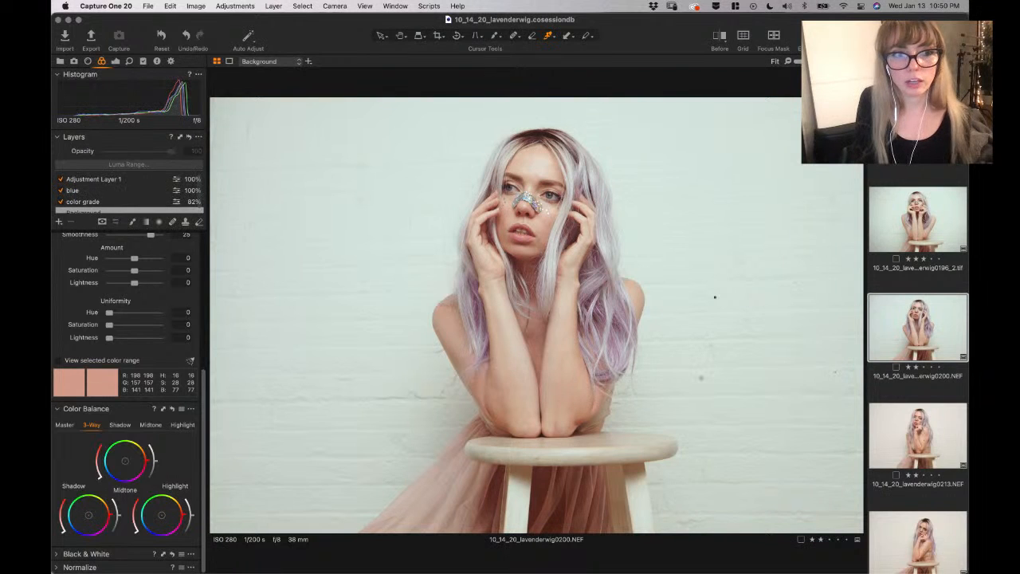
# Compare 10_14_20_lavenderwig0200.NEF and 10_14_20_lavenderwig0213.NEF side by side, and return to 10_14_20_lavenderwig0196_2.tif
pyautogui.scroll(-1, 106, 188)
pyautogui.scroll(1, 107, 189)
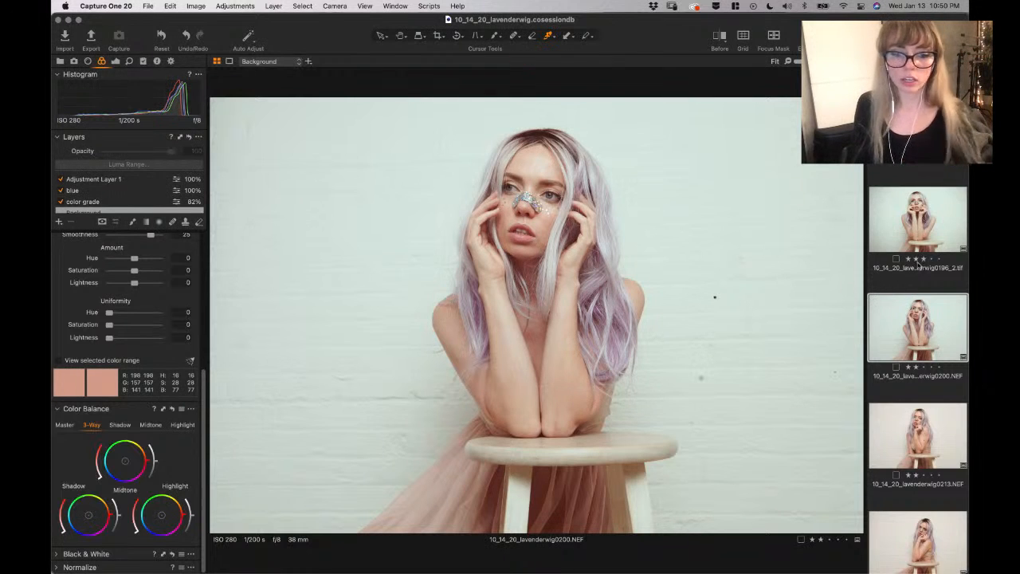
pyautogui.press('super+a')
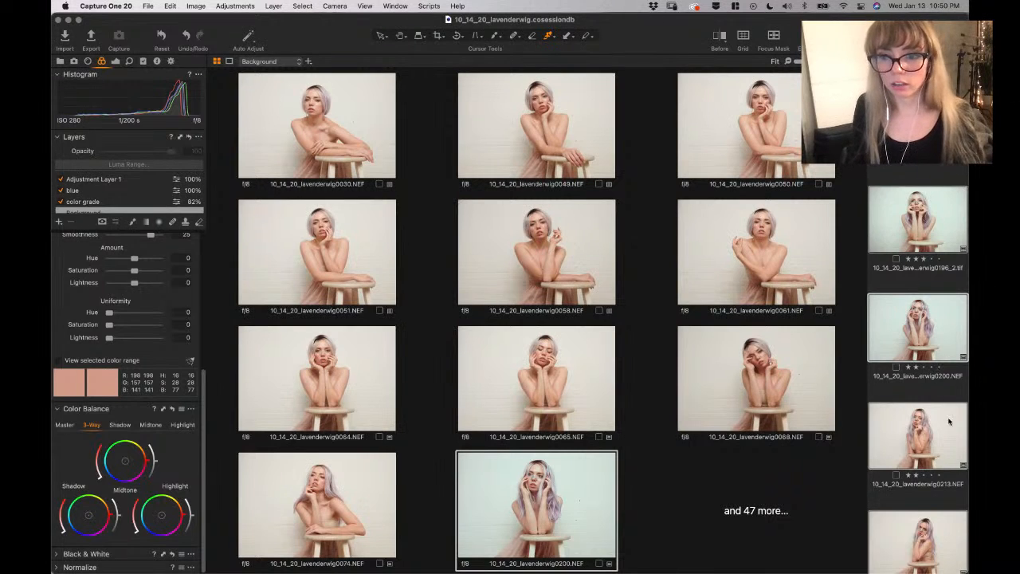
pyautogui.scroll(-2, 948, 422)
pyautogui.click(928, 357)
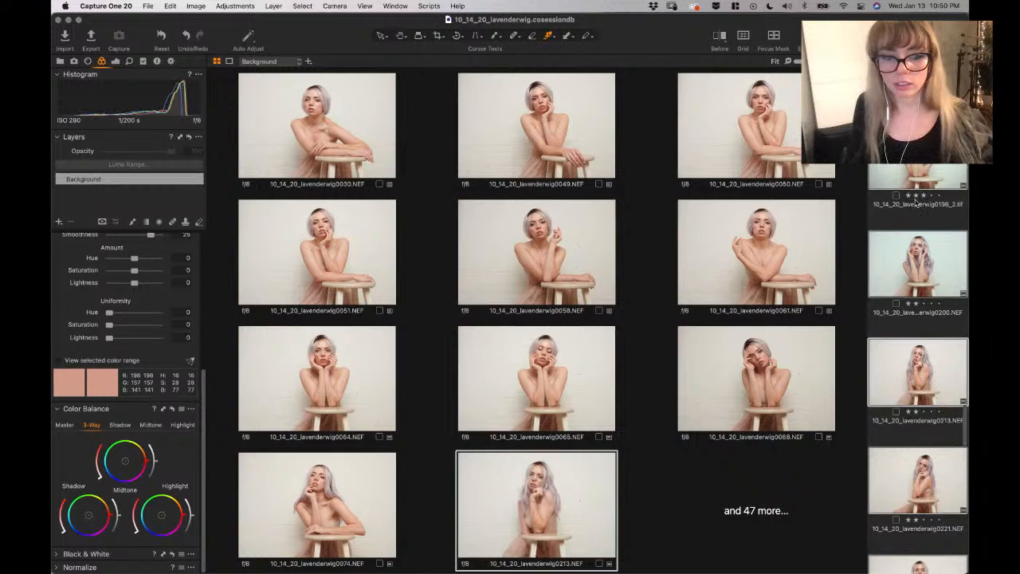
pyautogui.keyDown('shift'); pyautogui.click(933, 279); pyautogui.keyUp('shift')
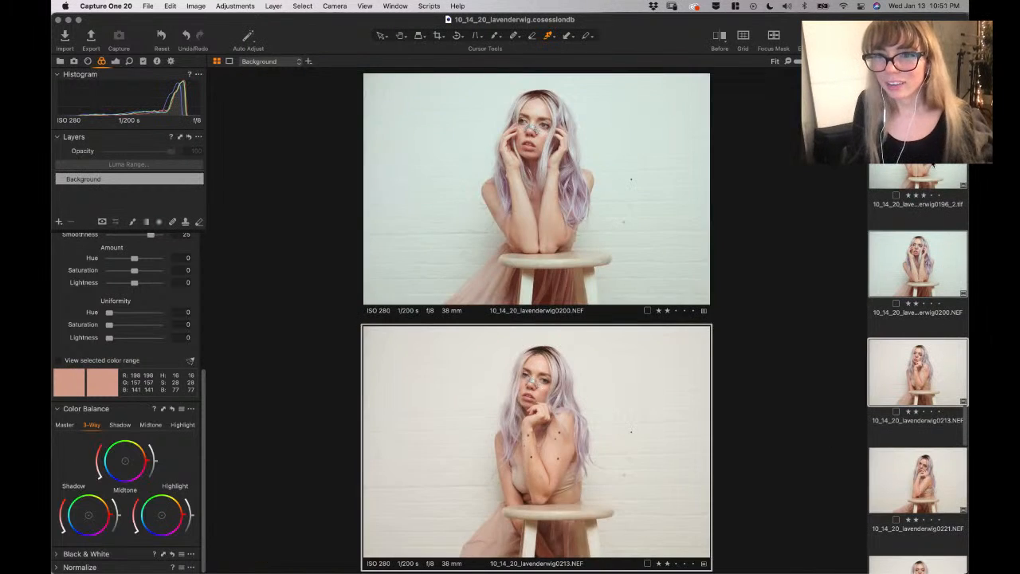
pyautogui.click(933, 167)
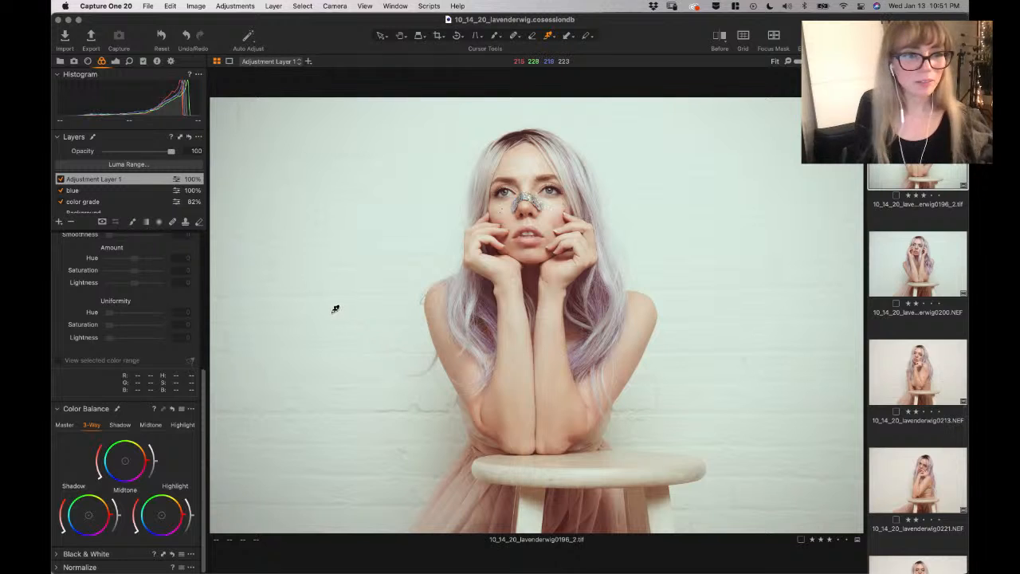
# Rename the empty adjustment layer above the blue layer as purple
pyautogui.click(93, 183)
pyautogui.doubleClick(94, 182)
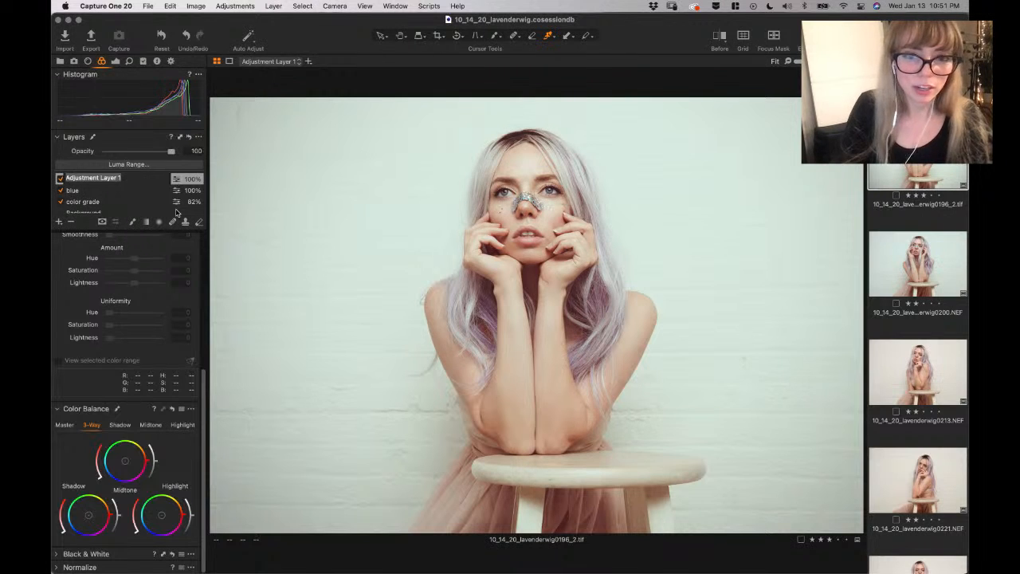
pyautogui.write('purple')
pyautogui.press('Return')
pyautogui.click(444, 261)
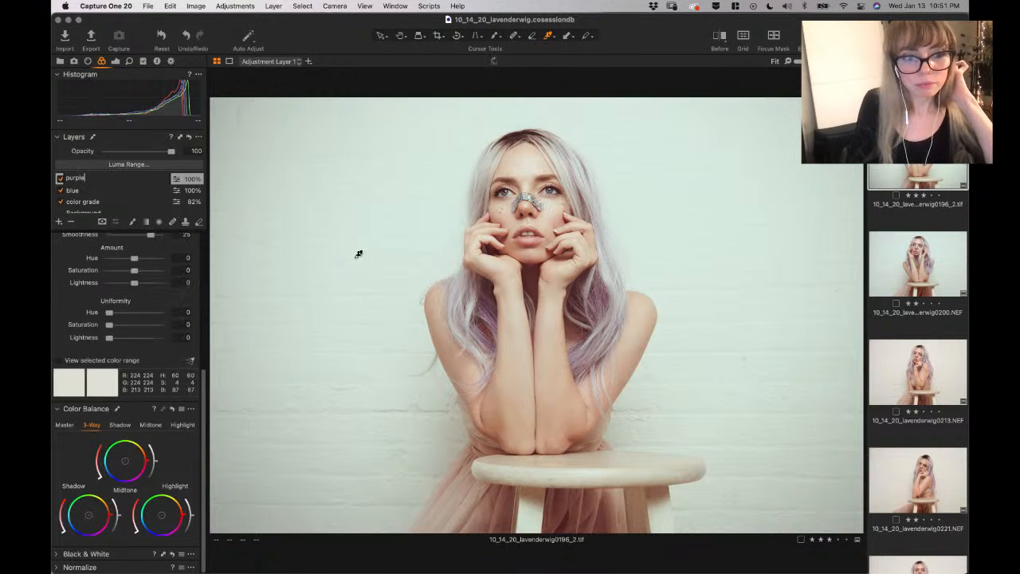
# On the purple layer, sample the lavender hair color in the Color Editor's advanced mode
pyautogui.click(116, 61)
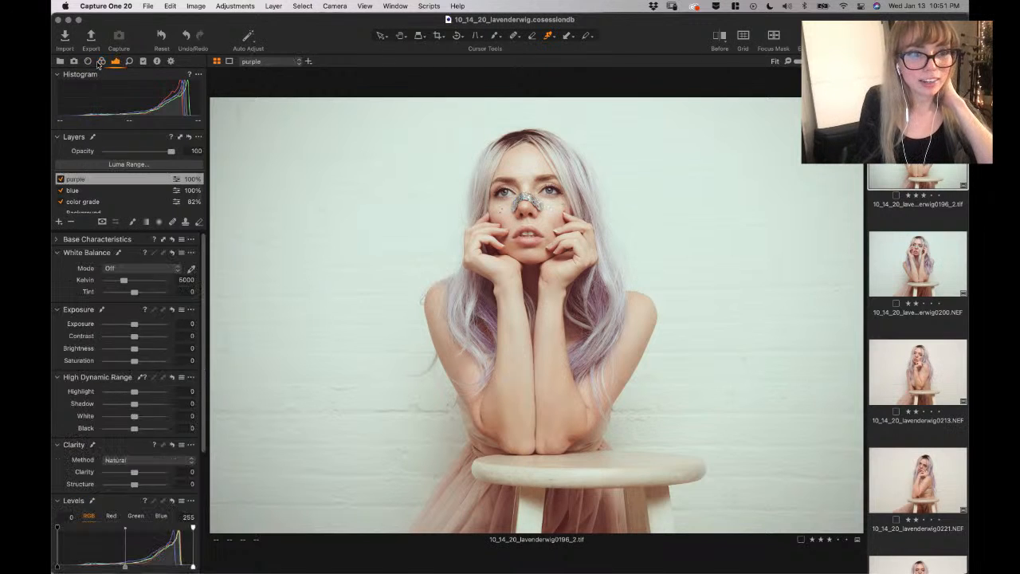
pyautogui.click(101, 62)
pyautogui.scroll(5, 156, 370)
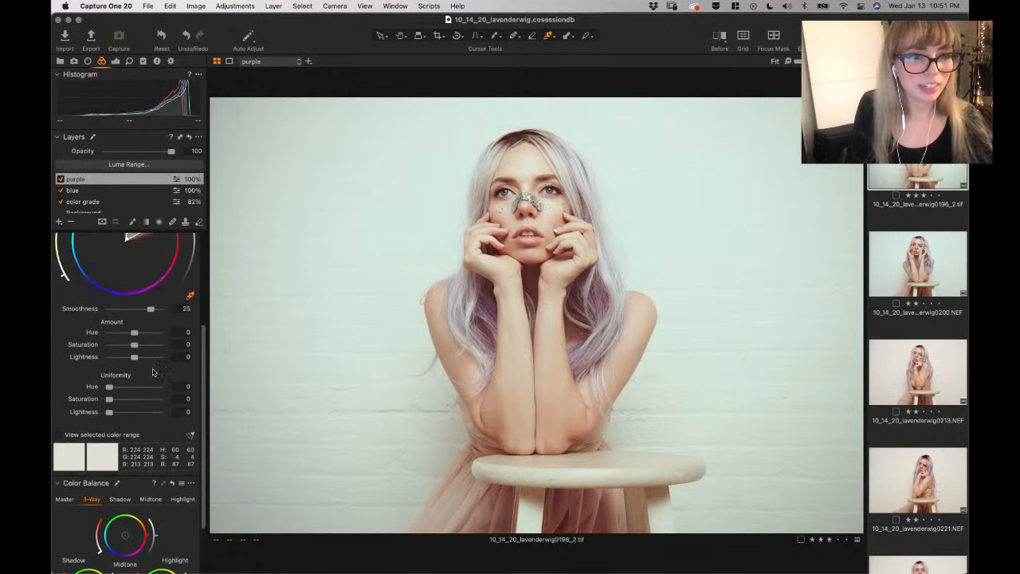
pyautogui.scroll(3, 156, 371)
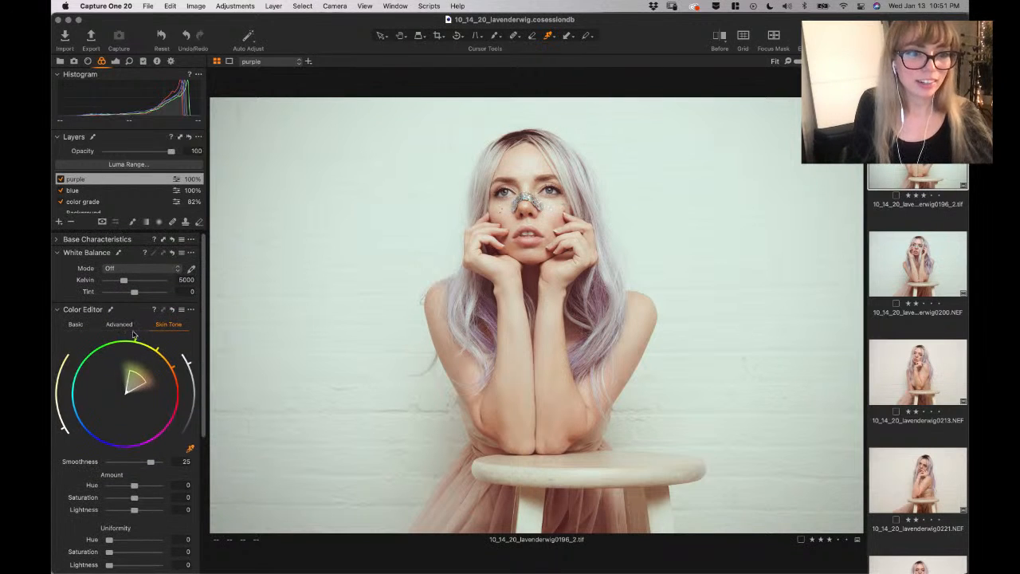
pyautogui.click(130, 328)
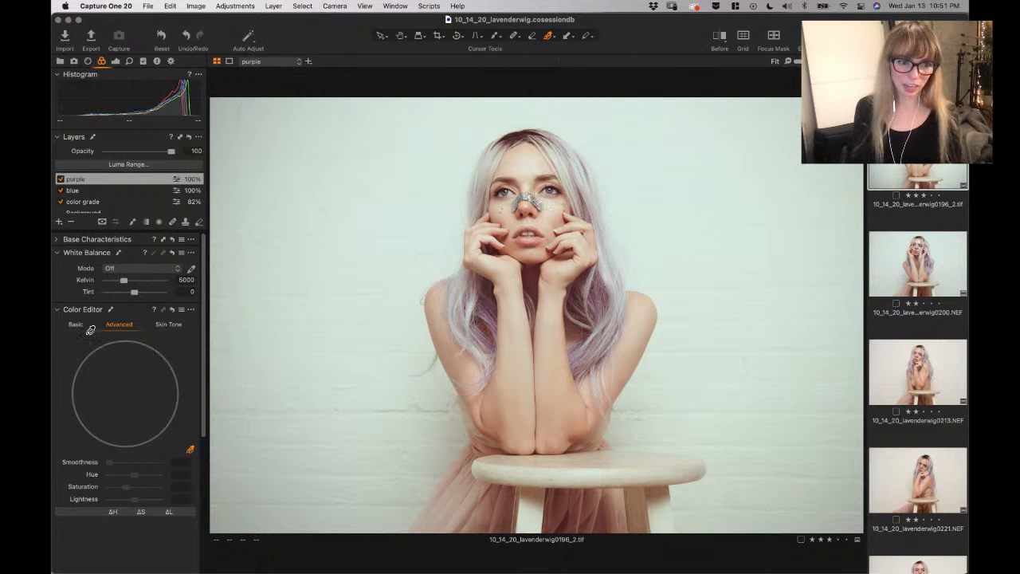
pyautogui.click(601, 295)
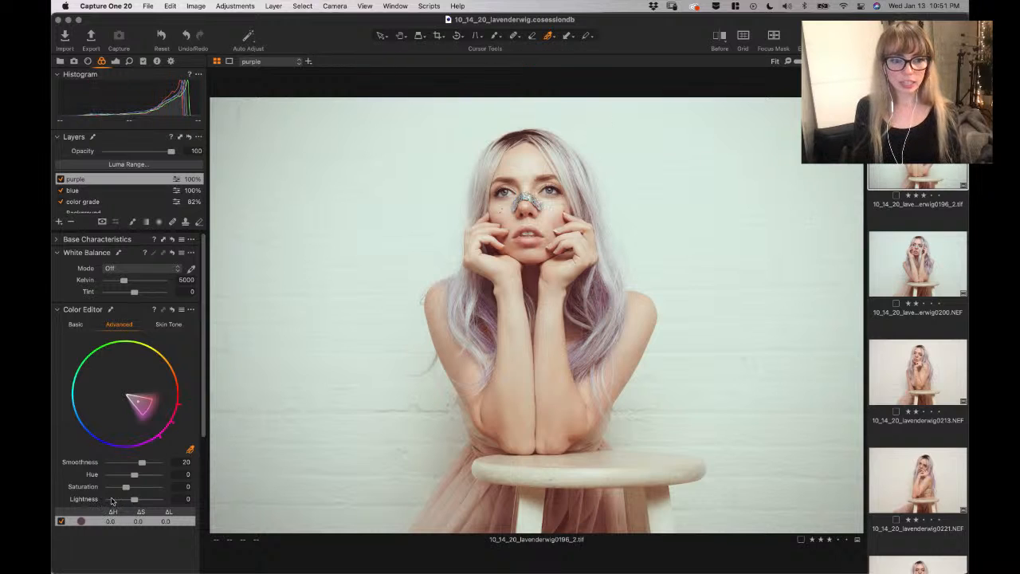
# Set the sampled hair color's smoothness to 30, hue to -30 and saturation to 33
pyautogui.moveTo(134, 476); pyautogui.dragTo(78, 477)
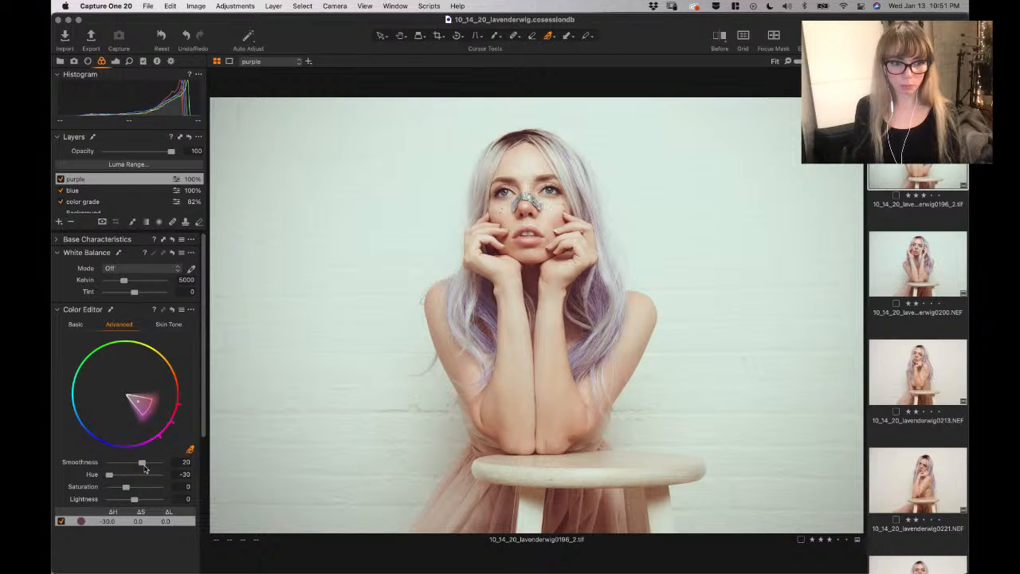
pyautogui.moveTo(124, 490); pyautogui.dragTo(160, 463)
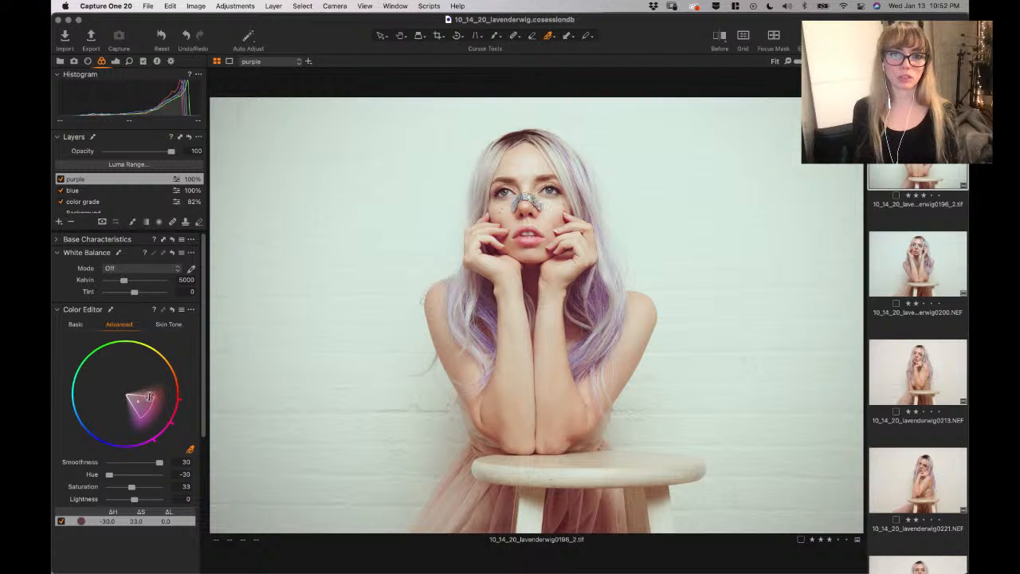
pyautogui.moveTo(110, 478)
pyautogui.mouseDown()
pyautogui.moveTo(177, 479)
pyautogui.moveTo(121, 478)
pyautogui.mouseUp()
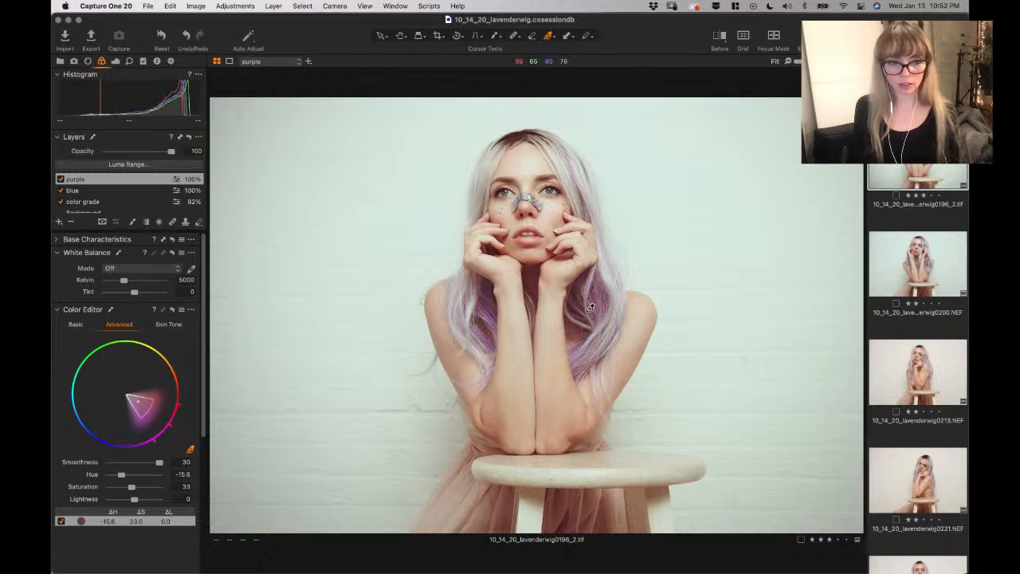
pyautogui.moveTo(119, 479); pyautogui.dragTo(94, 479)
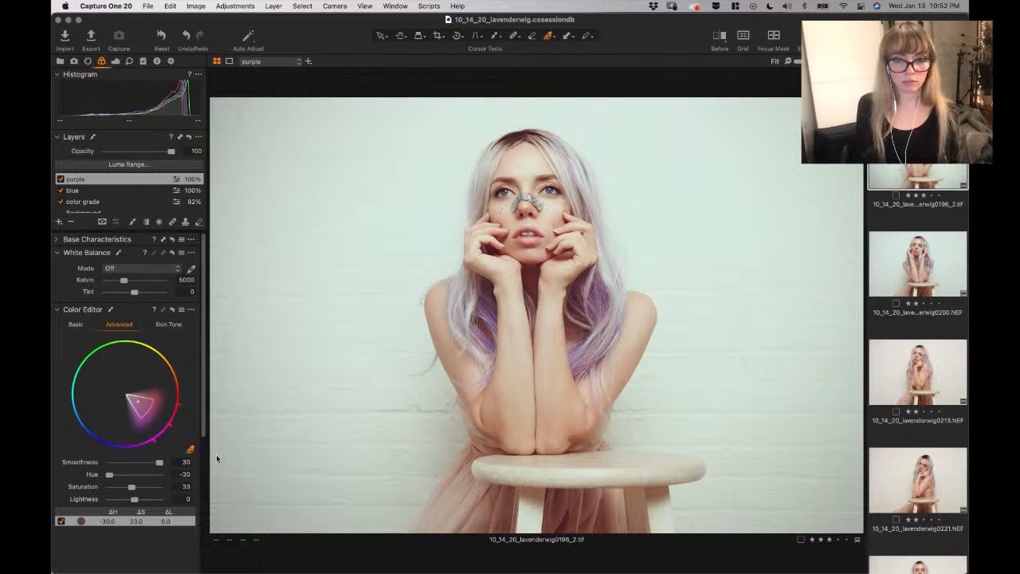
# Erase the purple layer's mask from the face, arms and shoulders so the adjustment stays on the hair
pyautogui.click(133, 223)
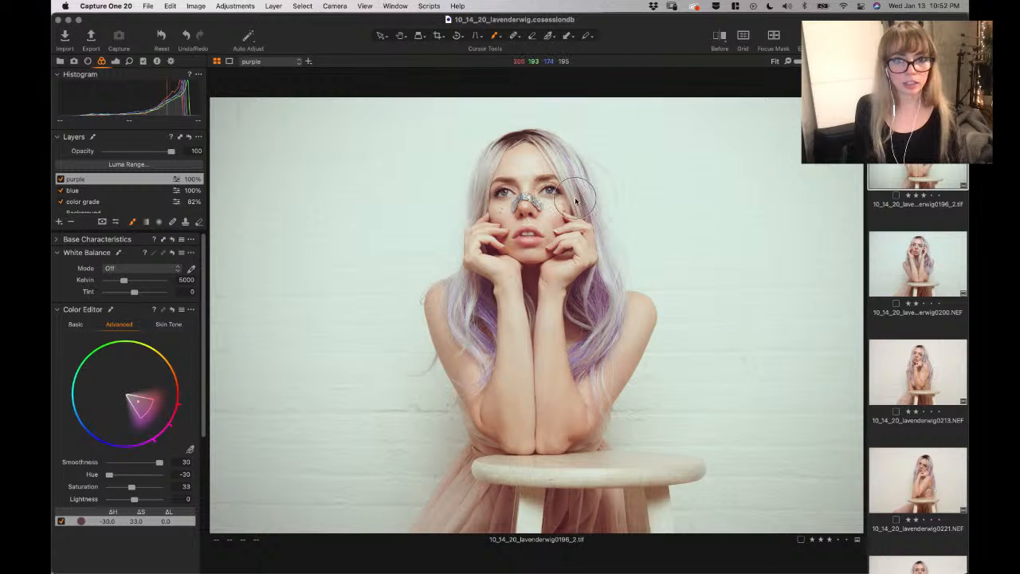
pyautogui.moveTo(532, 196)
pyautogui.mouseDown()
pyautogui.moveTo(505, 209)
pyautogui.moveTo(529, 232)
pyautogui.moveTo(524, 172)
pyautogui.moveTo(177, 239)
pyautogui.moveTo(103, 227)
pyautogui.mouseUp()
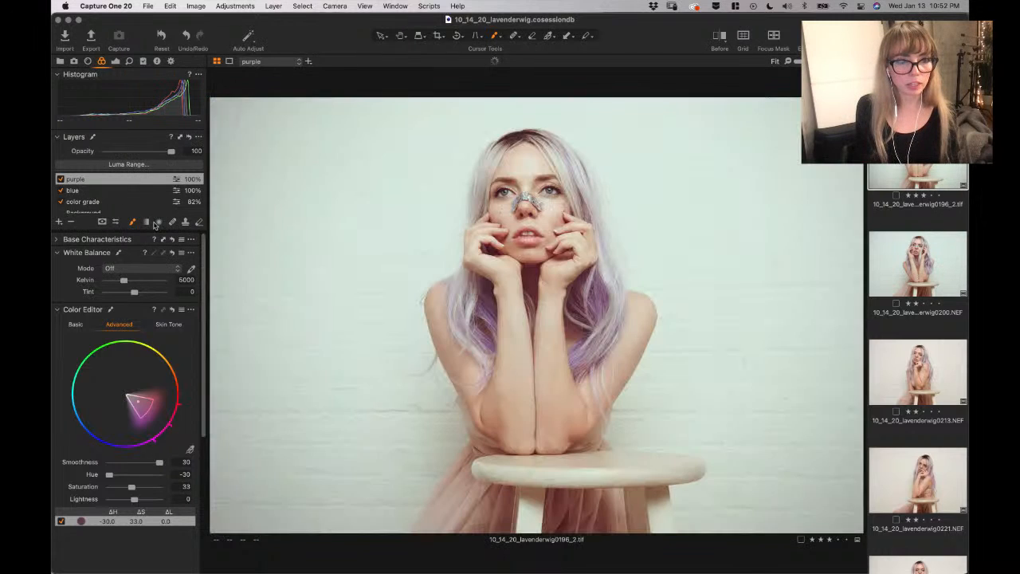
pyautogui.press('e')
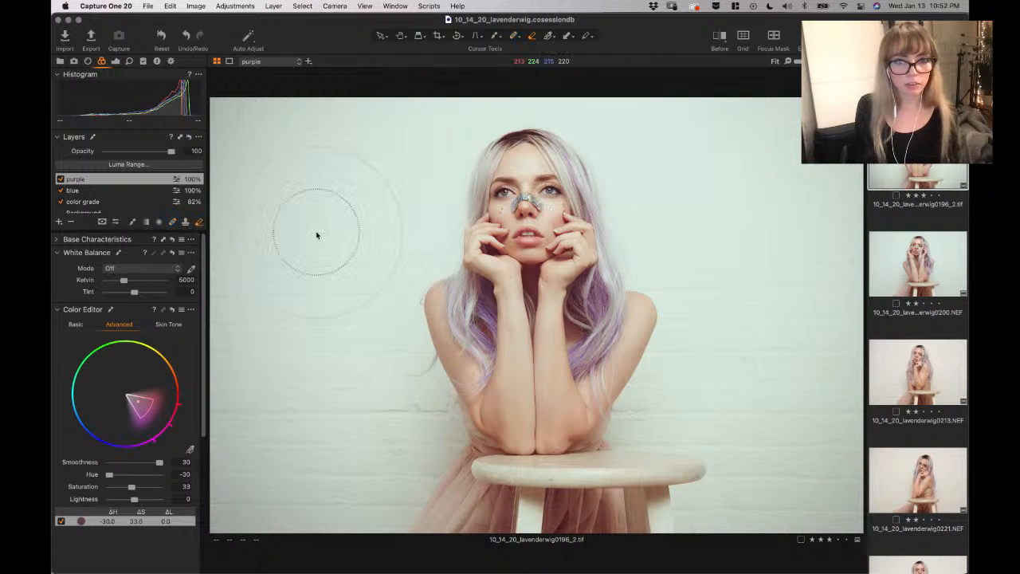
pyautogui.moveTo(522, 172)
pyautogui.mouseDown()
pyautogui.moveTo(526, 191)
pyautogui.moveTo(516, 182)
pyautogui.moveTo(558, 215)
pyautogui.moveTo(502, 199)
pyautogui.moveTo(492, 251)
pyautogui.moveTo(503, 299)
pyautogui.moveTo(566, 295)
pyautogui.moveTo(550, 303)
pyautogui.moveTo(528, 389)
pyautogui.moveTo(502, 318)
pyautogui.moveTo(558, 335)
pyautogui.moveTo(571, 423)
pyautogui.moveTo(486, 454)
pyautogui.moveTo(478, 430)
pyautogui.mouseUp()
pyautogui.moveTo(422, 307)
pyautogui.mouseDown()
pyautogui.moveTo(442, 287)
pyautogui.moveTo(446, 375)
pyautogui.moveTo(470, 414)
pyautogui.moveTo(466, 398)
pyautogui.mouseUp()
pyautogui.moveTo(616, 375)
pyautogui.mouseDown()
pyautogui.moveTo(629, 316)
pyautogui.moveTo(645, 326)
pyautogui.moveTo(642, 348)
pyautogui.moveTo(610, 392)
pyautogui.moveTo(636, 282)
pyautogui.moveTo(650, 301)
pyautogui.moveTo(617, 382)
pyautogui.moveTo(586, 397)
pyautogui.mouseUp()
pyautogui.press('m')
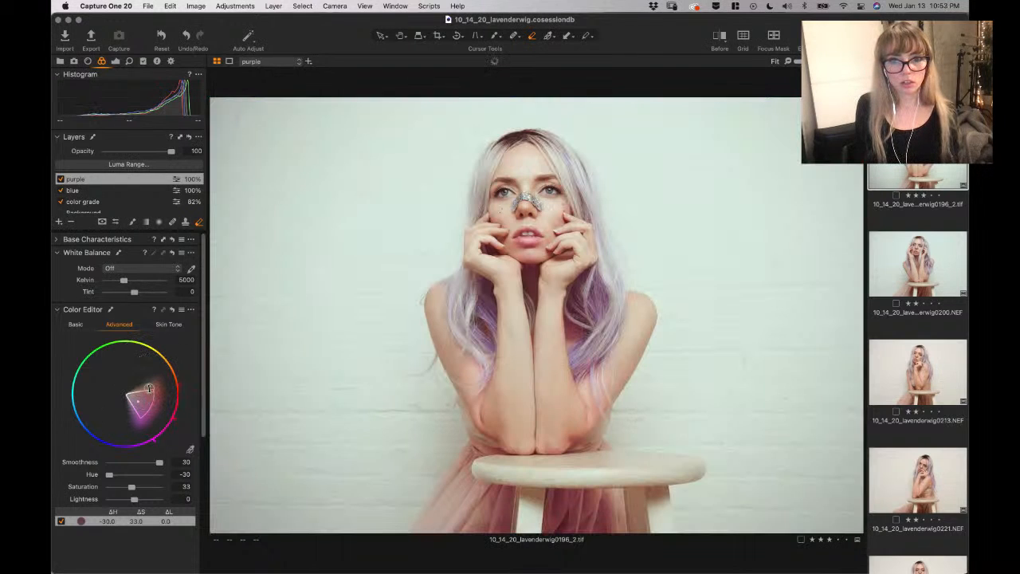
# Refine the red side of the sampled color range and set the purple layer's opacity to 69
pyautogui.moveTo(150, 392); pyautogui.dragTo(154, 393)
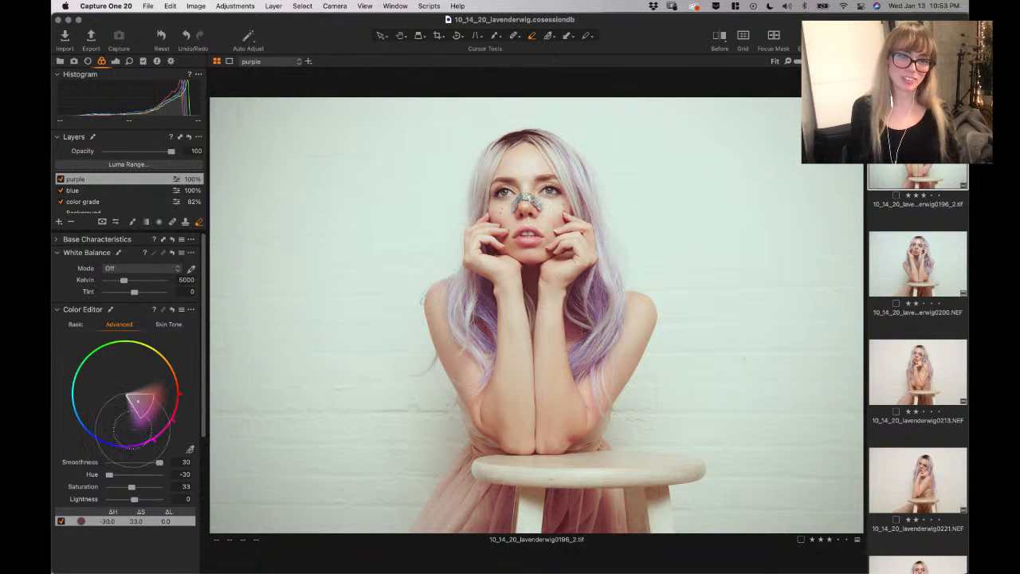
pyautogui.click(60, 179)
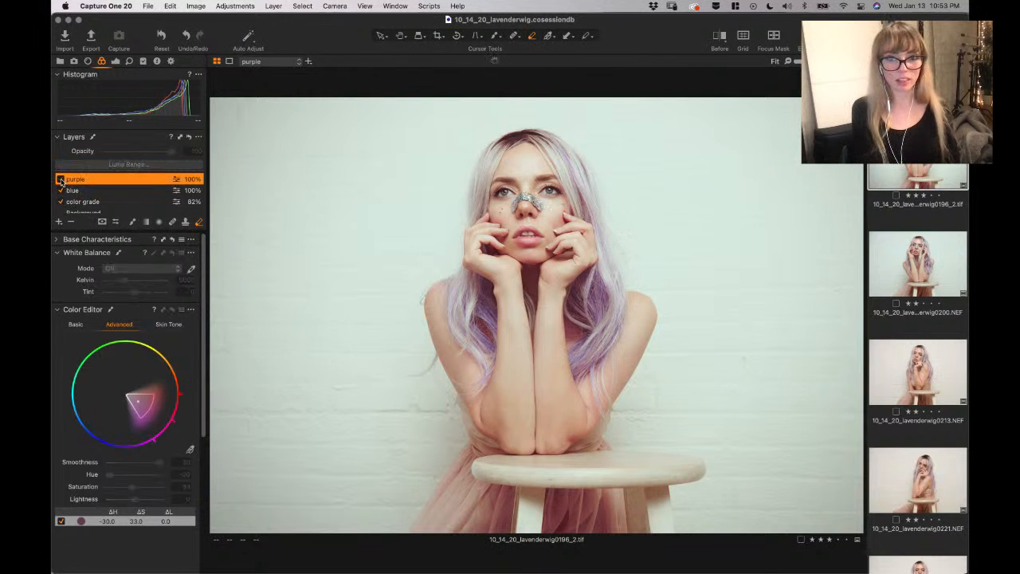
pyautogui.click(60, 180)
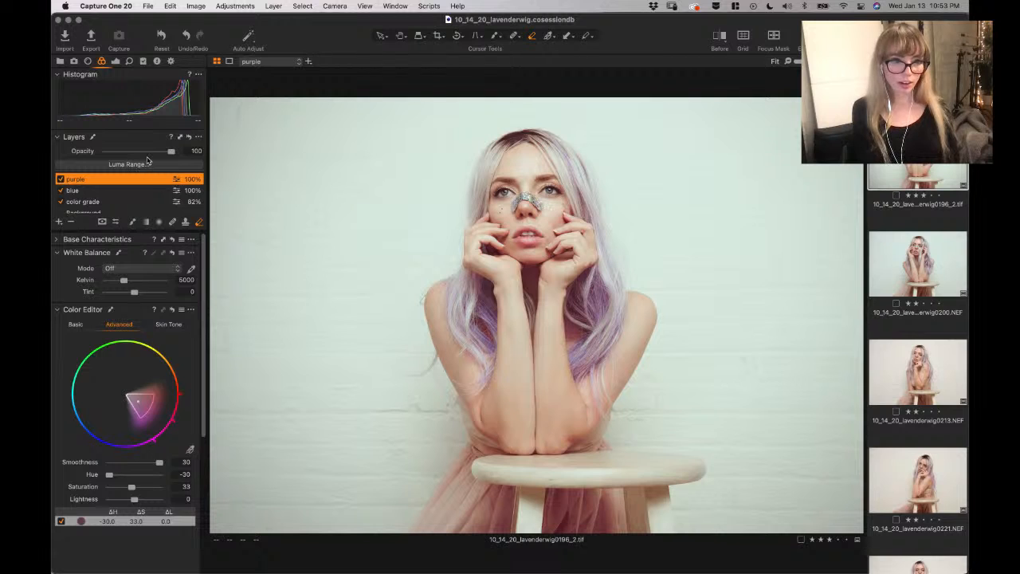
pyautogui.moveTo(167, 153); pyautogui.dragTo(151, 153)
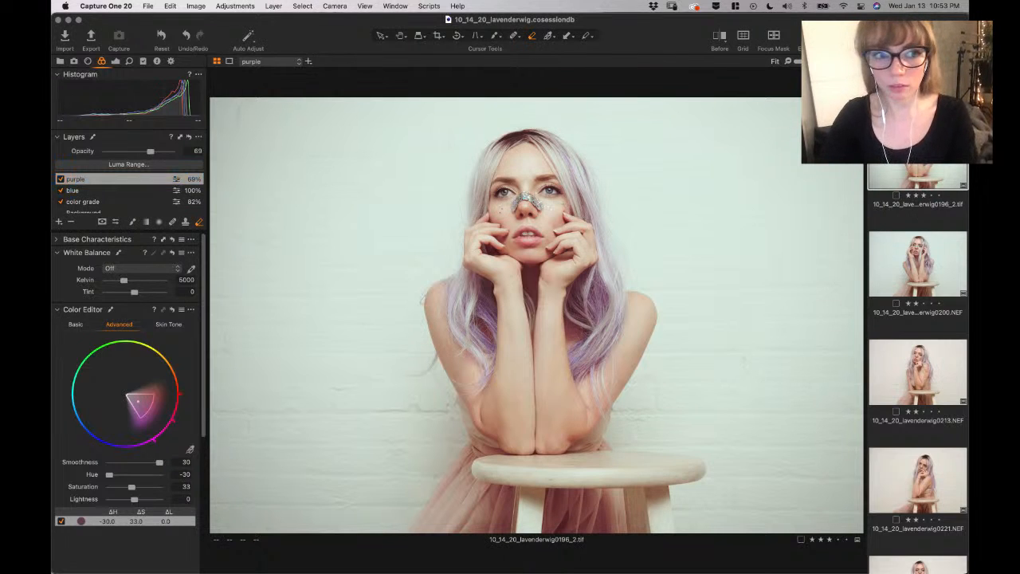
# Apply the TIFF's color grade, blue and purple layers to 10_14_20_lavenderwig0213.NEF and 10_14_20_lavenderwig0221.NEF
pyautogui.scroll(-1, 85, 175)
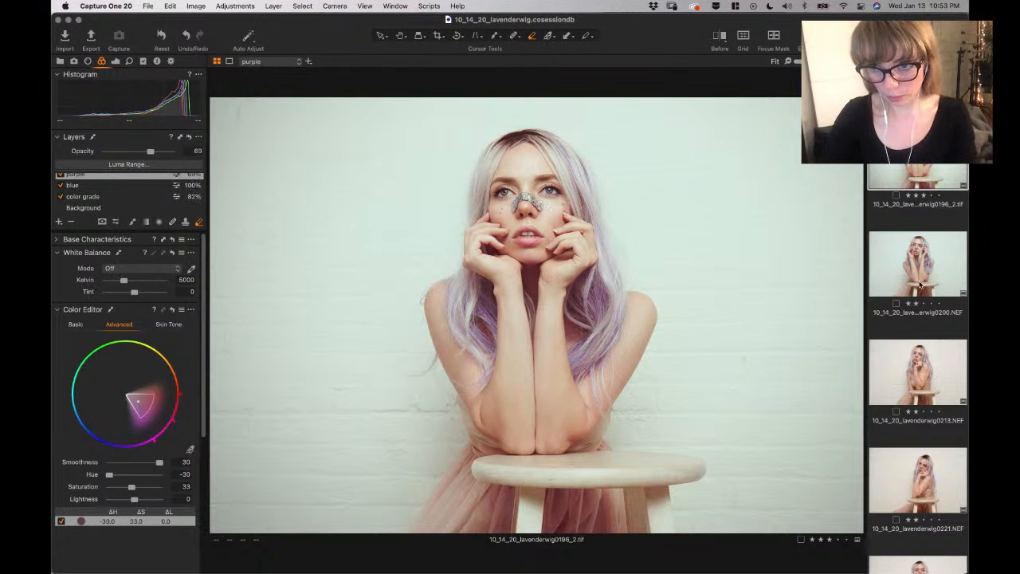
pyautogui.click(919, 285)
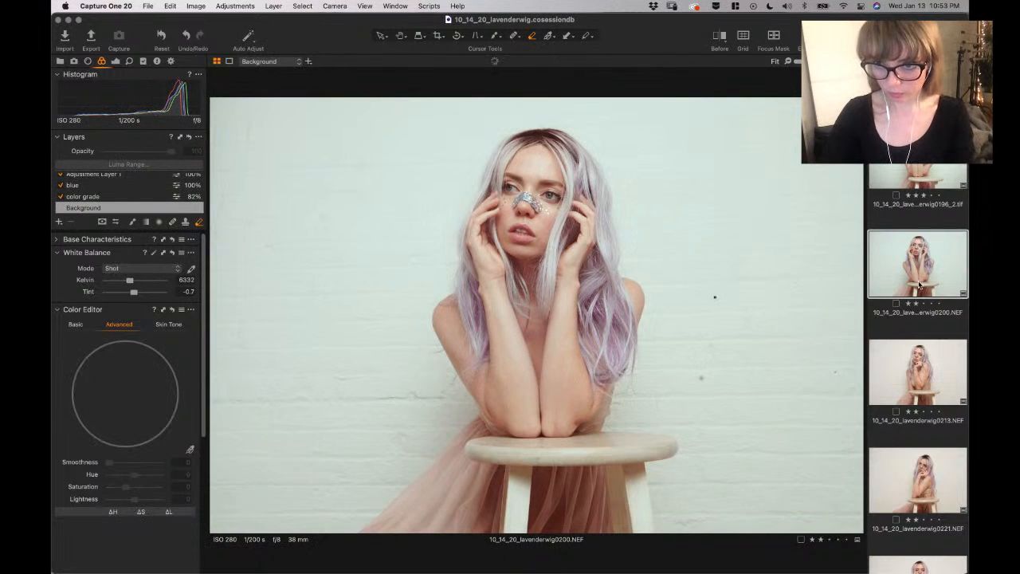
pyautogui.click(913, 359)
pyautogui.scroll(-4, 913, 319)
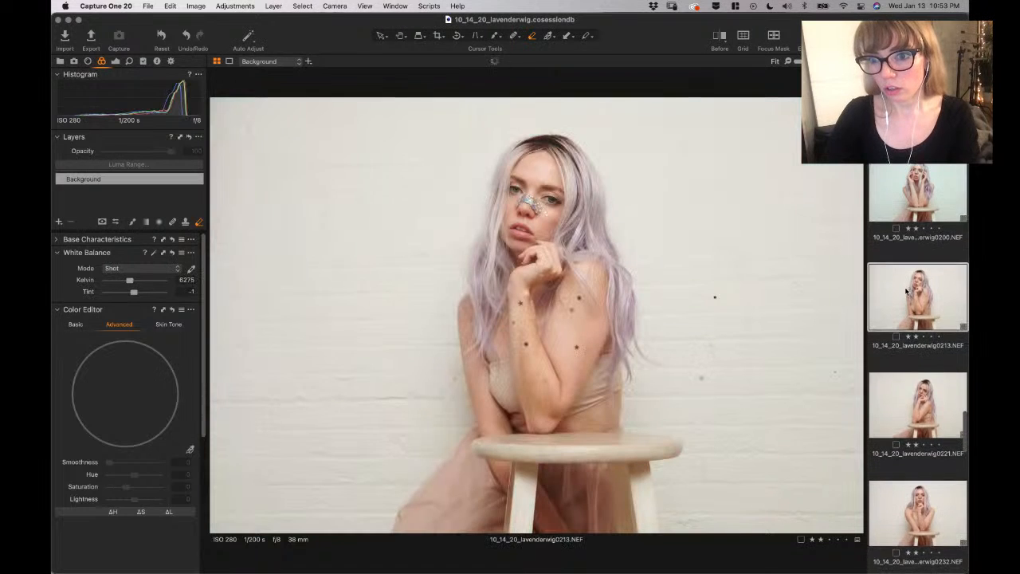
pyautogui.keyDown('super'); pyautogui.click(913, 295); pyautogui.keyUp('super')
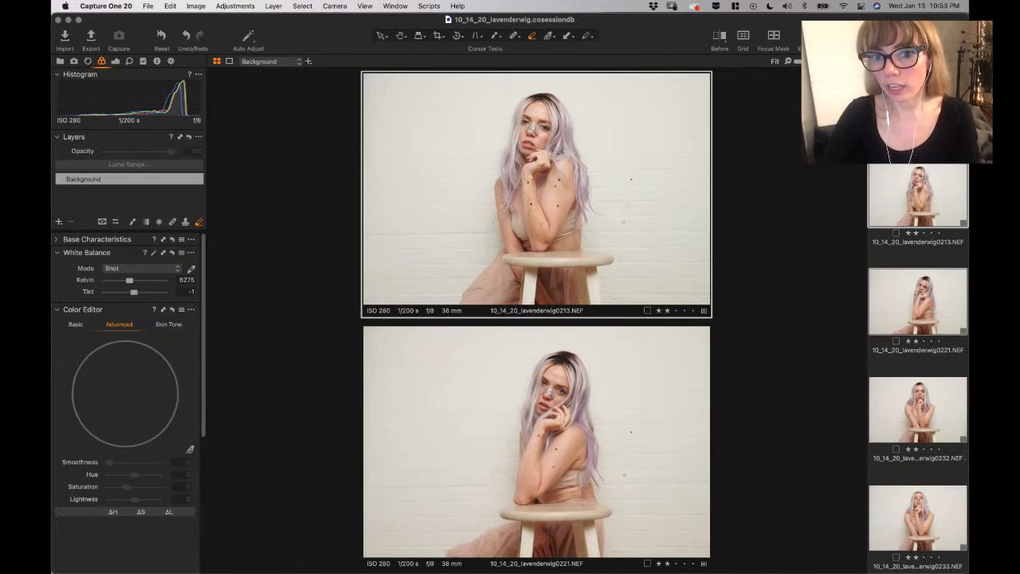
pyautogui.press('shift+super+v')
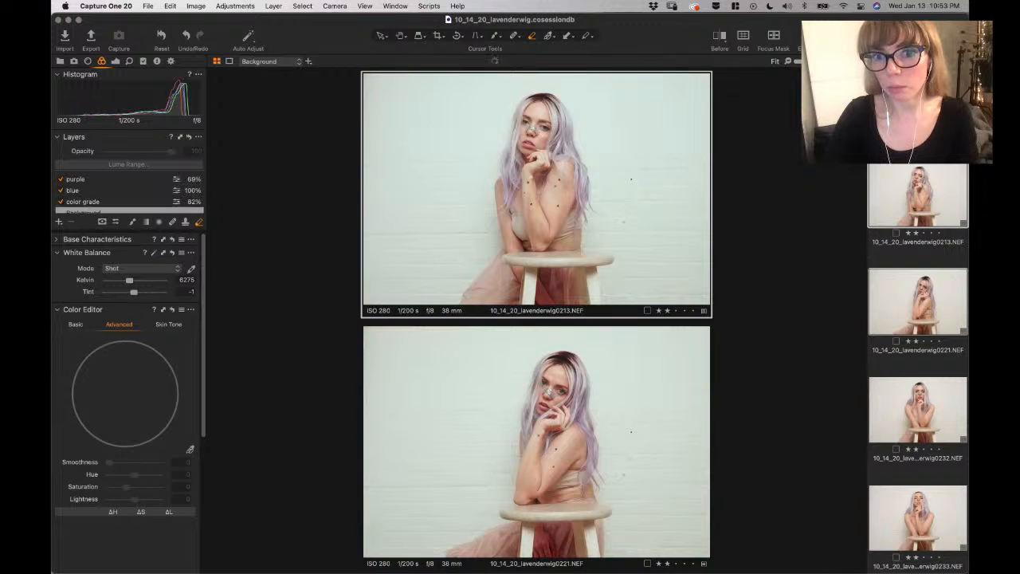
# Return to 10_14_20_lavenderwig0196_2.tif and inspect the graded portrait at 50% zoom
pyautogui.scroll(3, 908, 332)
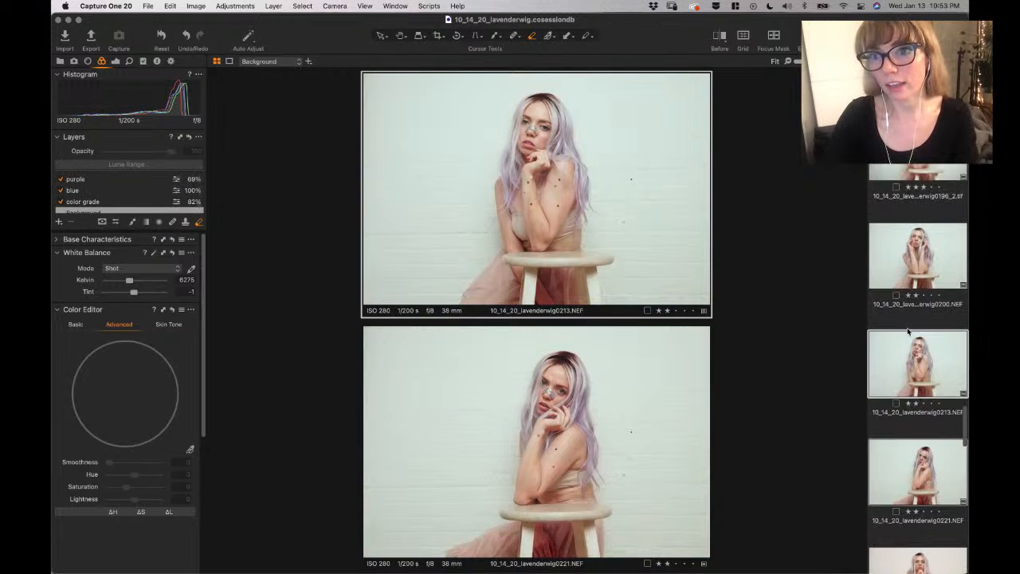
pyautogui.click(917, 170)
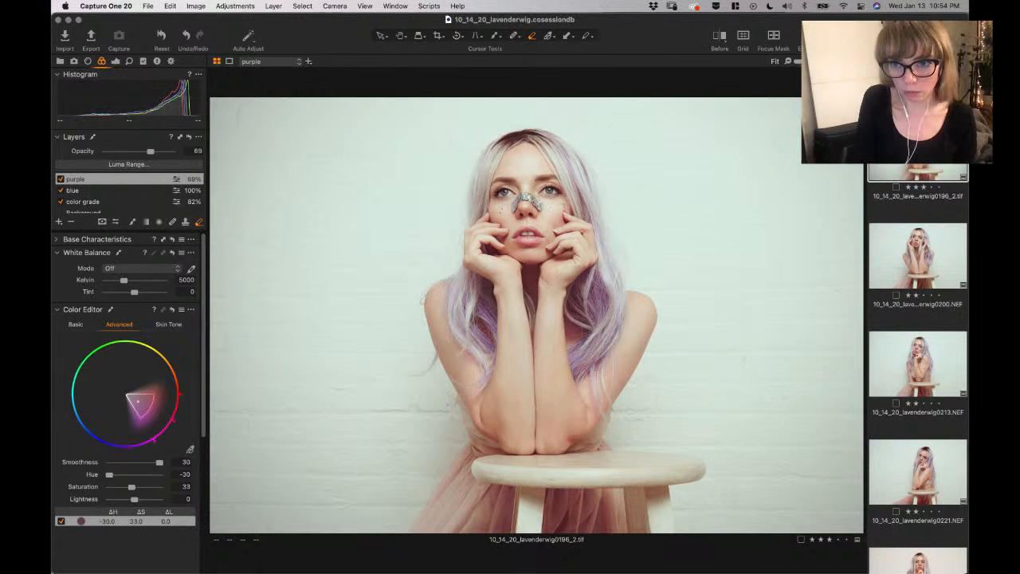
pyautogui.moveTo(798, 62); pyautogui.dragTo(814, 62)
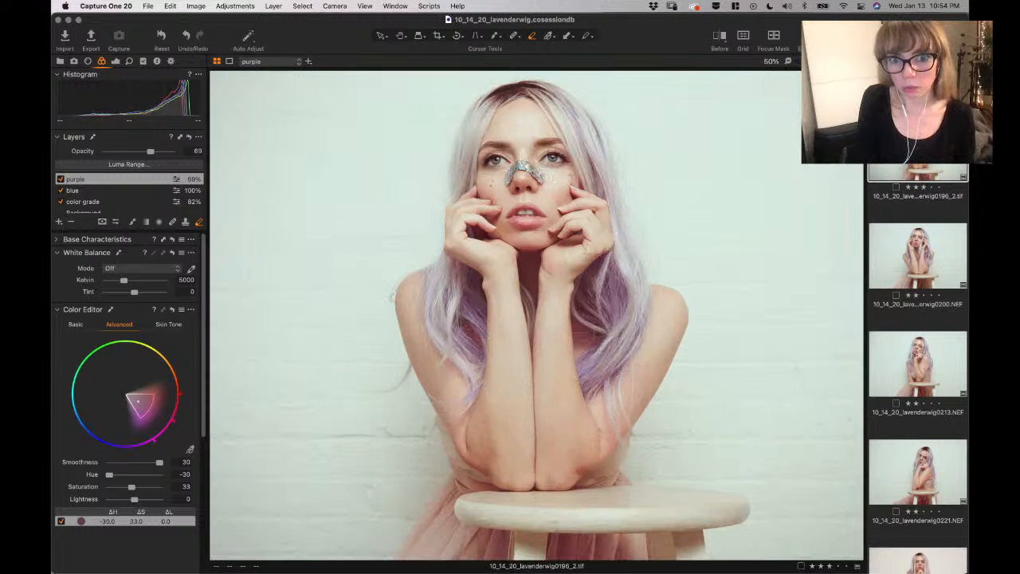